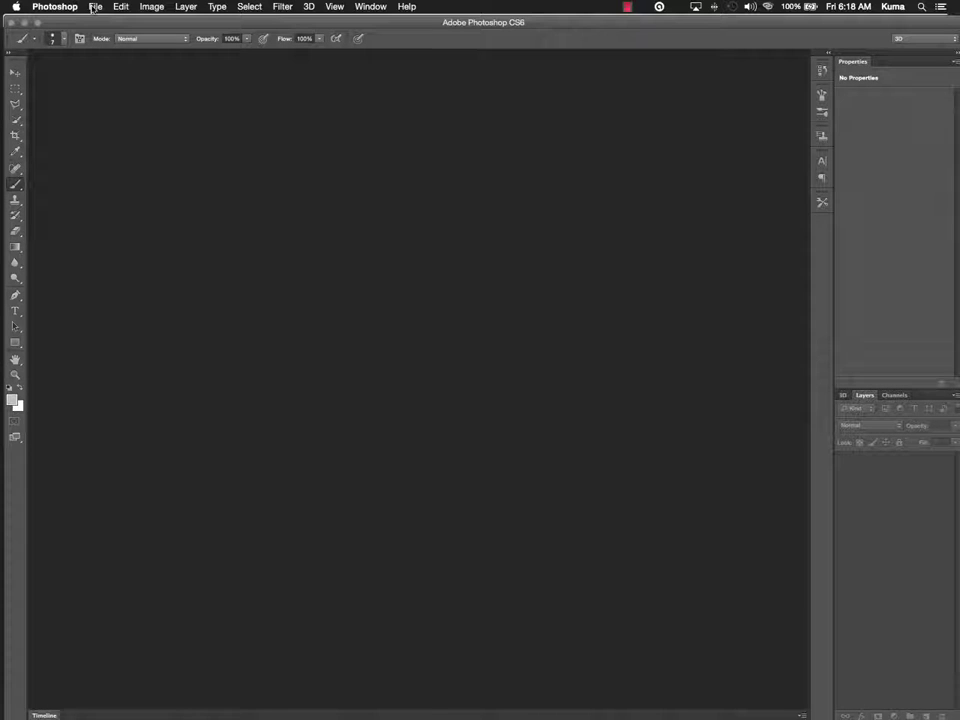
- Open the 3D model file Griffin_Final copy.obj from the Desktop
left_click(93, 8)
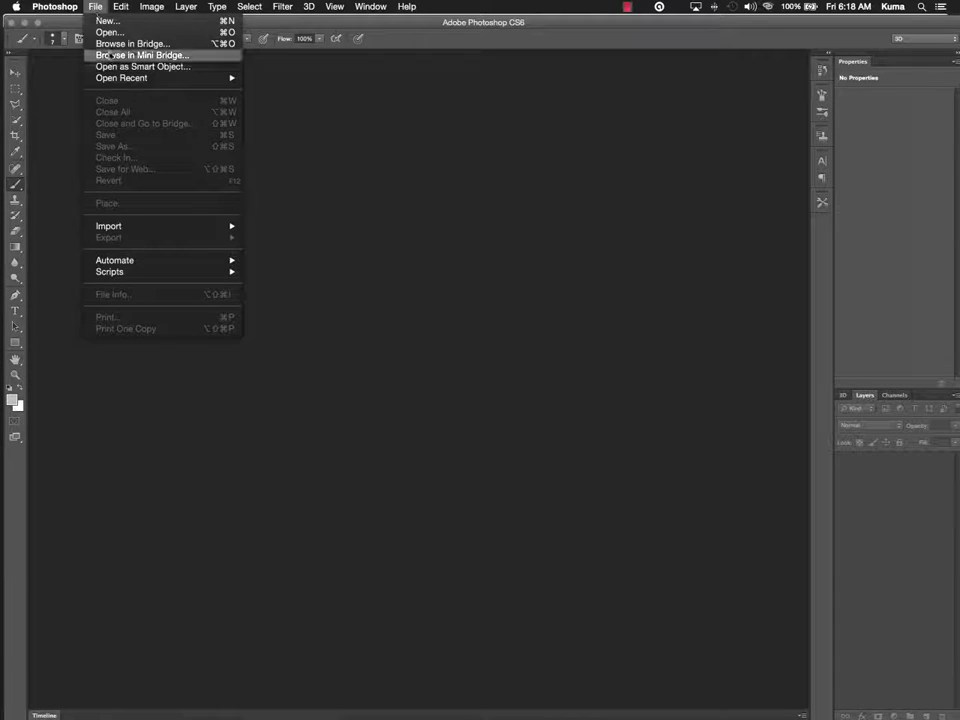
left_click(109, 33)
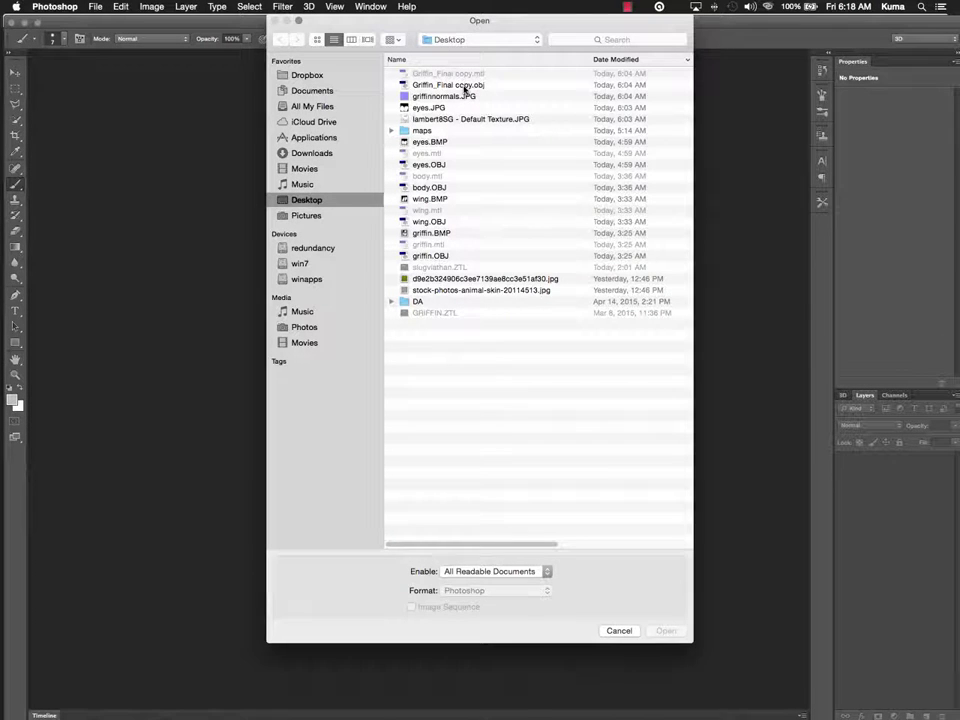
double_click(464, 86)
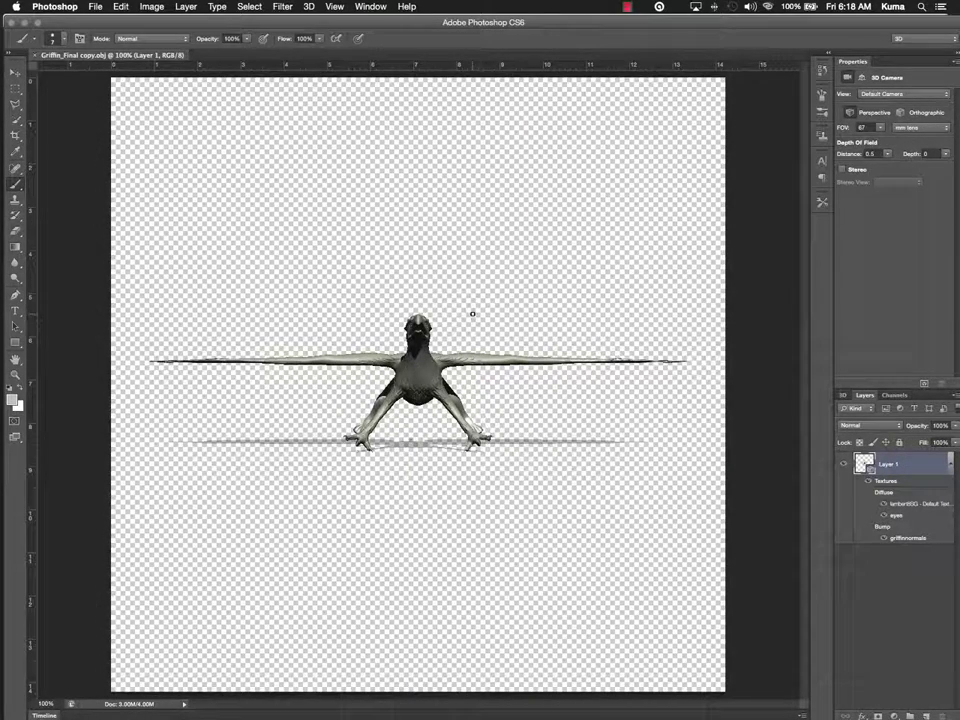
- Activate the Move tool and rotate and roll the 3D view to examine the griffin from several angles
key("v")
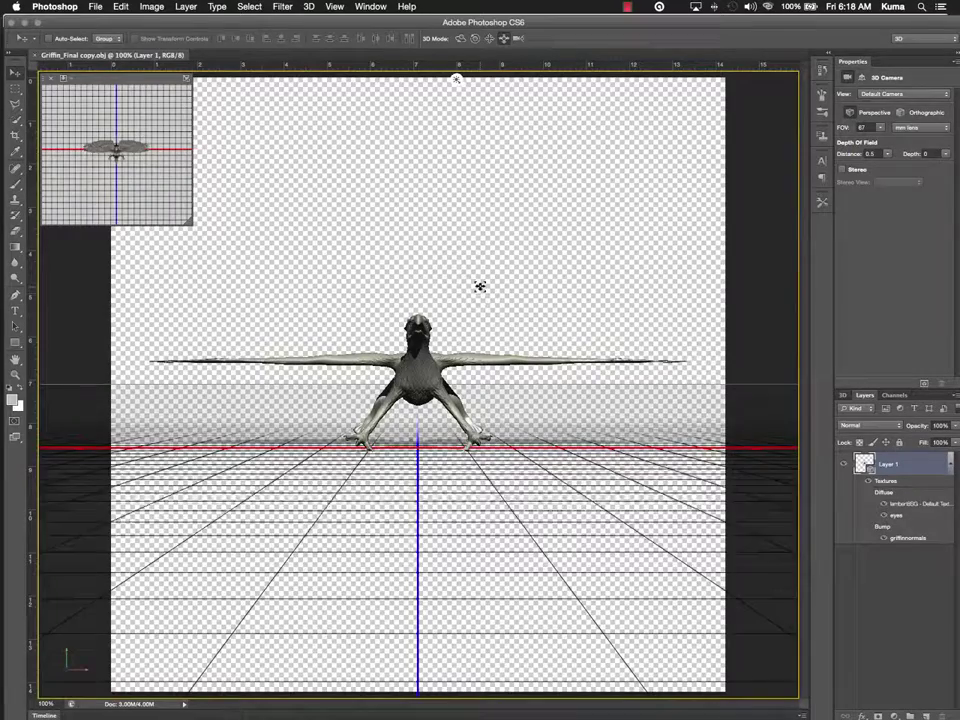
left_click_drag(483, 308, 470, 305)
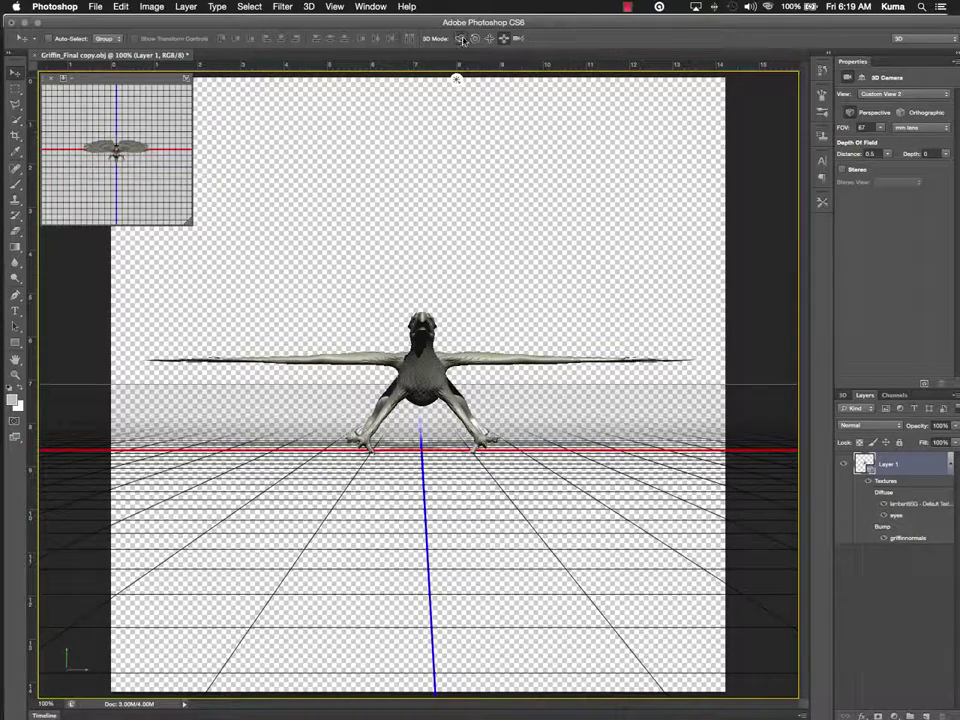
left_click_drag(386, 221, 490, 440)
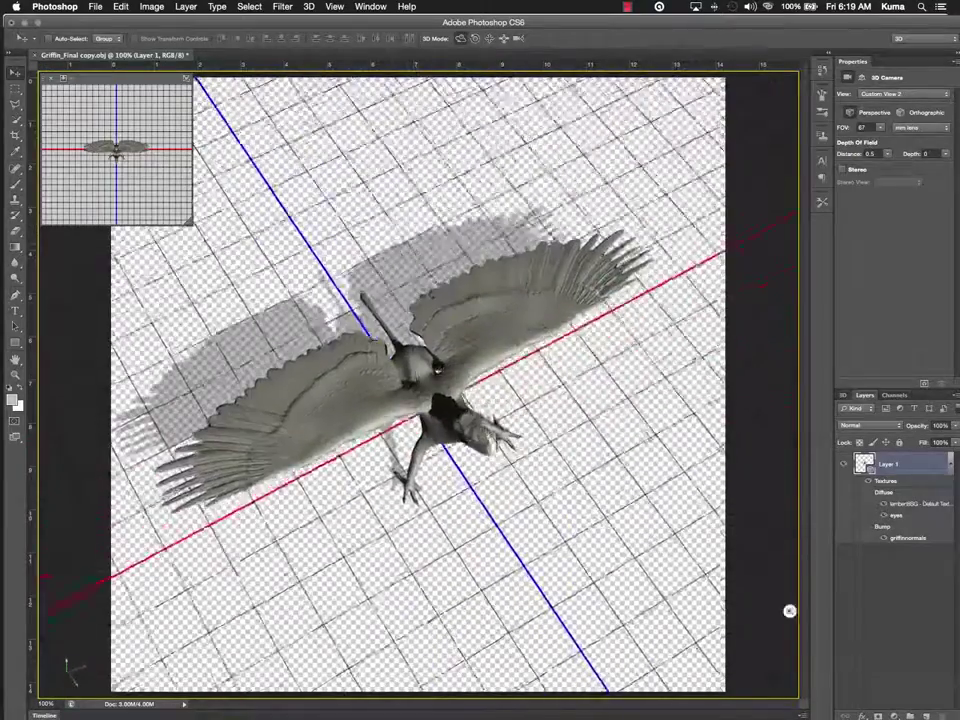
left_click_drag(789, 610, 789, 666)
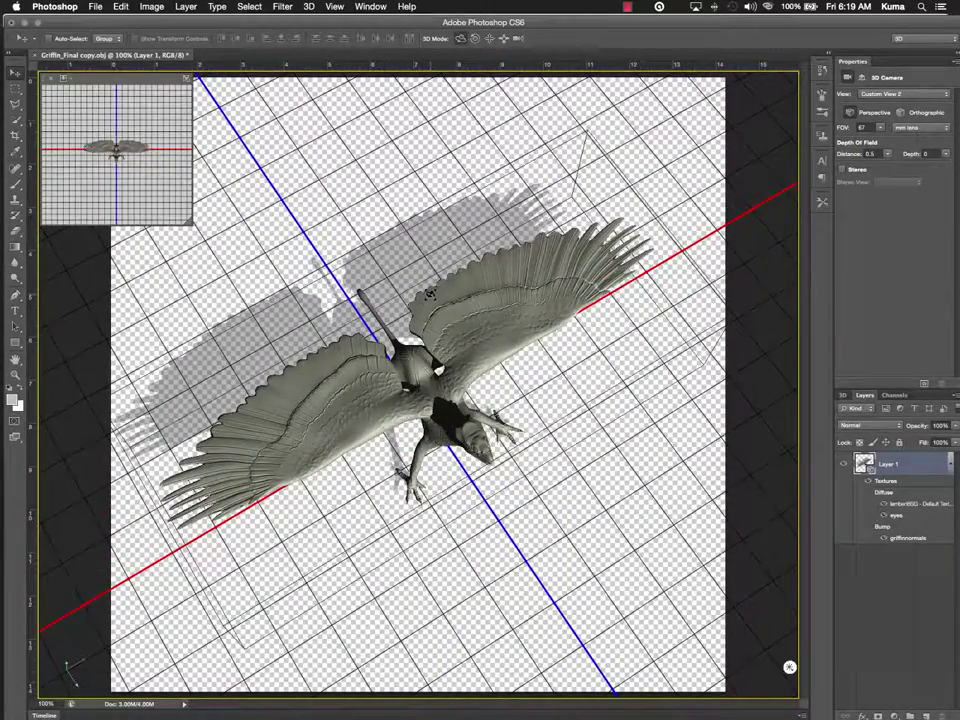
left_click_drag(789, 666, 789, 297)
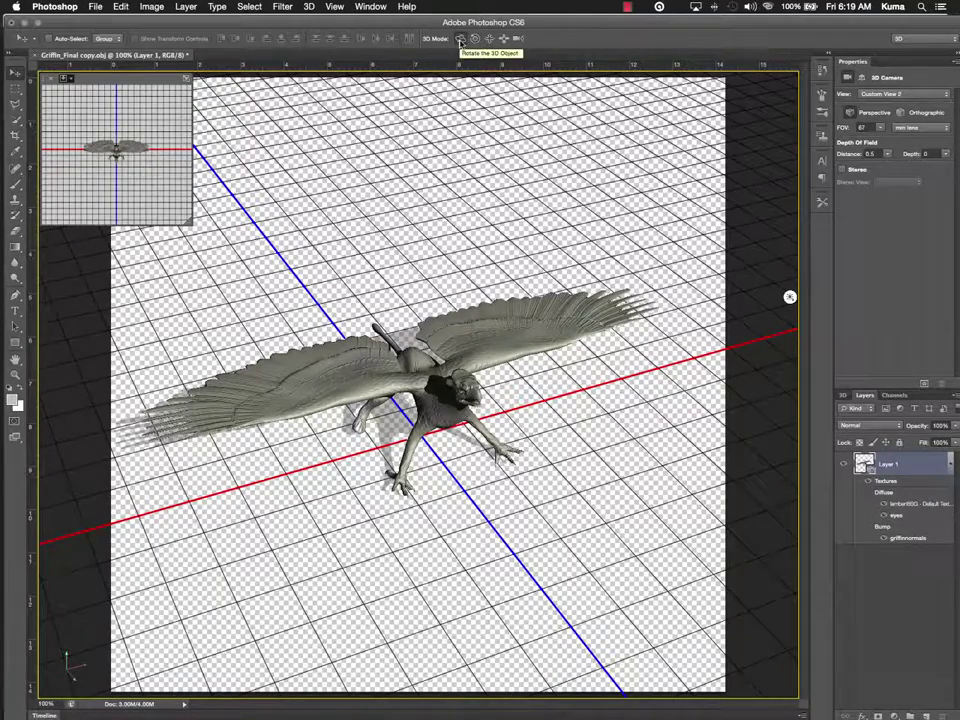
left_click_drag(420, 176, 450, 196)
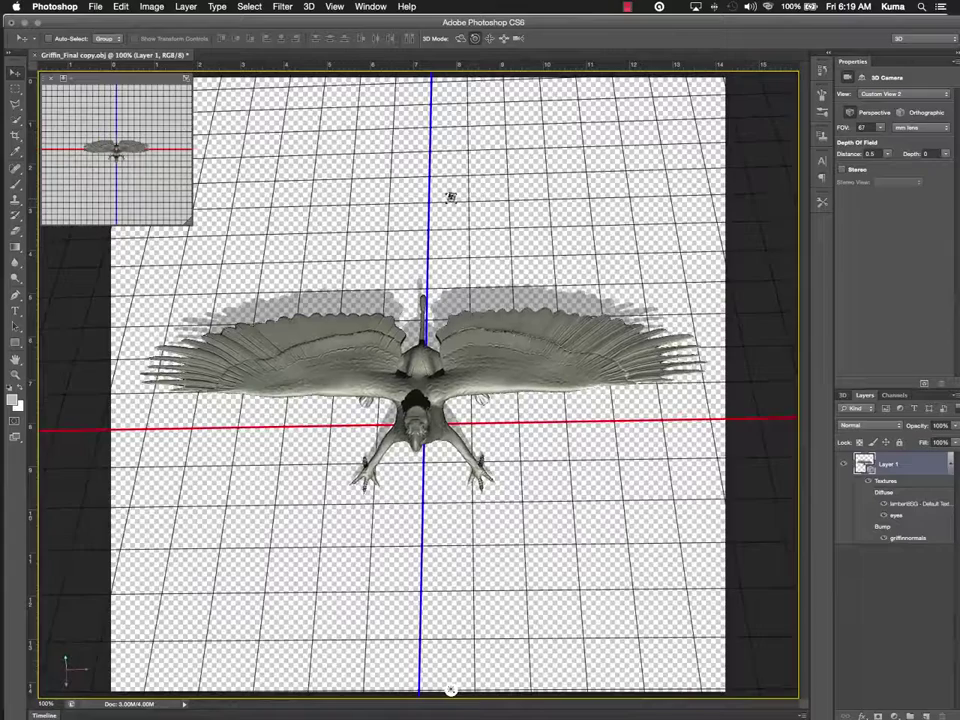
- Pan the griffin and bring it closer, and orbit the 3D view to a three-quarter side angle
left_click(489, 39)
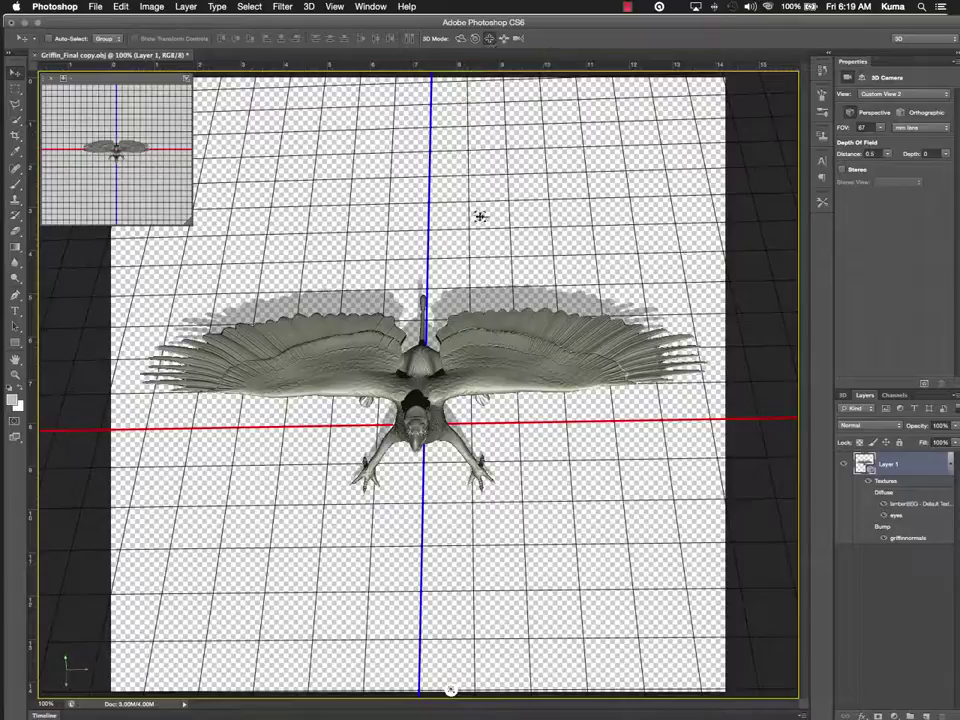
left_click_drag(482, 214, 565, 228)
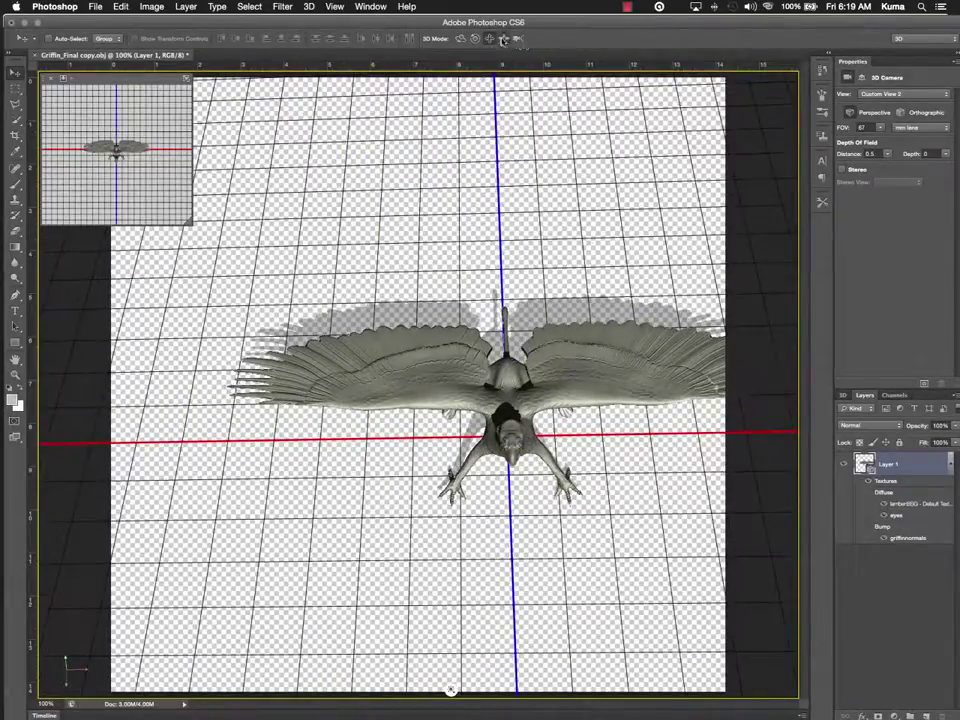
left_click_drag(499, 204, 364, 212)
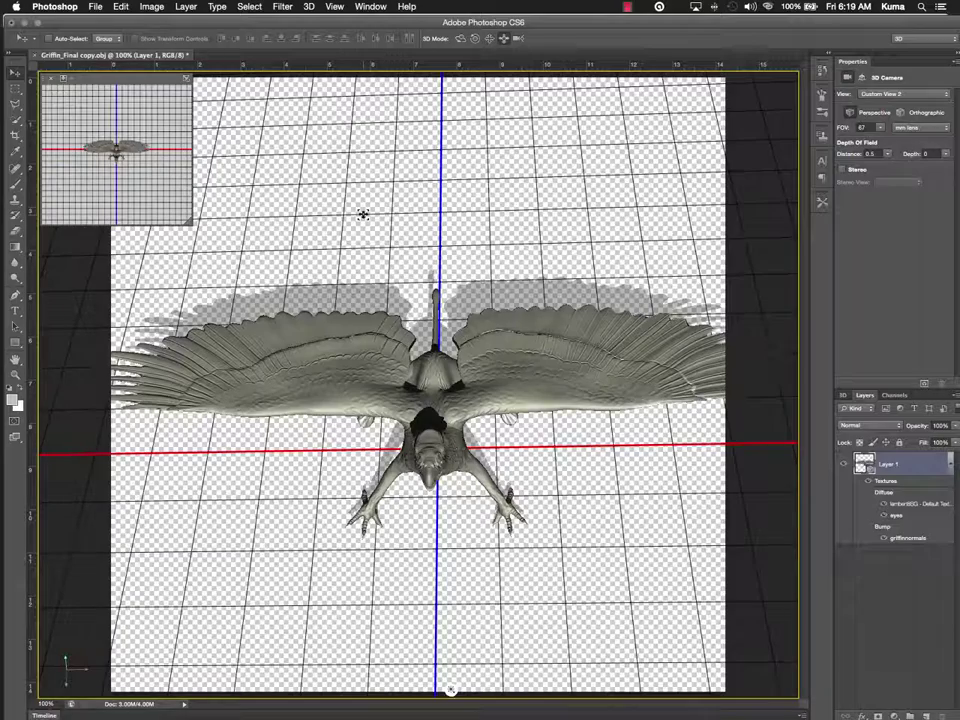
left_click(461, 40)
left_click_drag(425, 158, 789, 155)
left_click_drag(527, 134, 534, 133)
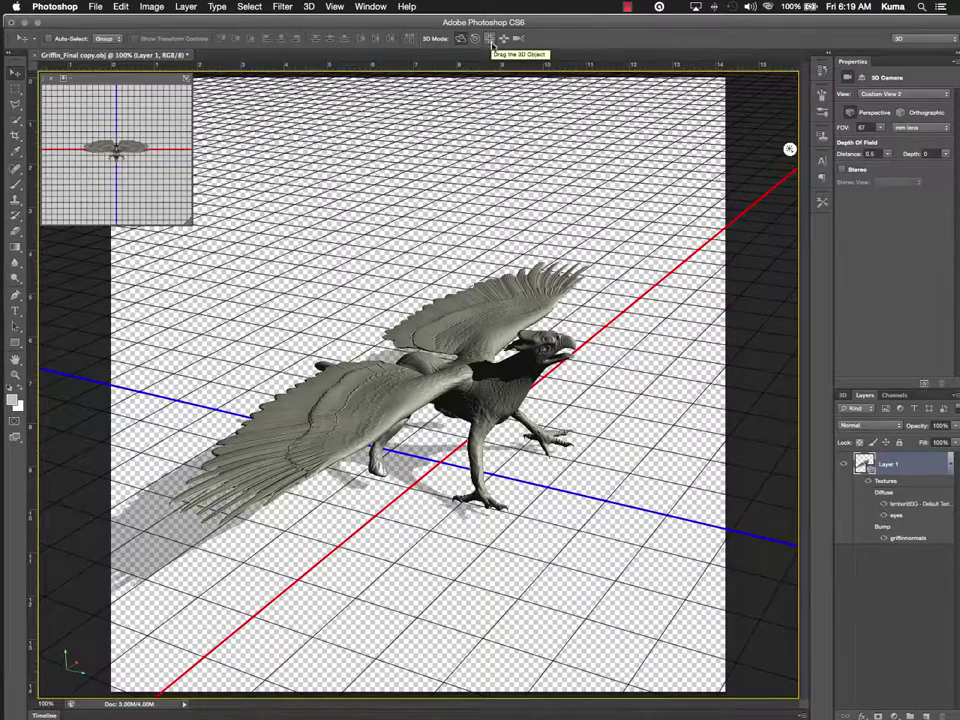
- Open the model's griffinnormals bump texture and its lambert8SG - Default Texture diffuse texture as separate documents
double_click(915, 539)
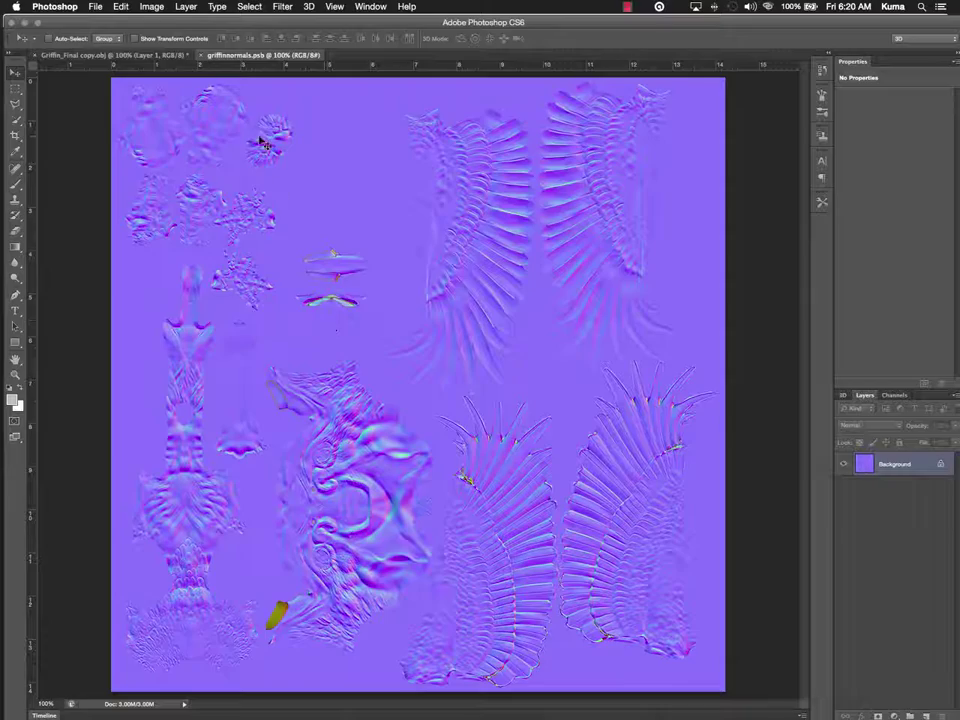
left_click(107, 55)
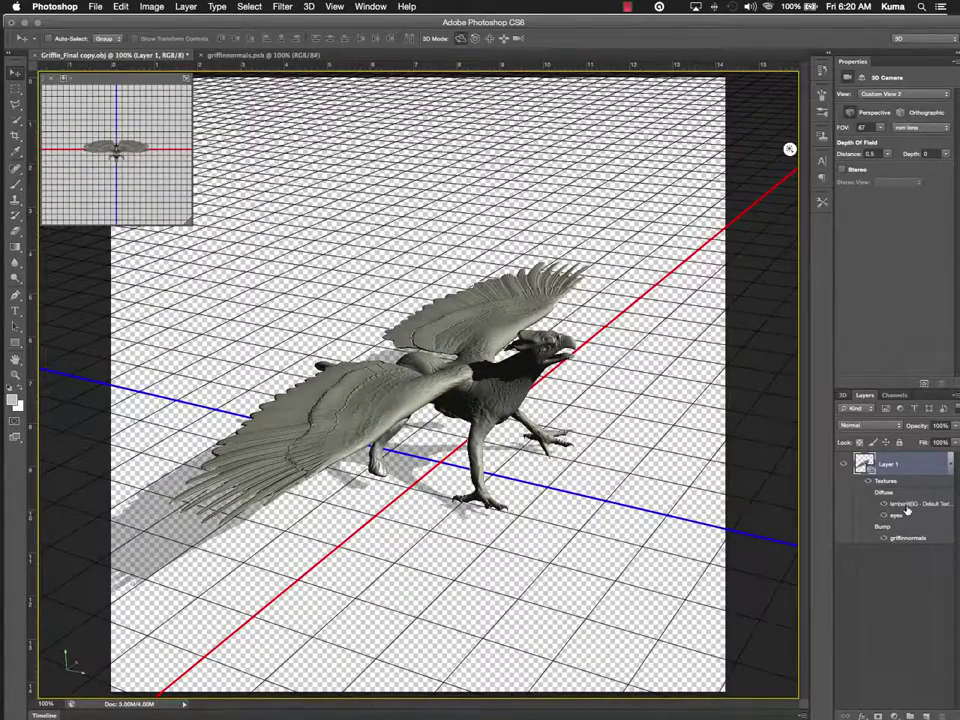
mouse_move(907, 511)
double_click(907, 507)
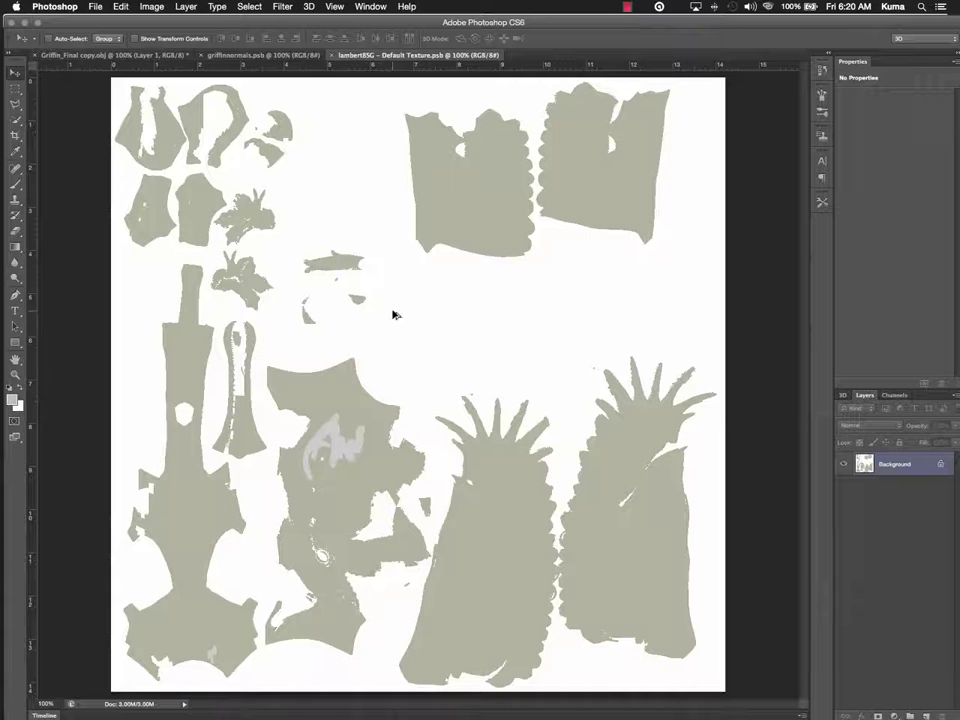
- Fill the lambert8SG diffuse texture with the light grey foreground colour, save it, and check it on the griffin model
key("alt+BackSpace")
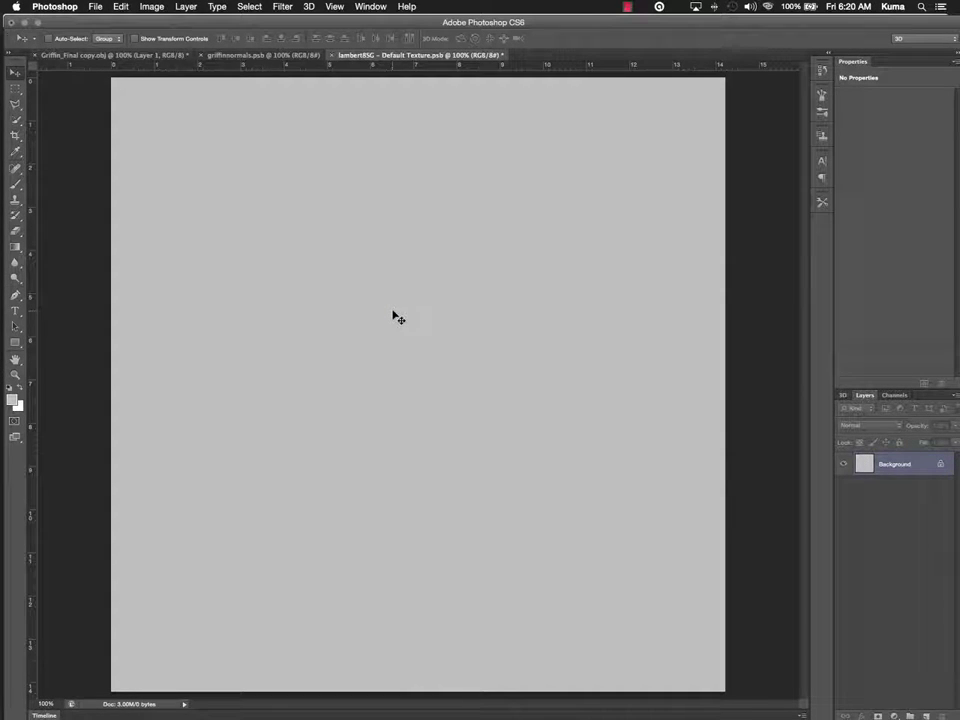
left_click(116, 55)
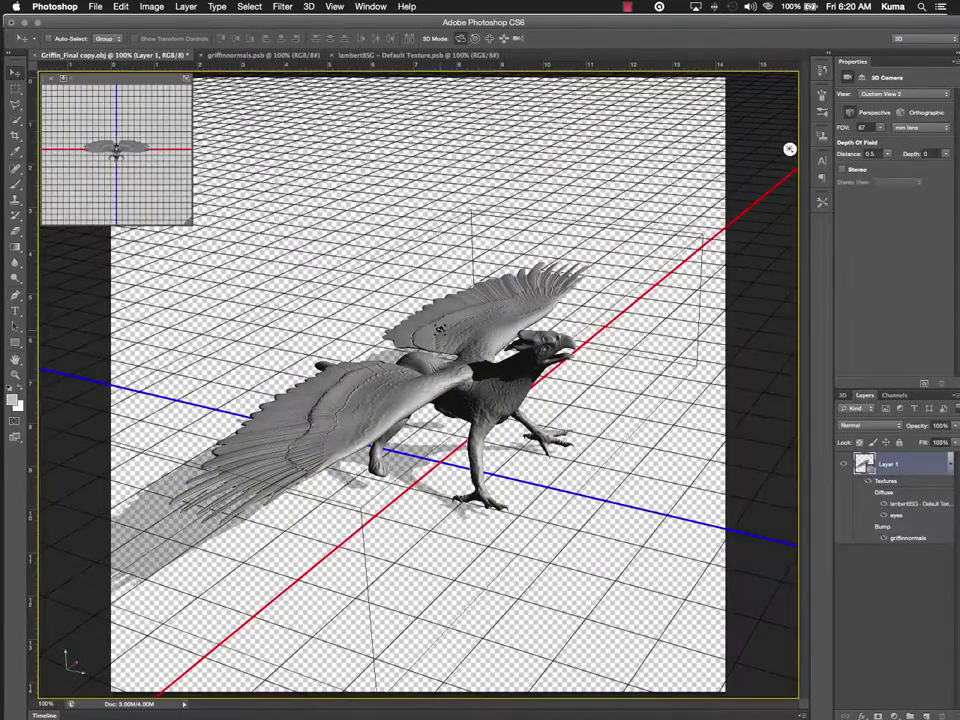
left_click(409, 56)
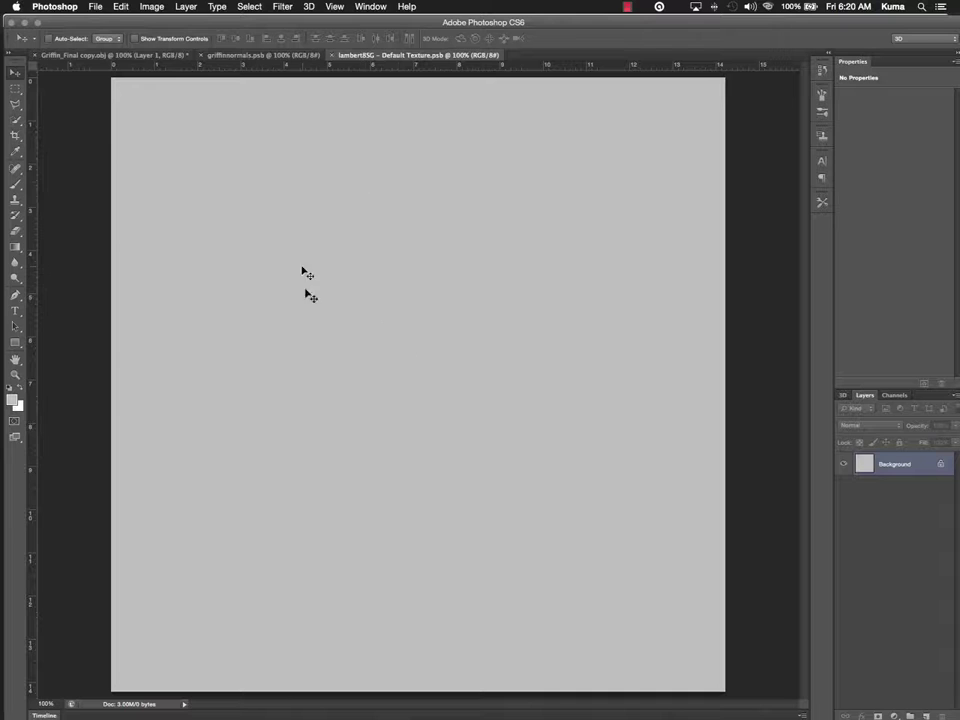
- Copy the entire griffinnormals map and paste it as a new layer in the lambert8SG diffuse texture
left_click(250, 55)
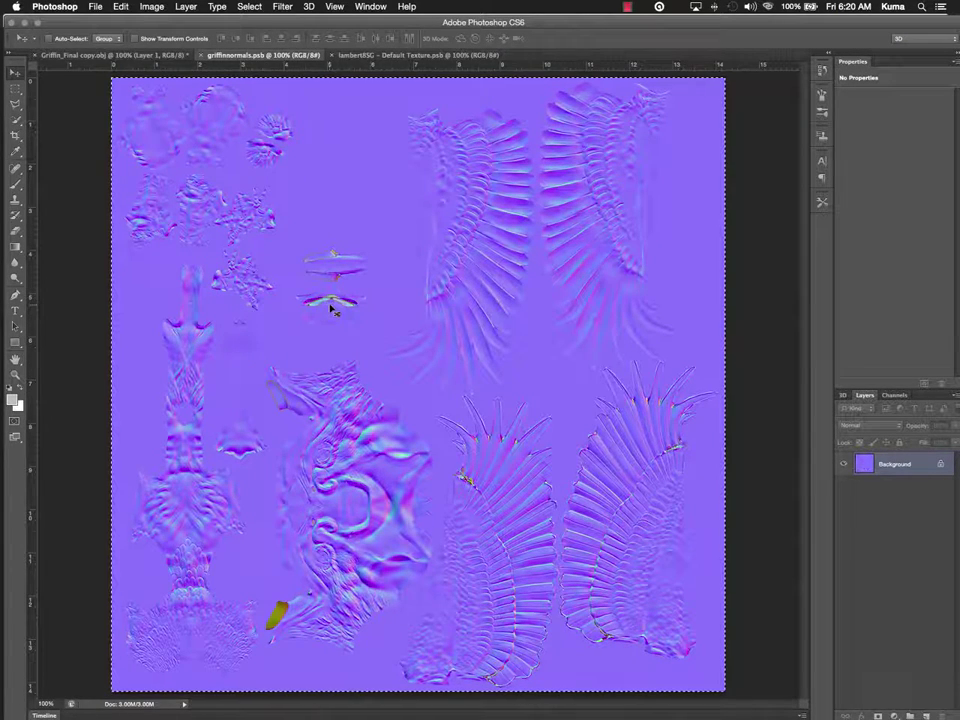
key("super+a")
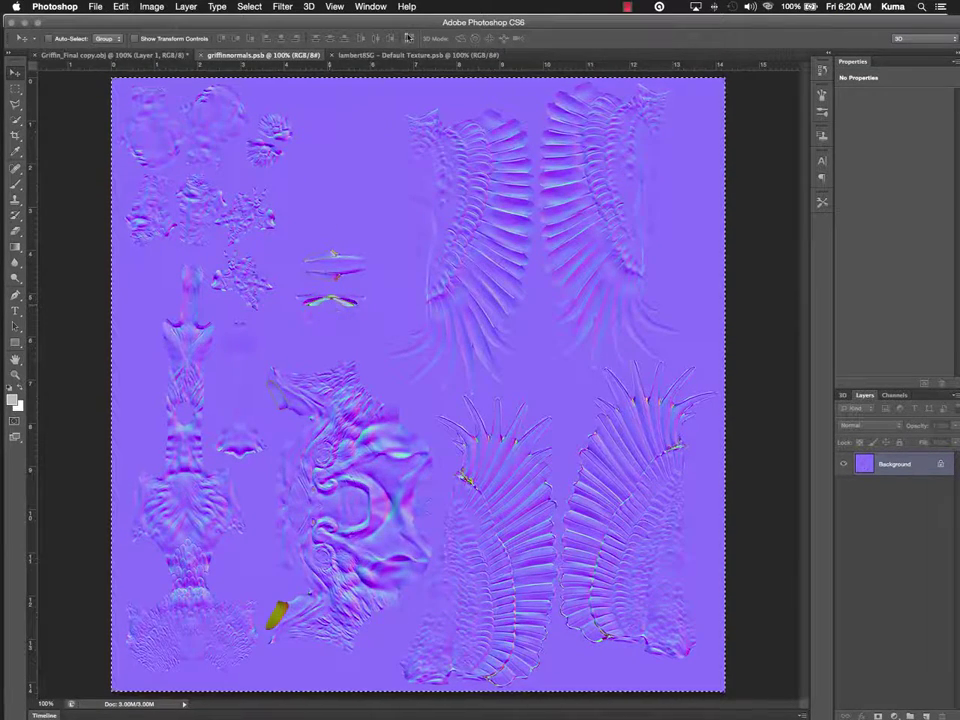
left_click(393, 57)
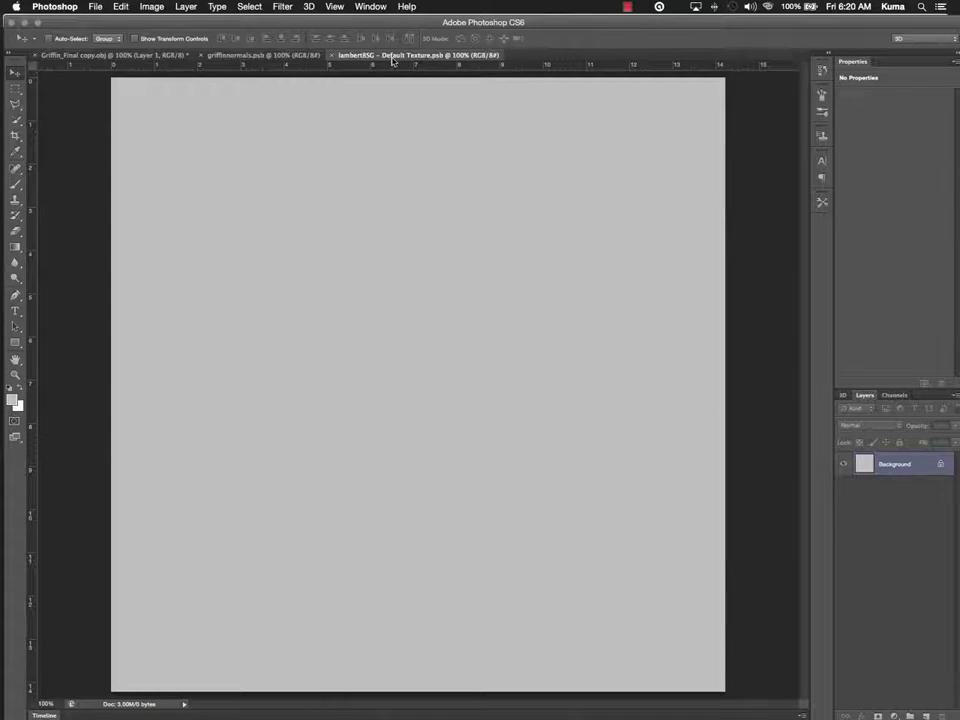
key("super+v")
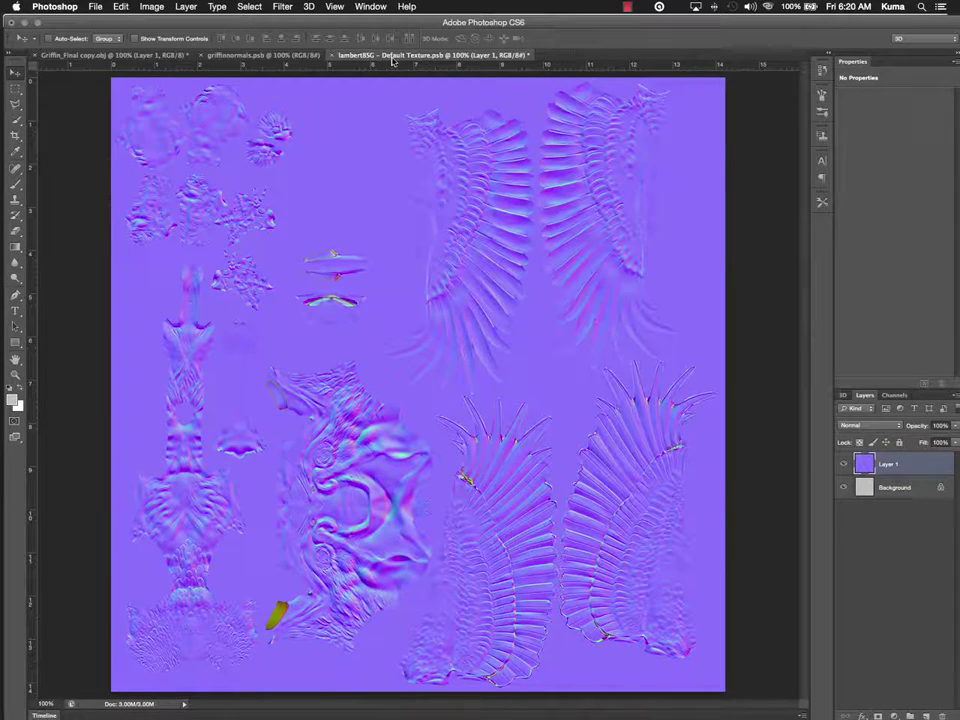
- Update the griffin model with the saved diffuse texture and orbit it to inspect the wings from above
left_click(113, 56)
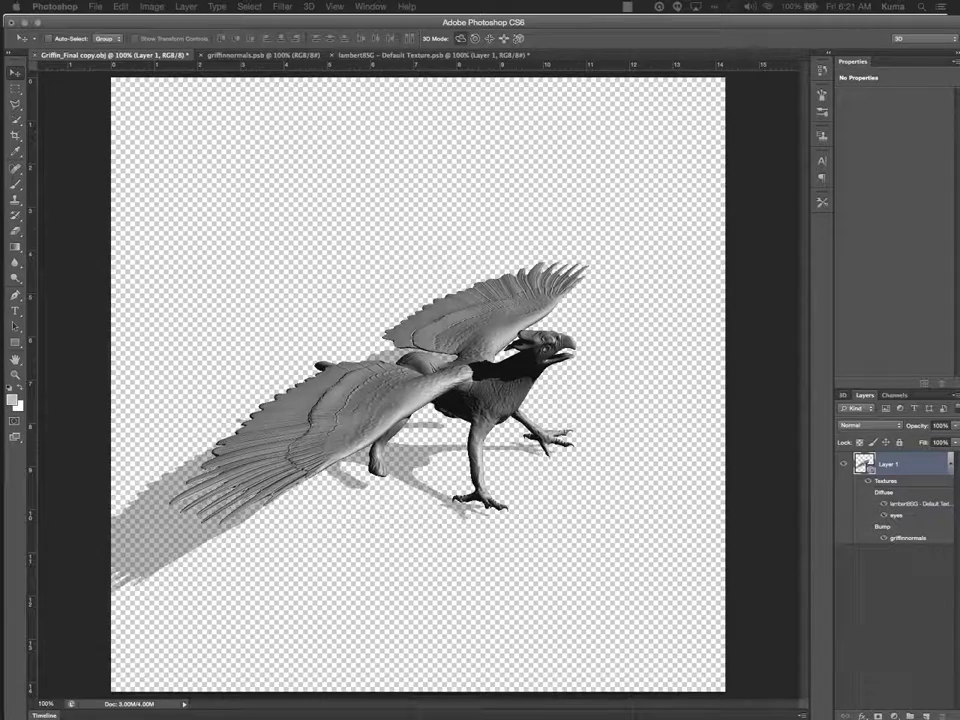
left_click(620, 246)
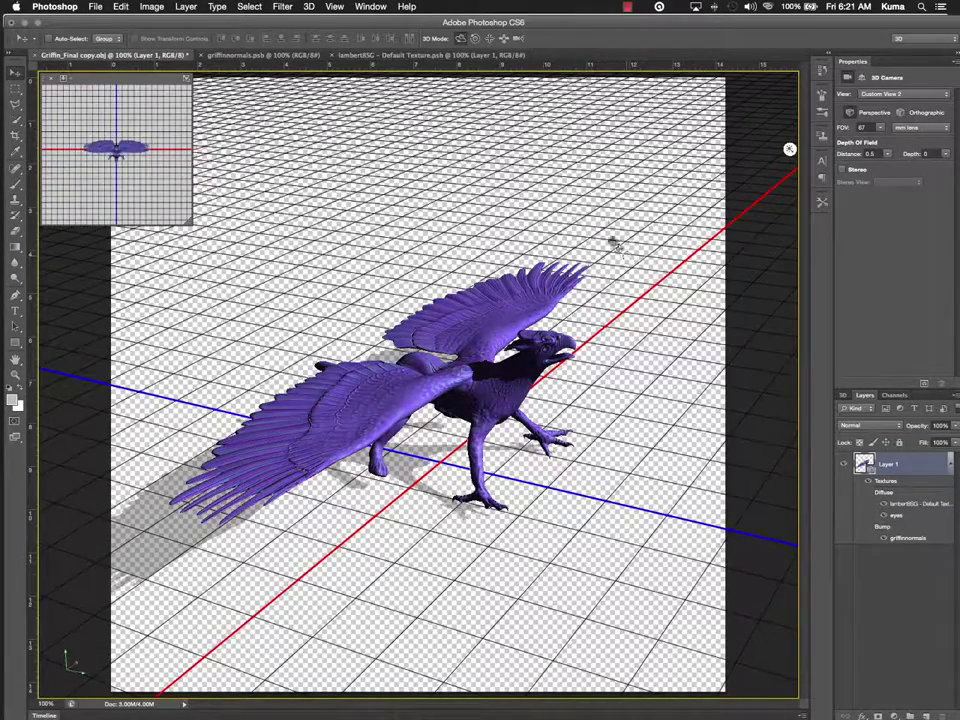
left_click_drag(598, 210, 540, 140)
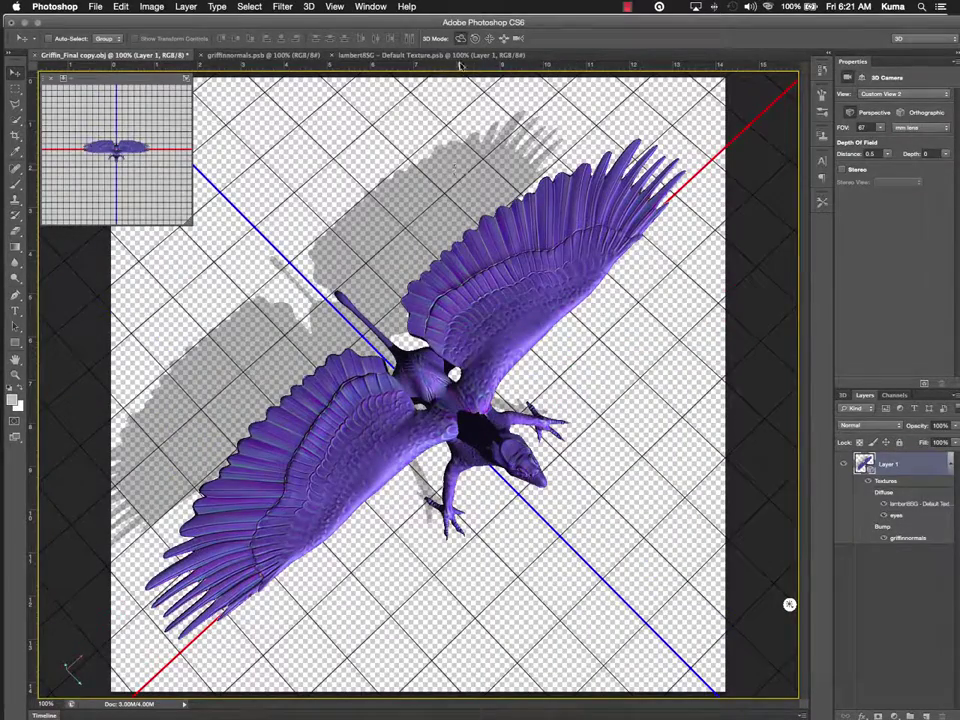
- Desaturate the pasted normal map layer in the diffuse texture using Hue/Saturation with Saturation at -100
left_click(346, 54)
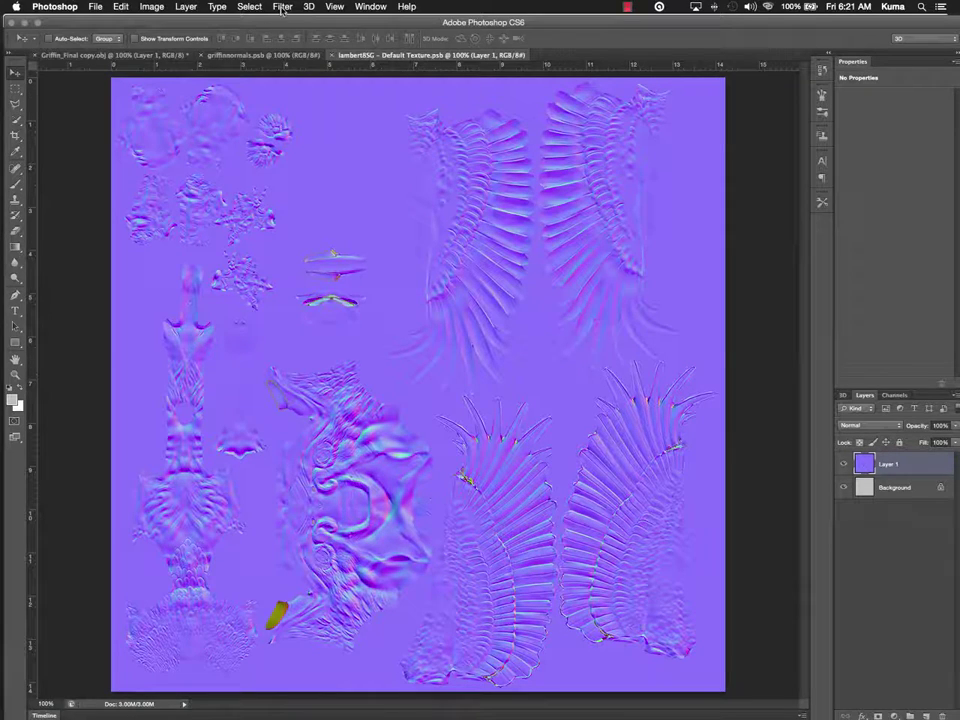
left_click(148, 7)
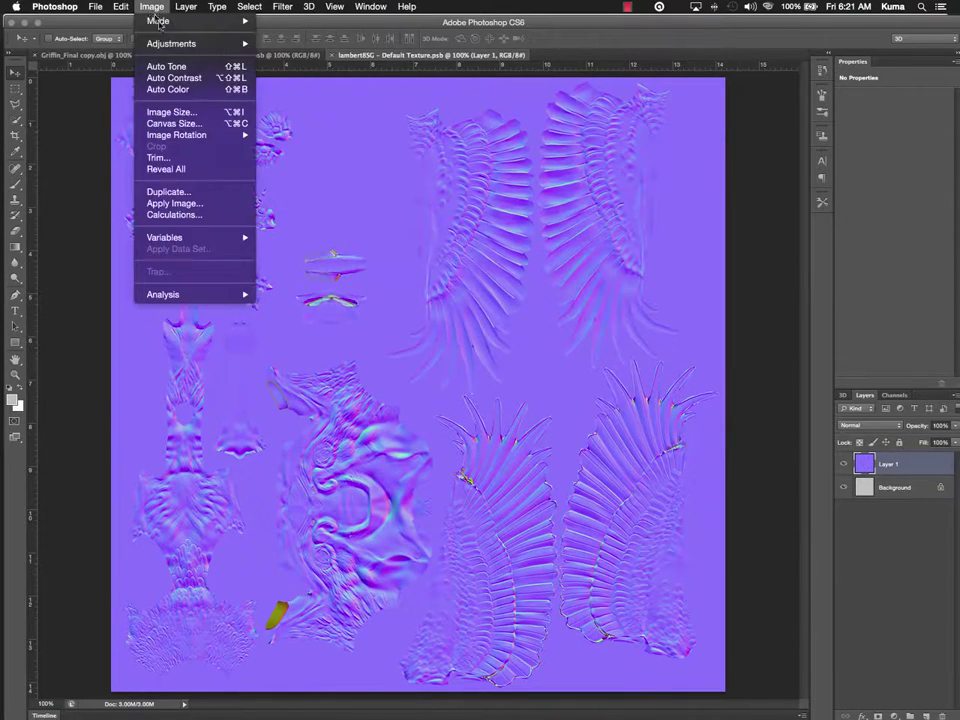
mouse_move(176, 50)
left_click(321, 113)
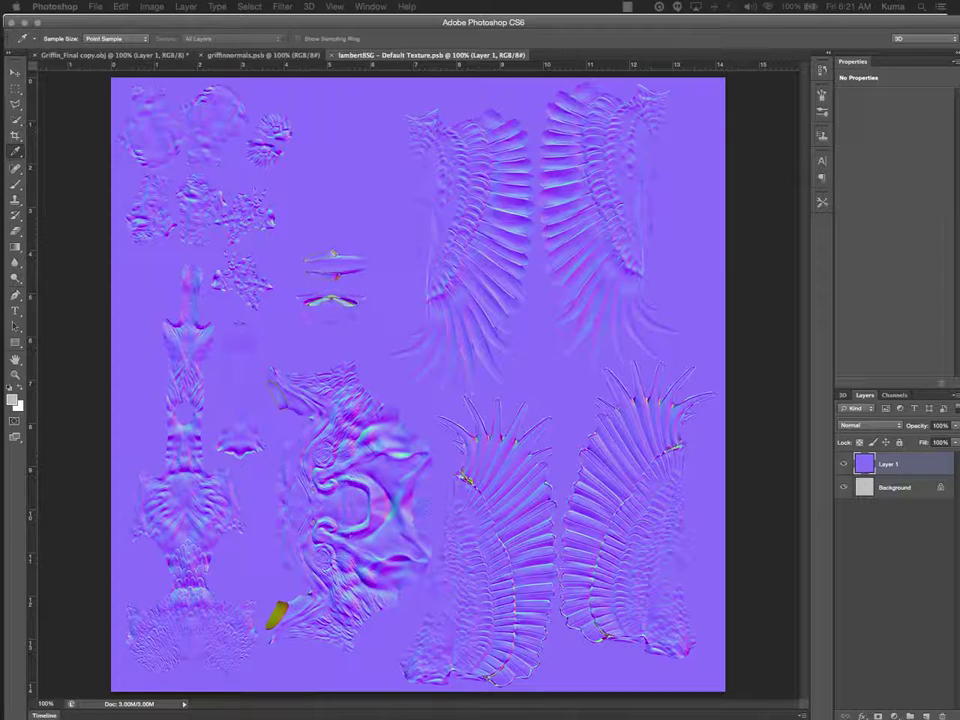
left_click_drag(870, 221, 634, 238)
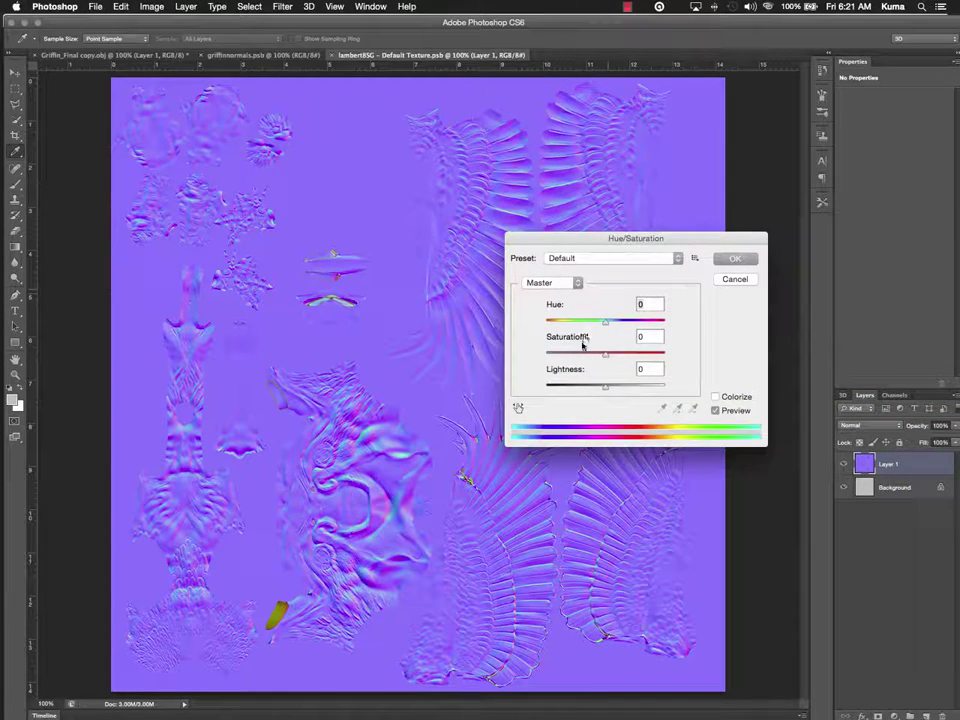
left_click_drag(605, 354, 546, 354)
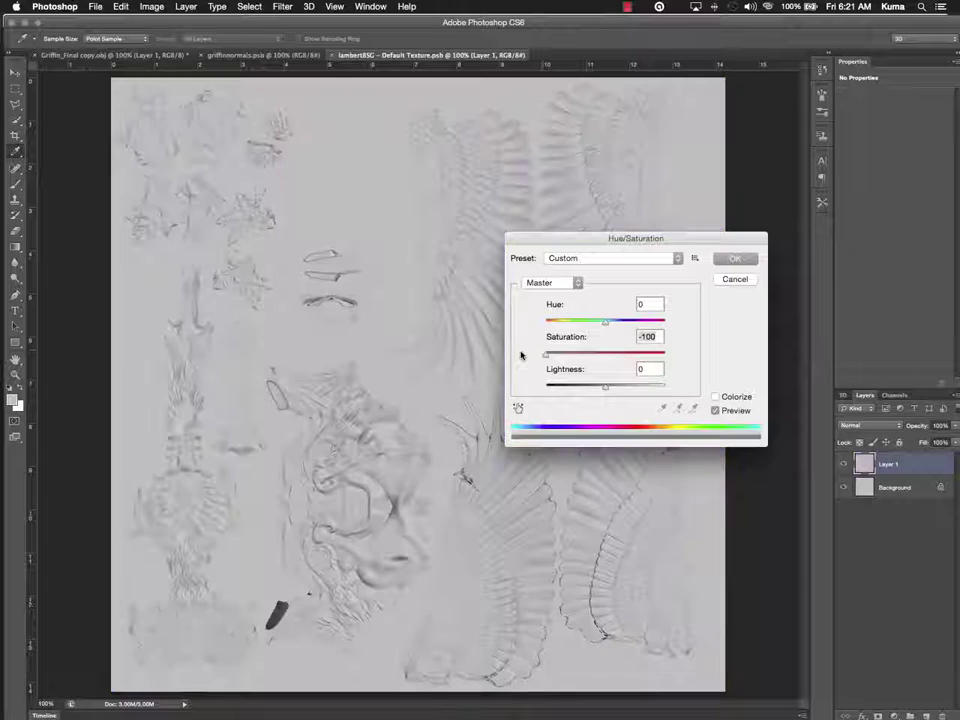
left_click(735, 258)
key("v")
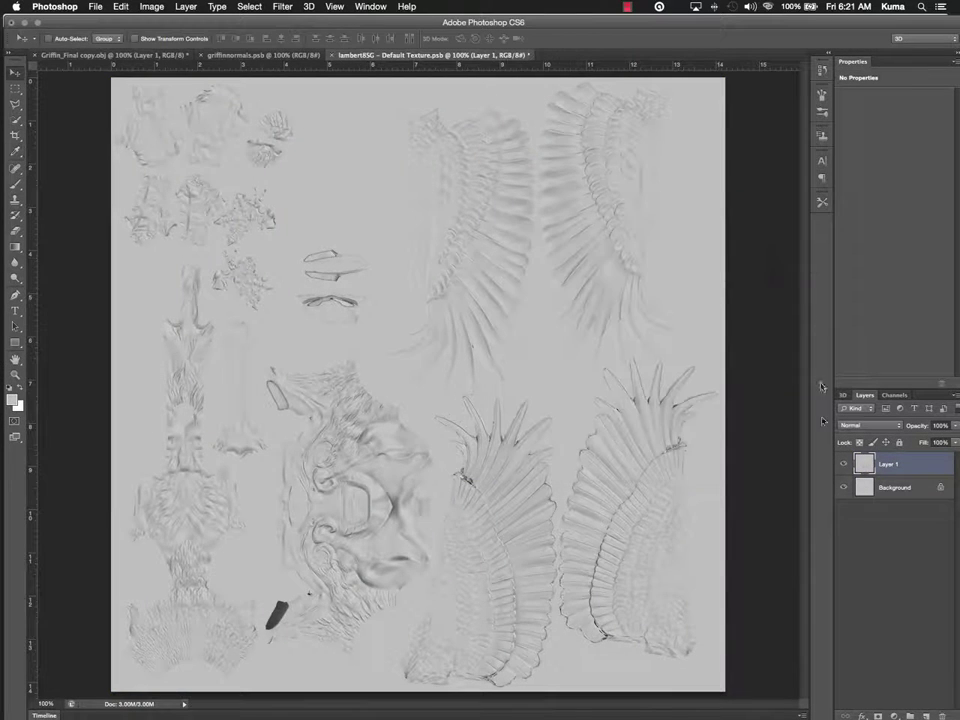
- Set the desaturated layer's blend mode to Multiply and its opacity to 60%
left_click(885, 428)
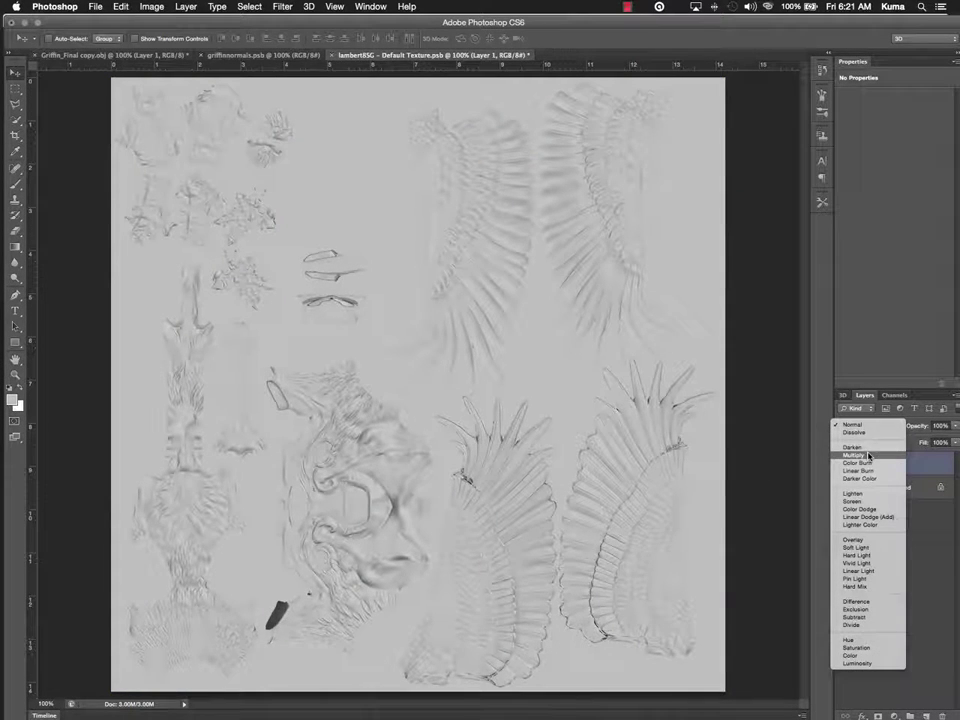
left_click(869, 456)
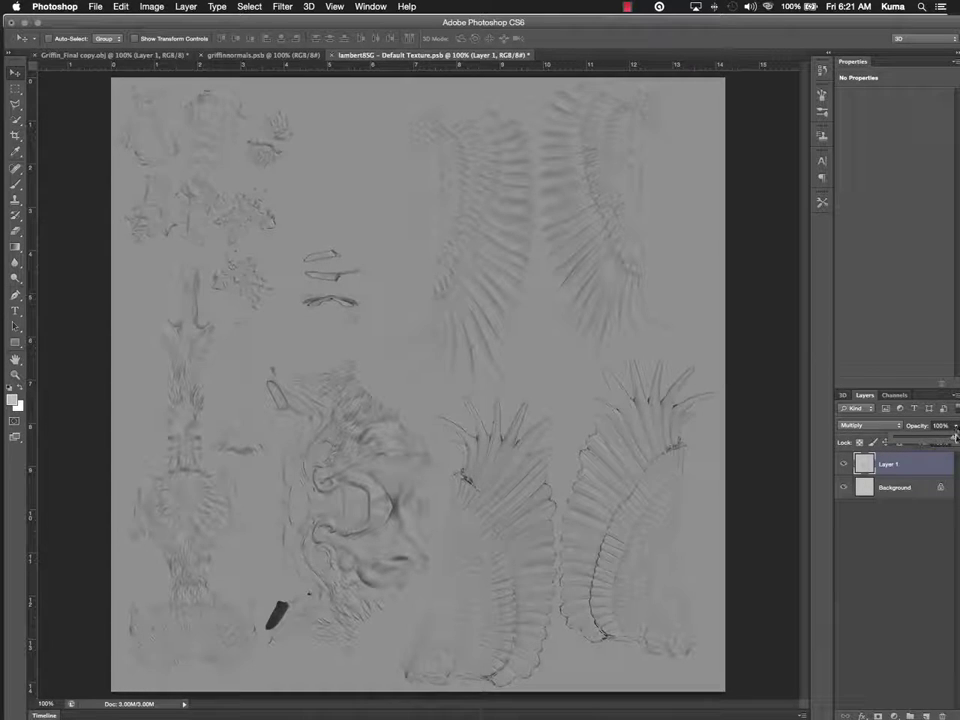
left_click_drag(954, 436, 941, 441)
left_click_drag(929, 440, 930, 441)
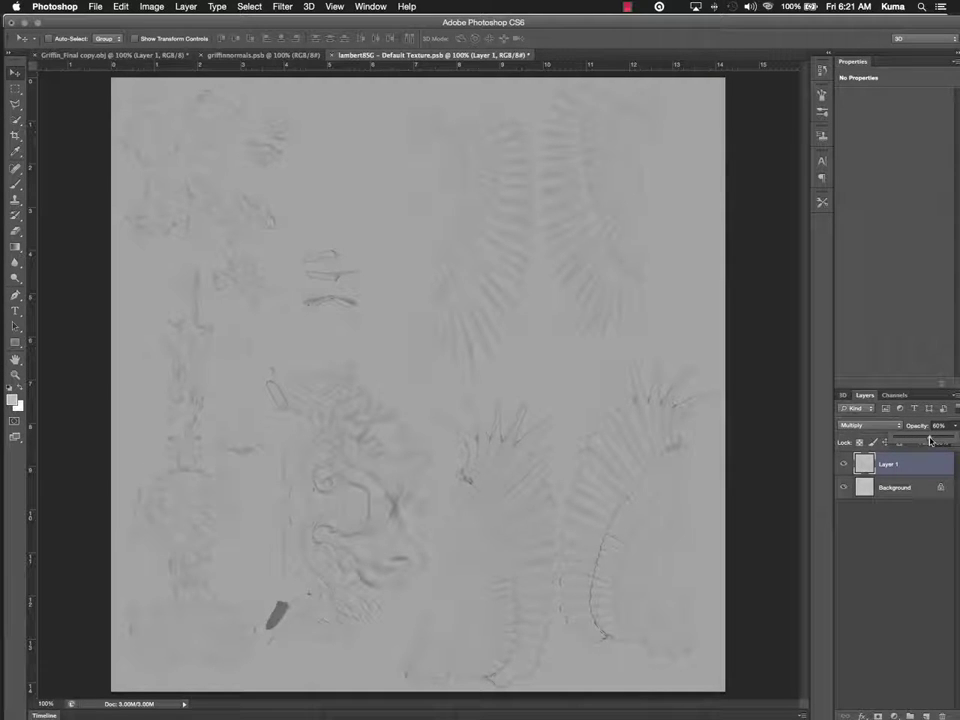
- Examine the wing feather outlines of the desaturated normal overlay up close in the diffuse texture
left_click(463, 397)
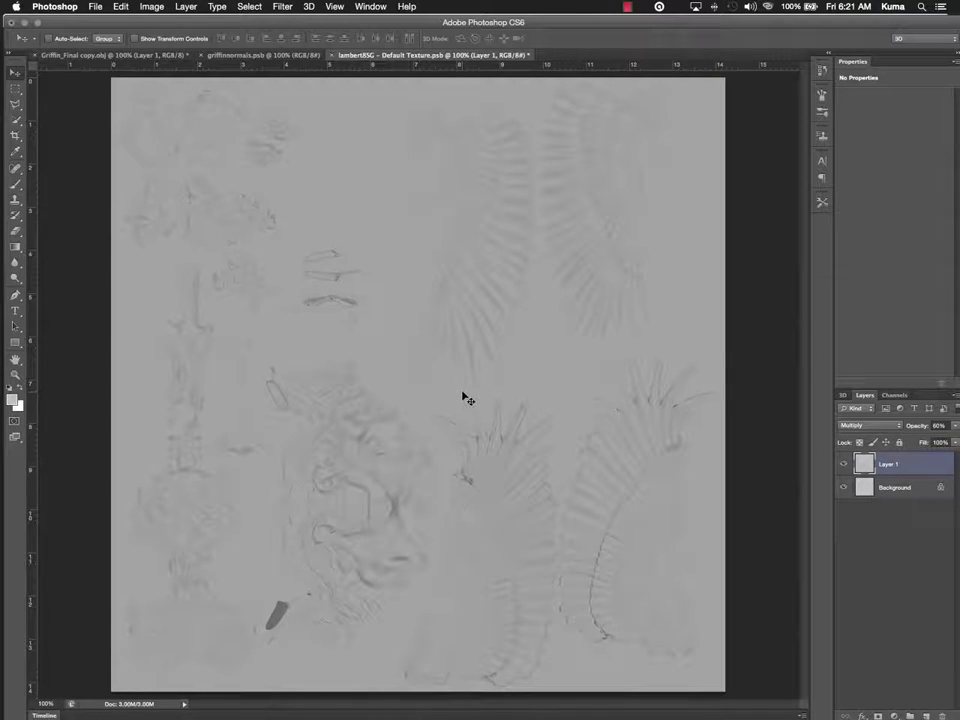
key("super+equal")
key("super+equal")
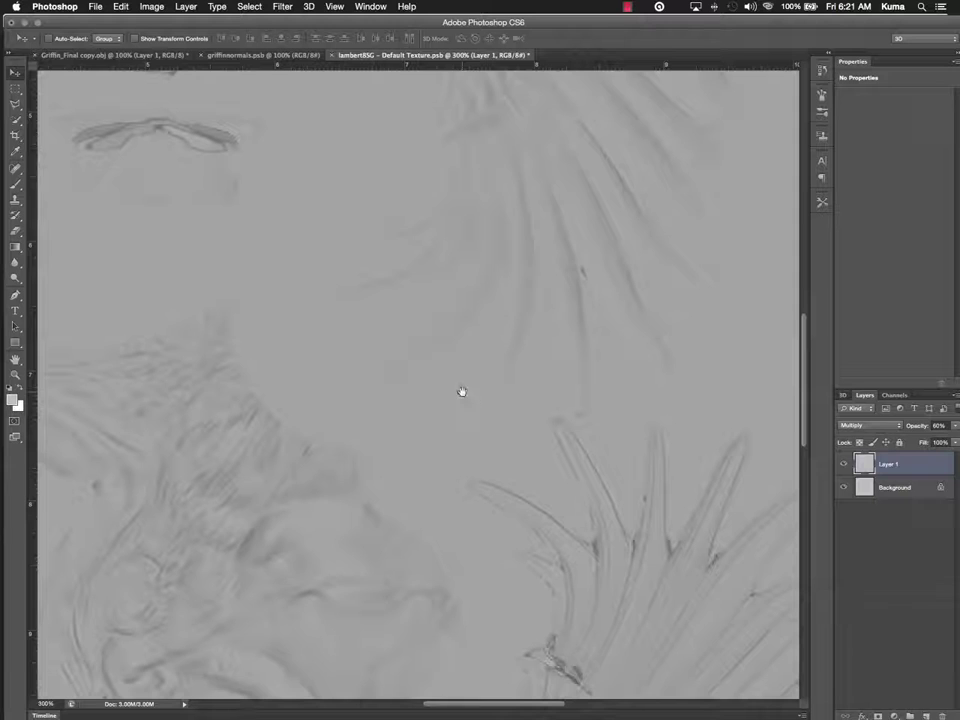
left_click_drag(498, 352, 241, 219)
left_click_drag(409, 430, 343, 288)
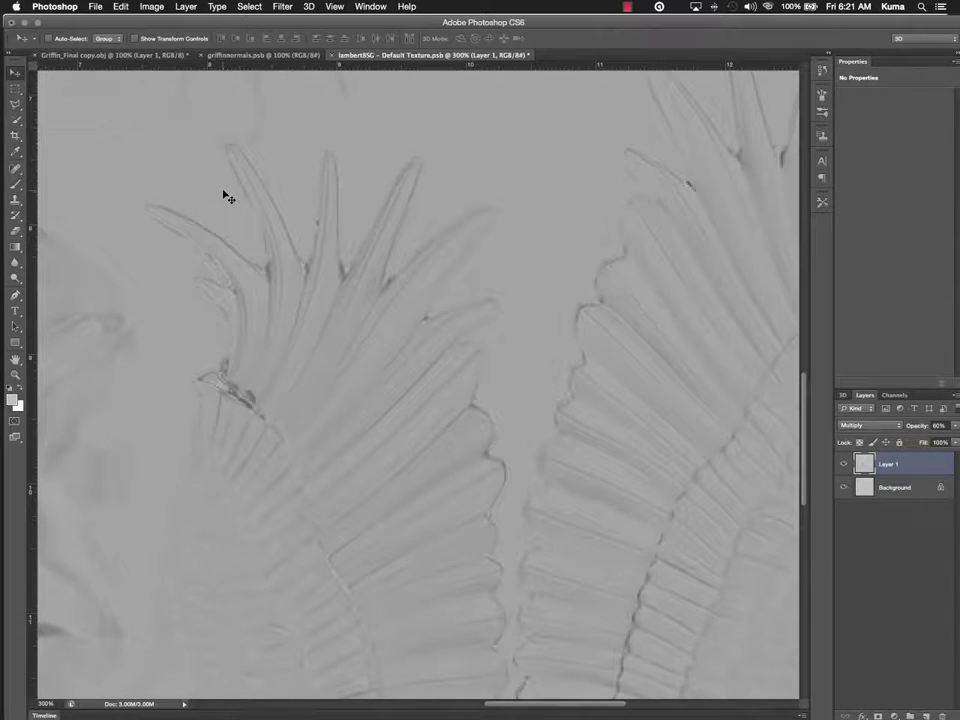
key("super+minus")
key("super+minus")
key("super+minus")
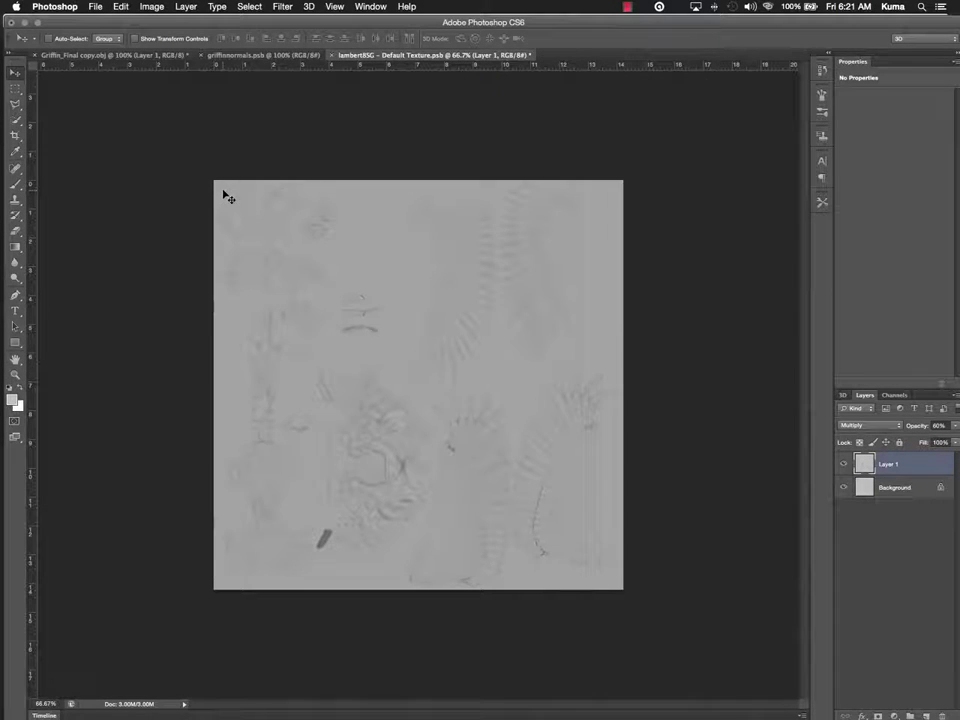
- Paste the copied feather image as a new layer and scale it to about 17%, checking its size against the wing feathers
key("super+v")
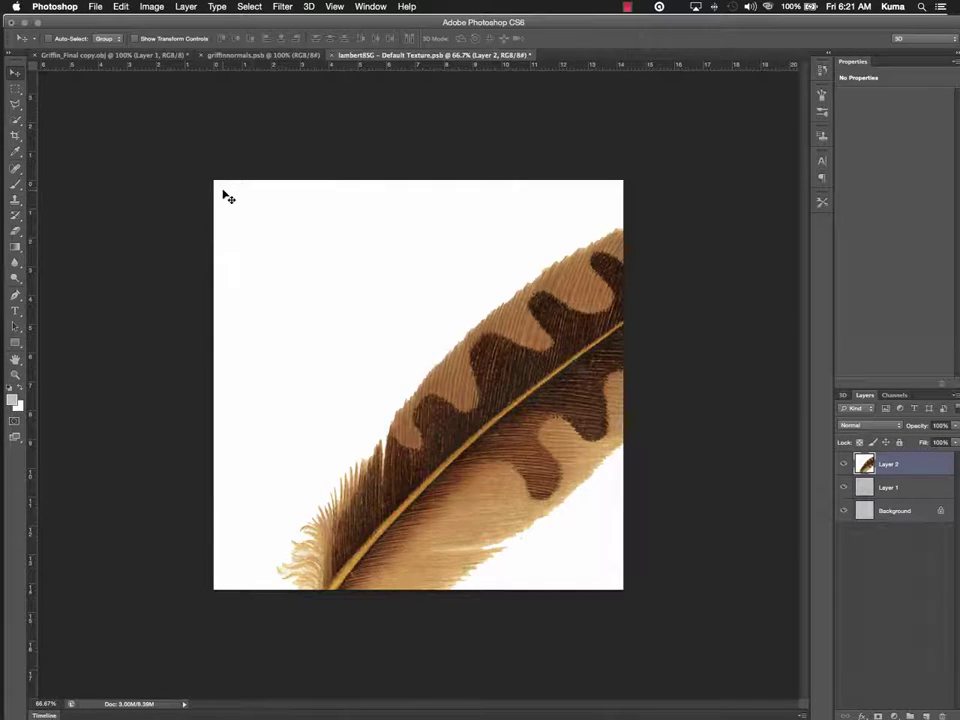
key("super+t")
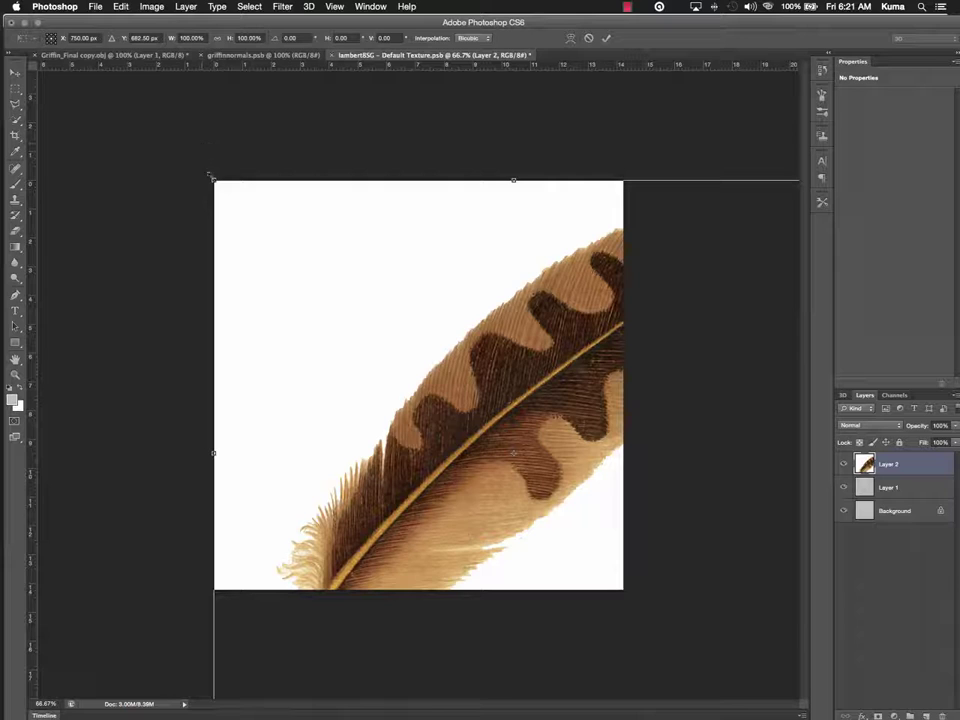
left_click_drag(212, 180, 446, 426)
key("super+equal")
key("super+equal")
key("super+equal")
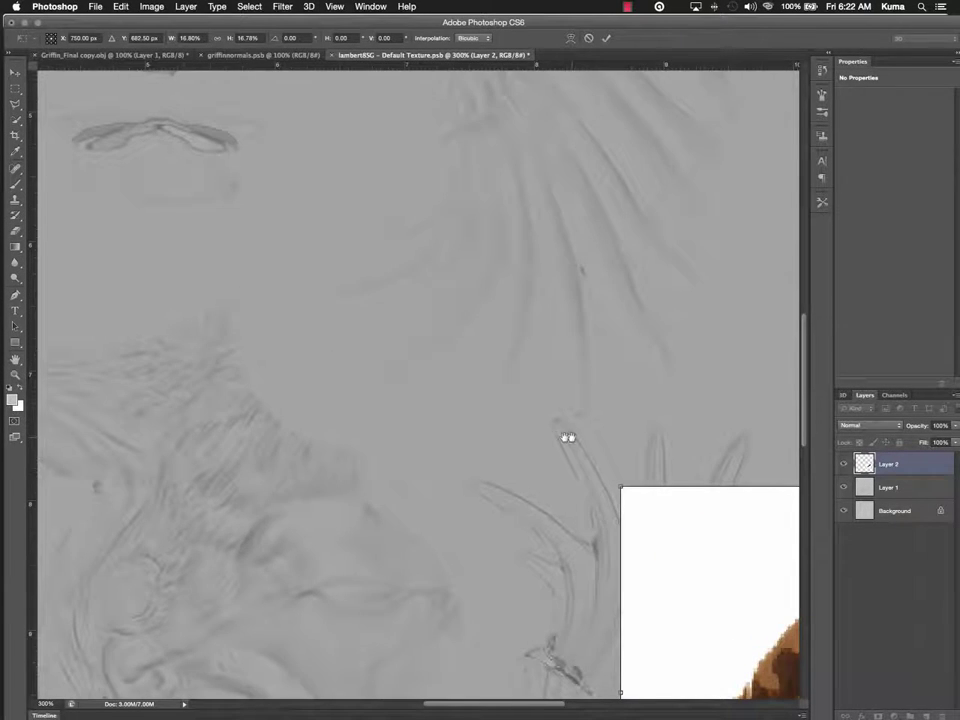
left_click_drag(568, 437, 219, 225)
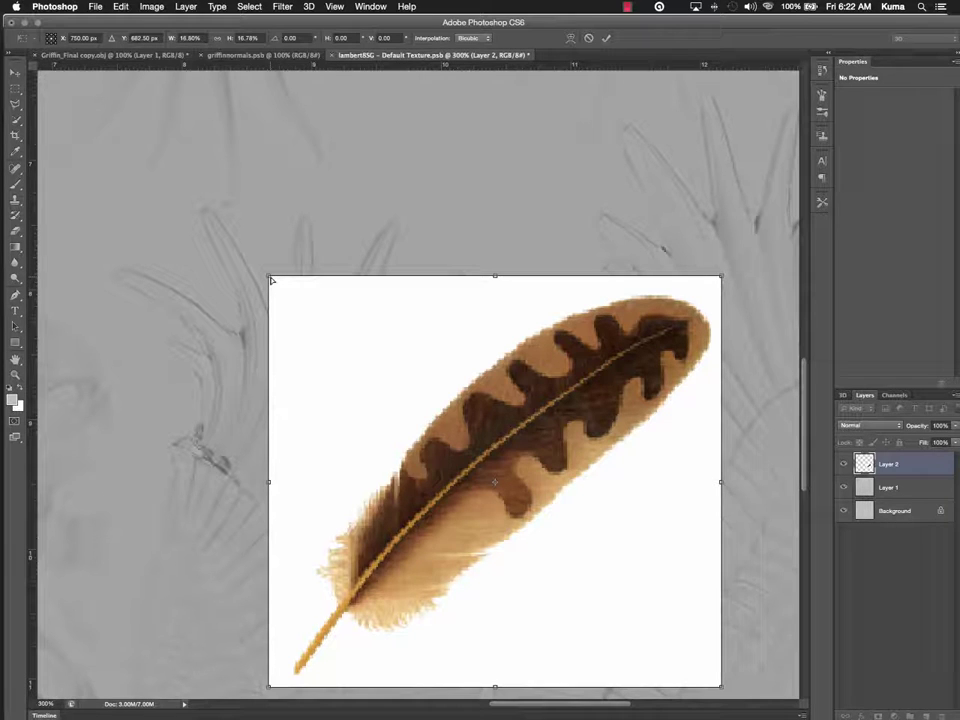
key("super+minus")
key("super+minus")
key("super+minus")
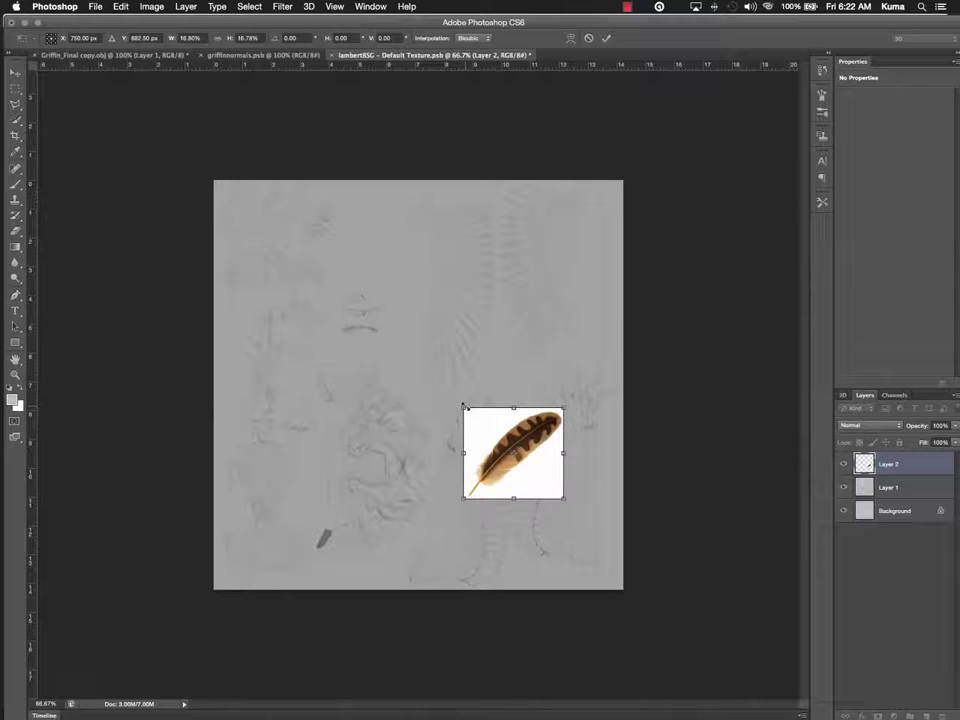
- Enlarge the pasted feather image until it covers most of the texture canvas and apply the transform
left_click_drag(464, 406, 220, 224)
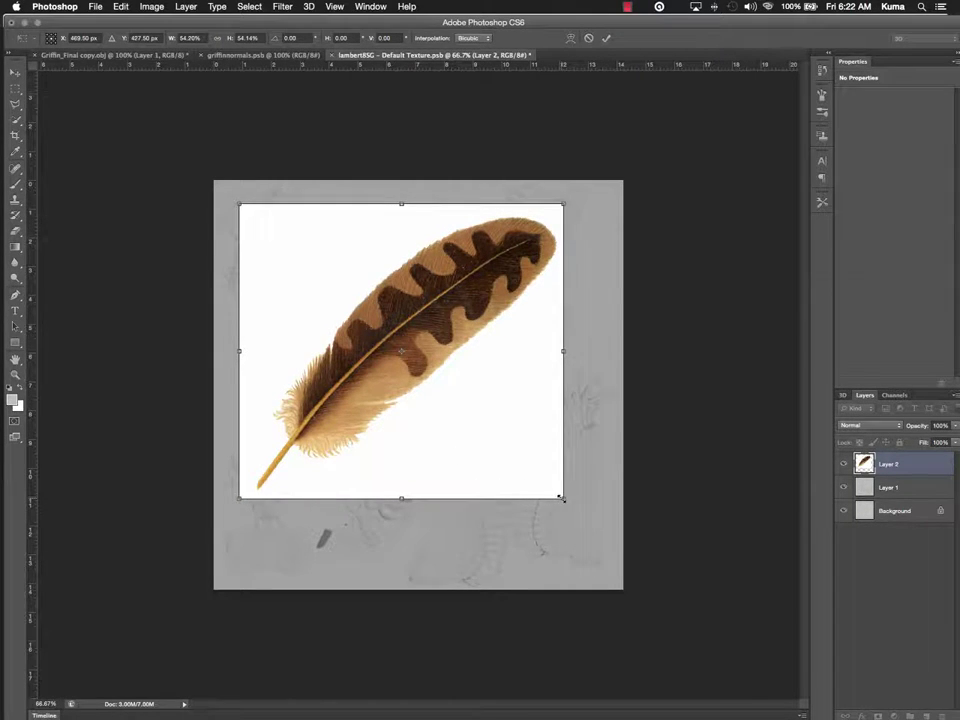
left_click_drag(561, 497, 606, 553)
key("Return")
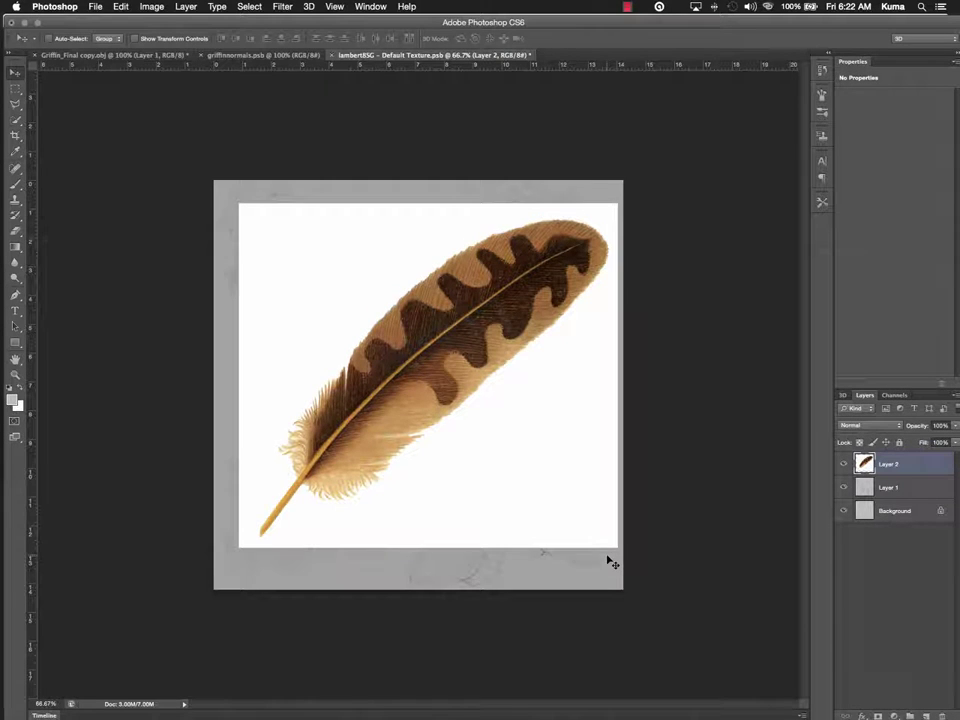
- Select the white background around the feather with the Quick Selection tool, delete it and deselect
left_click(16, 119)
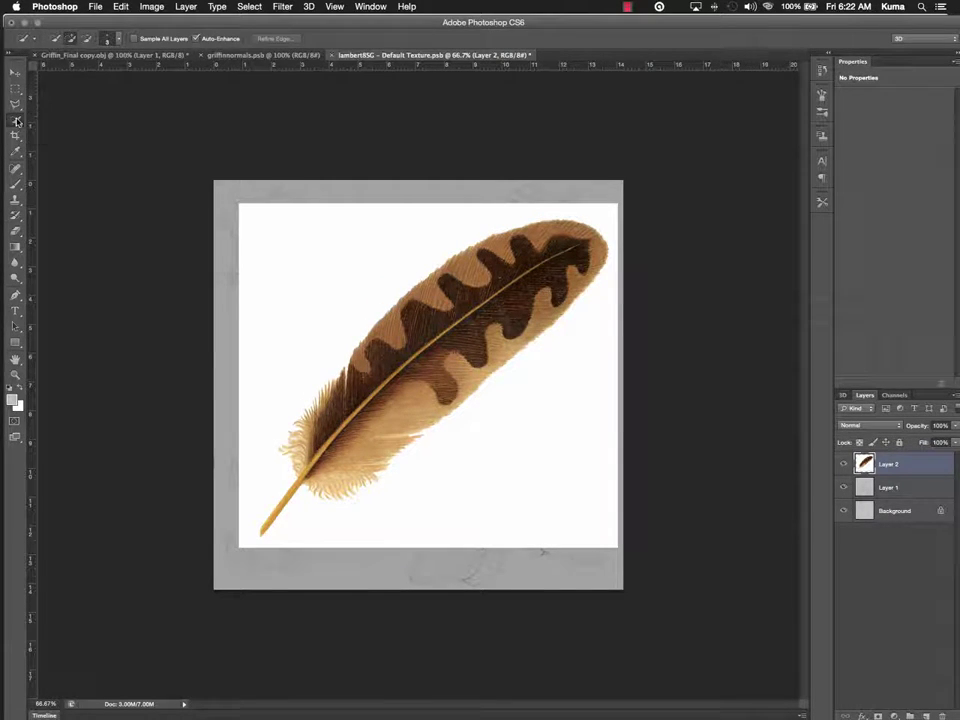
mouse_move(298, 300)
left_mouse_down()
mouse_move(311, 279)
mouse_move(364, 251)
mouse_move(421, 241)
left_mouse_up()
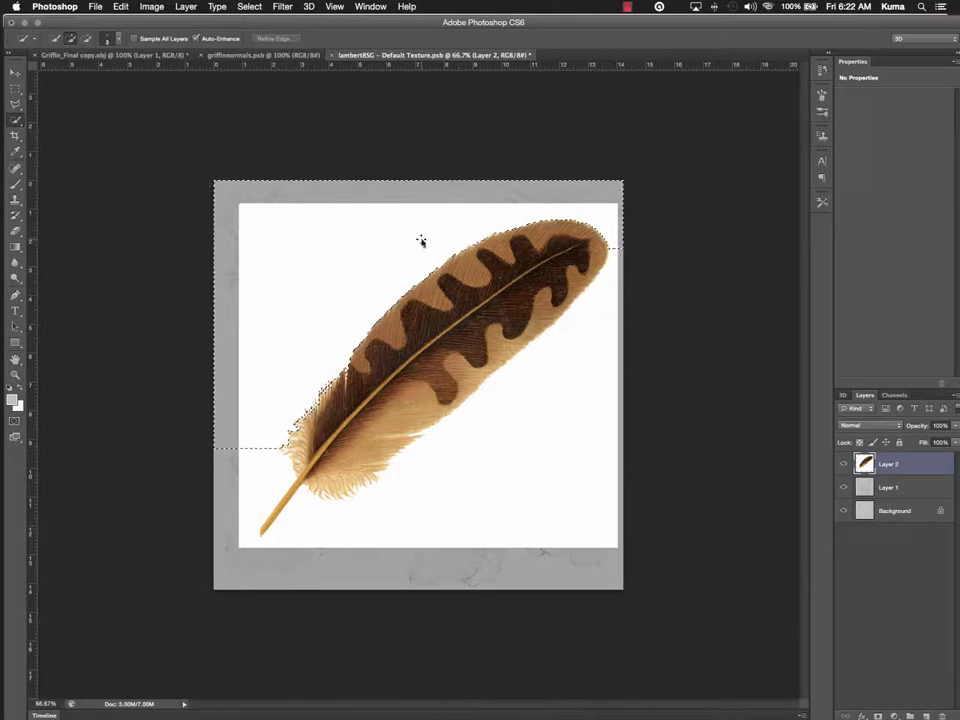
left_click(580, 383)
left_click(334, 525)
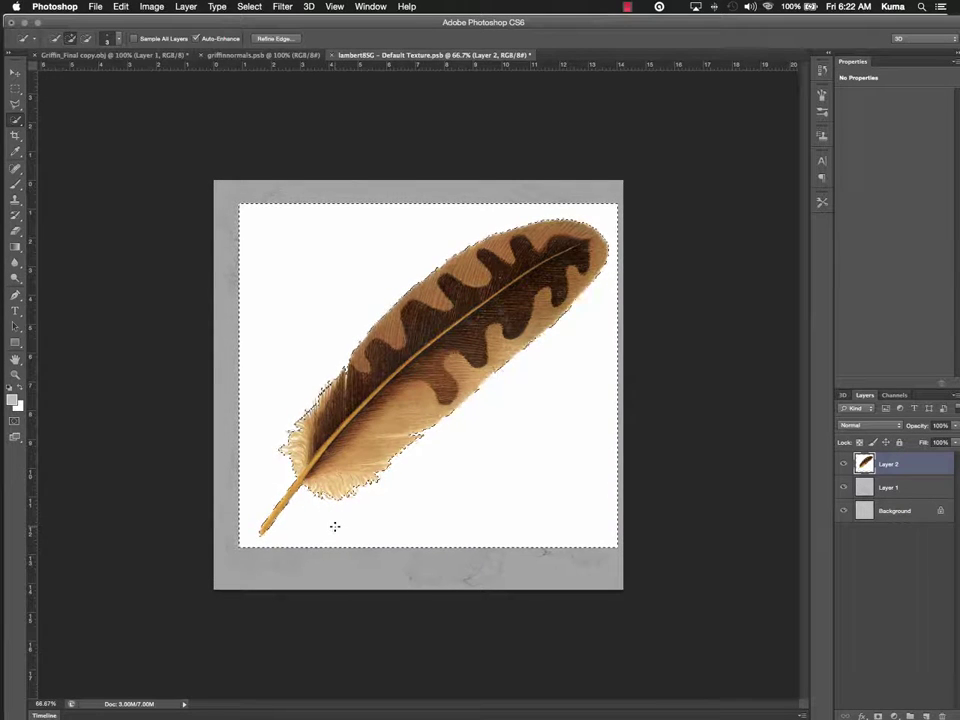
key("Delete")
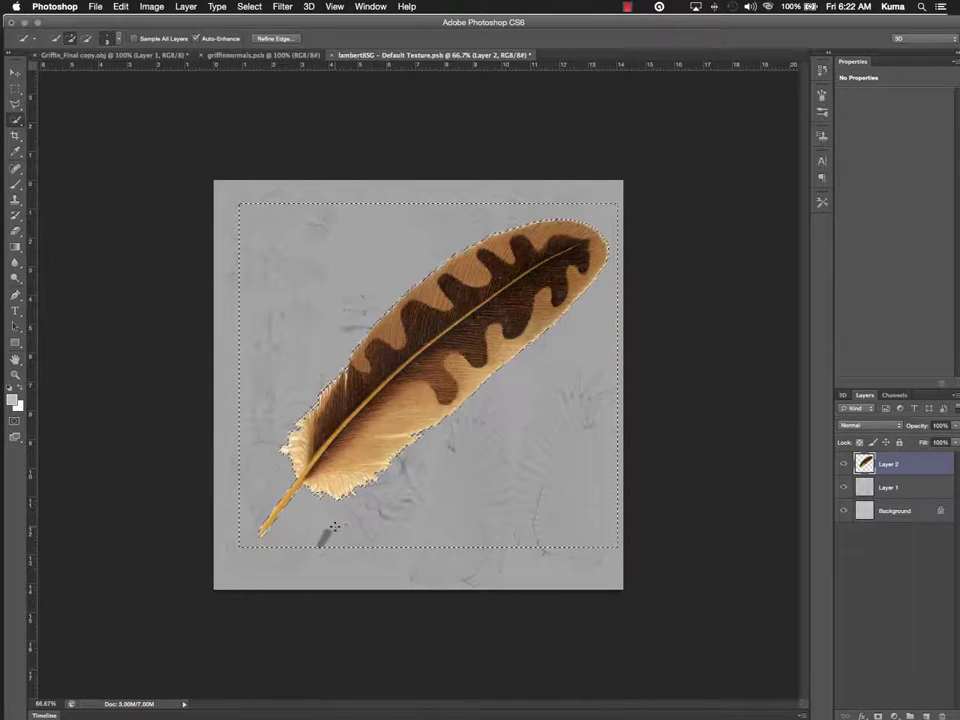
key("ctrl+d")
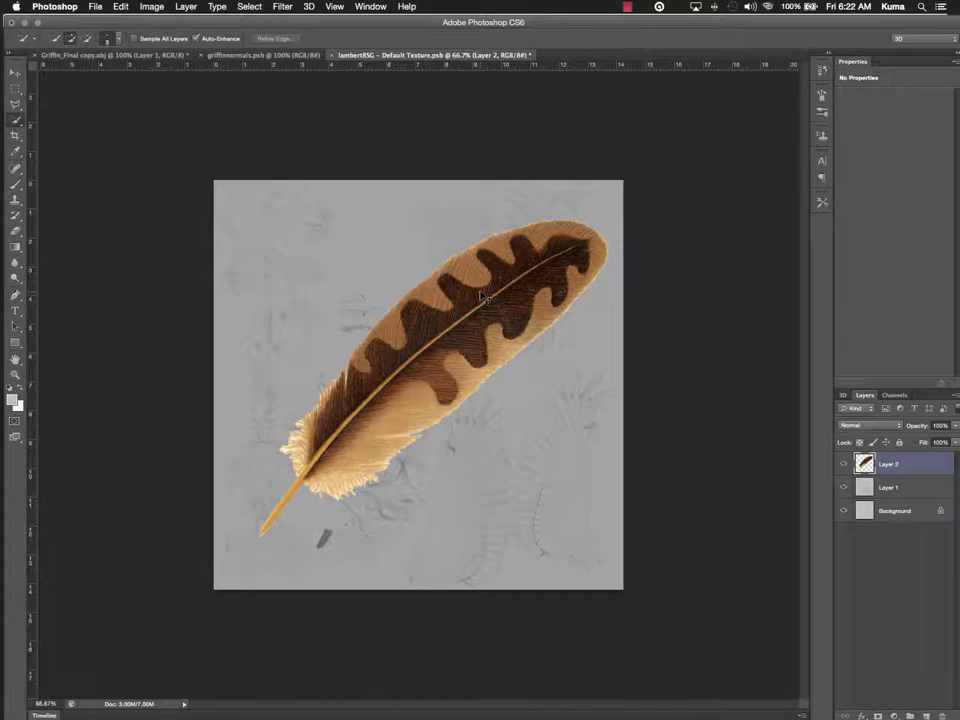
- Duplicate the cut-out feather layer and hide the original
key("ctrl+t")
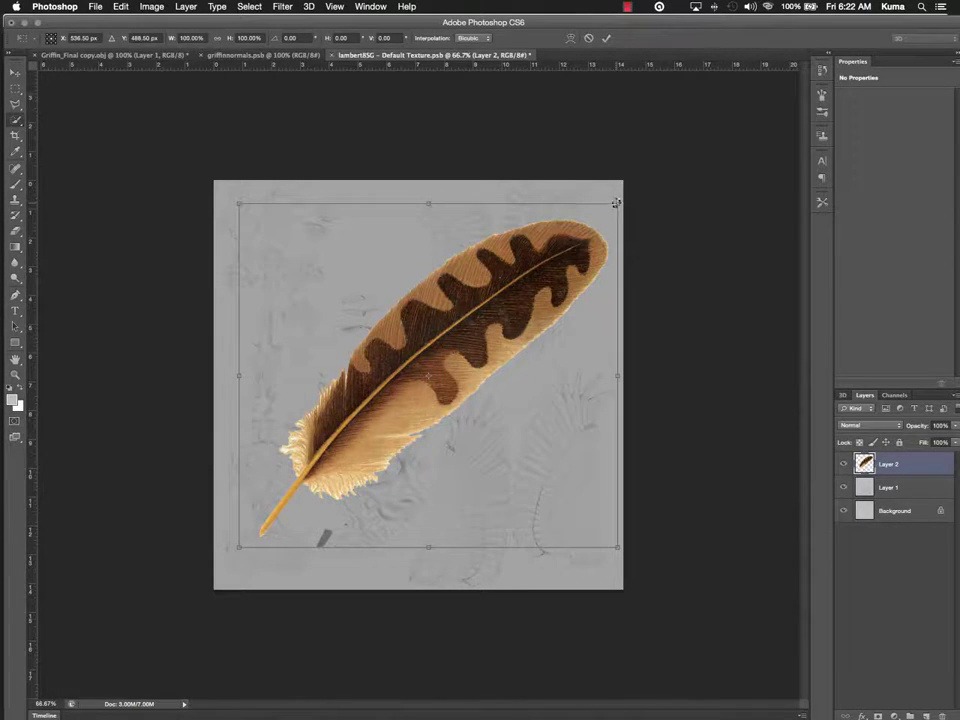
key("Escape")
left_click_drag(889, 464, 924, 712)
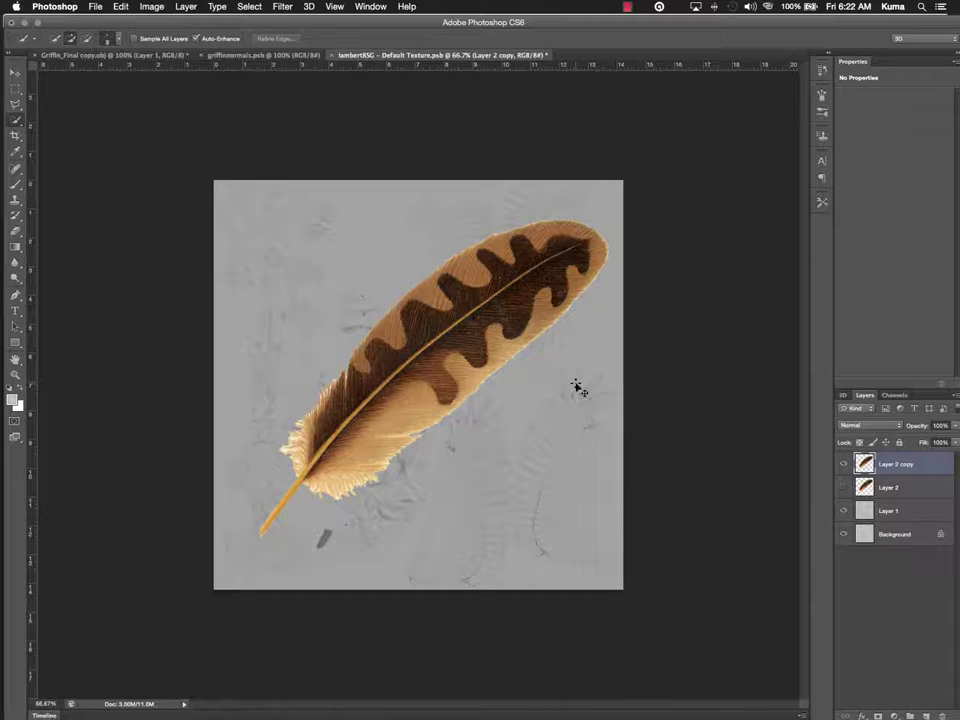
- Scale the duplicated feather proportionally to about 12.8% over the lower wing of the texture
key("super+t")
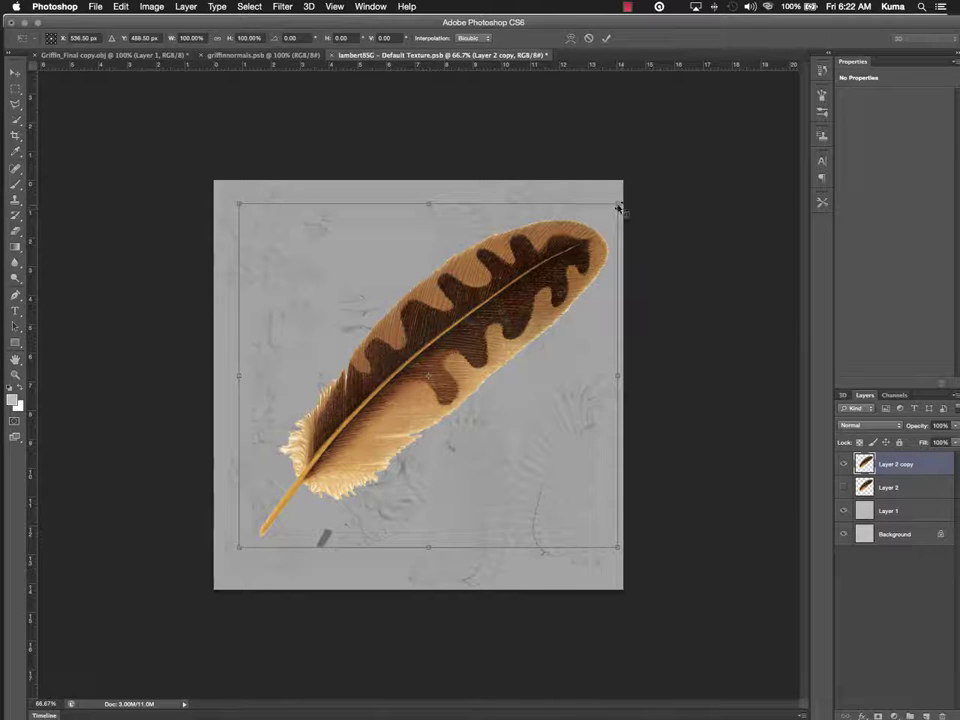
left_click_drag(618, 204, 488, 447)
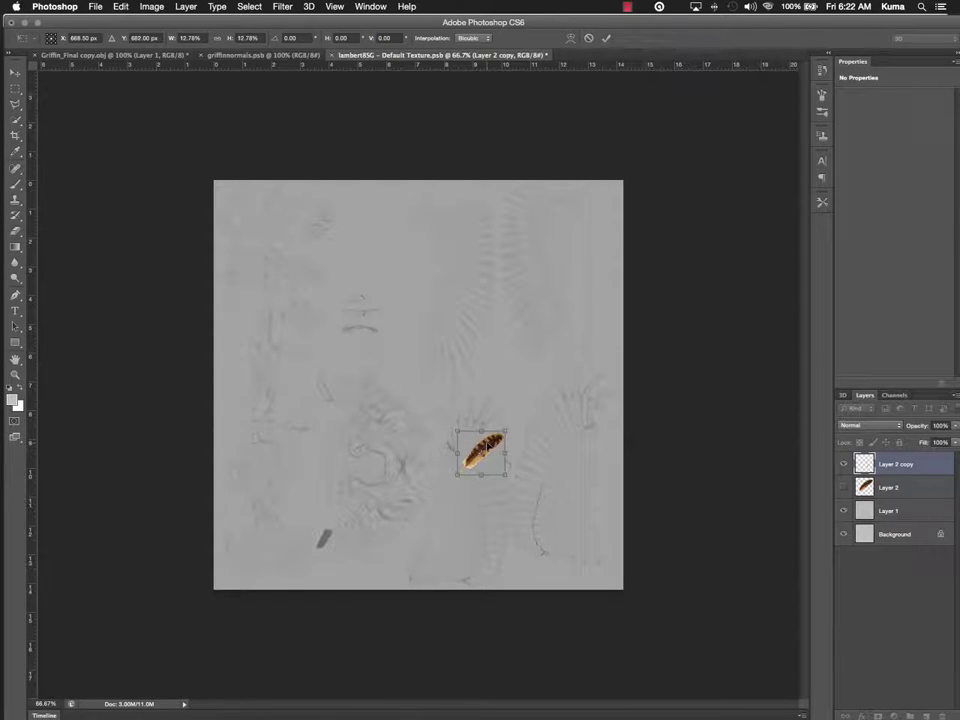
key("super+equal")
key("super+equal")
key("super+equal")
key("super+equal")
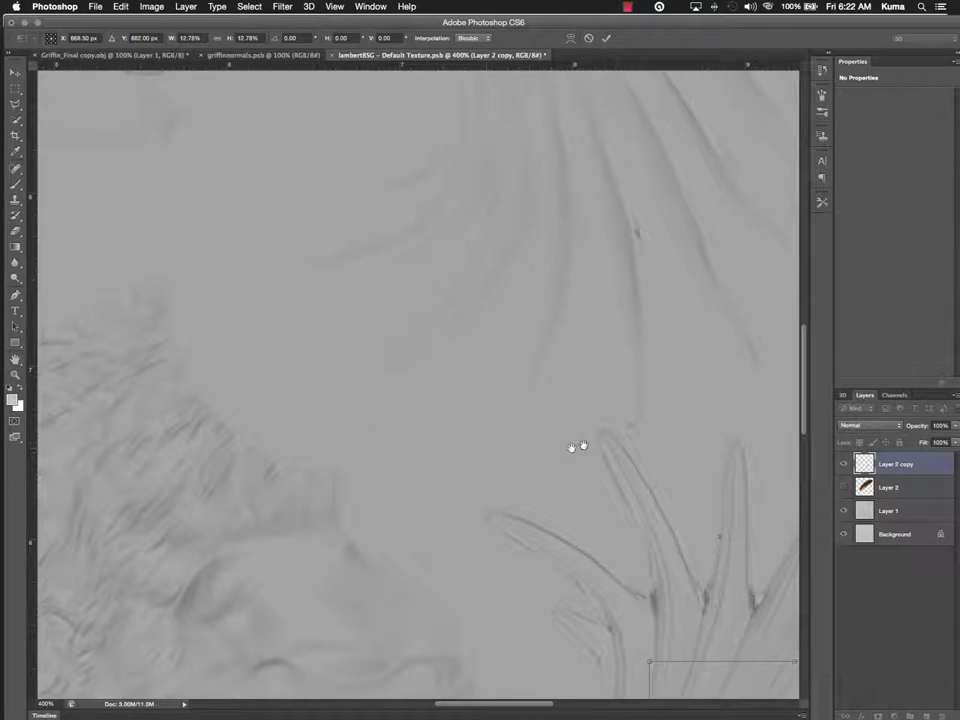
left_click_drag(578, 446, 341, 221)
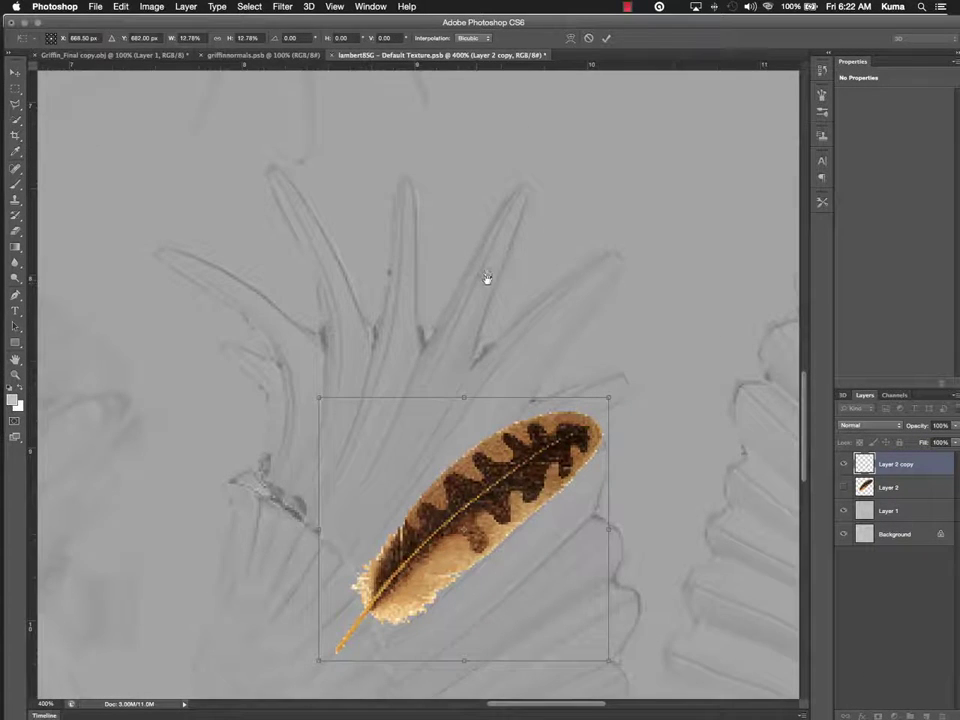
left_click_drag(487, 278, 508, 208)
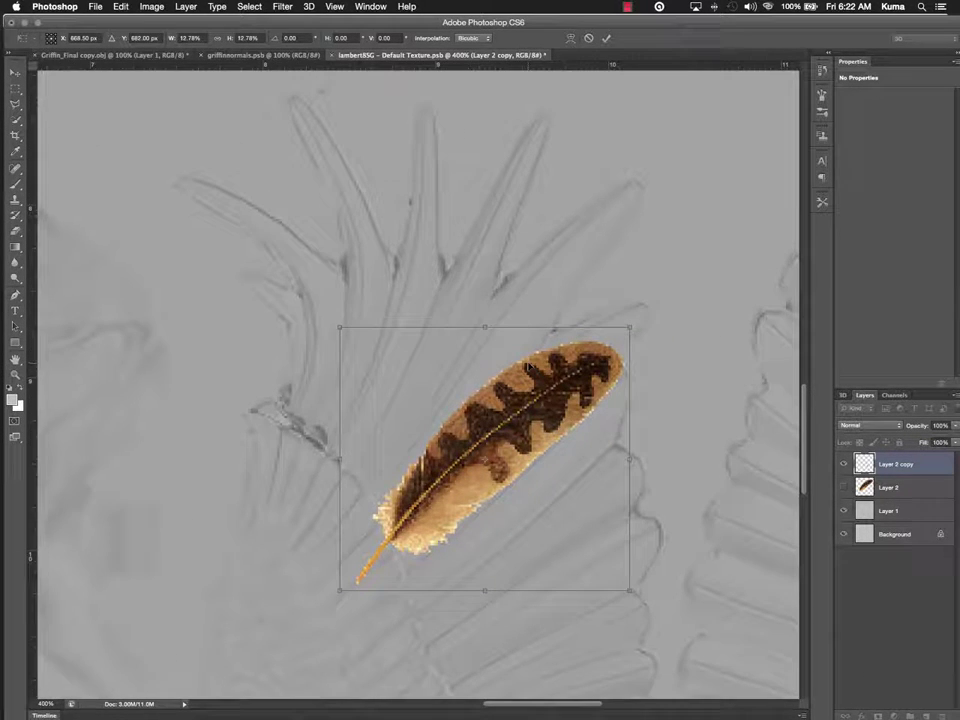
- Rotate the feather copy about 24° counterclockwise, flip it horizontally and place it over the wing's outermost feather outline
left_click_drag(535, 402, 411, 307)
left_click_drag(544, 231, 455, 190)
right_click(411, 298)
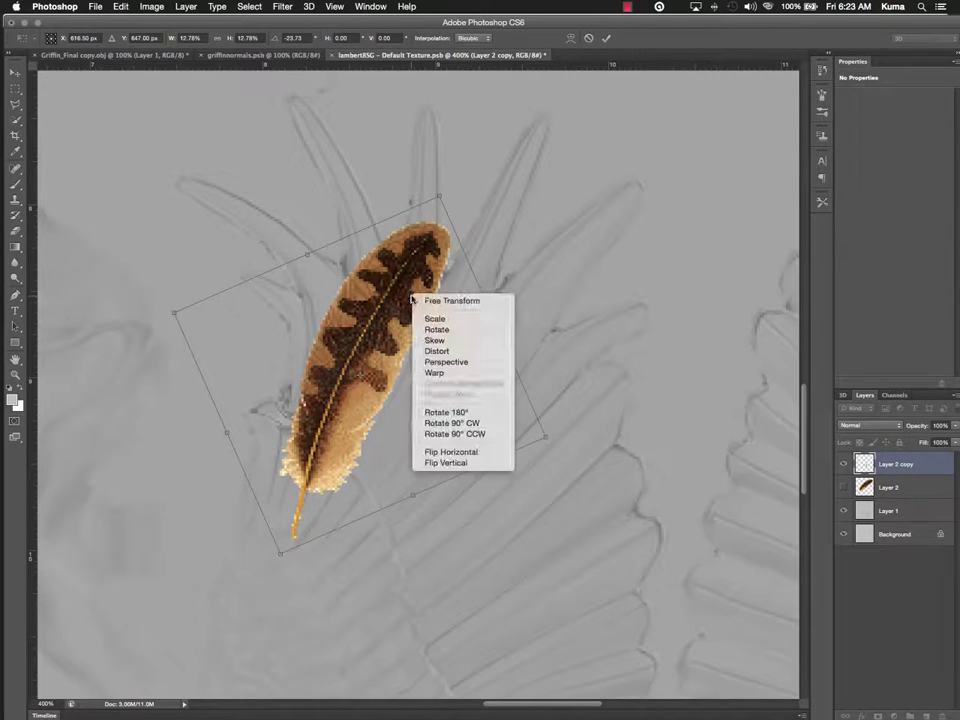
left_click(463, 453)
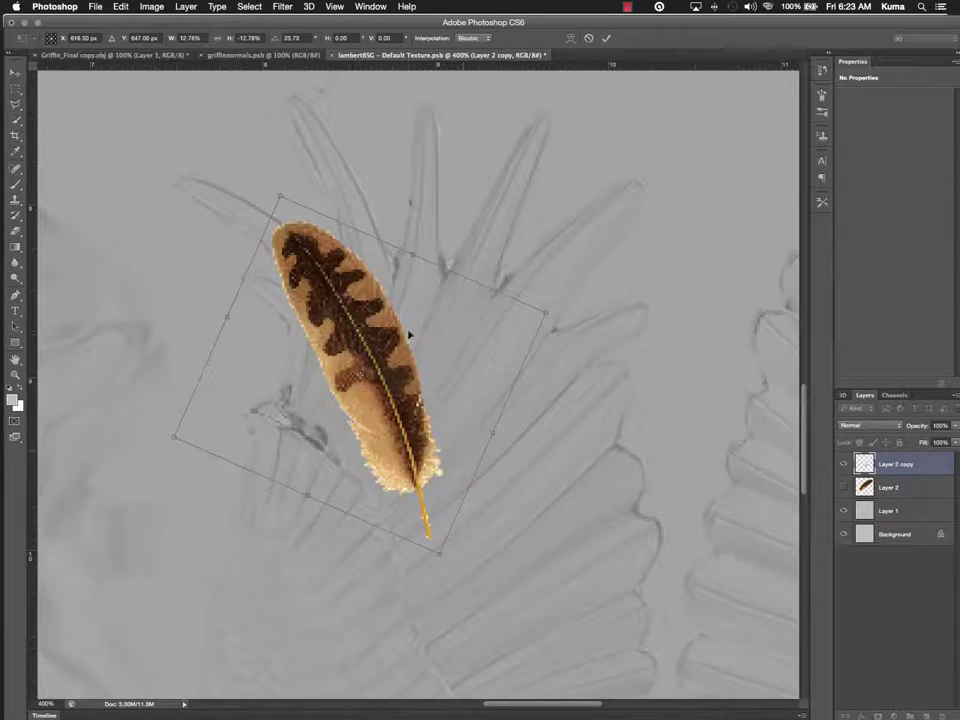
left_click_drag(361, 297, 250, 219)
- Warp the feather copy so it curves along the wing's outermost feather outline, and apply the transform
right_click(251, 217)
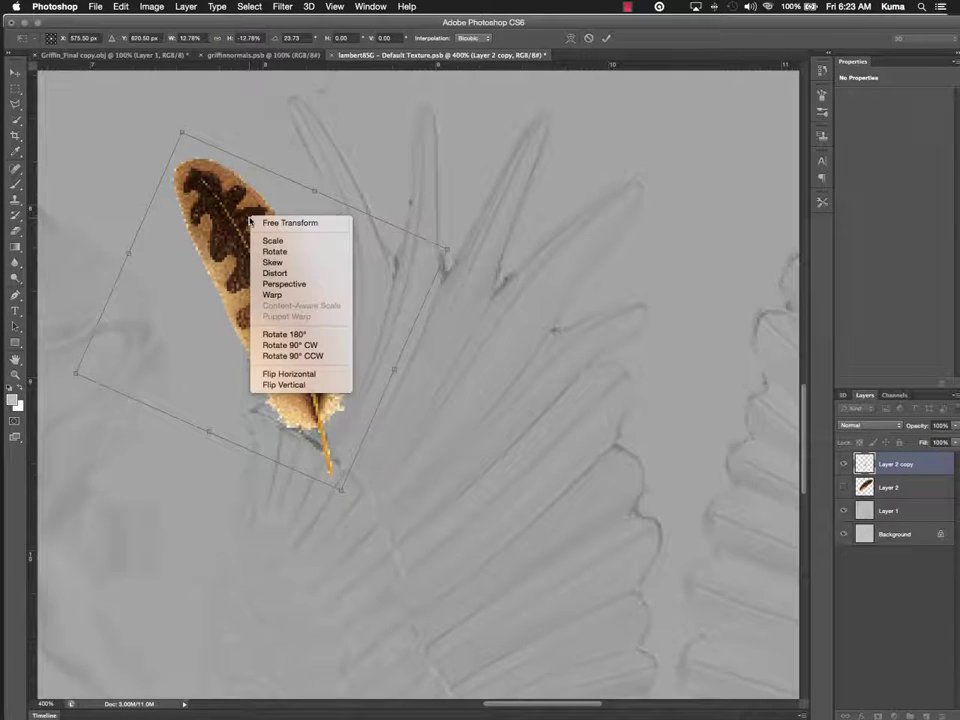
left_click(276, 295)
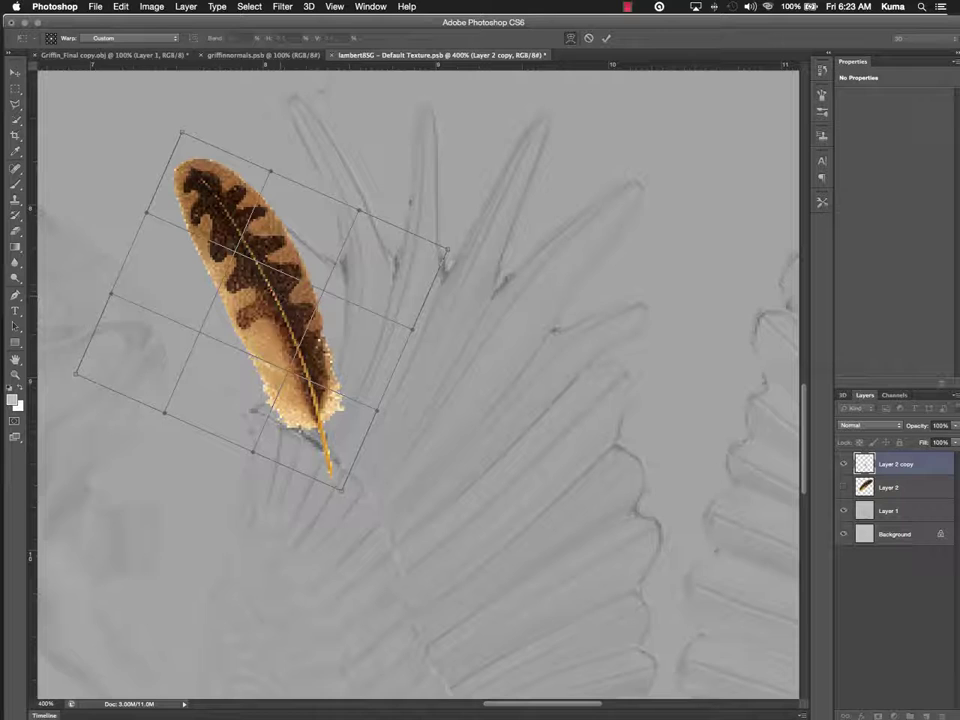
left_click_drag(197, 220, 294, 287)
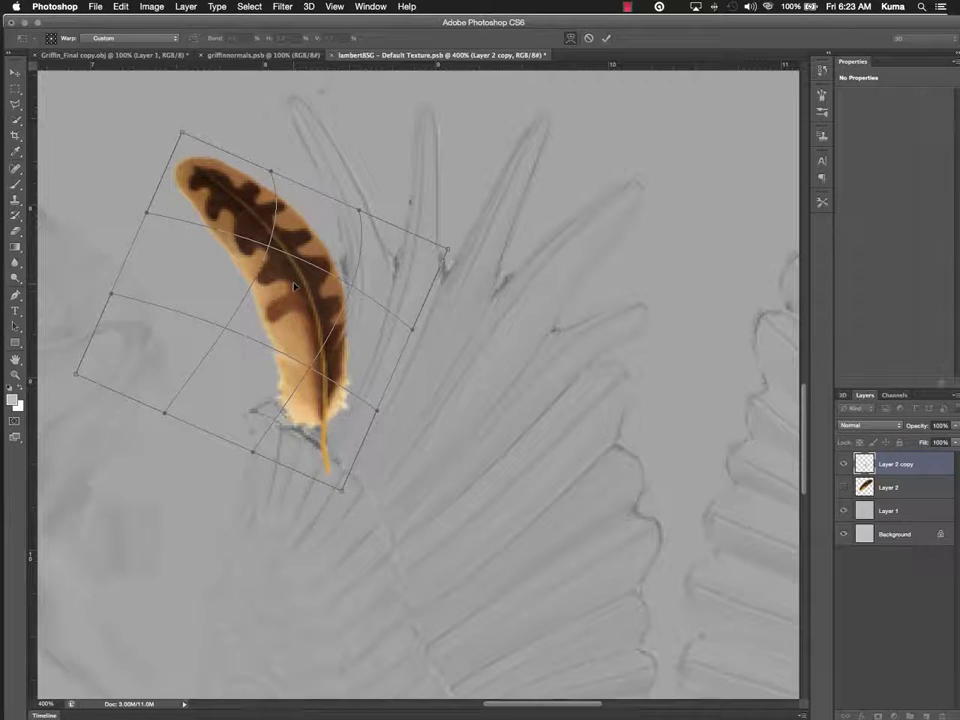
left_click_drag(308, 399, 336, 398)
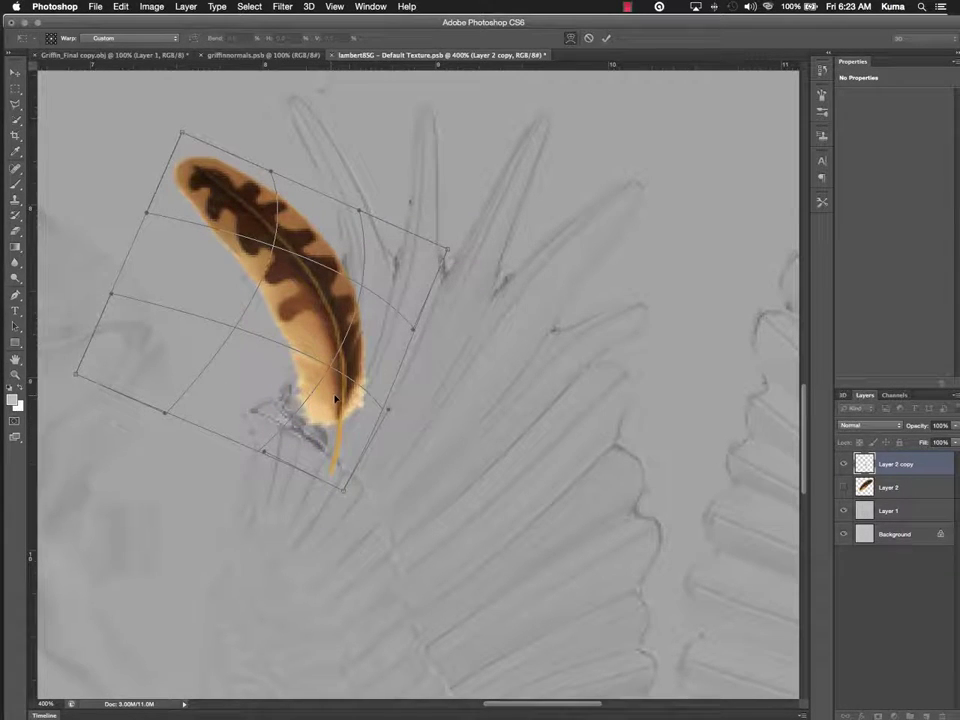
left_click_drag(222, 193, 186, 179)
key("Return")
key("w")
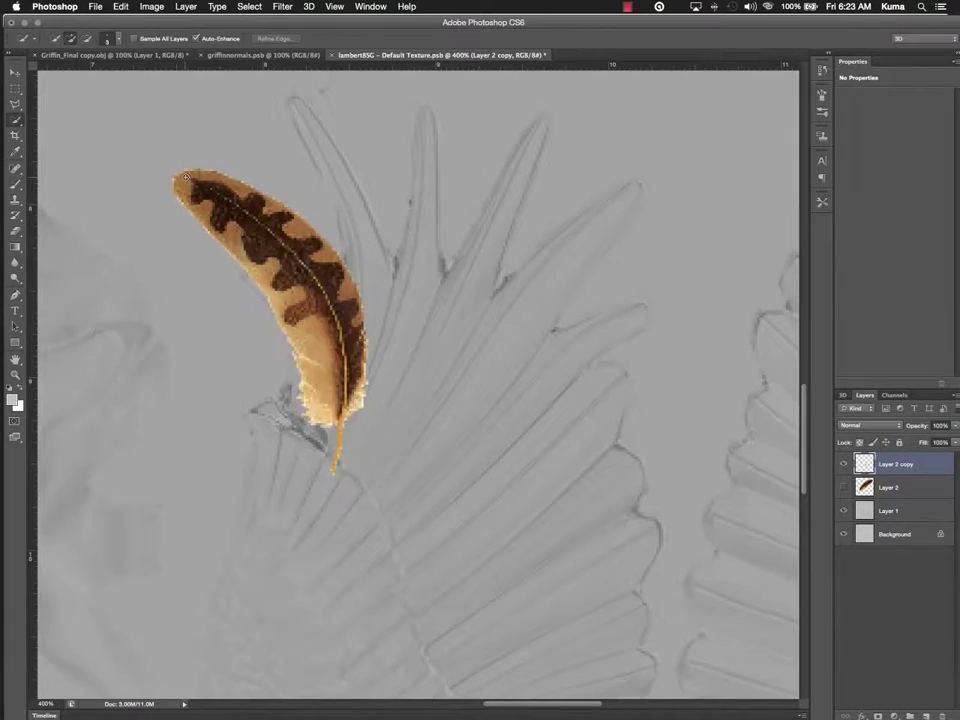
- Move the Multiply normal detail layer above the feather layers and set its opacity to about 88%
left_click(888, 511)
left_click_drag(888, 511, 888, 463)
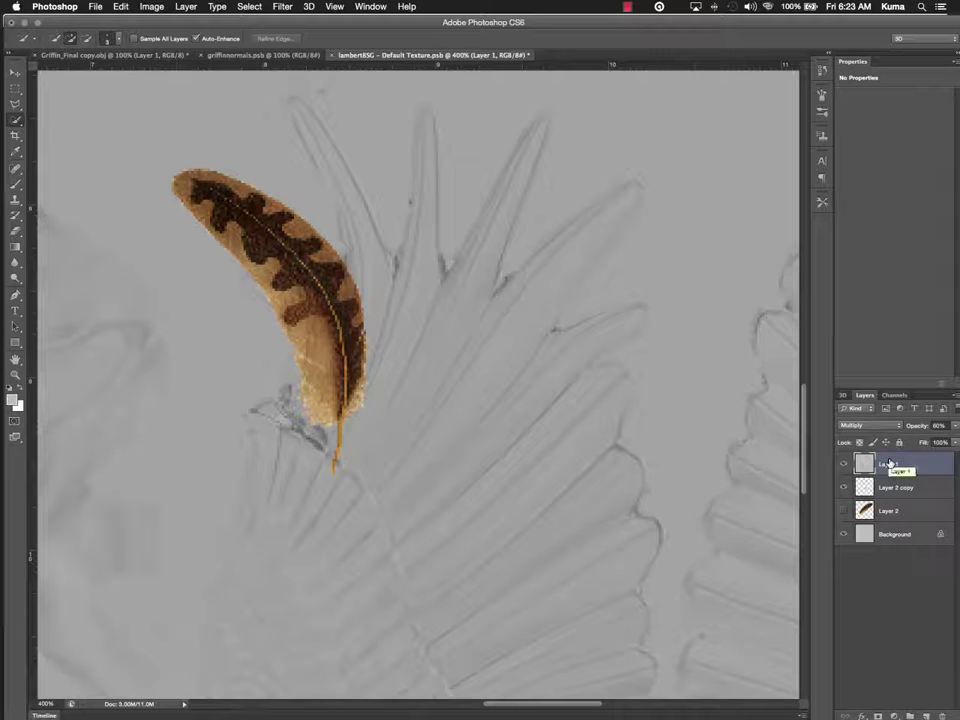
left_click(955, 426)
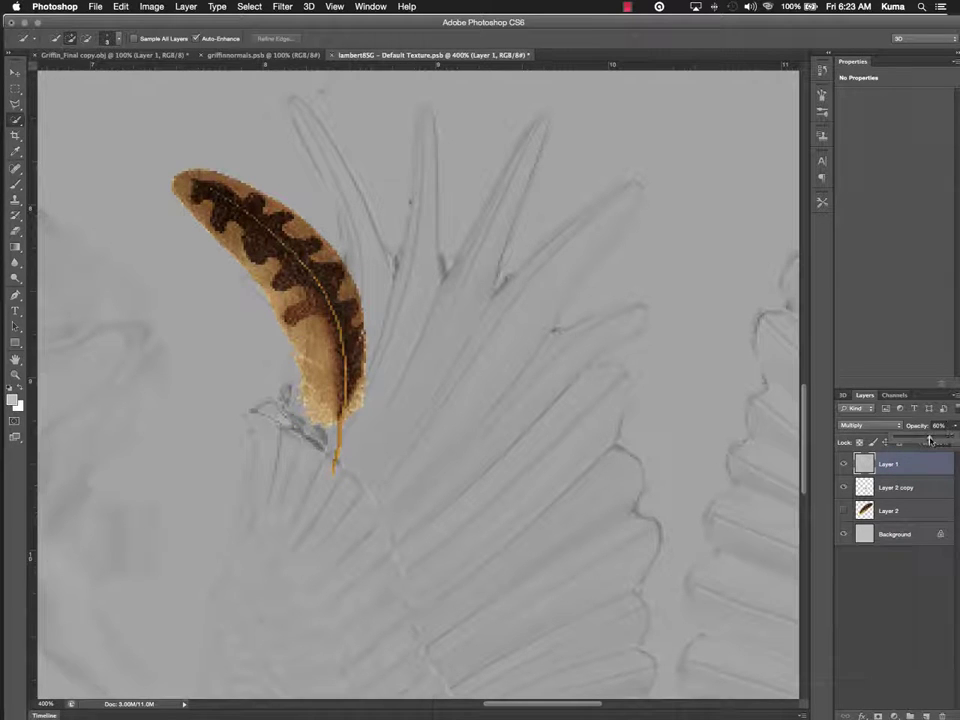
left_click_drag(940, 438, 942, 441)
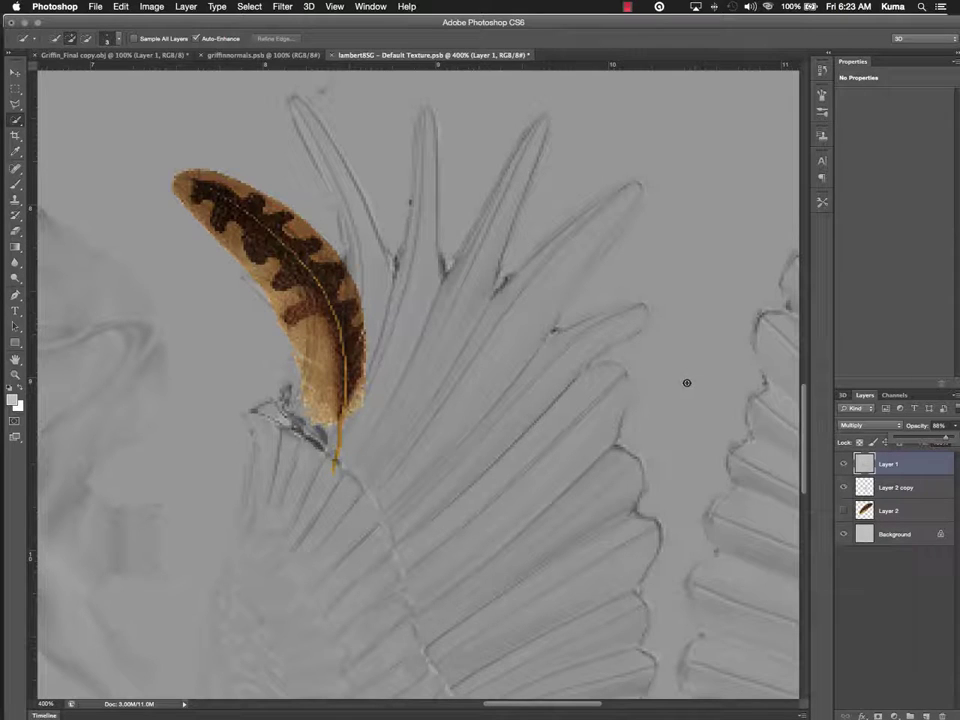
- Set the opacity of the warped feather layer, Layer 2 copy, to about 33%
left_click(915, 510)
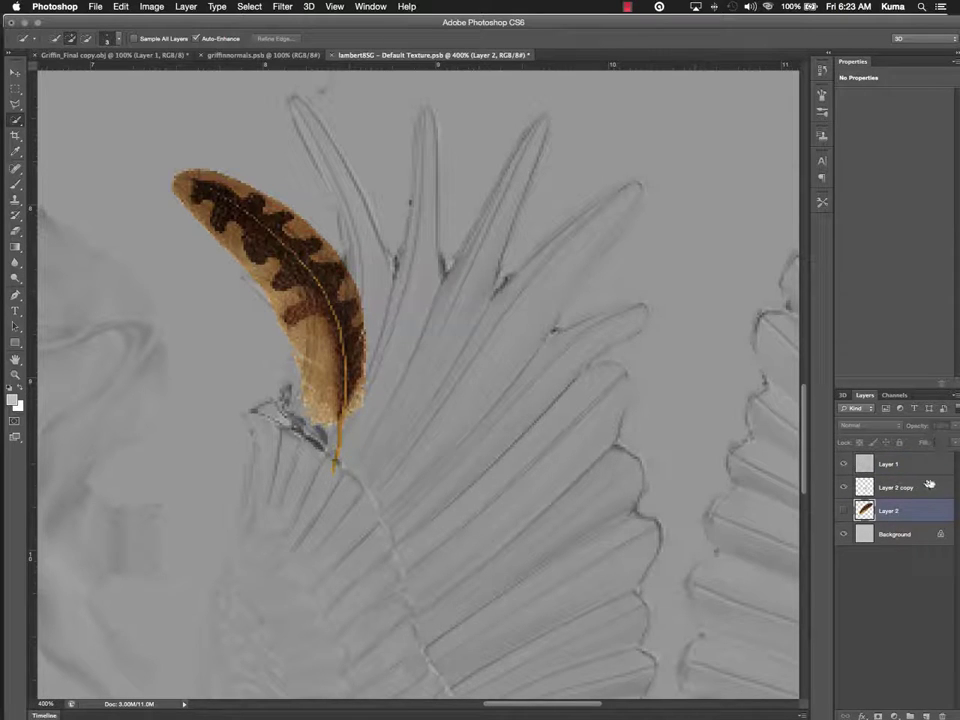
left_click(918, 487)
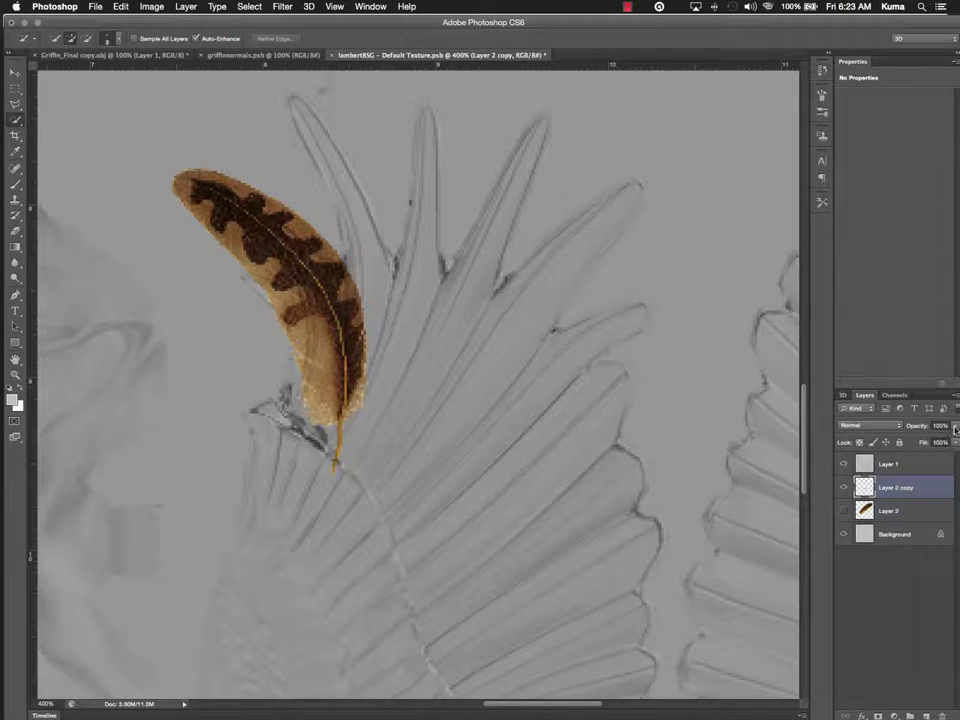
left_click(955, 428)
left_click_drag(955, 441, 913, 443)
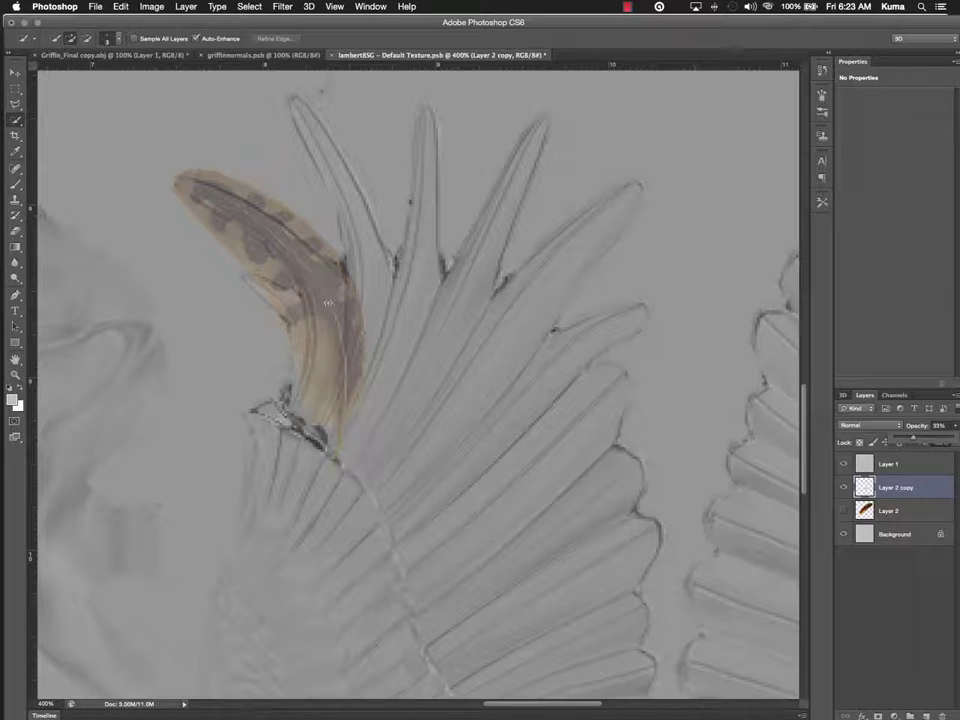
- Erase the quill sticking out at the base of the semi-transparent warped feather
key("e")
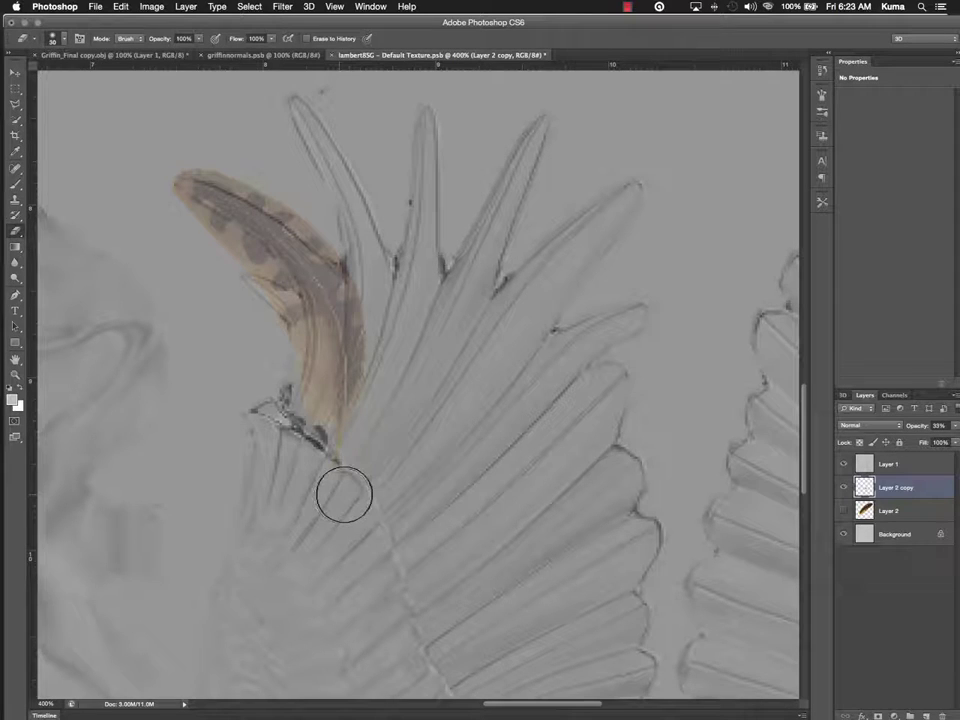
mouse_move(347, 482)
left_mouse_down()
mouse_move(306, 450)
mouse_move(314, 432)
left_mouse_up()
key("ctrl+t")
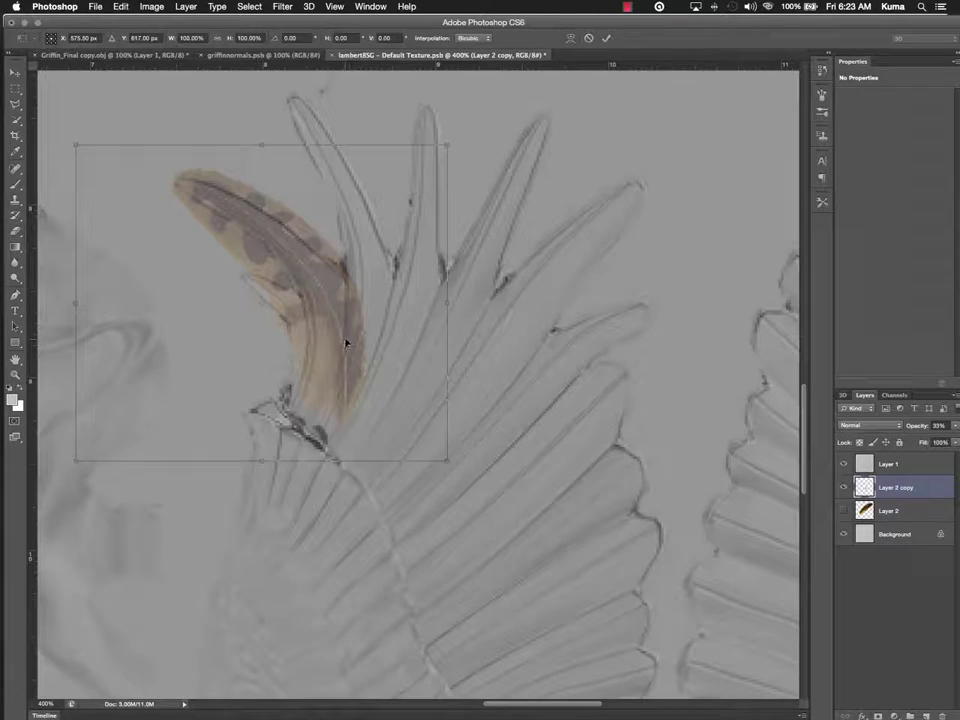
key("Return")
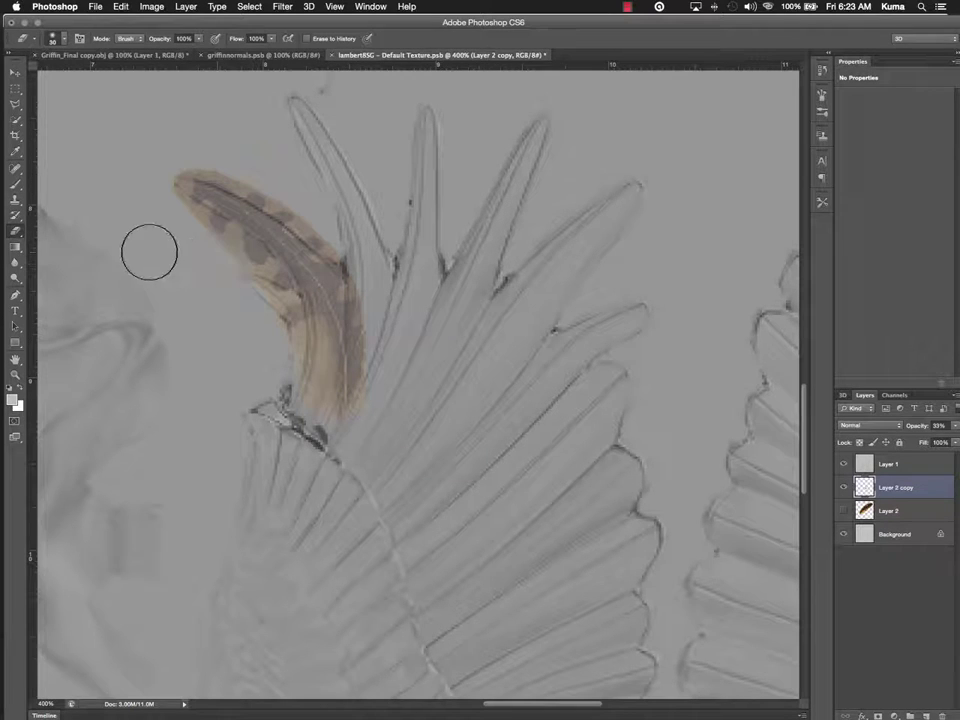
left_click(15, 199)
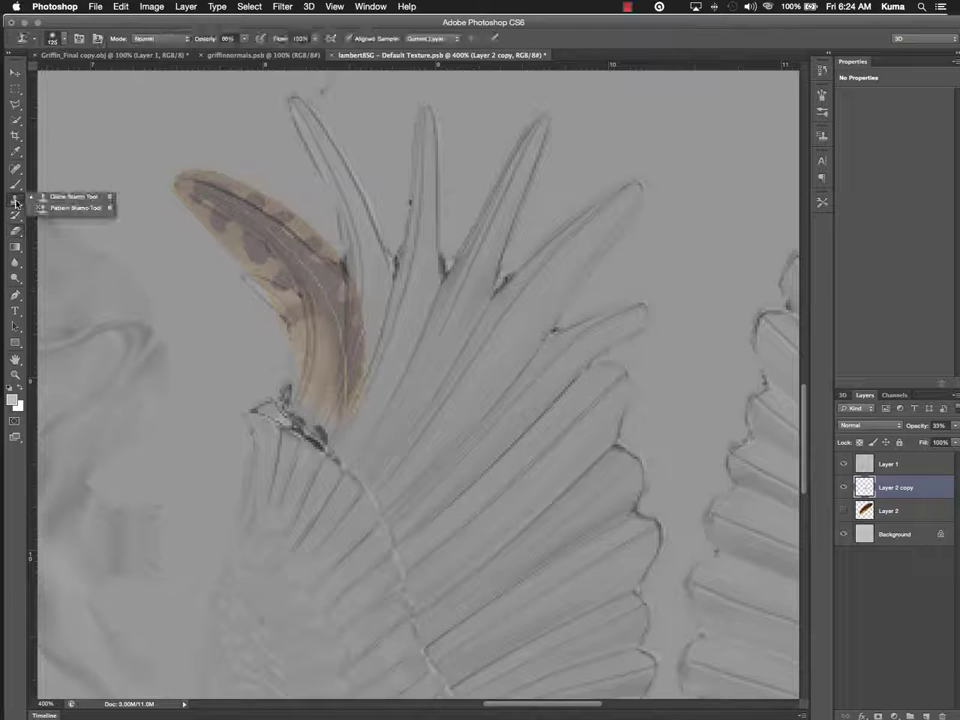
left_click(16, 264)
left_click(16, 265)
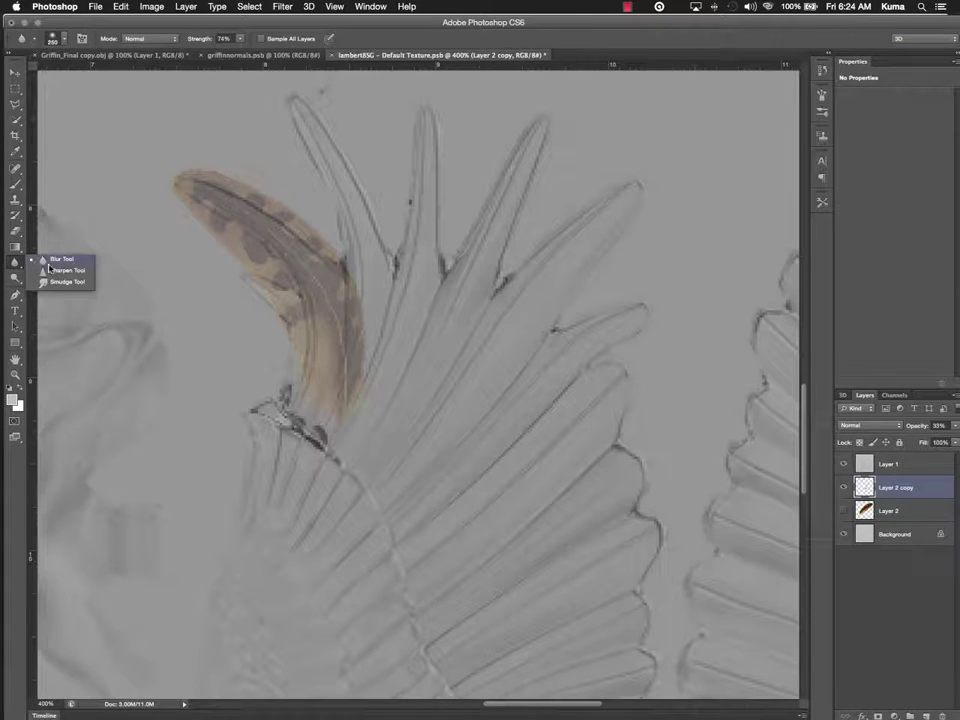
left_click(17, 279)
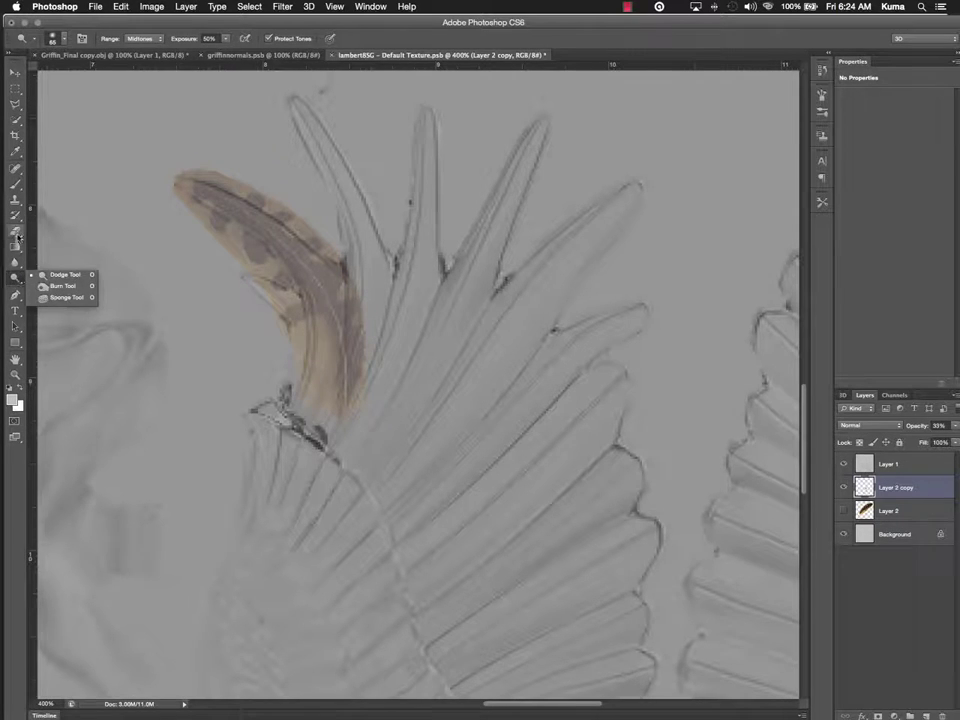
left_click(17, 230)
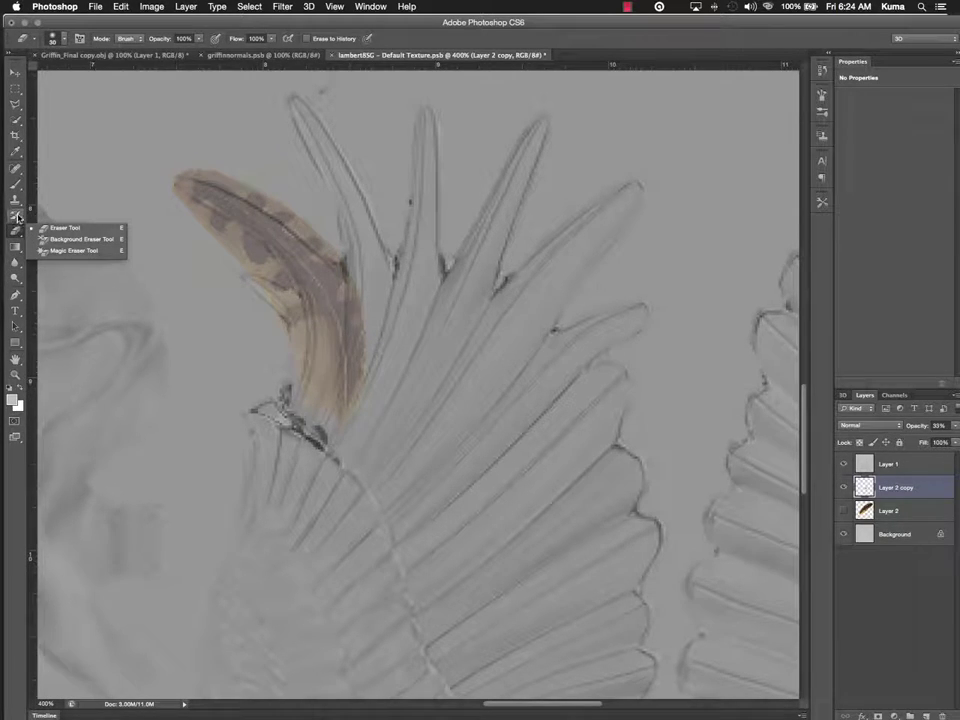
left_click(16, 199)
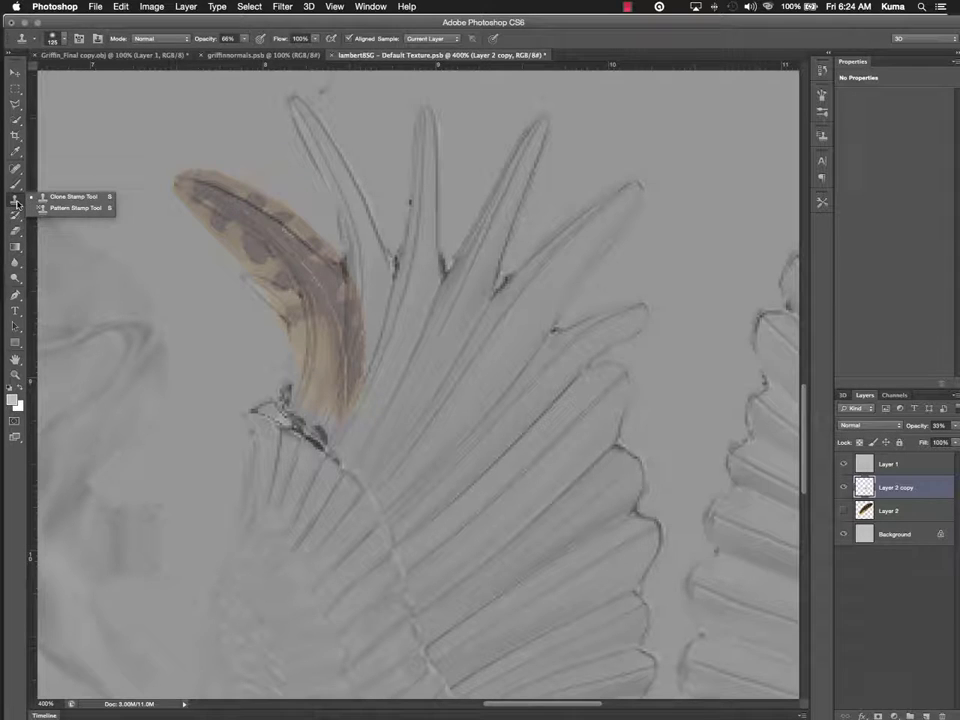
left_click(17, 185)
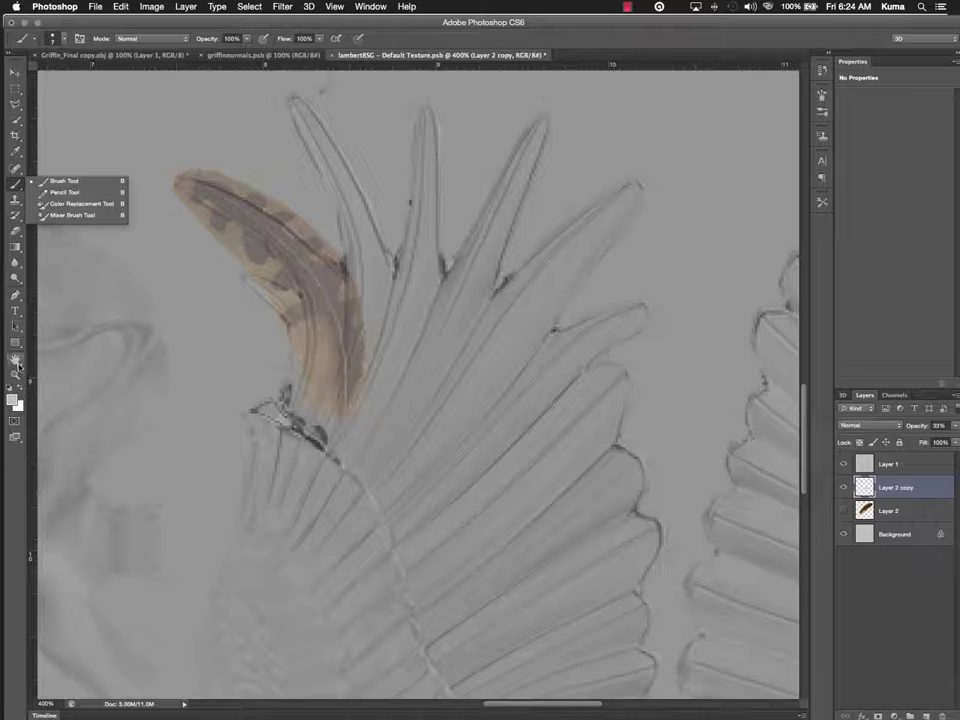
left_click(18, 366)
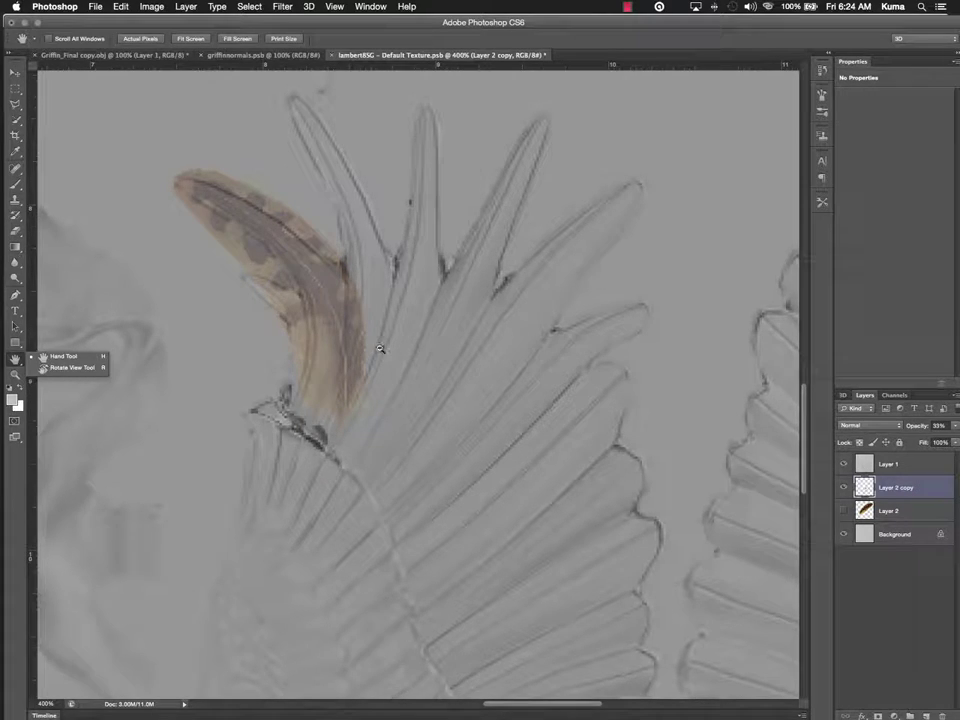
- Undo the feather edits back to the unscaled copy, and move Layer 2 copy below the normal detail layer, Layer 1
key("alt+super+z")
key("alt+super+z")
key("alt+super+z")
key("alt+super+z")
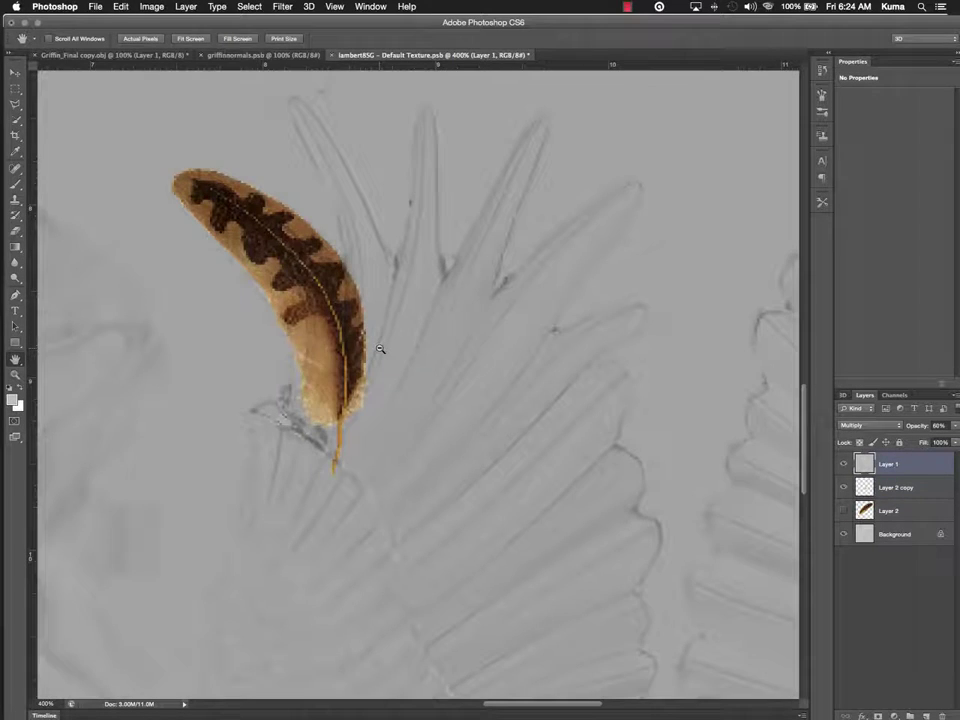
key("alt+super+z")
key("alt+super+z")
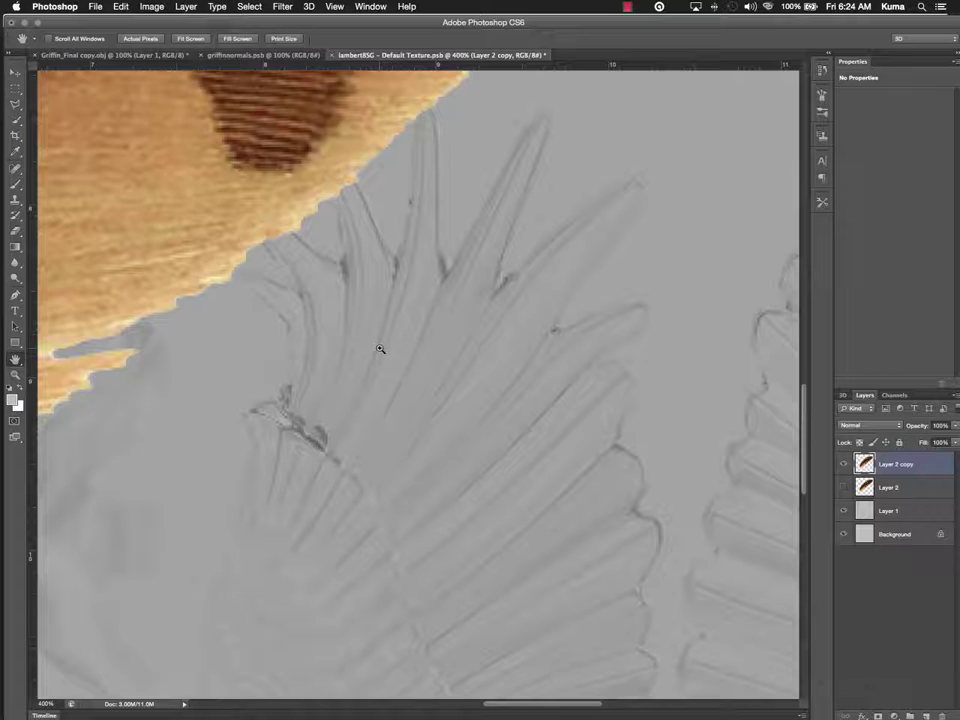
key("alt+super+z")
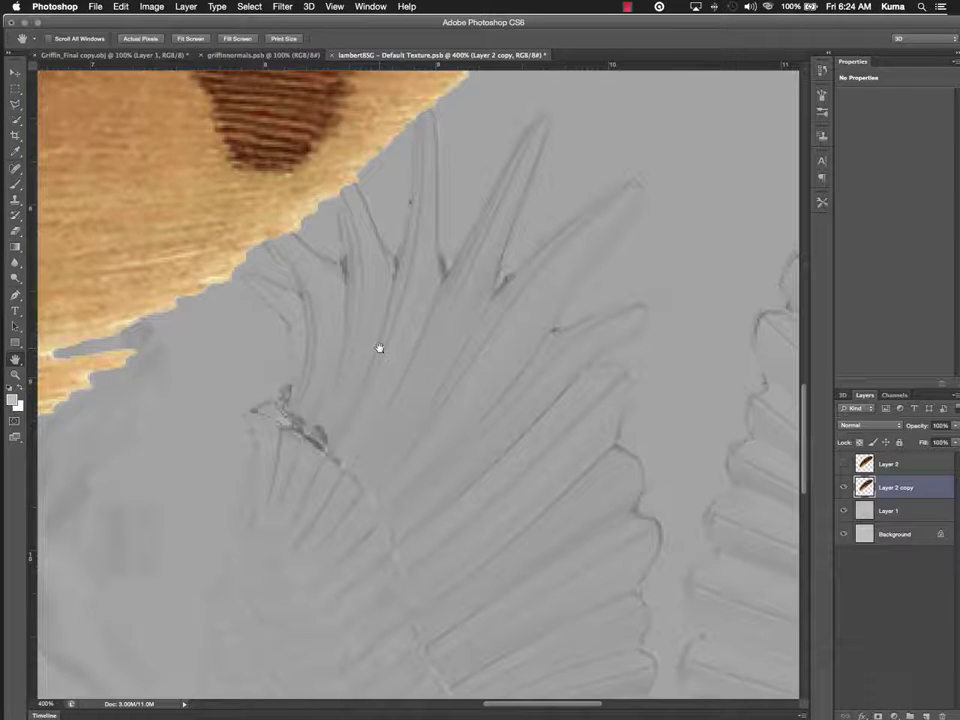
key("alt+super+z")
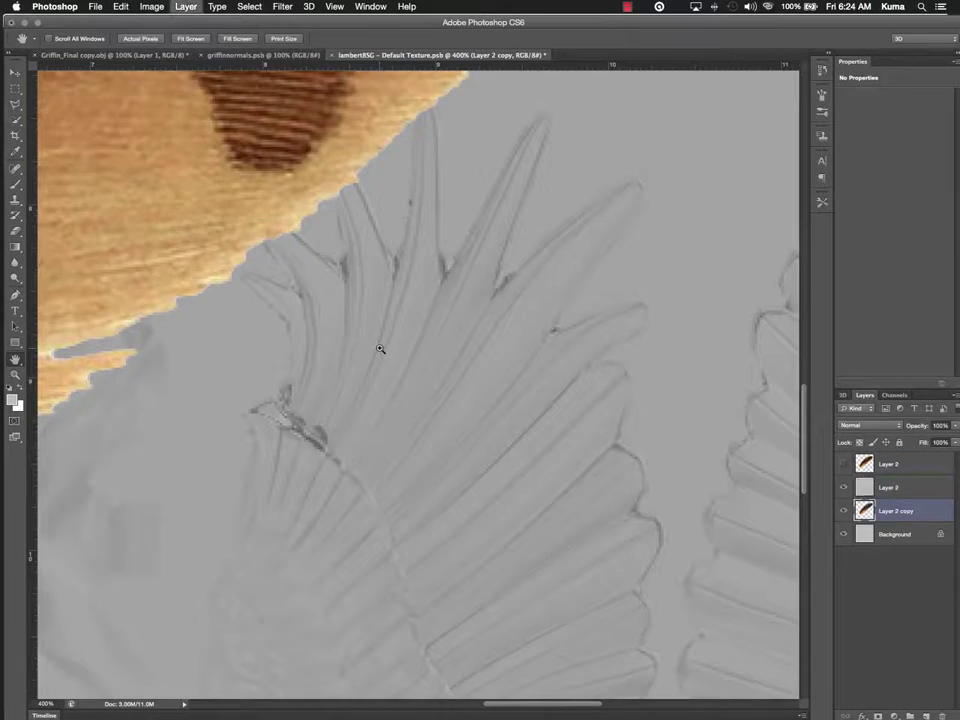
- Scale the feather copy proportionally to about 22.2% and move it onto the lower wing of the texture
key("super+1")
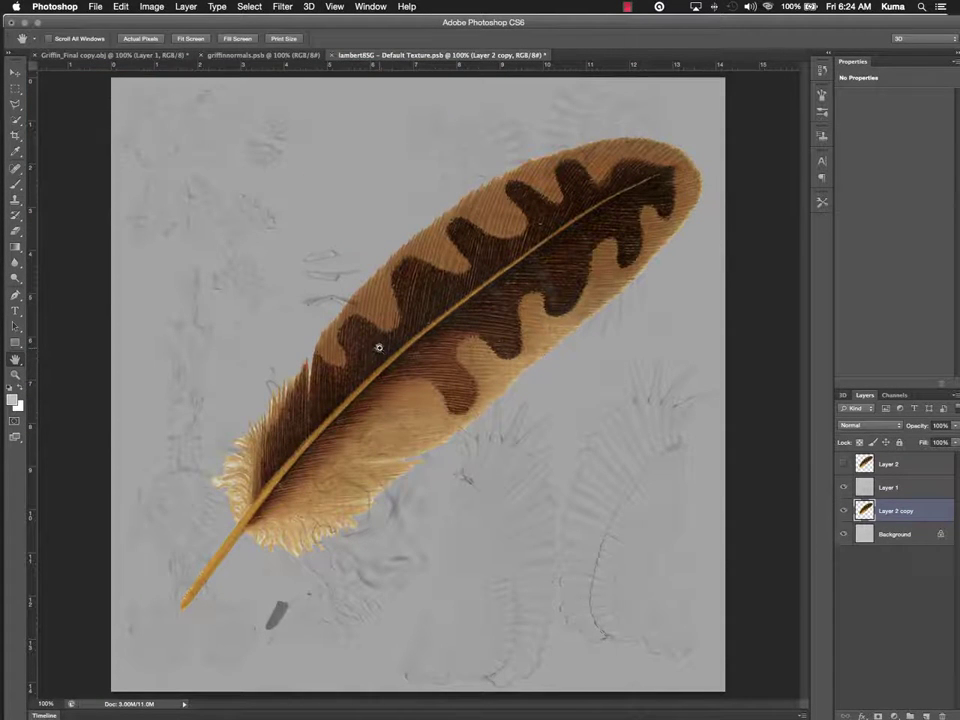
key("super+t")
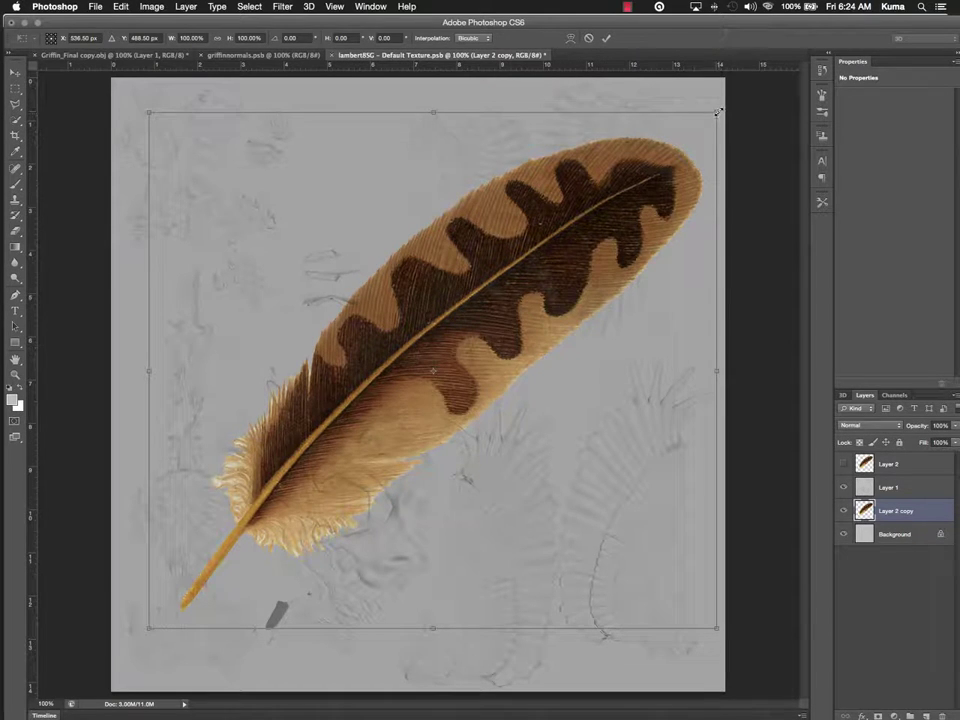
left_click_drag(717, 112, 238, 478)
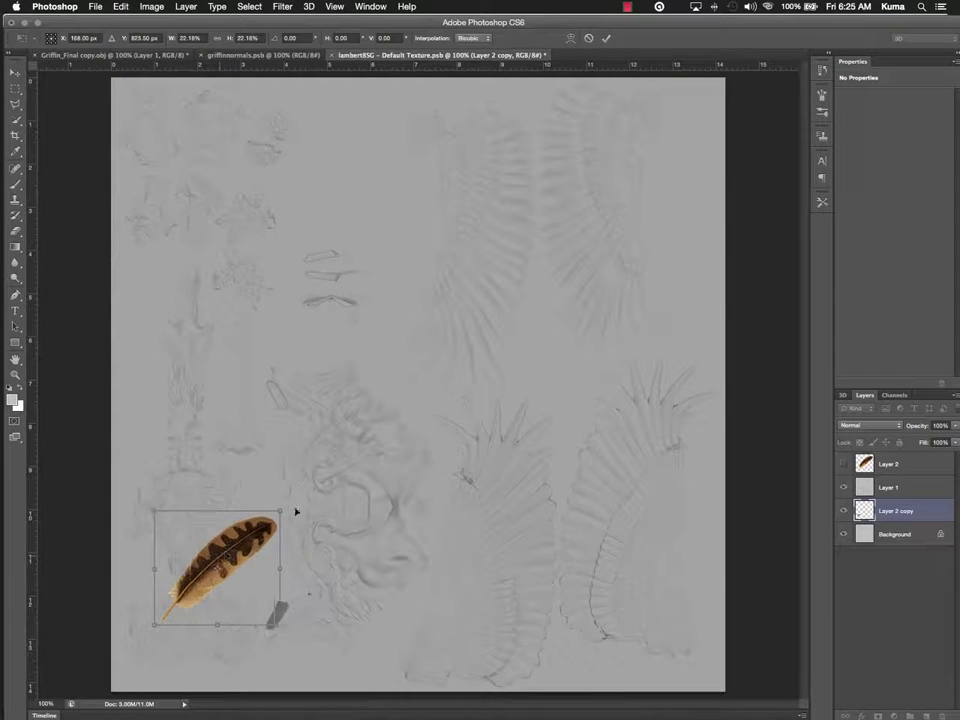
left_click_drag(225, 557, 460, 465)
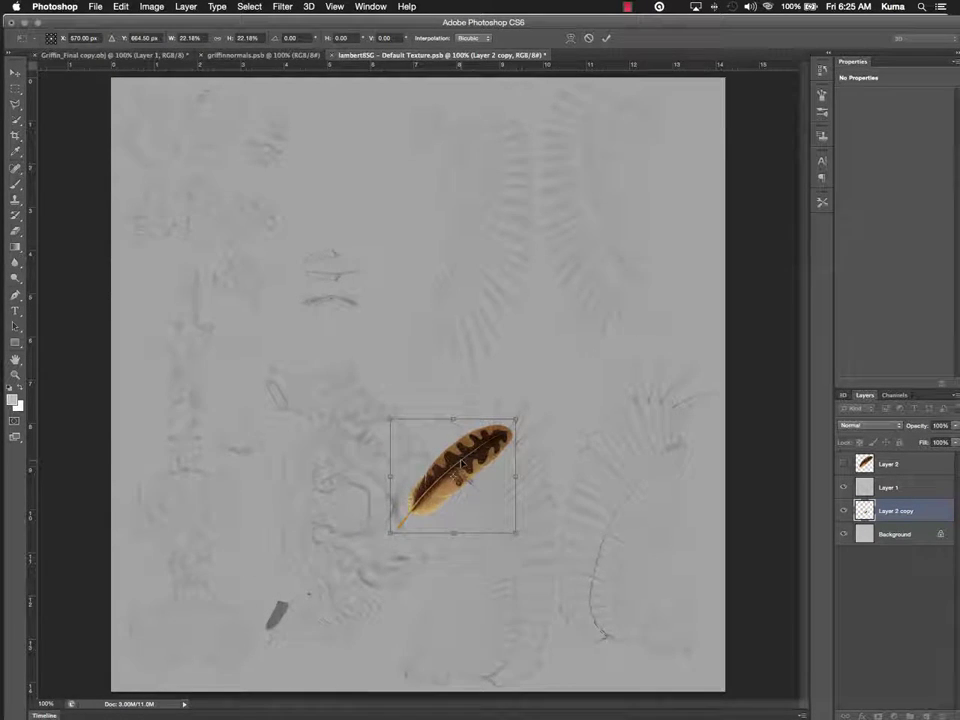
- Reduce the feather copy to about 14.4% and shift it over the bases of the lower wing's long feather outlines
key("ctrl+plus")
key("ctrl+plus")
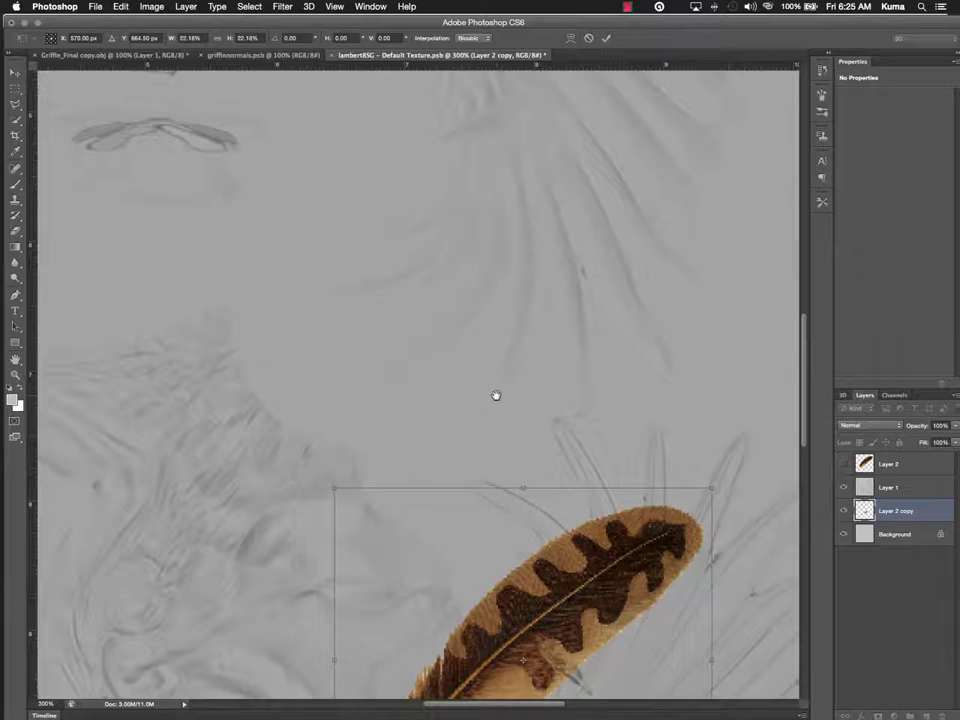
left_click_drag(495, 395, 328, 174)
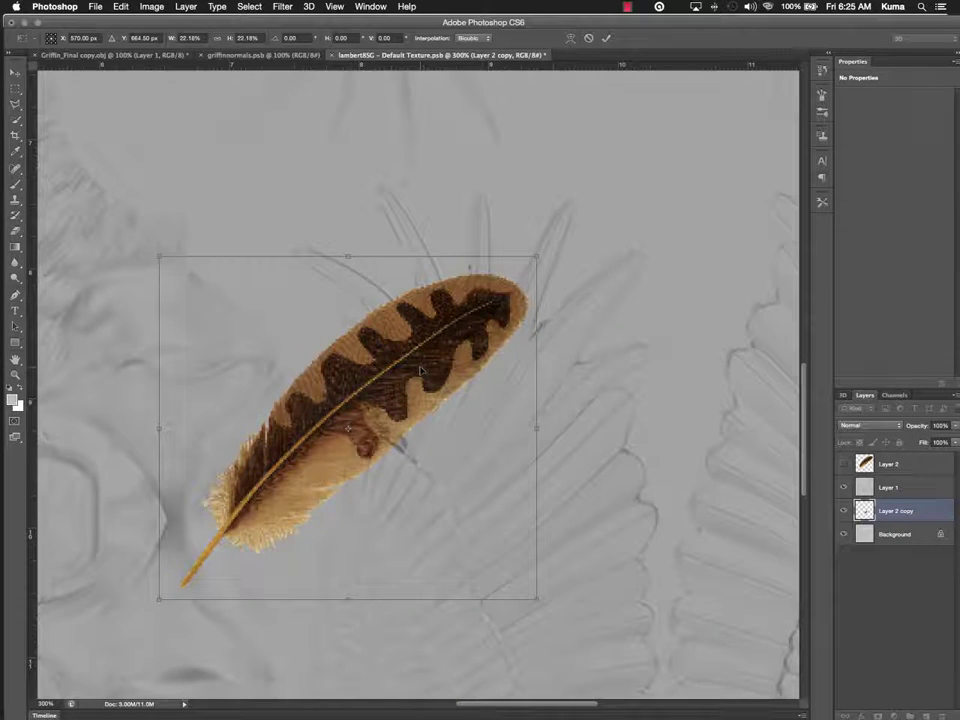
key("ctrl+plus")
key("ctrl+plus")
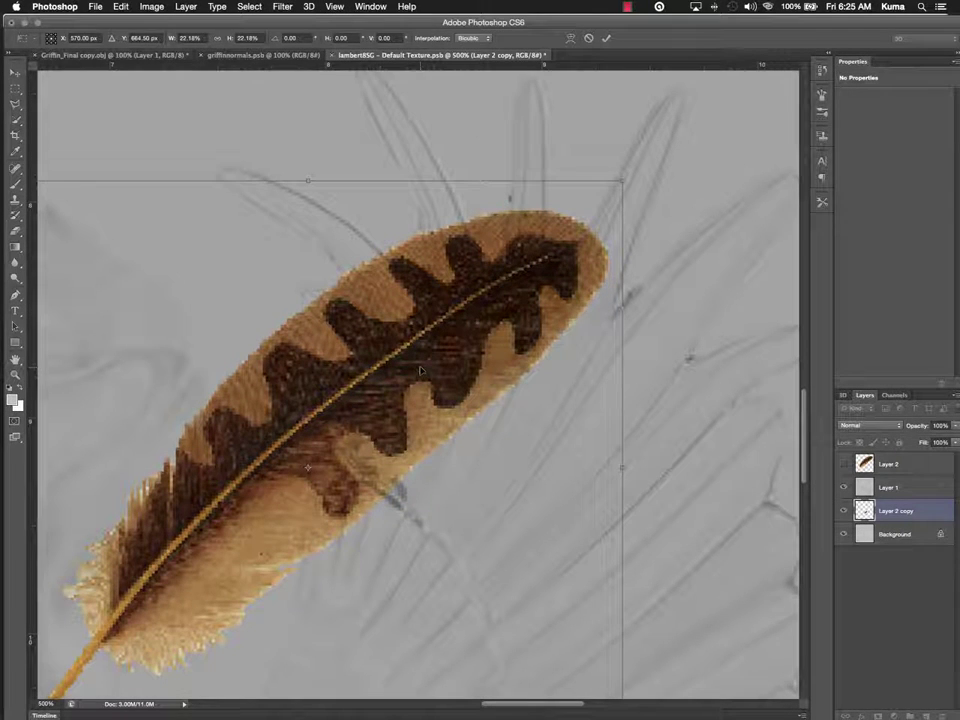
mouse_move(701, 176)
left_mouse_down()
mouse_move(630, 238)
mouse_move(626, 262)
left_mouse_up()
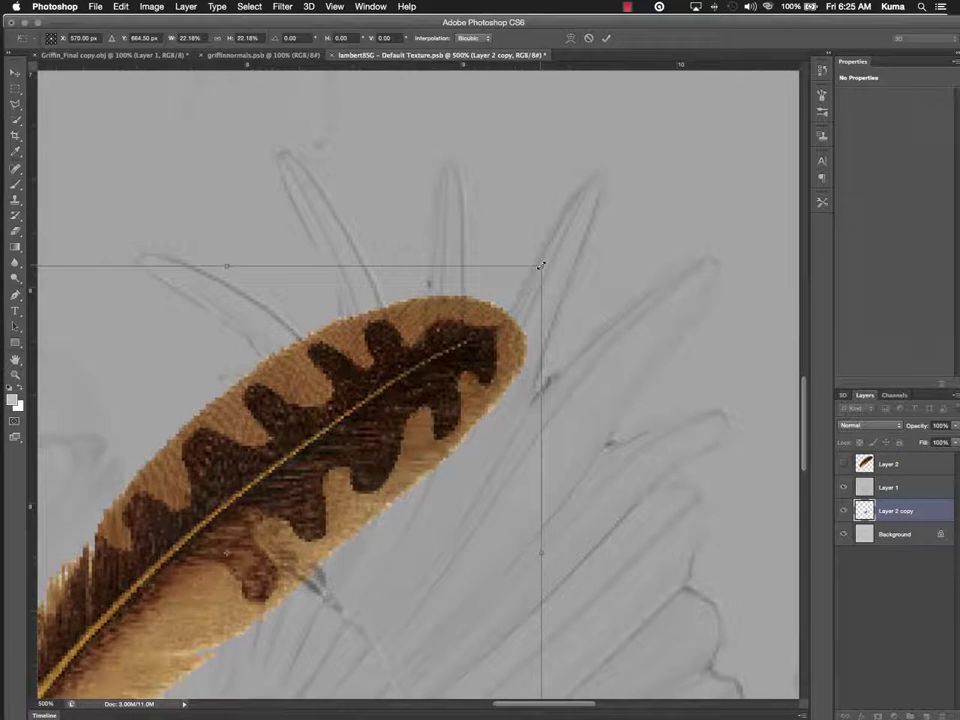
left_click_drag(540, 265, 430, 368)
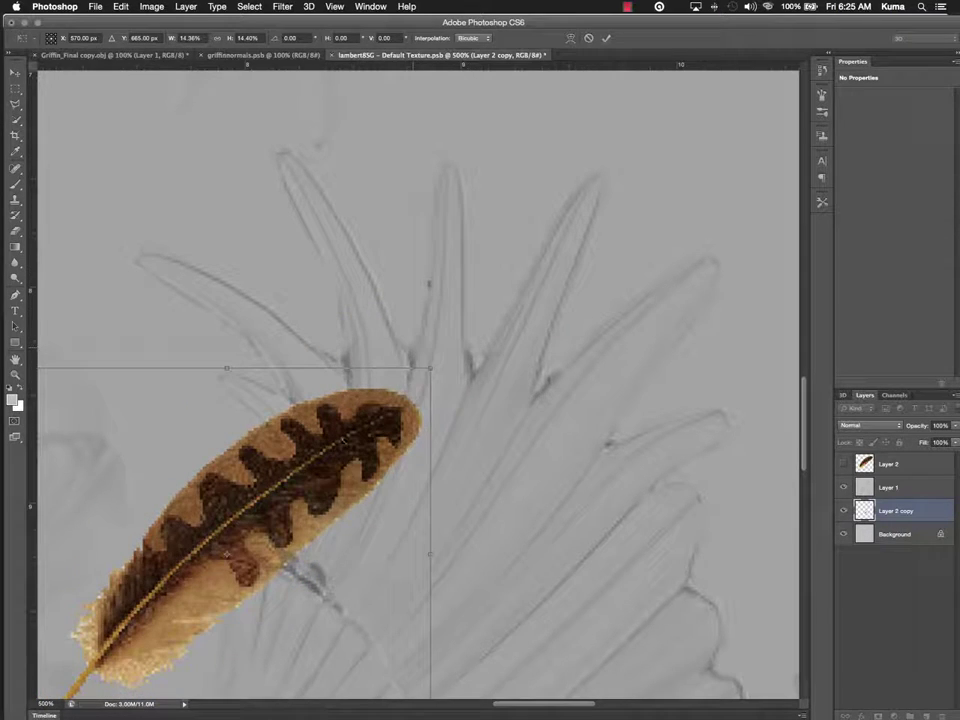
left_click_drag(362, 410, 440, 333)
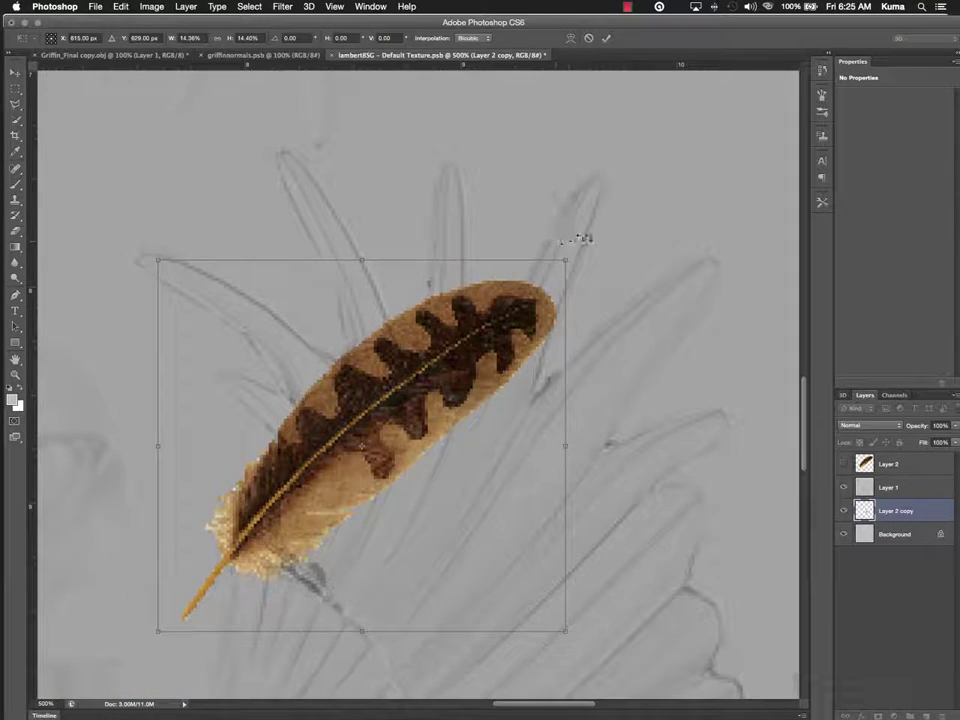
- Rotate the feather copy about 21.5° counterclockwise, place it just below the long feather outlines at the wing's edge, and apply the transform
left_click_drag(580, 238, 419, 176)
left_click_drag(378, 357, 357, 332)
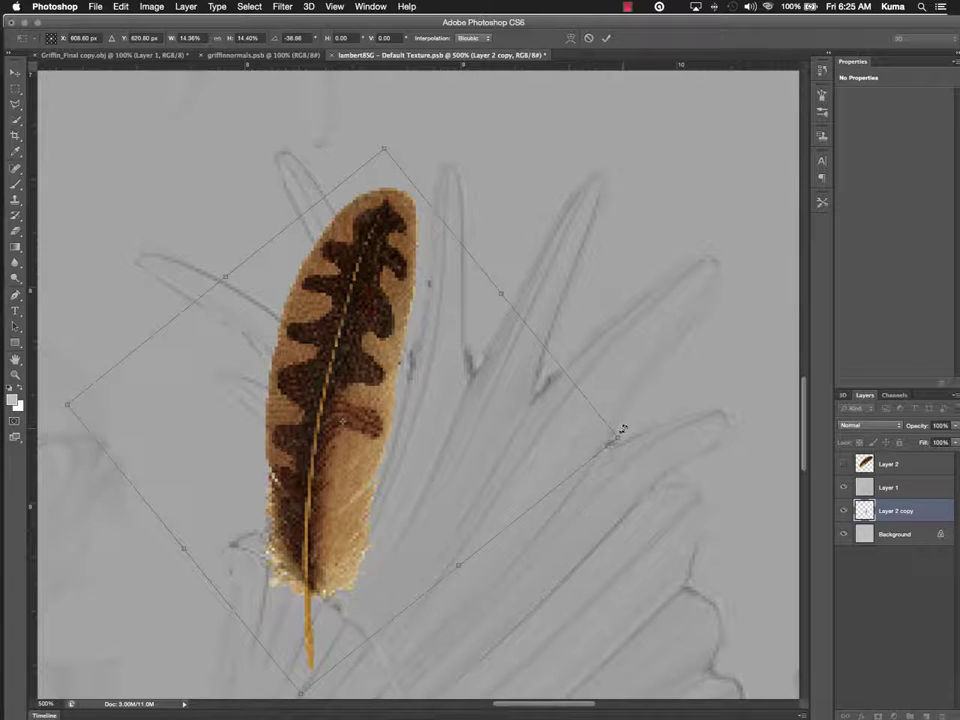
left_click_drag(478, 493, 540, 229)
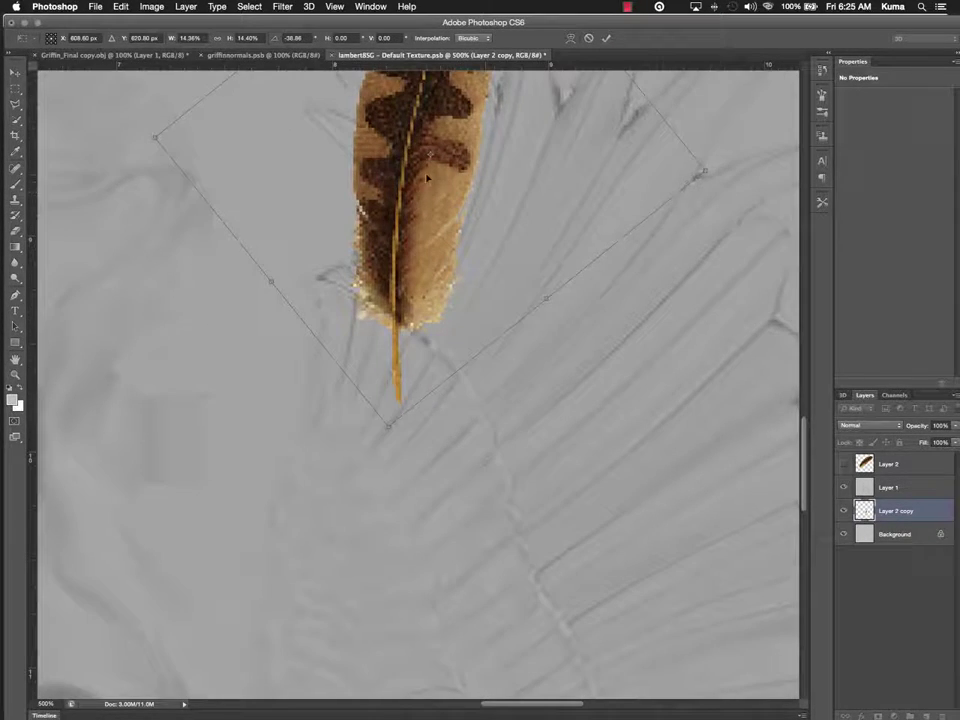
left_click_drag(425, 178, 349, 406)
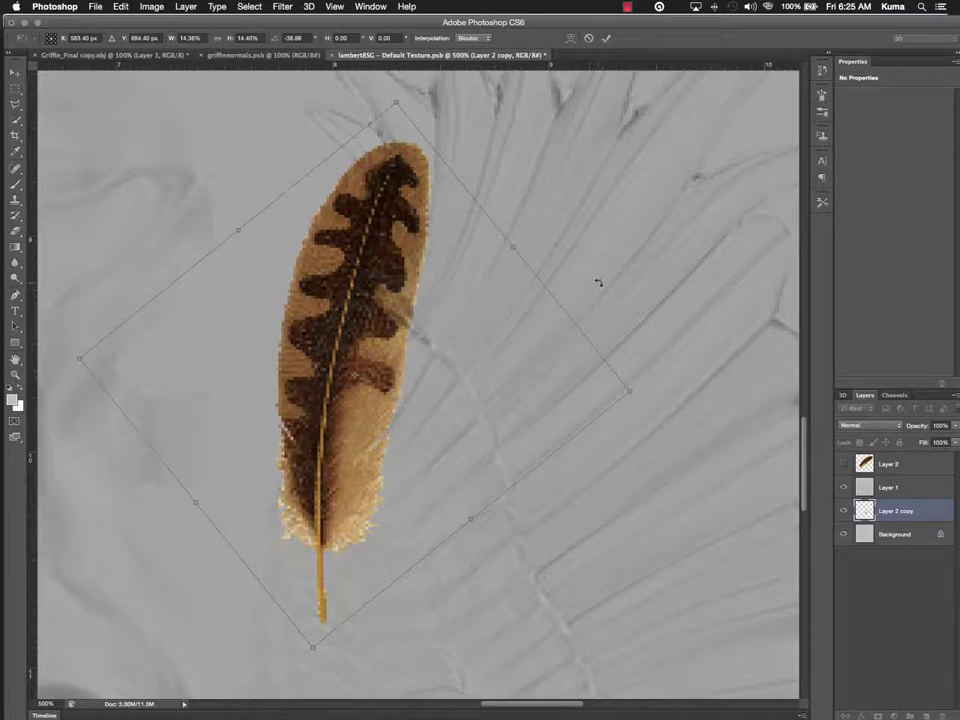
left_click_drag(598, 283, 603, 360)
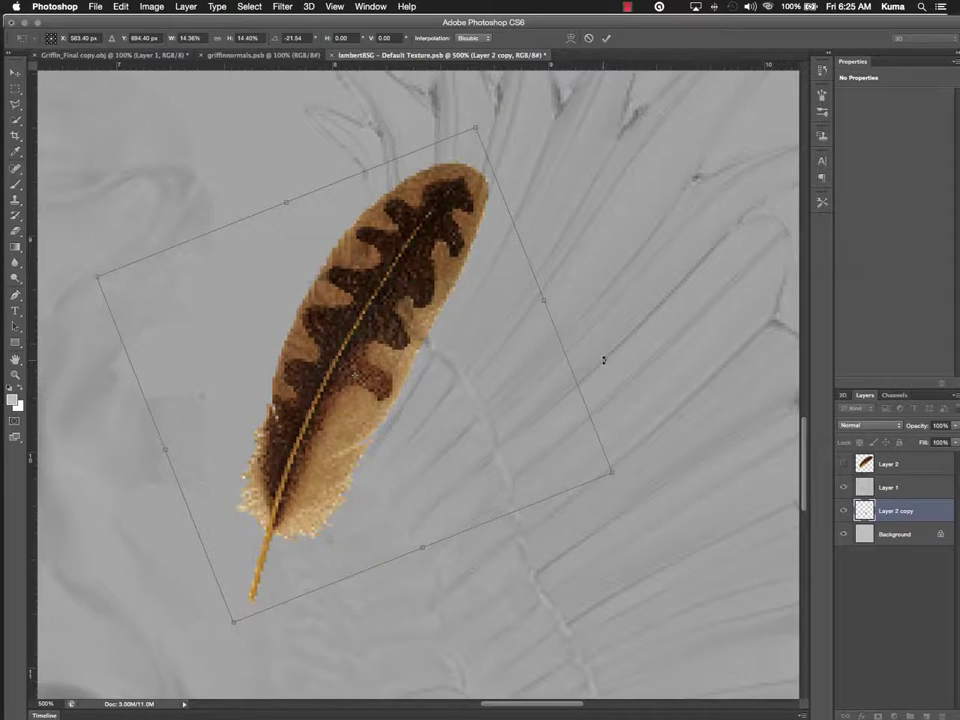
key("Return")
- Erase the quill and soften the ragged base of the rotated feather copy with the Eraser
key("e")
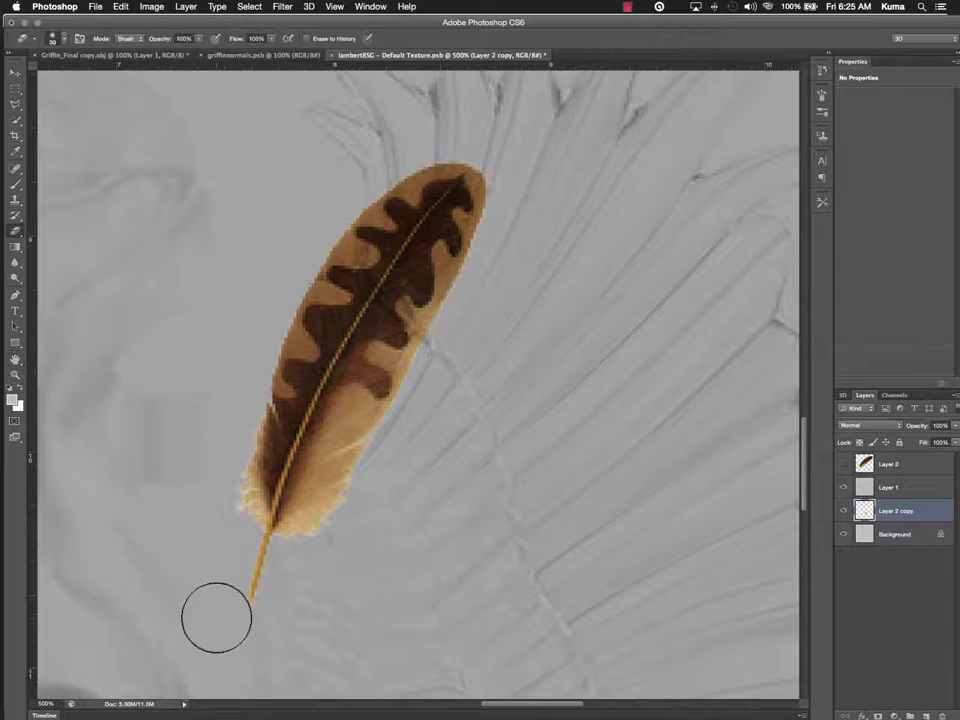
mouse_move(216, 617)
left_mouse_down()
mouse_move(233, 586)
mouse_move(250, 572)
mouse_move(256, 583)
mouse_move(267, 534)
mouse_move(248, 539)
mouse_move(228, 524)
mouse_move(297, 568)
left_mouse_up()
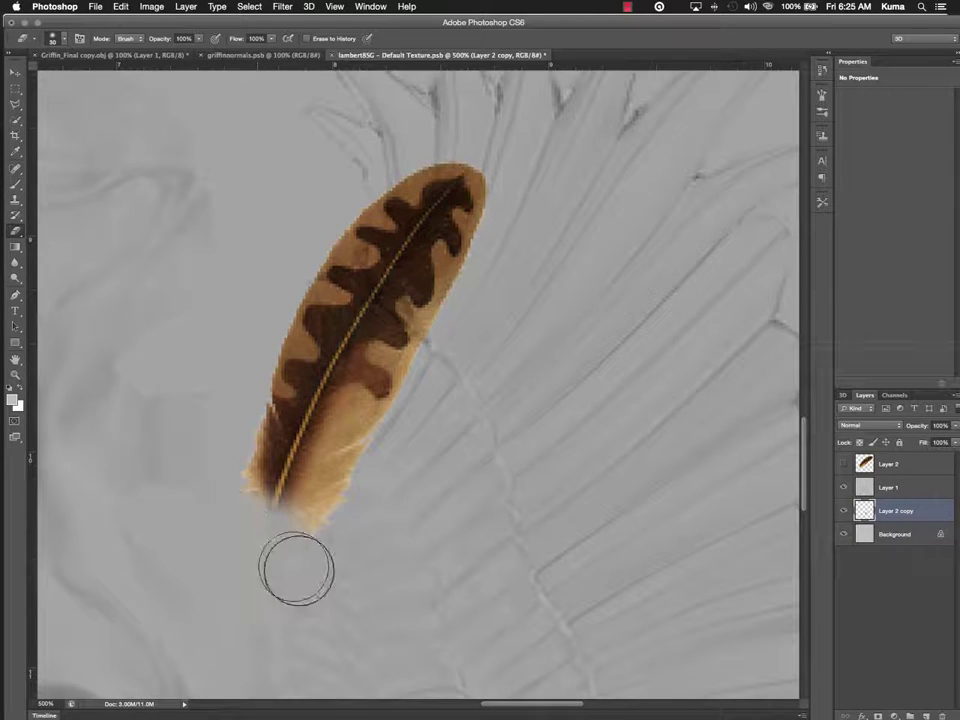
key("ctrl+t")
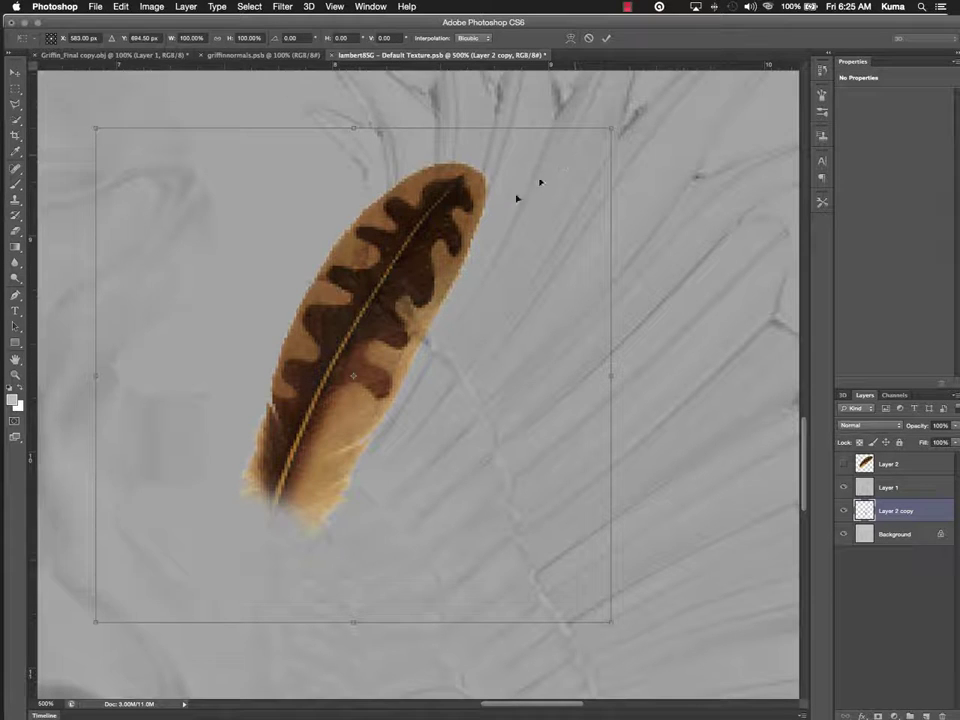
key("Return")
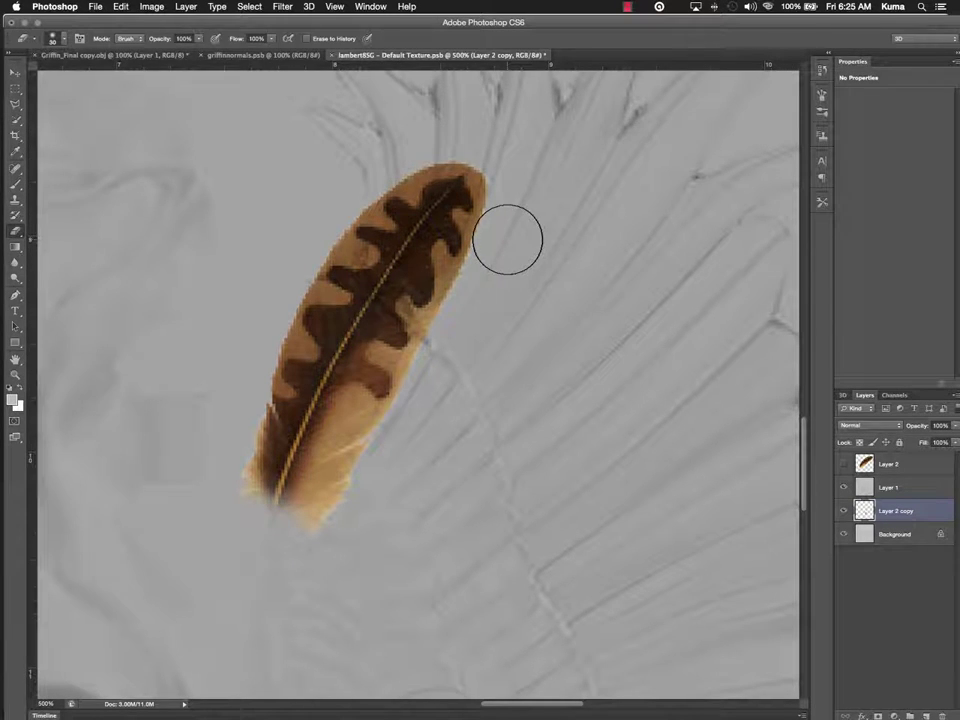
- Scale the trimmed feather copy to about 44.2%, rotate it about 21.5° counterclockwise, and place it over the first short feather outline
key("ctrl+t")
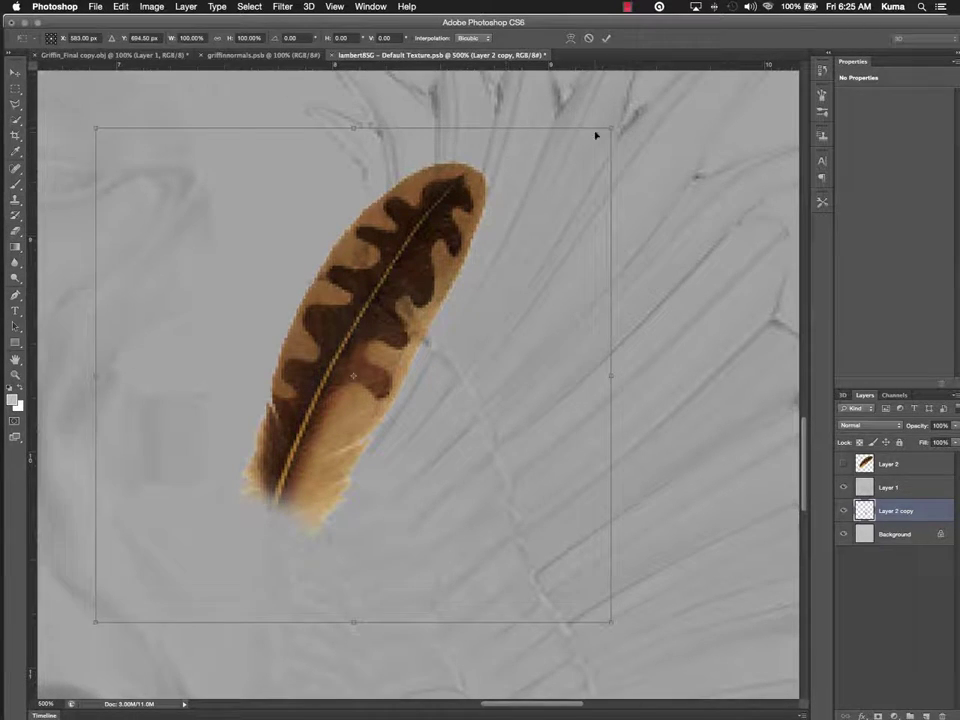
left_click_drag(612, 128, 330, 403)
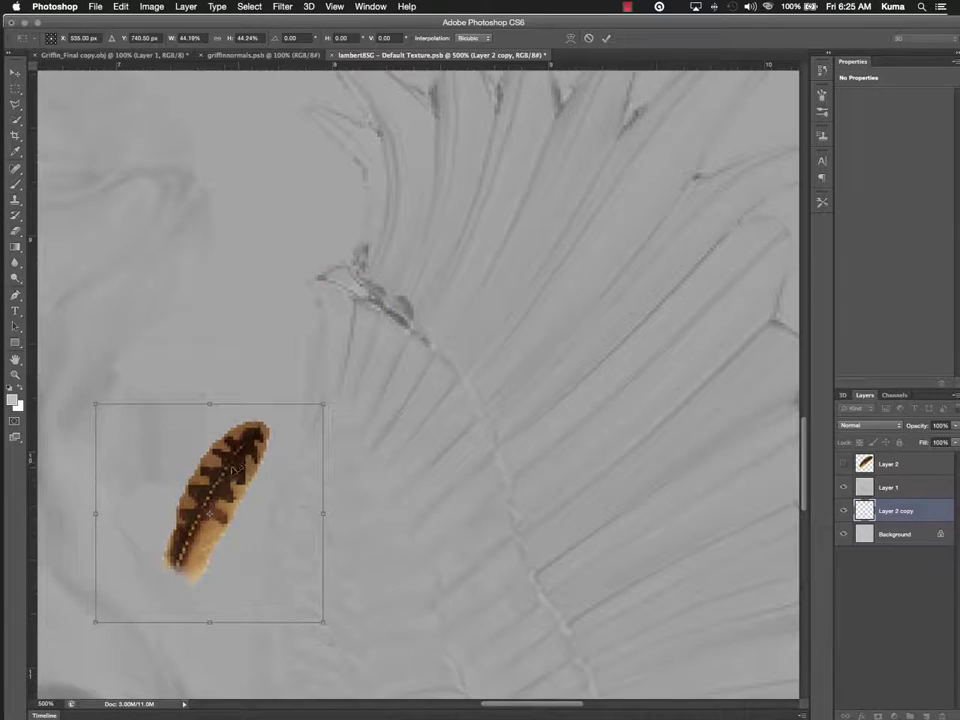
left_click_drag(231, 467, 367, 297)
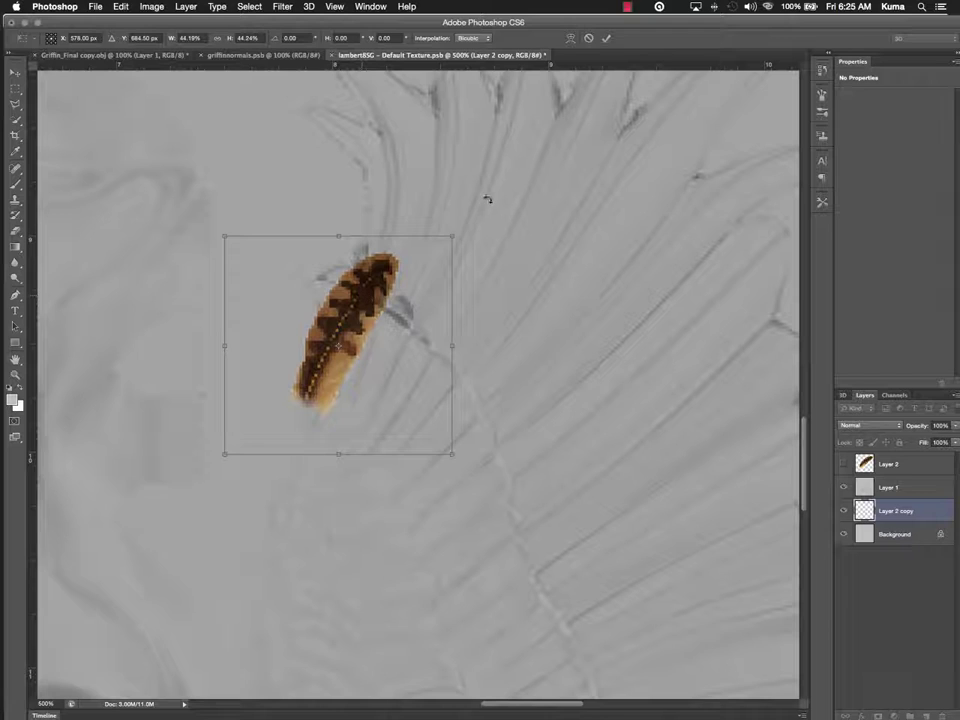
left_click_drag(487, 199, 390, 195)
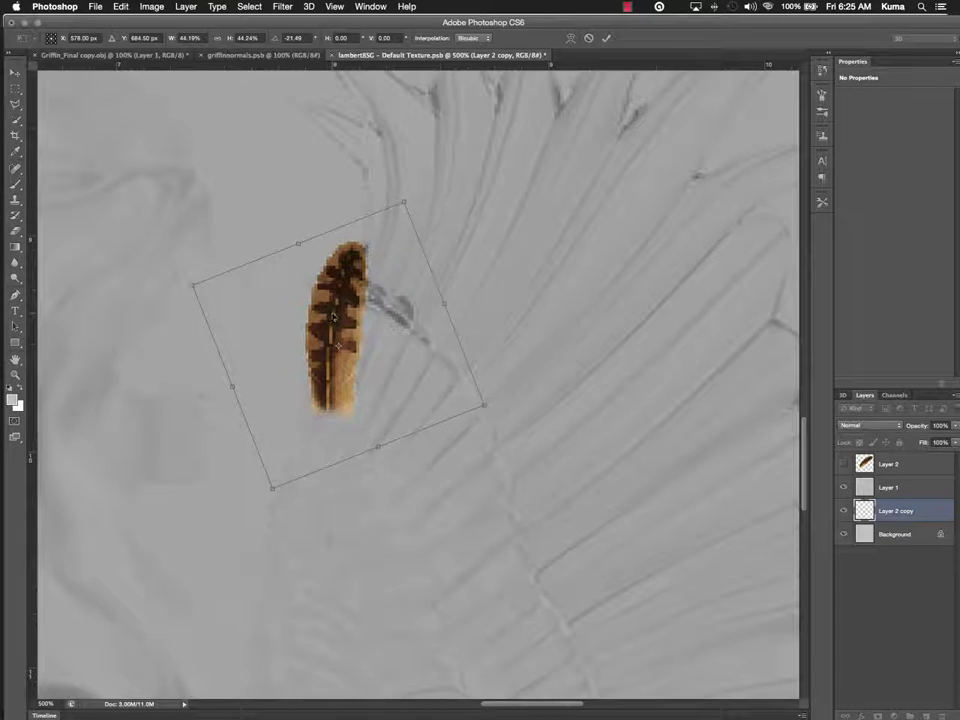
mouse_move(333, 317)
left_mouse_down()
mouse_move(336, 350)
mouse_move(333, 339)
left_mouse_up()
- Flip the feather copy horizontally, rotate it clockwise to about 29.1°, and apply the transform
right_click(333, 333)
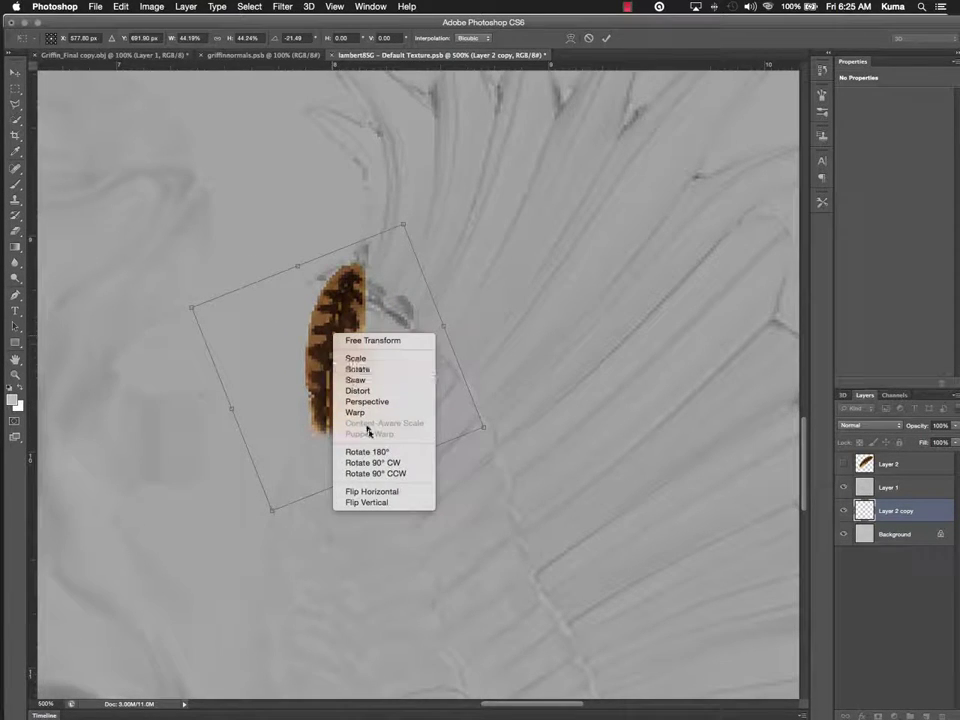
left_click(371, 491)
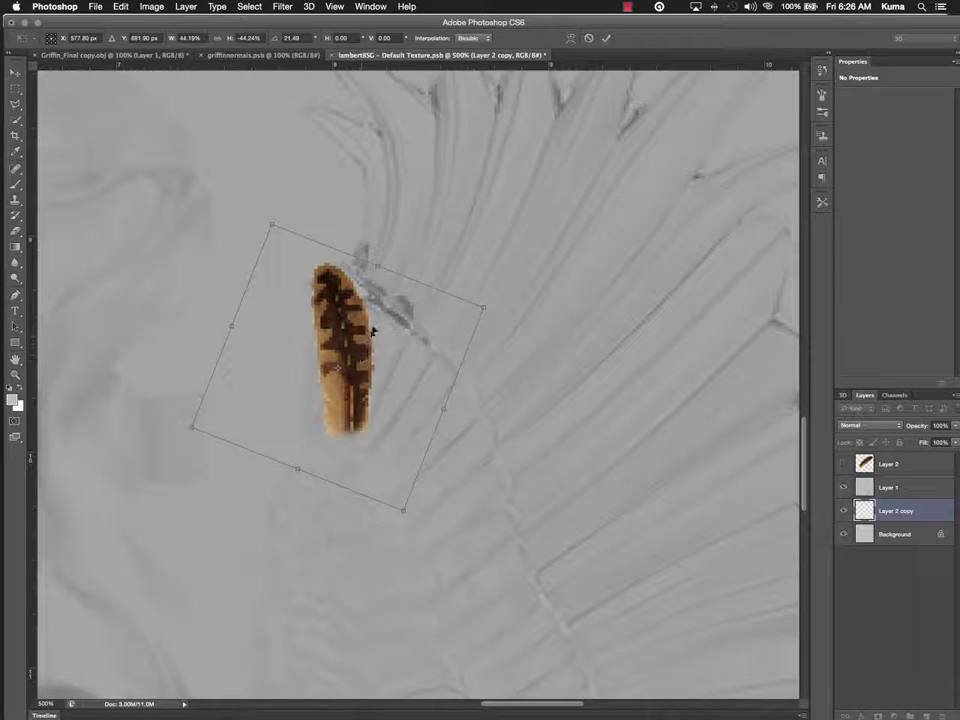
left_click_drag(512, 298, 522, 321)
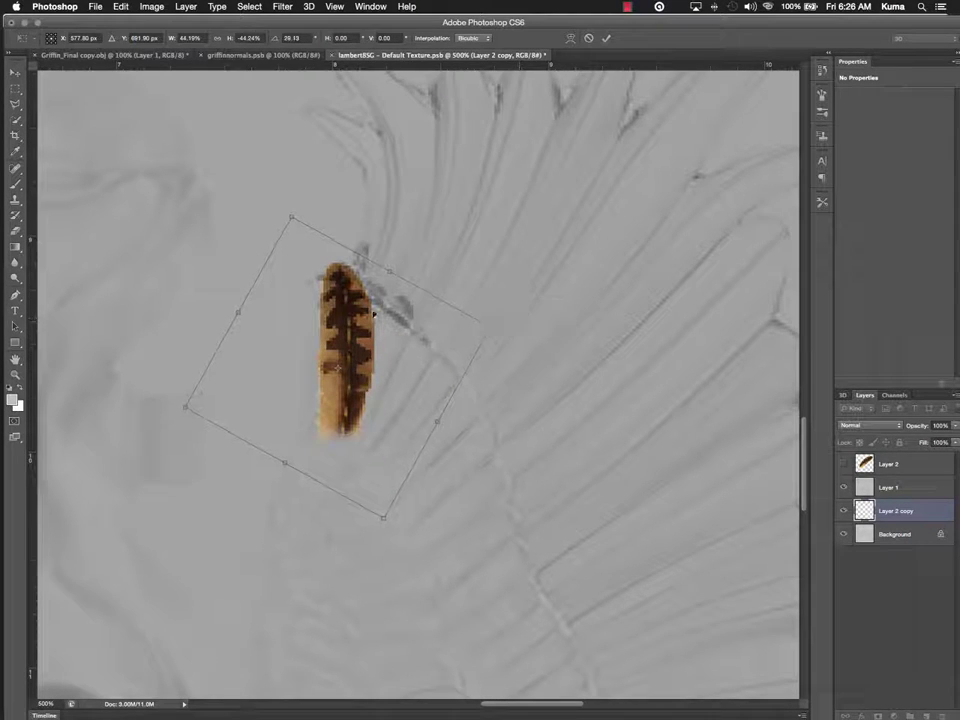
key("Return")
key("e")
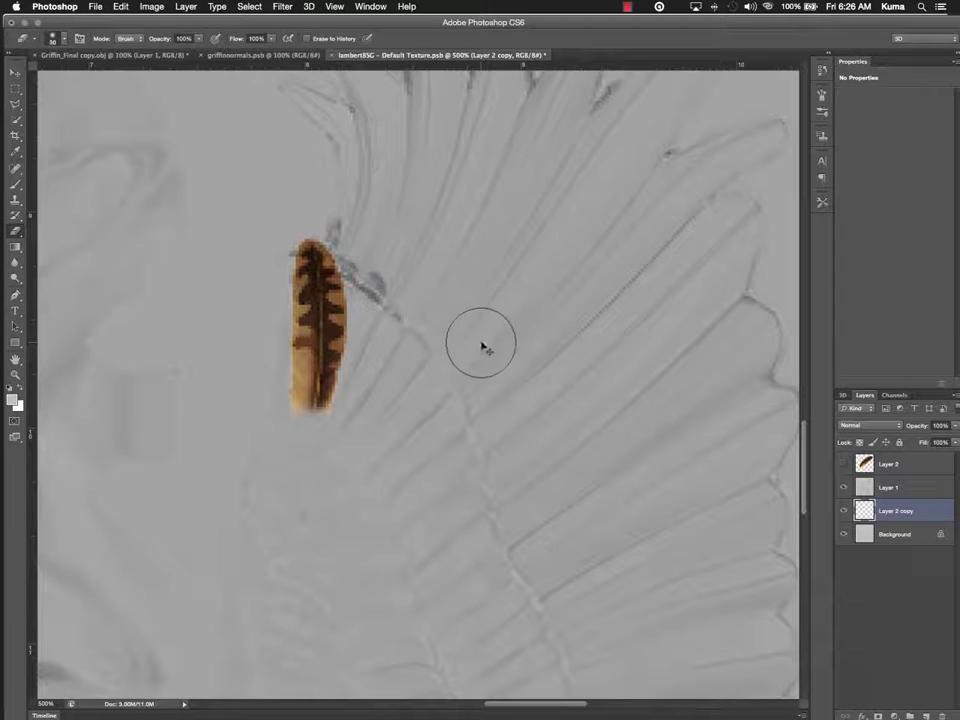
- Scale the feather copy to about 89%, align it with the first short feather outline, and apply the transform
key("ctrl+t")
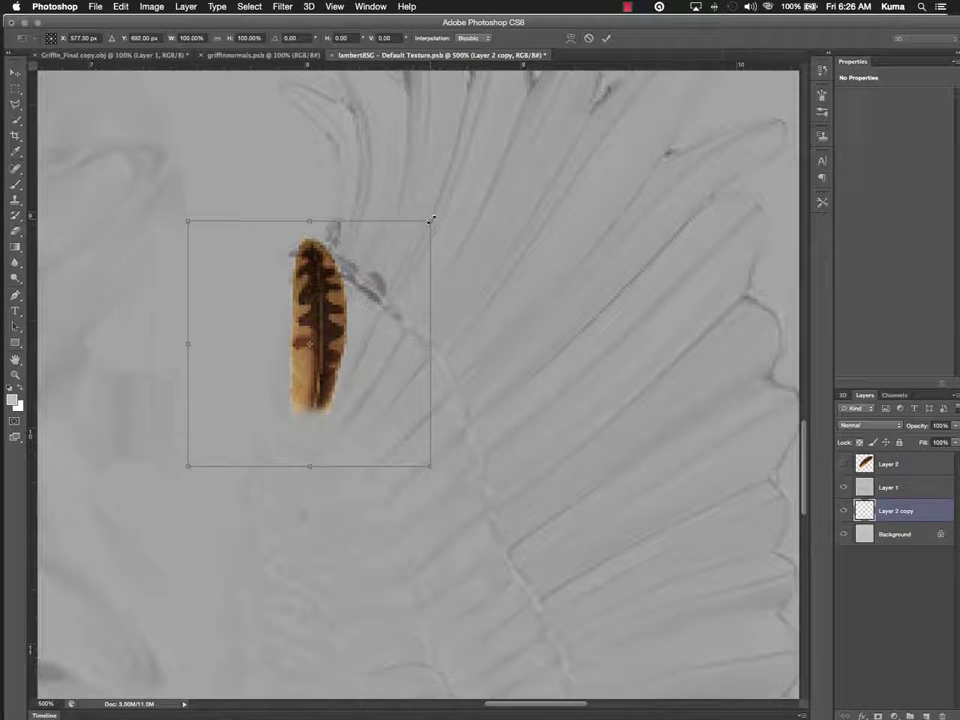
left_click_drag(430, 221, 404, 240)
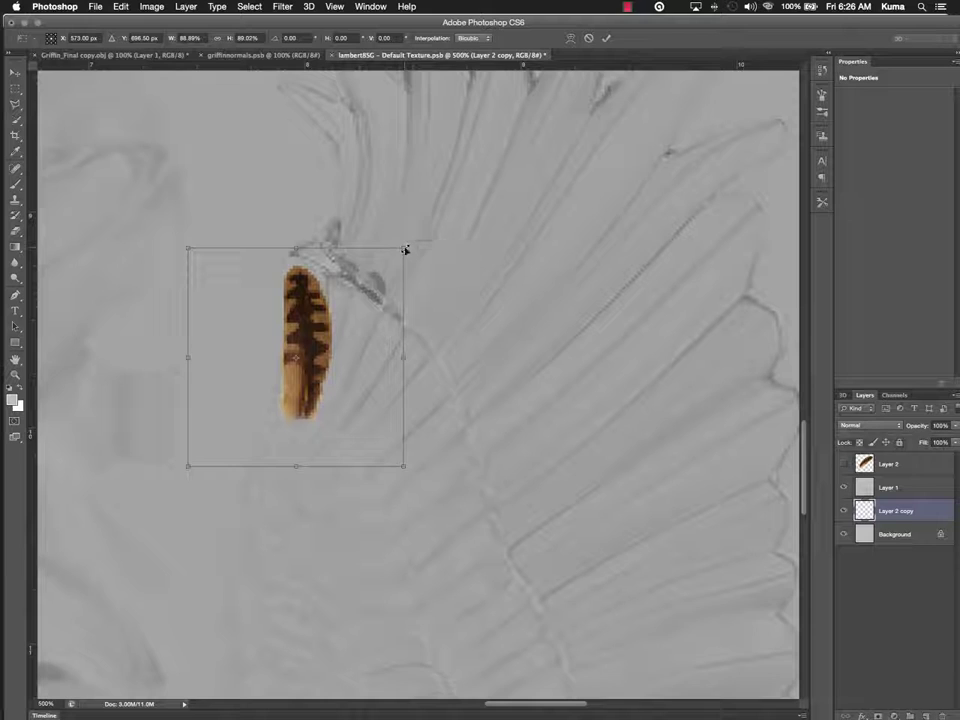
left_click_drag(308, 297, 308, 299)
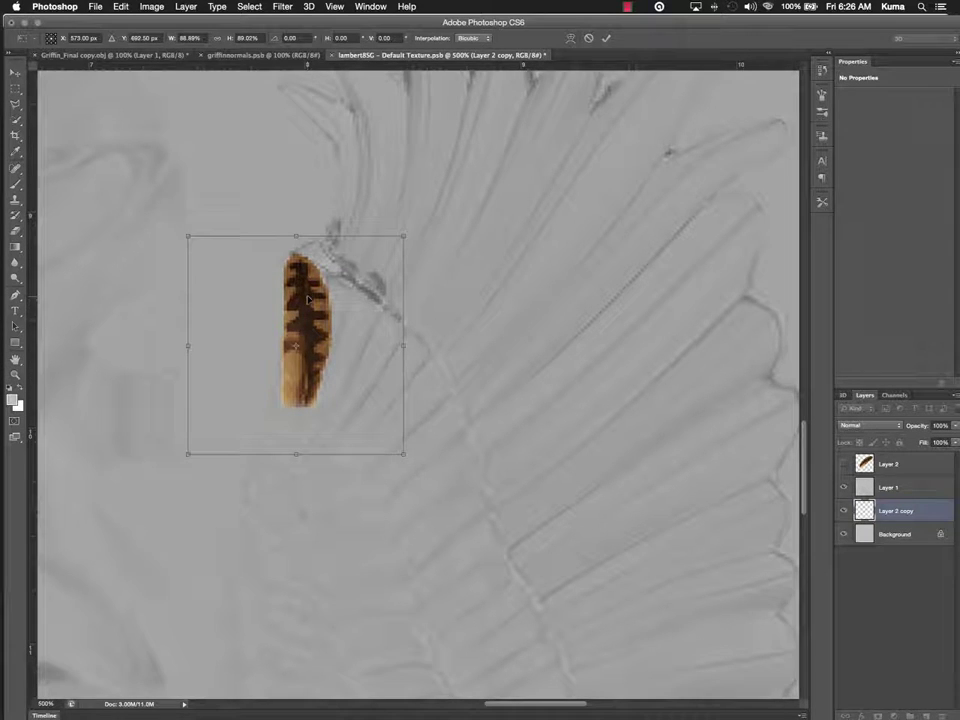
key("Return")
key("e")
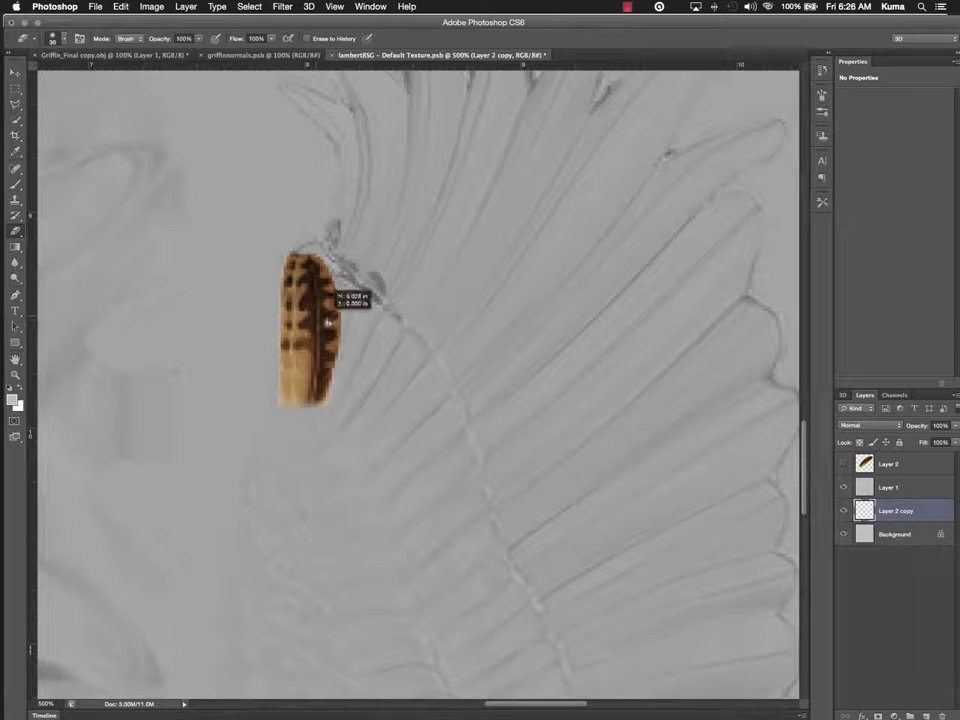
- Duplicate the feather beside the first, rotate it about 13.1° clockwise, narrow it to about 76.7% width, and fit it to the second outline
left_click_drag(327, 321, 335, 330)
key("super+t")
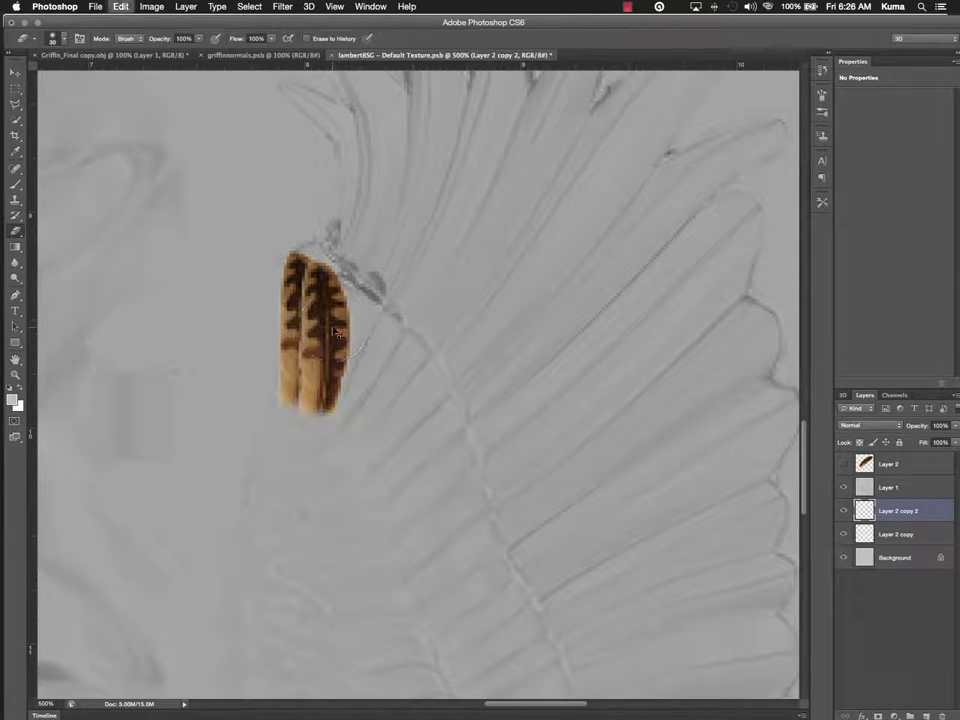
left_click_drag(437, 234, 447, 272)
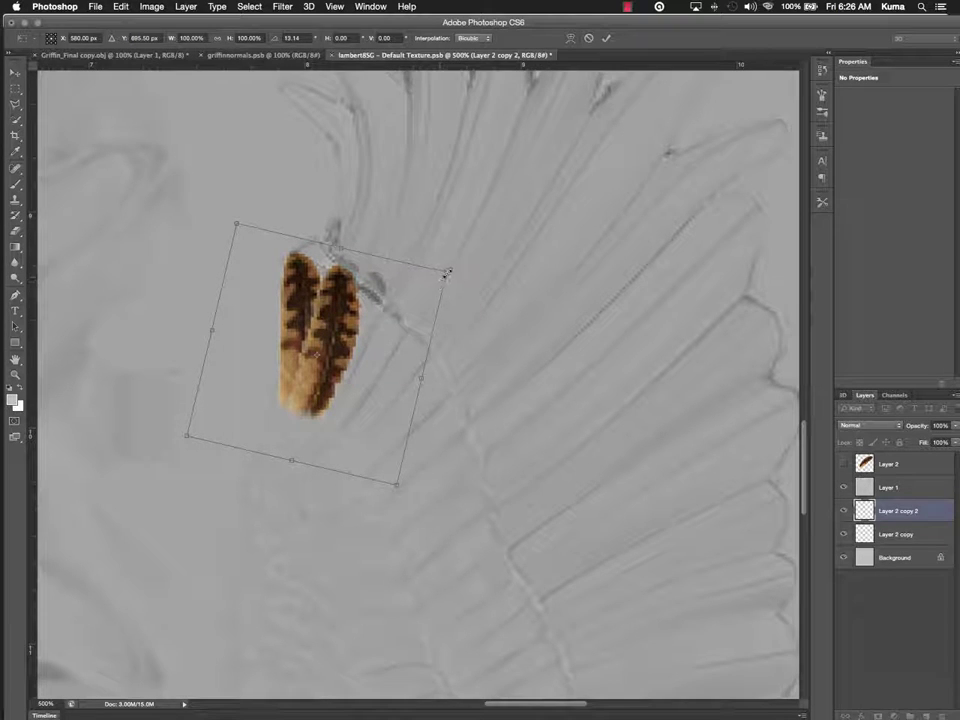
left_click_drag(416, 376, 370, 359)
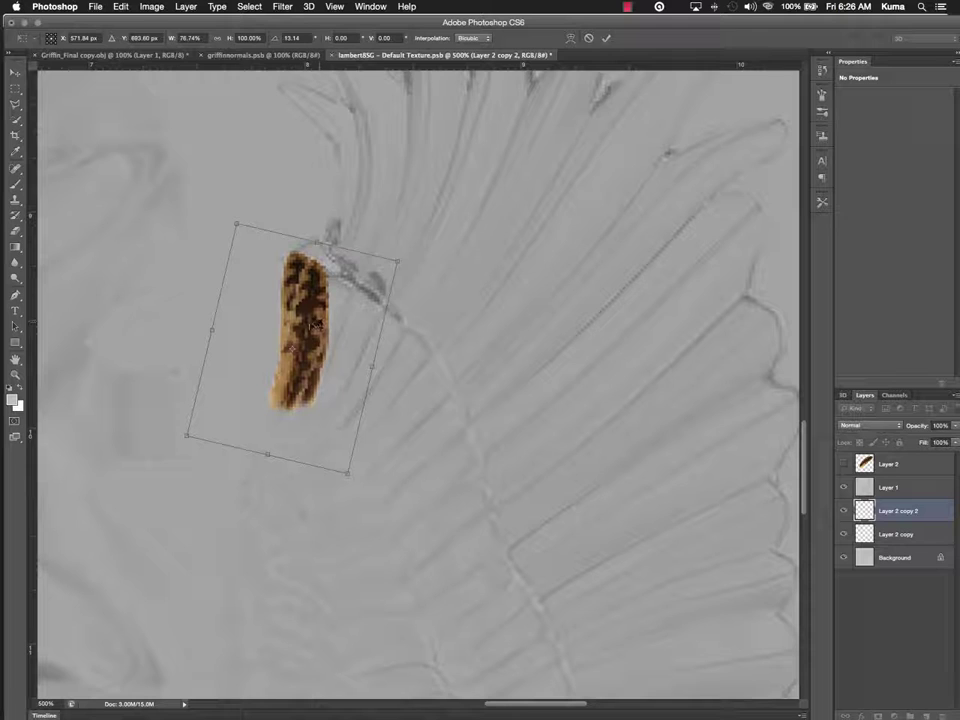
left_click_drag(313, 326, 333, 340)
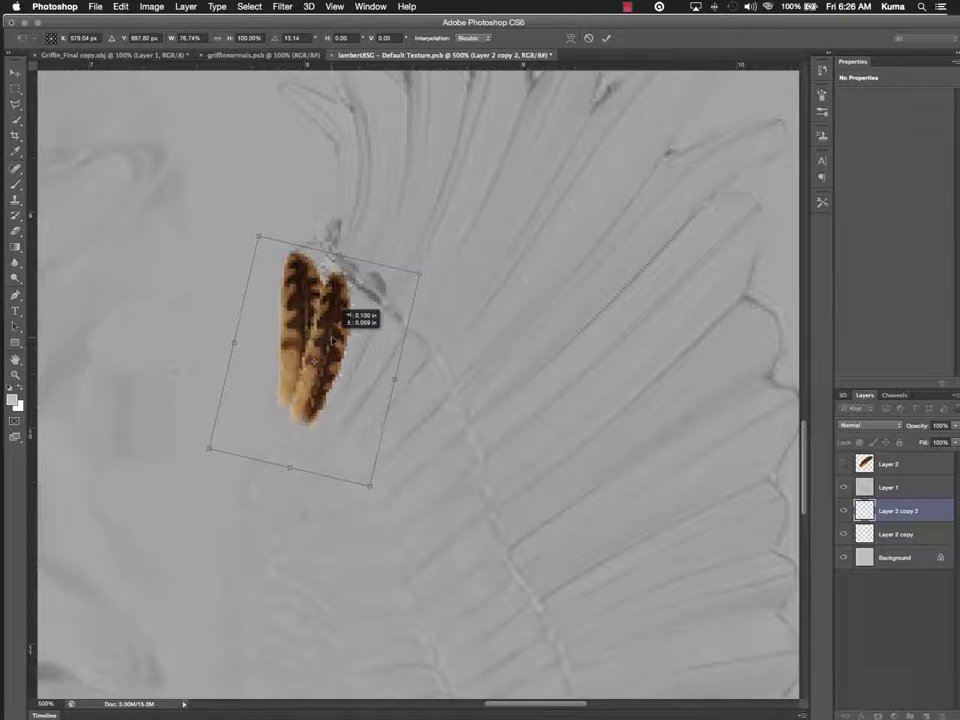
key("Return")
key("e")
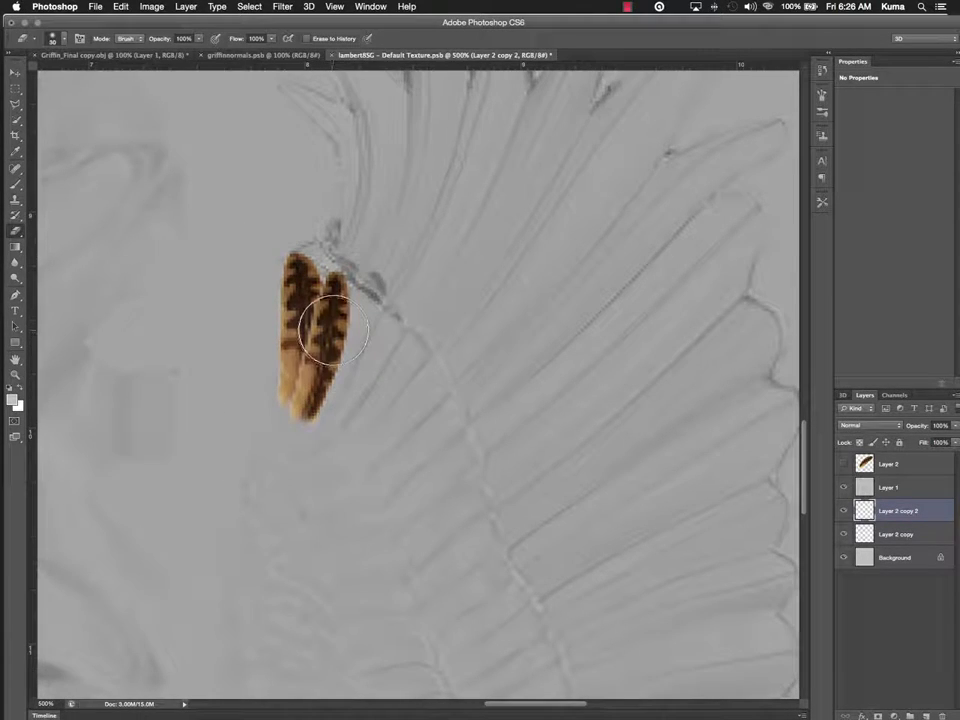
- Duplicate the narrowed feather onto the third short outline and rotate it about 3.8° clockwise
left_click_drag(335, 333, 356, 343)
key("ctrl+t")
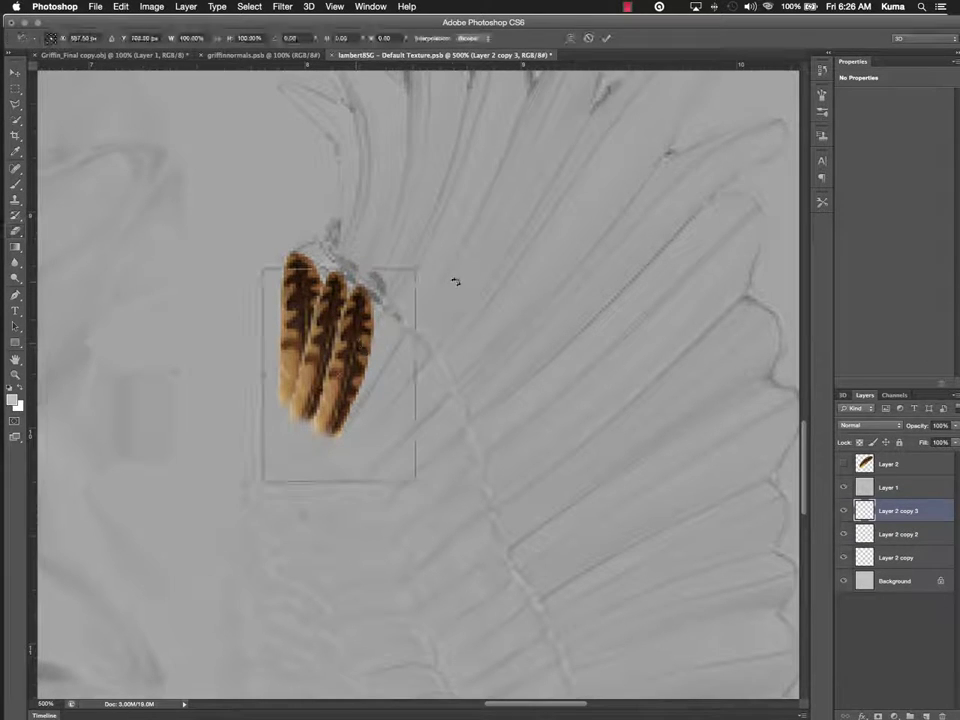
mouse_move(454, 279)
left_mouse_down()
mouse_move(463, 298)
mouse_move(456, 291)
left_mouse_up()
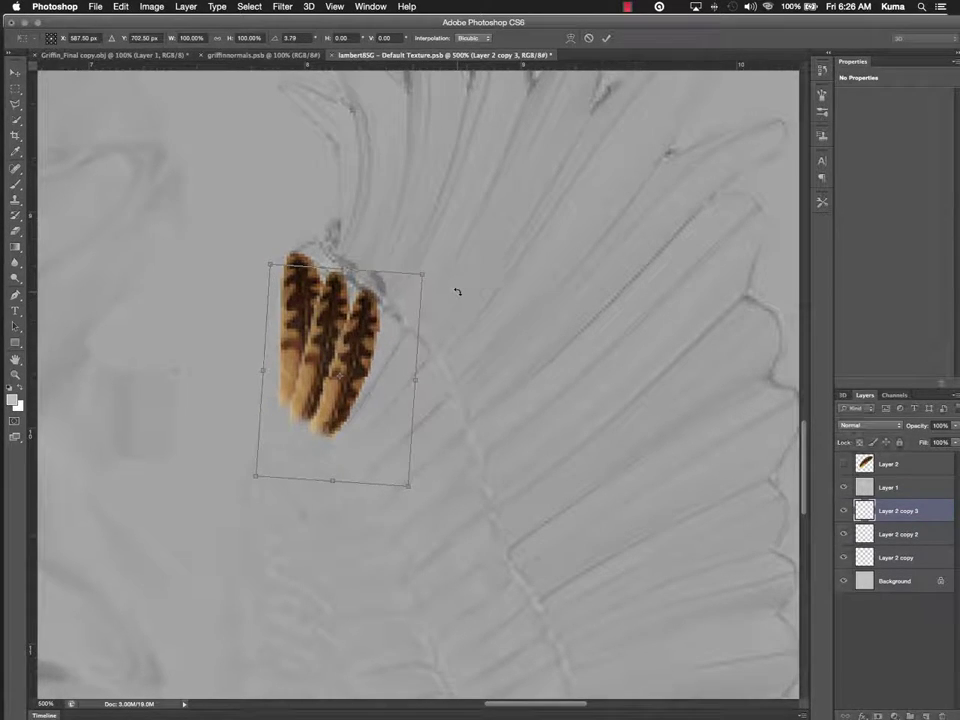
key("Return")
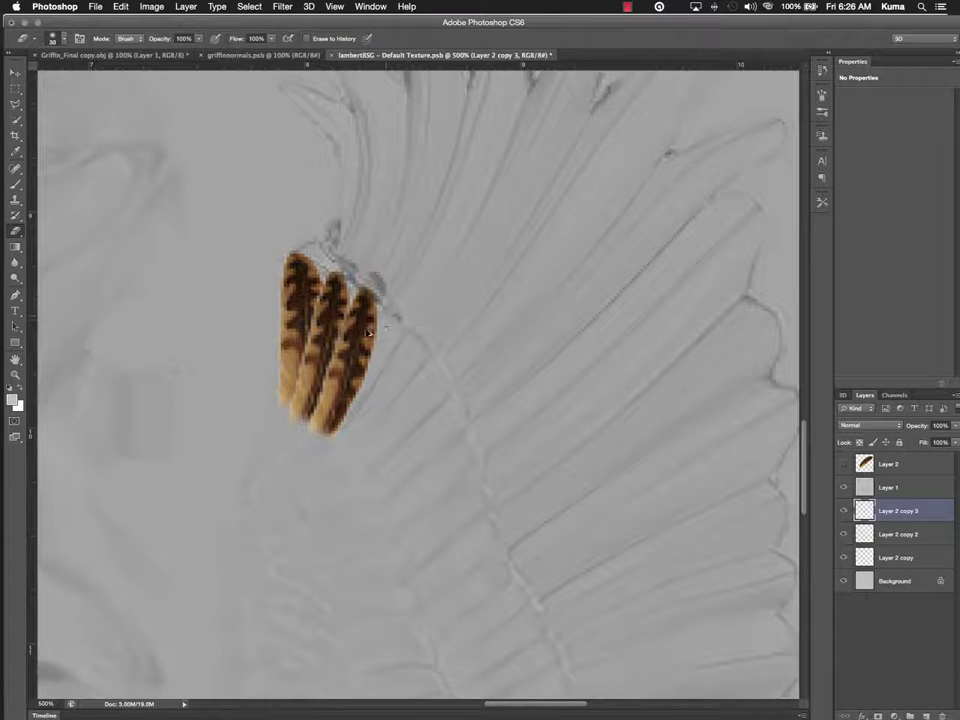
- Duplicate the third feather onto the fourth short outline and rotate it about 8.1° clockwise
left_click_drag(366, 333, 381, 352)
key("super+t")
mouse_move(476, 268)
left_mouse_down()
mouse_move(489, 293)
mouse_move(485, 286)
left_mouse_up()
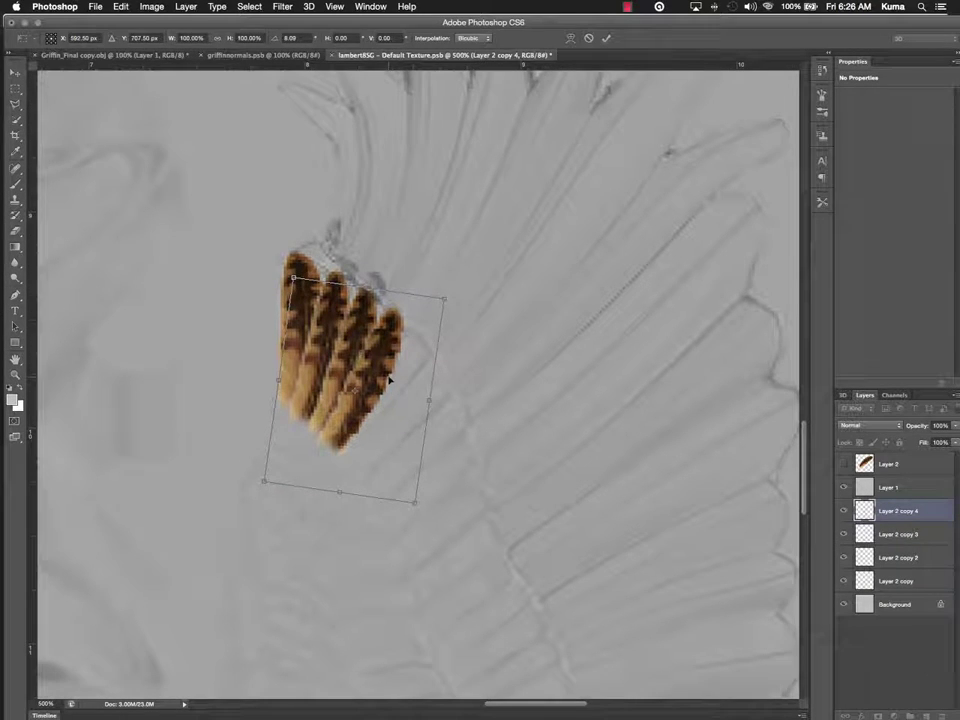
key("Return")
key("e")
- Duplicate the fourth feather onto the fifth outline, rotate it about 6.6° clockwise, and nudge it into line with the row
mouse_move(385, 366)
left_mouse_down()
mouse_move(412, 352)
mouse_move(402, 372)
left_mouse_up()
key("ctrl+t")
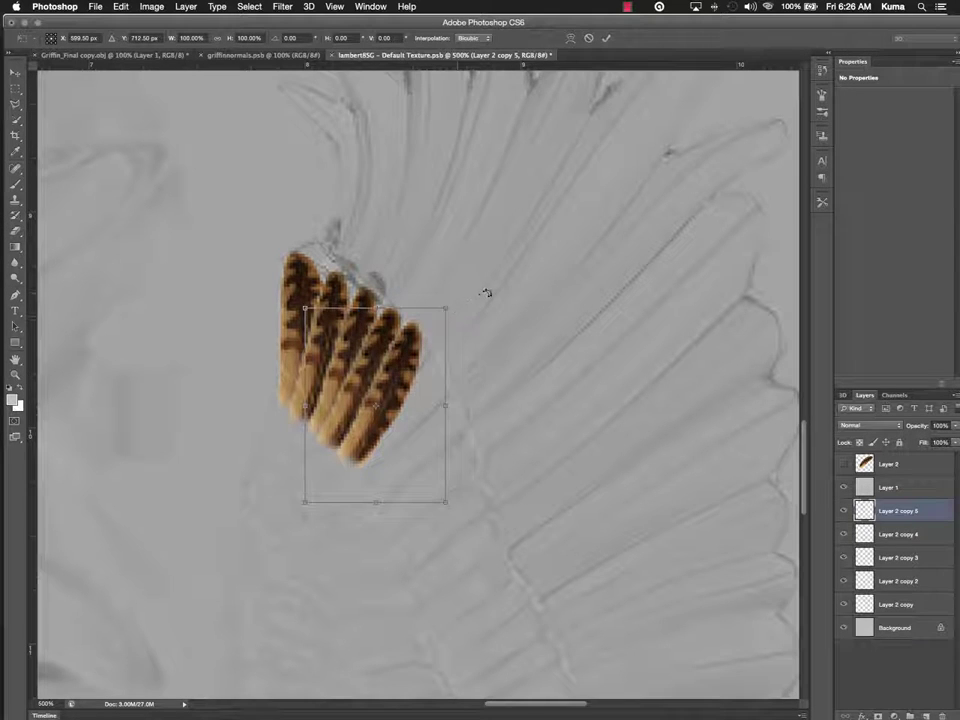
left_click_drag(489, 294, 493, 312)
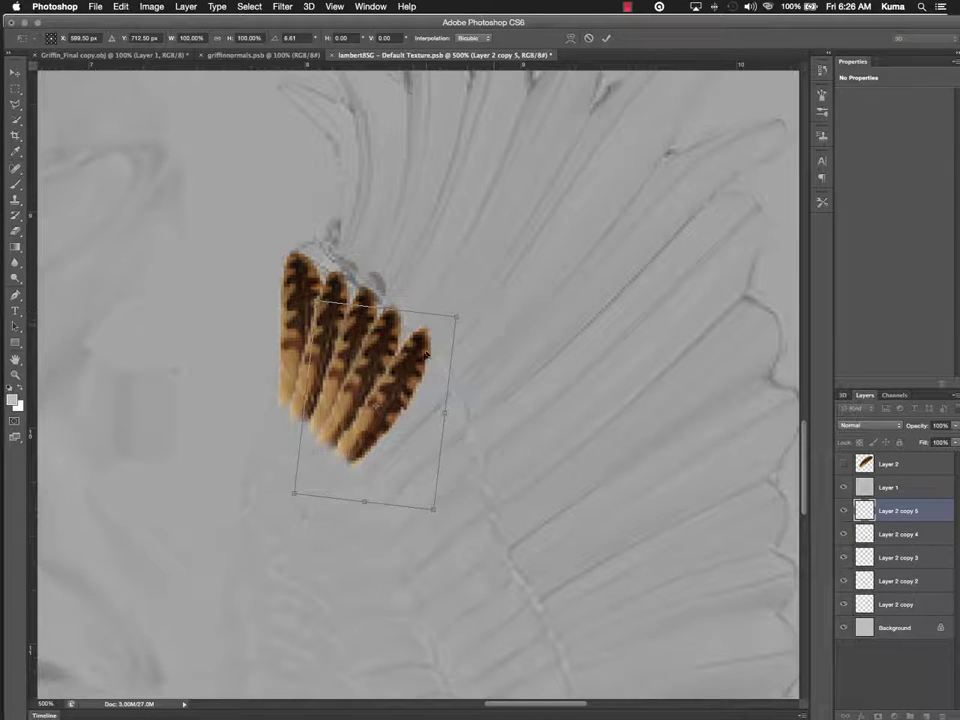
left_click_drag(411, 360, 408, 340)
key("Return")
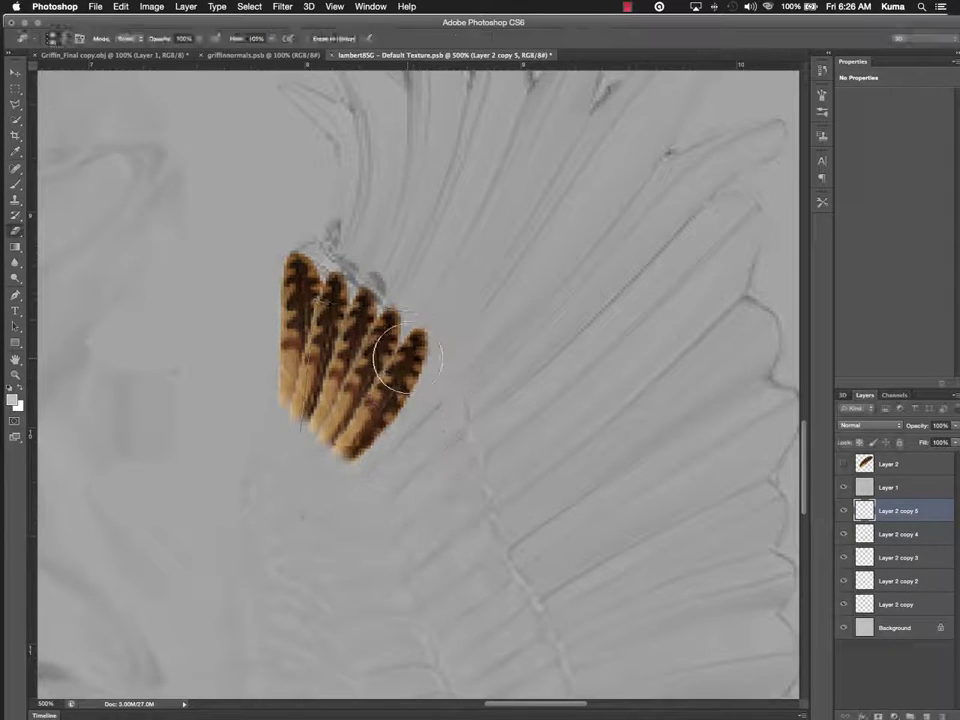
- Switch to the Griffin_Final copy.obj document and examine the placed feathers on the 3D wing up close
left_click(100, 55)
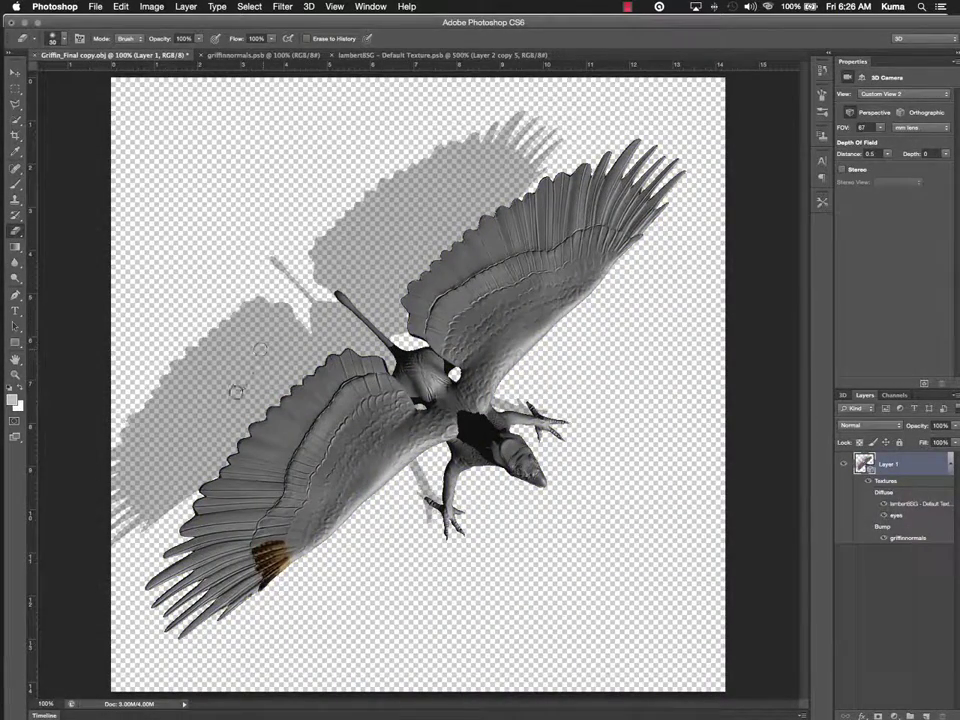
key("v")
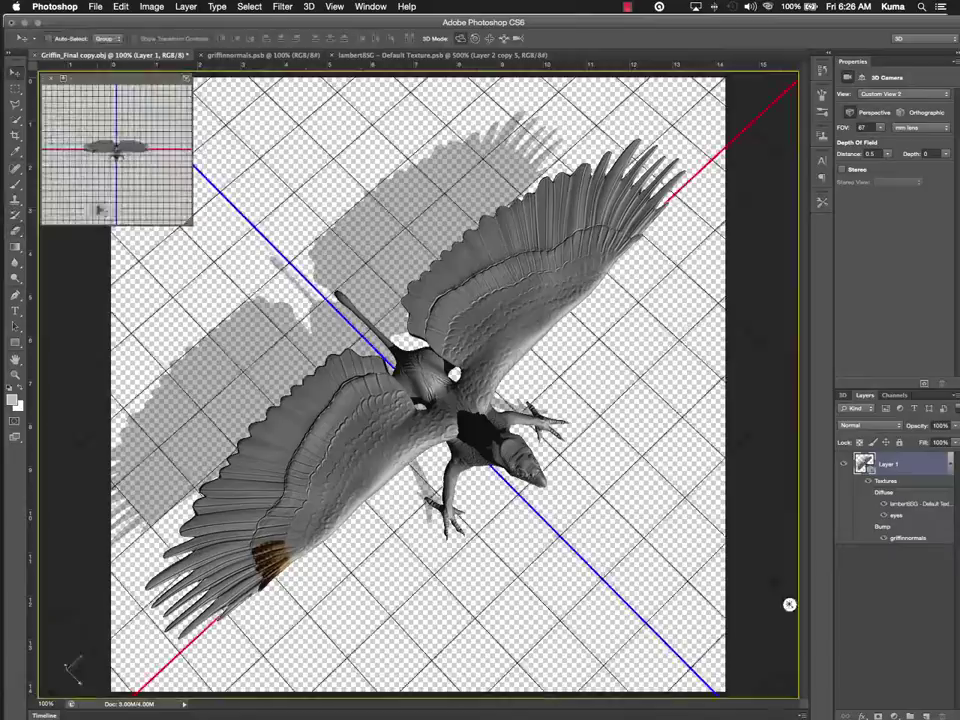
left_click_drag(789, 602, 410, 230)
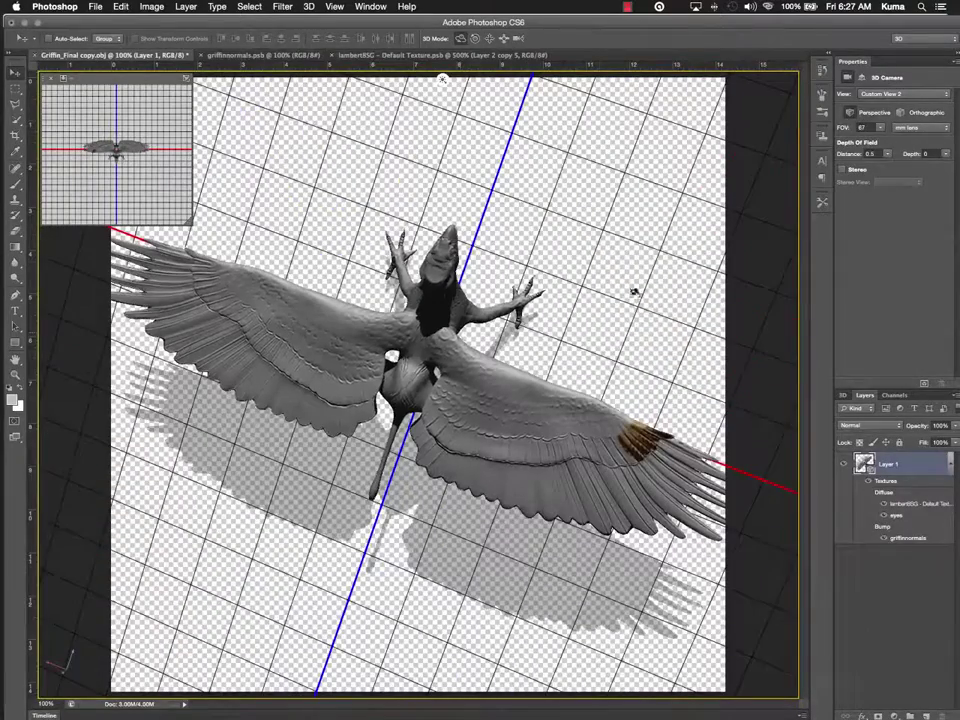
left_click(504, 40)
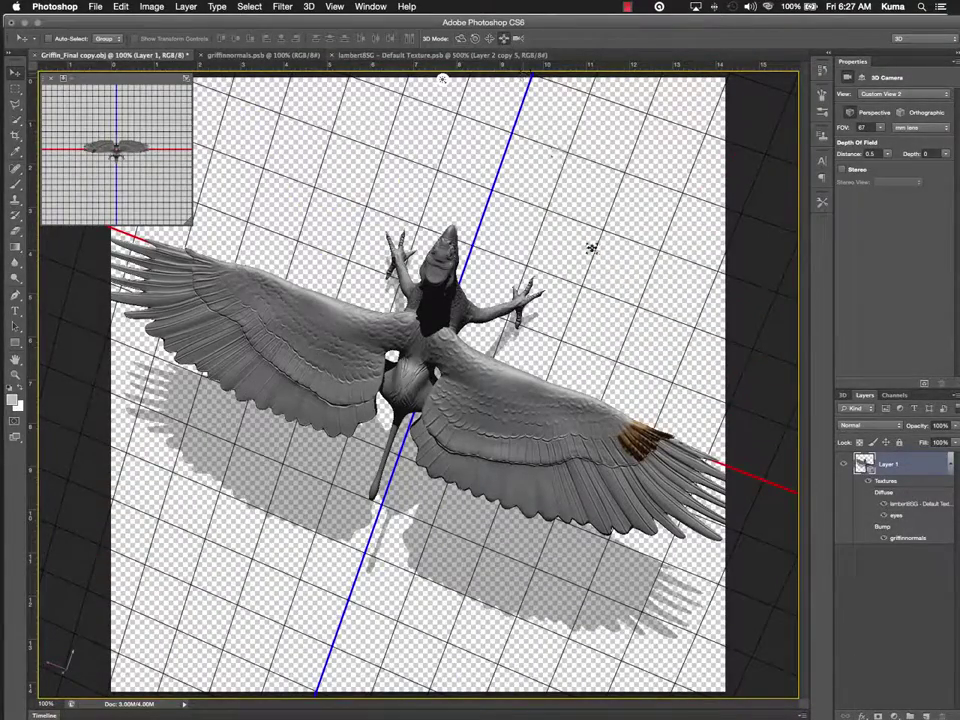
left_click_drag(591, 248, 353, 393)
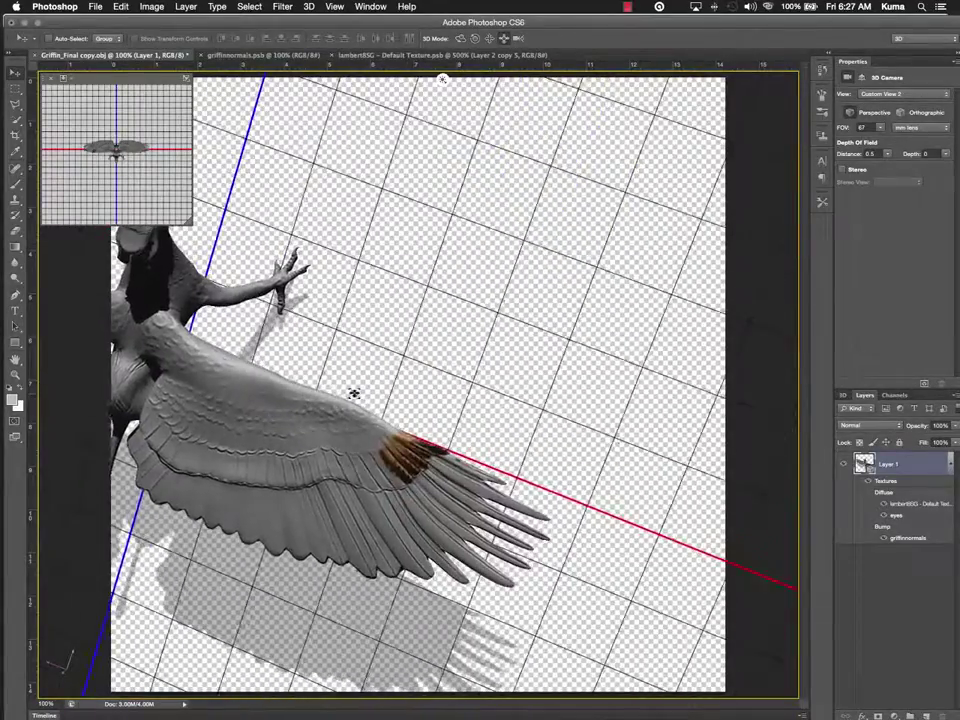
left_click_drag(448, 414, 412, 383)
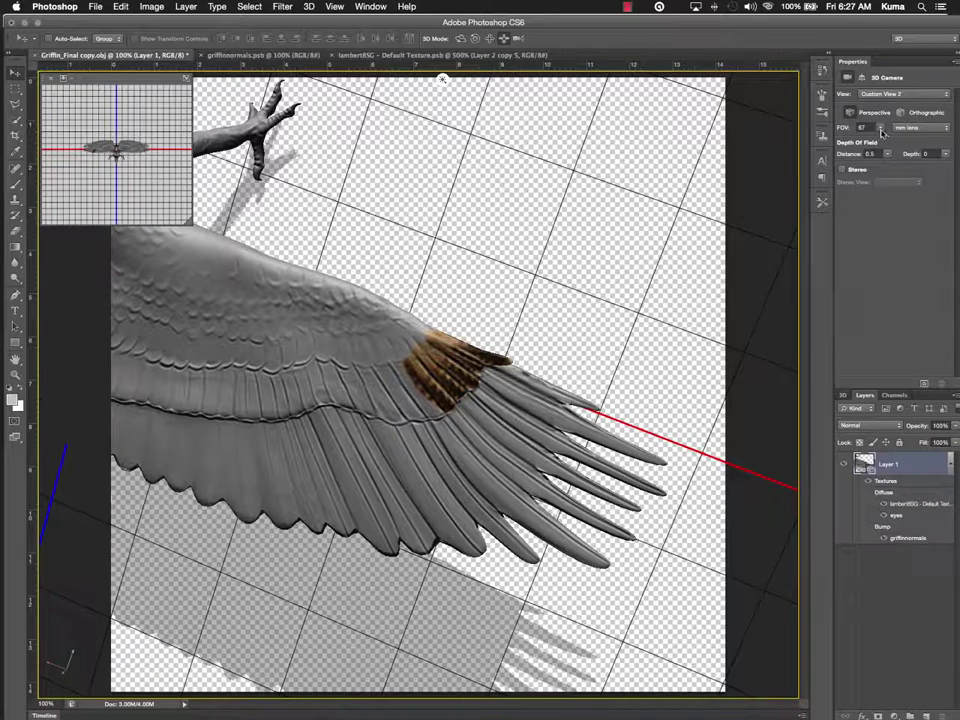
- In the 3D environment settings, raise the IBL intensity to 283% and set the shadow softness to 56% with shadows enabled
left_click(845, 396)
left_click(874, 428)
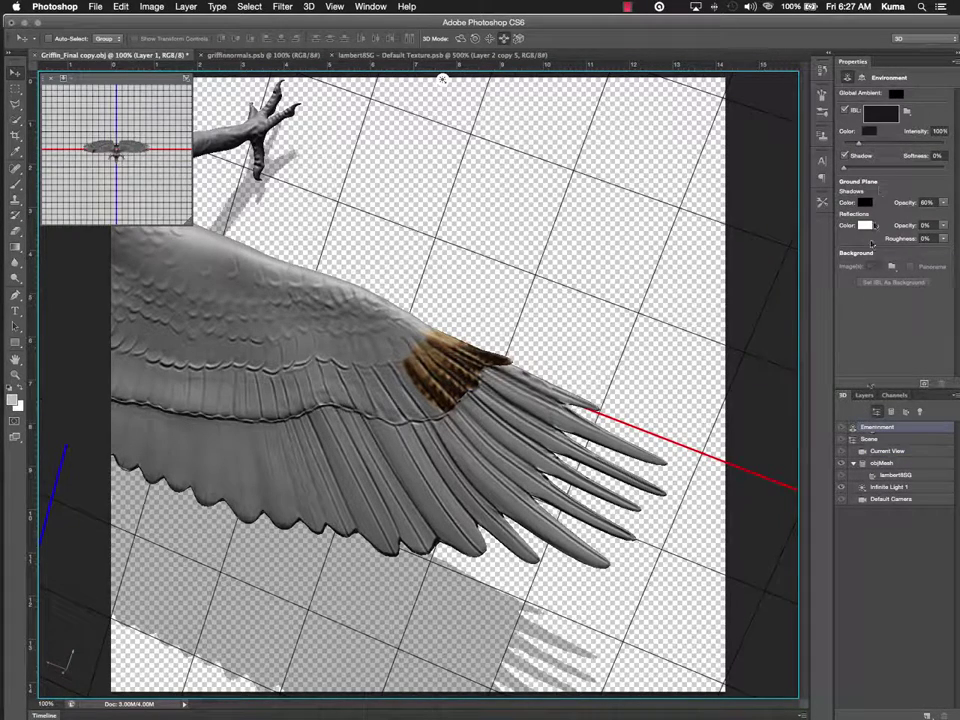
mouse_move(861, 146)
left_mouse_down()
mouse_move(920, 146)
mouse_move(880, 147)
left_mouse_up()
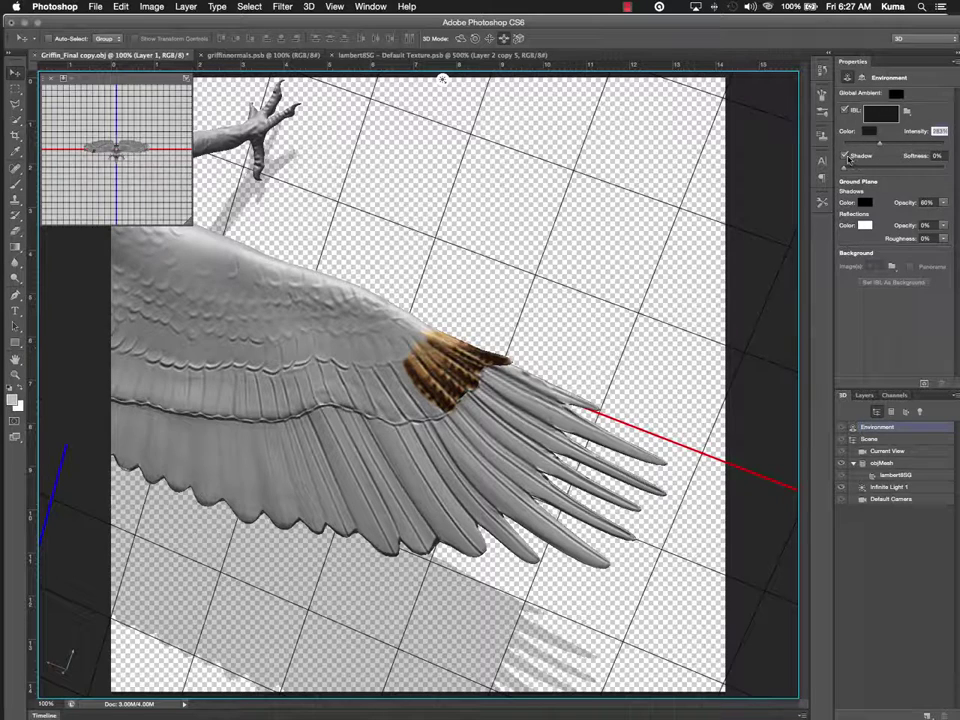
left_click(845, 156)
left_click(845, 156)
left_click_drag(846, 168, 901, 177)
- Set the ground plane shadow opacity to 0% and its shadow colour to white, and return to the layer list
left_click(944, 203)
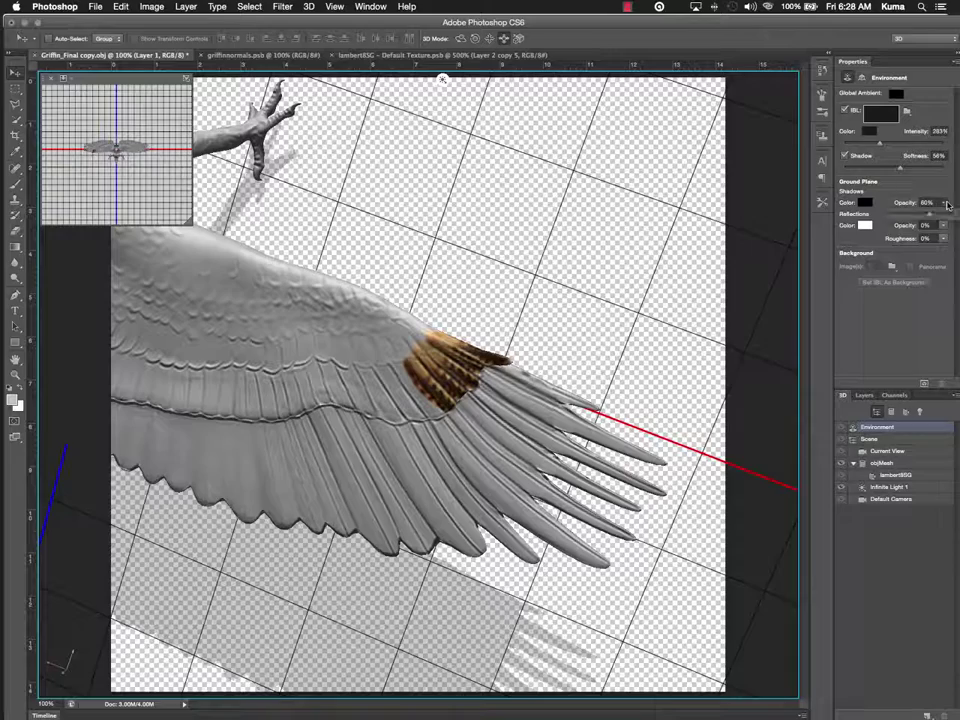
left_click_drag(929, 217, 885, 214)
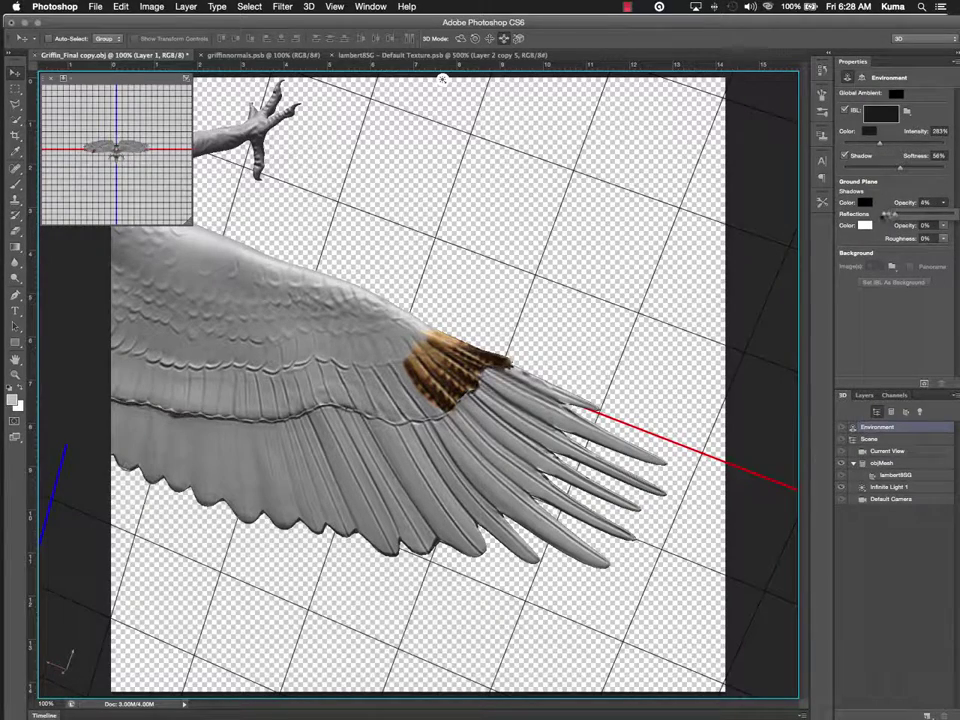
left_click(866, 203)
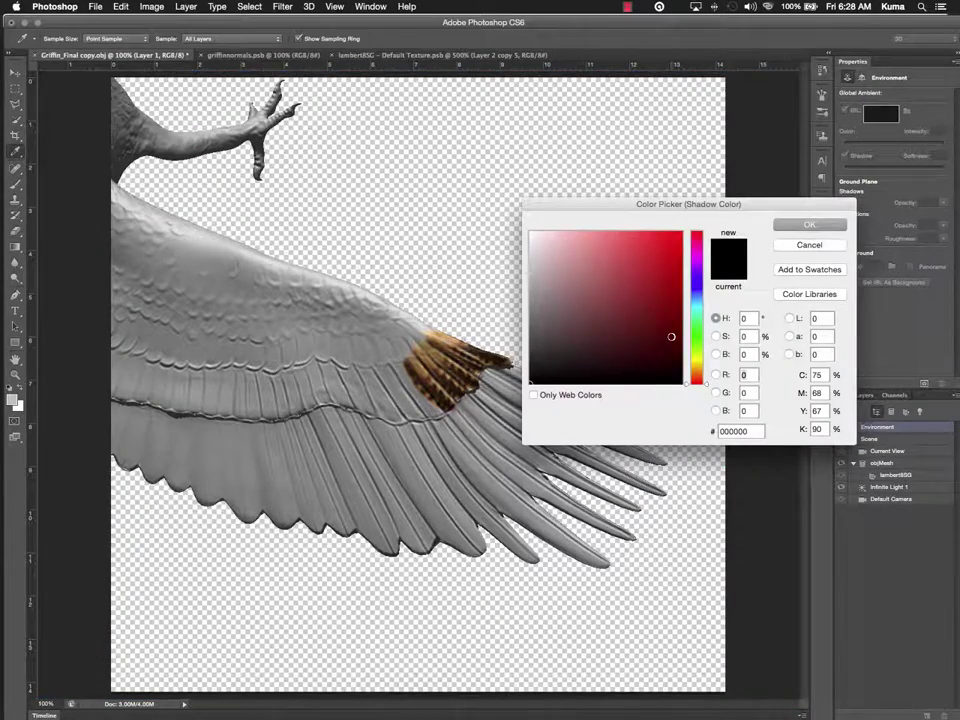
left_click_drag(555, 250, 523, 223)
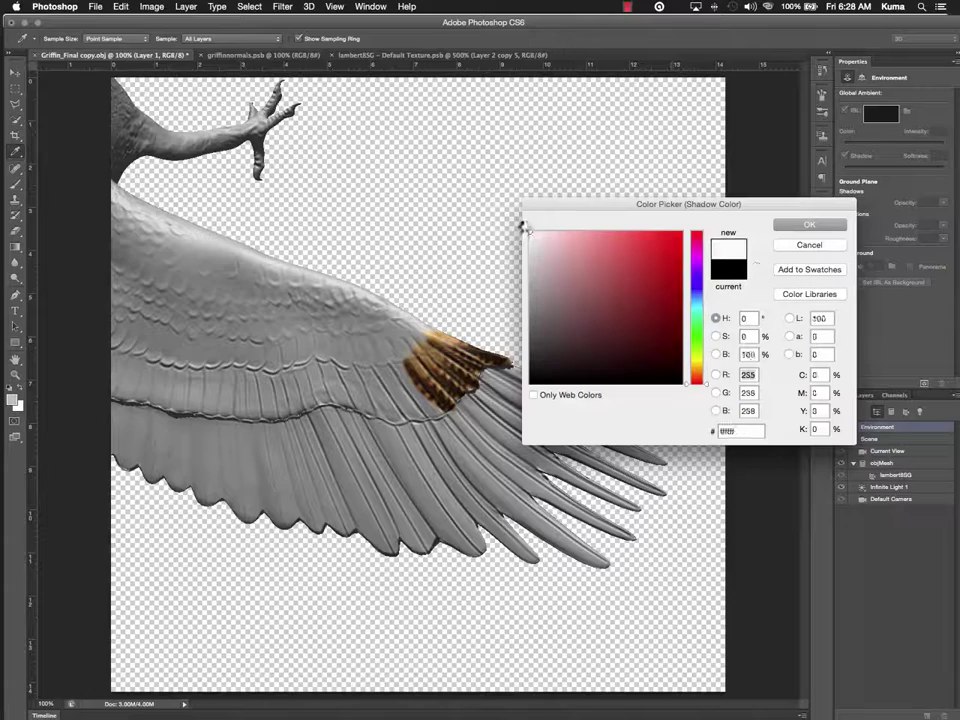
left_click(809, 225)
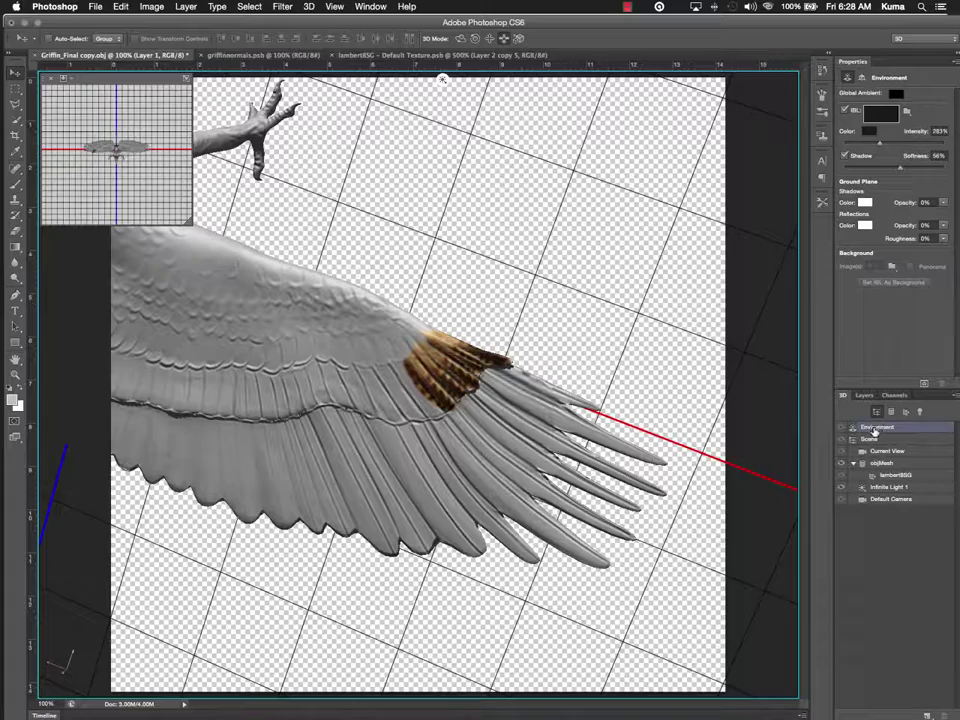
left_click(864, 396)
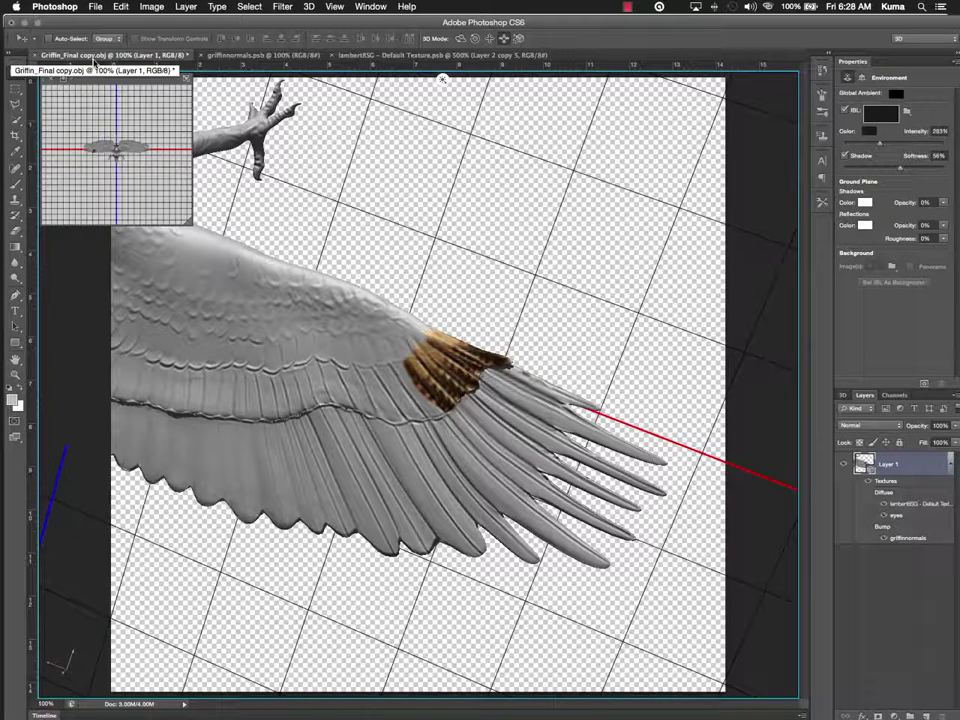
- Try floating the Griffin_Final copy.obj and lambert8SG texture documents in separate windows, and dock both back
left_click_drag(94, 61, 347, 119)
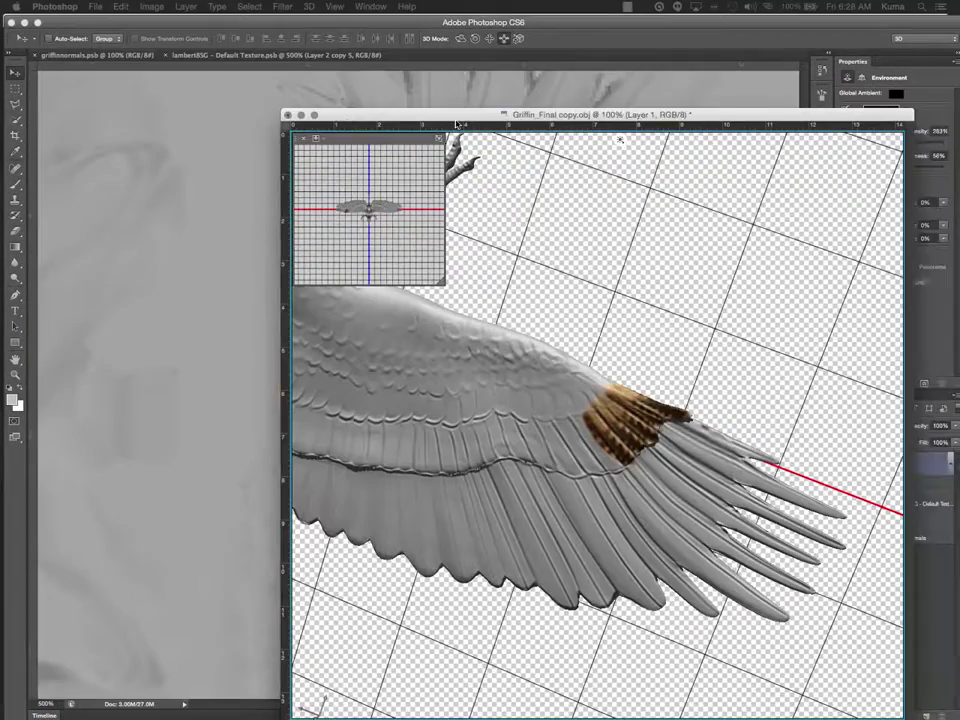
left_click_drag(458, 119, 446, 84)
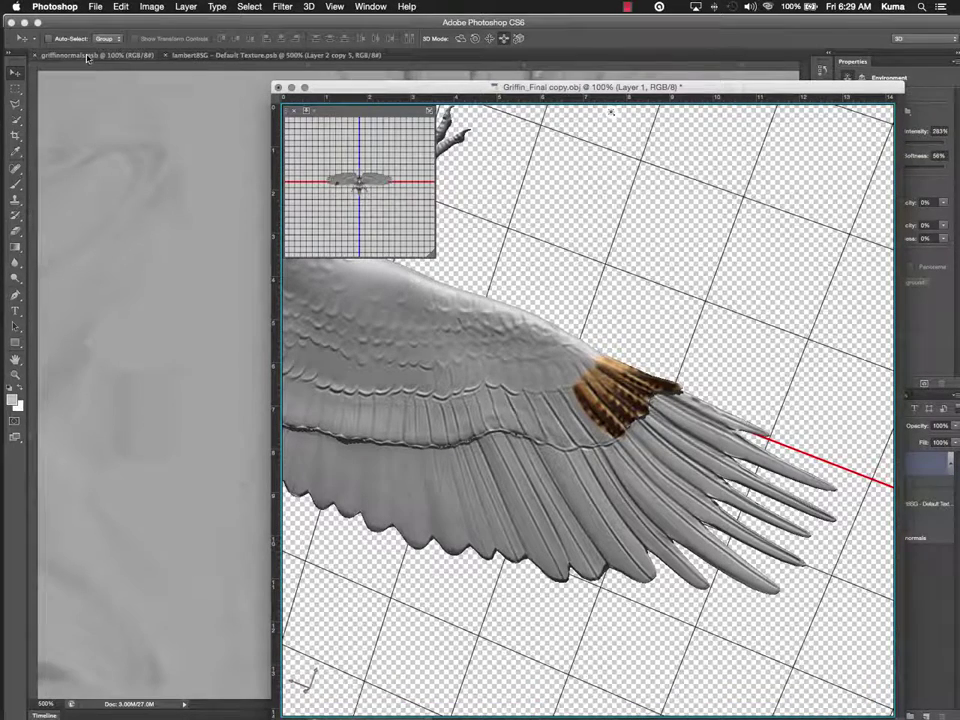
left_click(175, 55)
left_click_drag(221, 57, 196, 78)
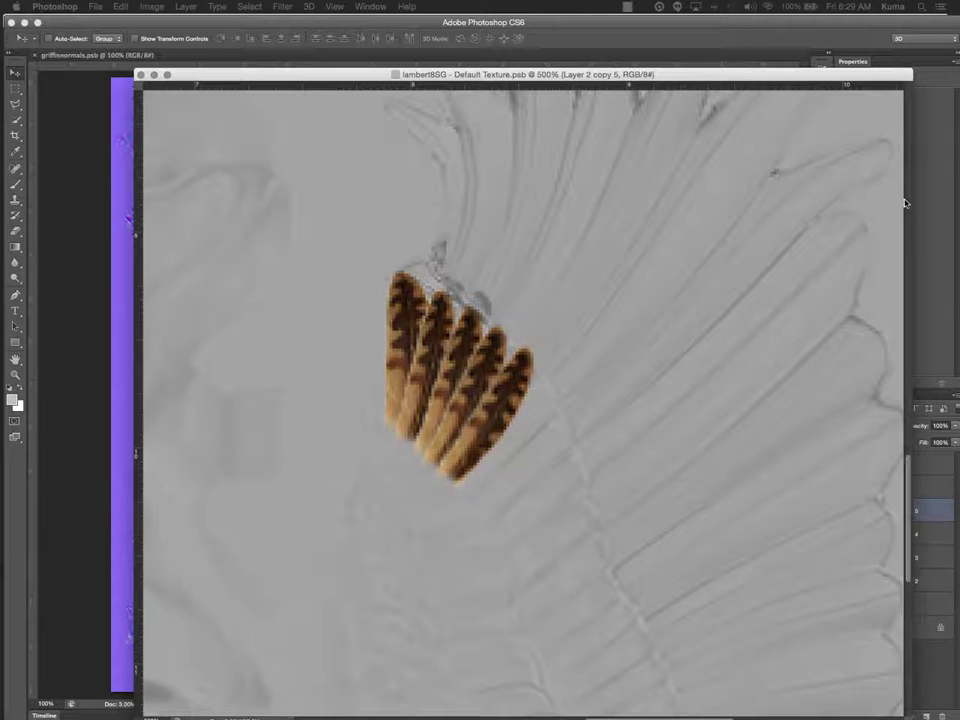
left_click_drag(913, 205, 500, 217)
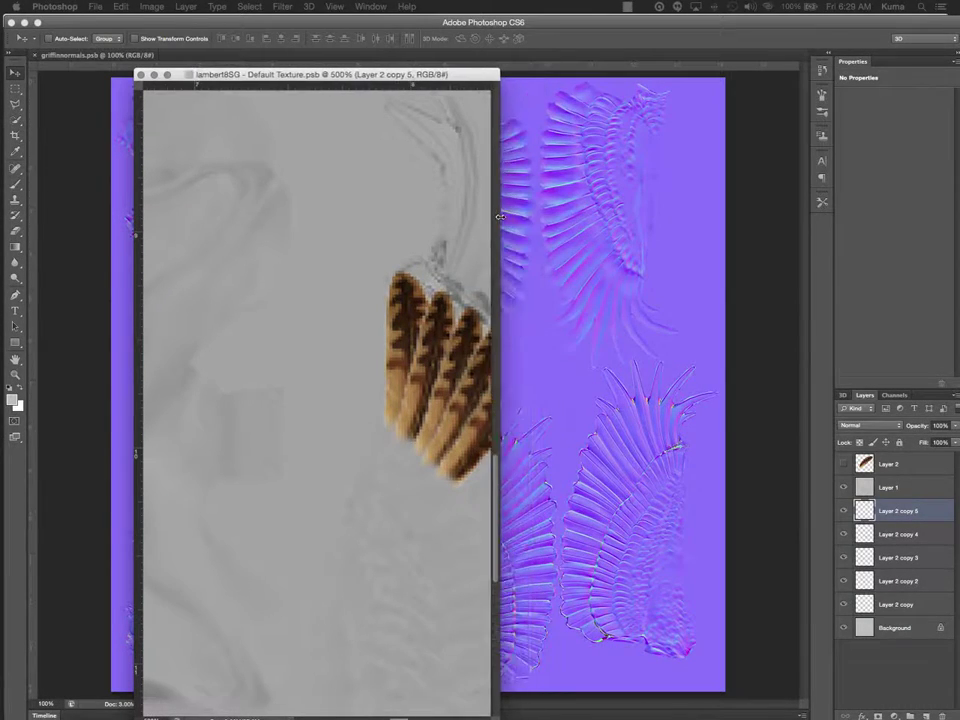
left_click_drag(429, 75, 490, 56)
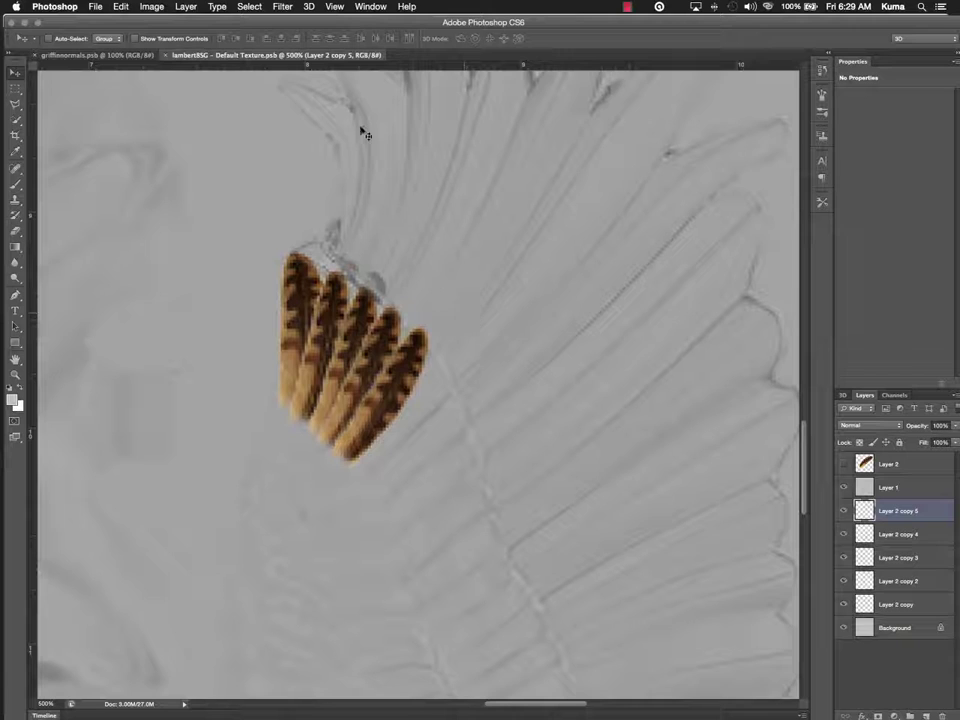
left_click(371, 7)
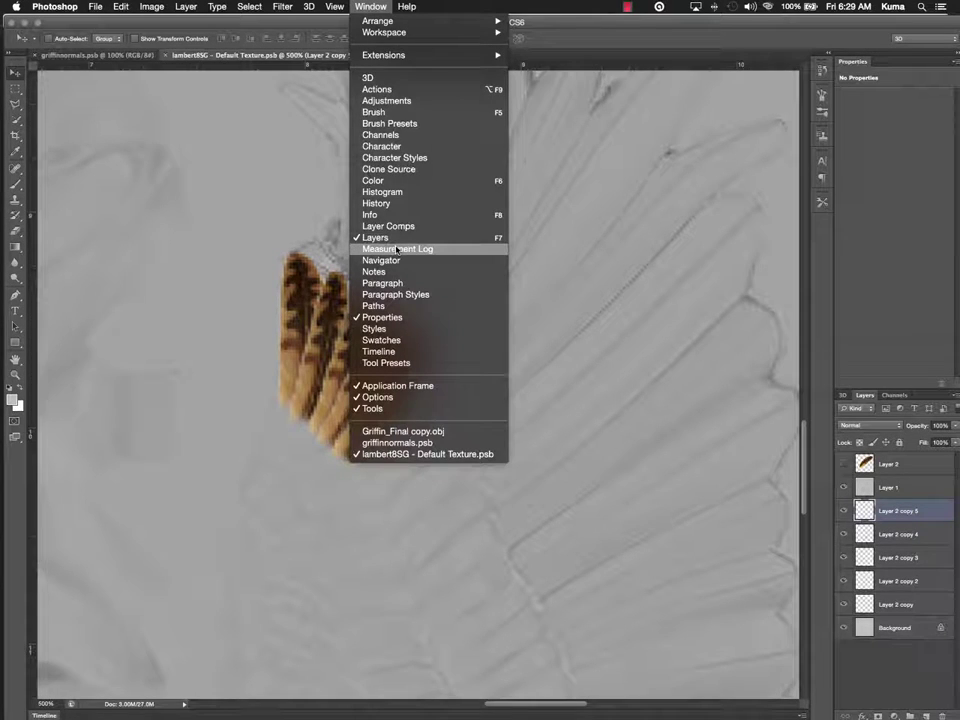
left_click(403, 431)
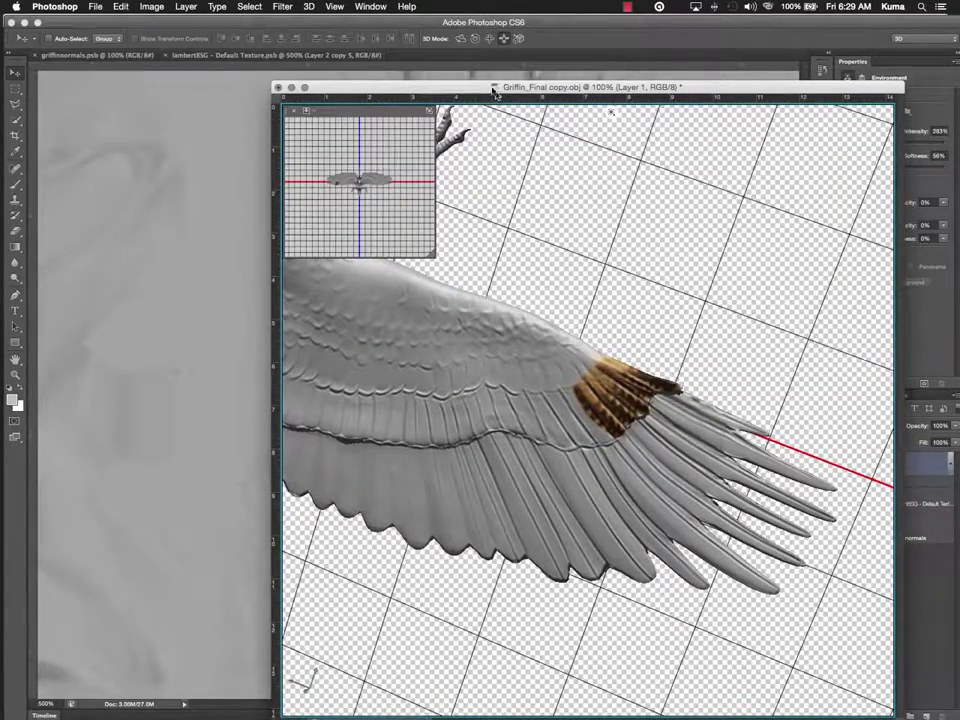
left_click_drag(494, 92, 442, 57)
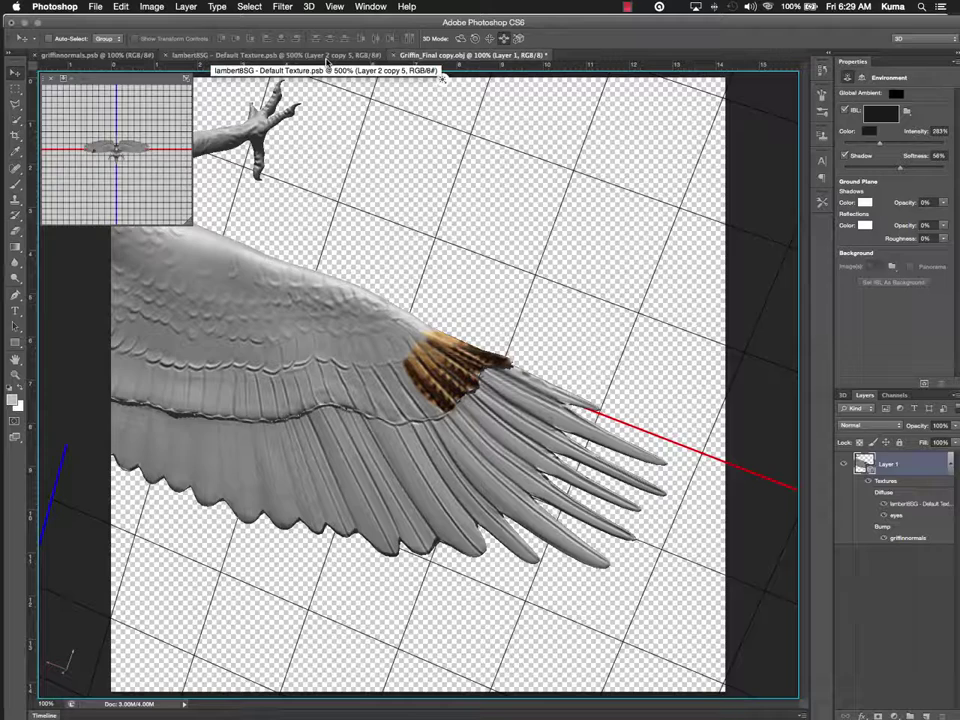
- Switch to the lambert8SG - Default Texture.psb document
left_click(326, 58)
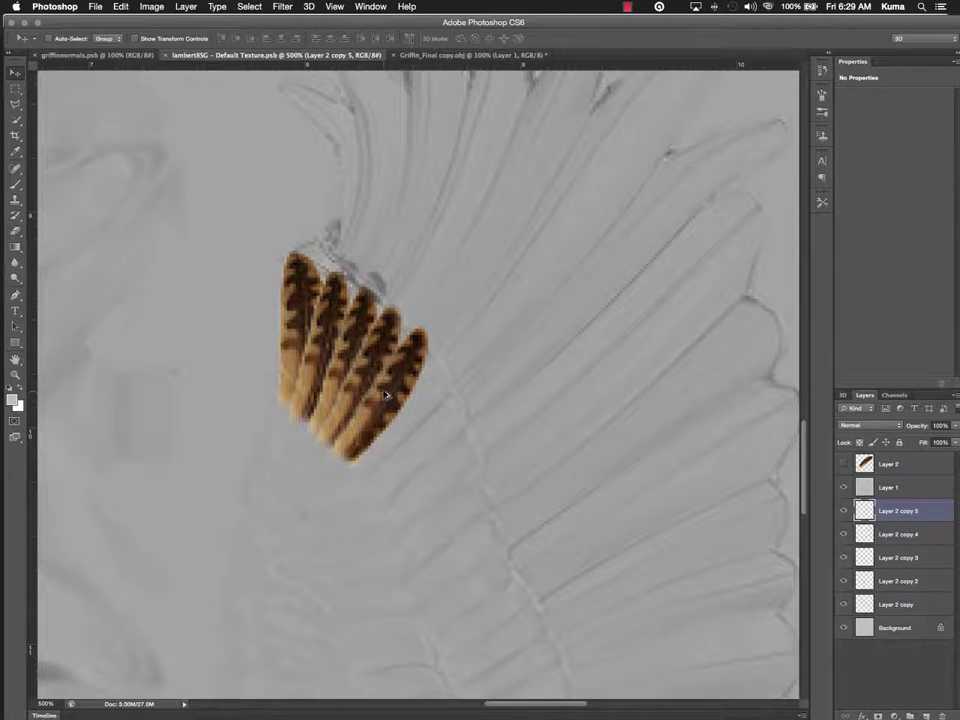
left_click_drag(388, 393, 409, 416)
key("super+z")
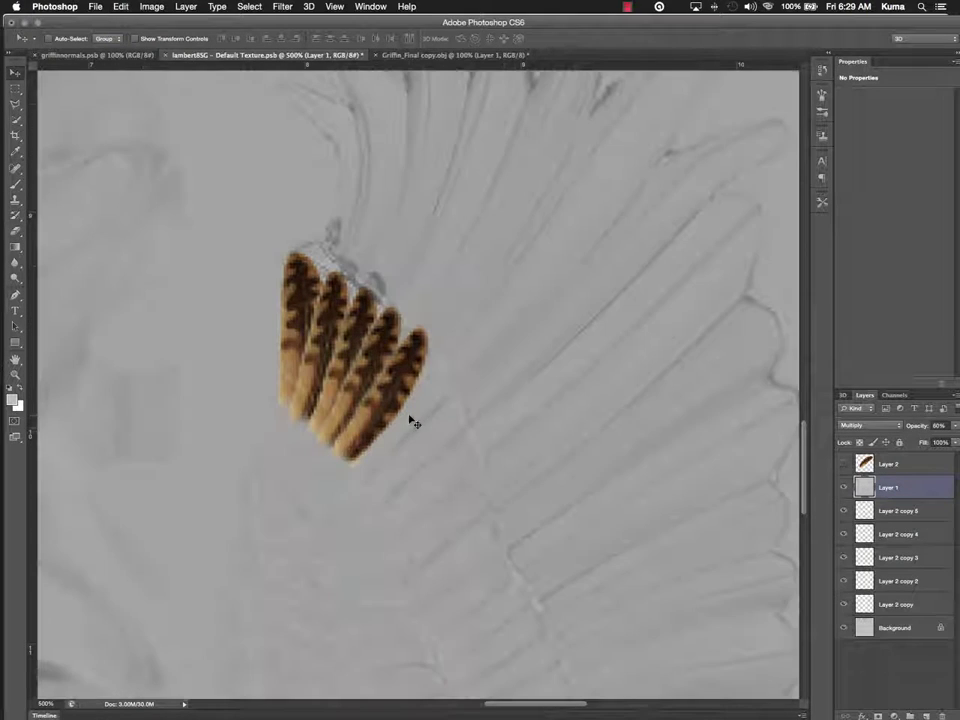
left_click(890, 514)
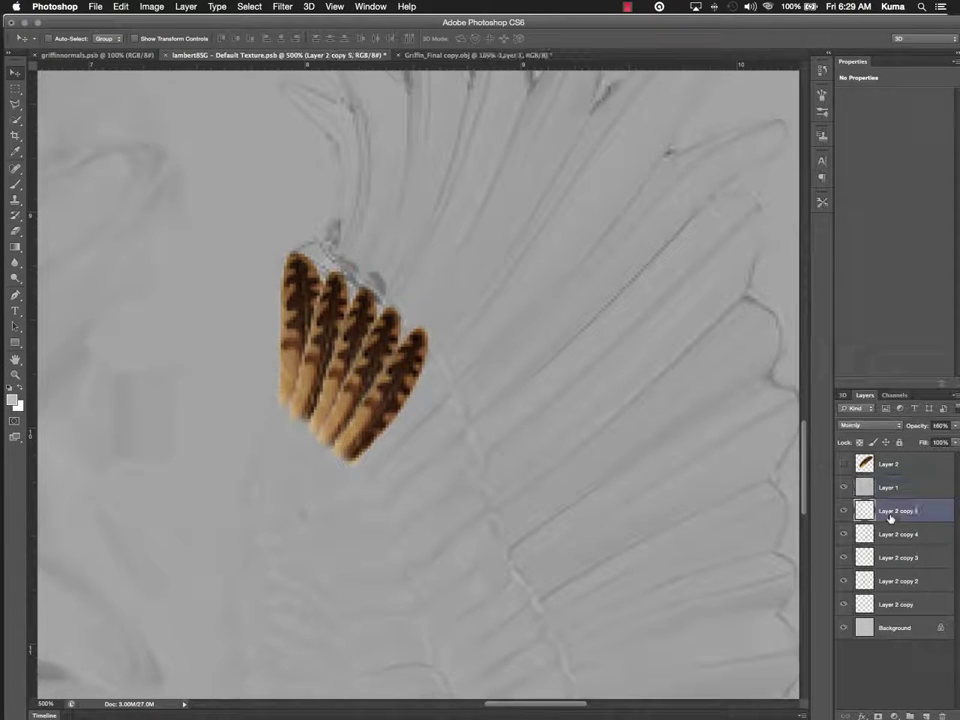
left_click_drag(405, 385, 435, 416)
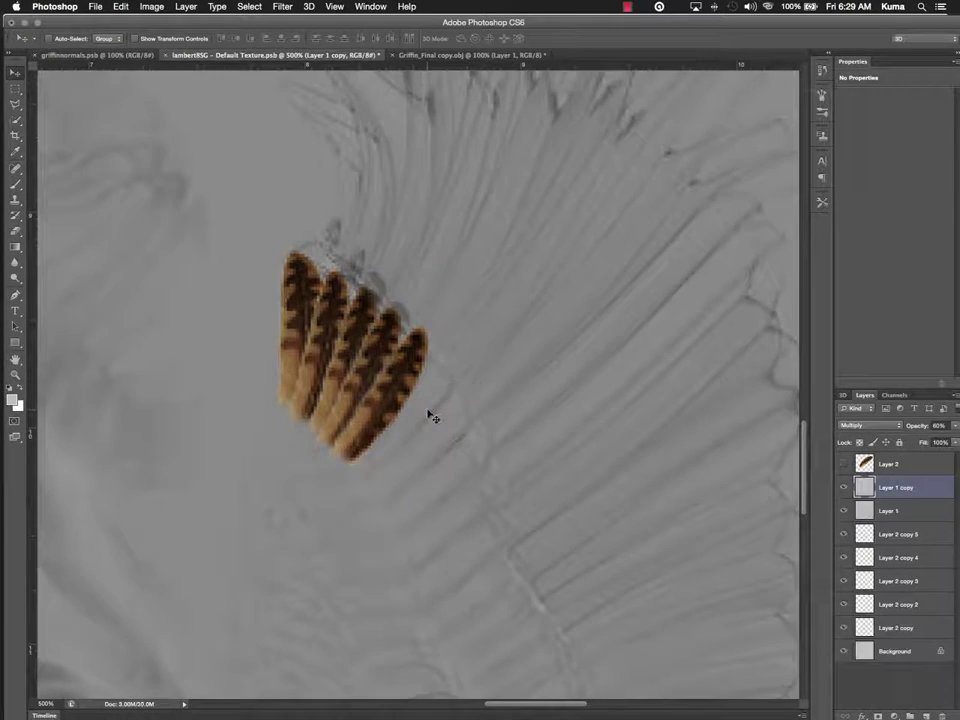
key("super+z")
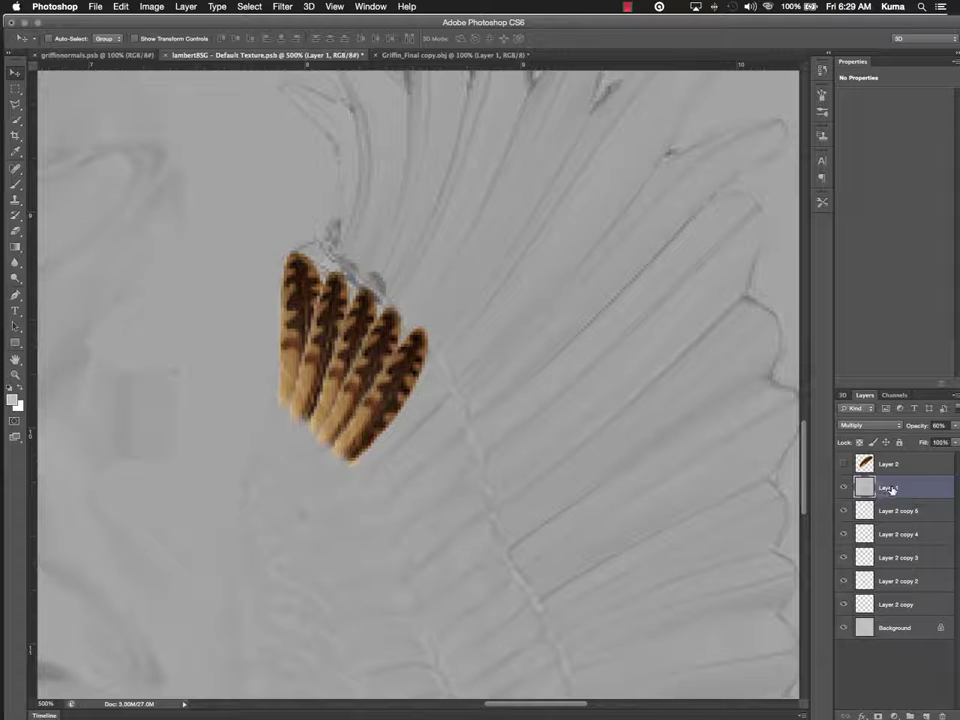
left_click(843, 487)
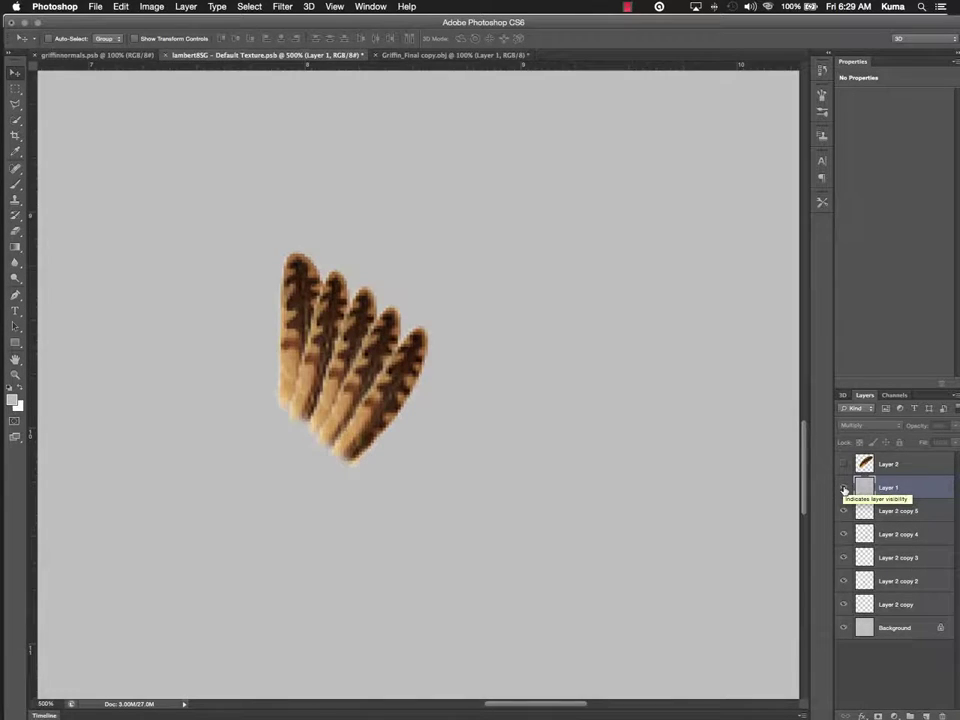
left_click(843, 487)
- On Layer 2 copy 5, duplicate the fifth feather onto the sixth outline and rotate it about 5.1° clockwise
left_click(898, 512)
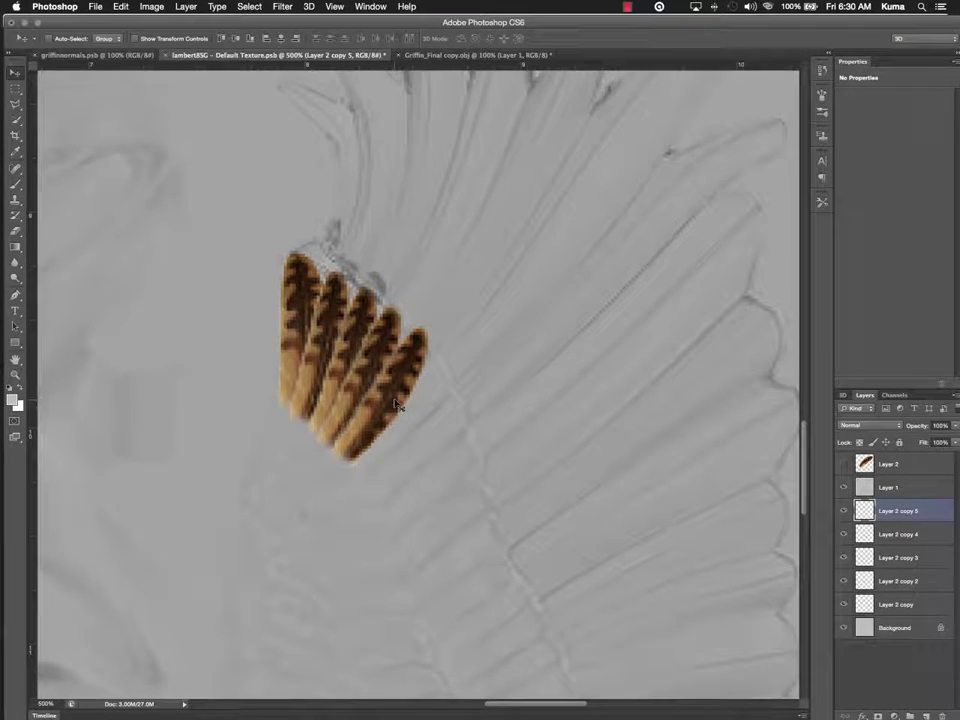
left_click_drag(397, 400, 414, 418)
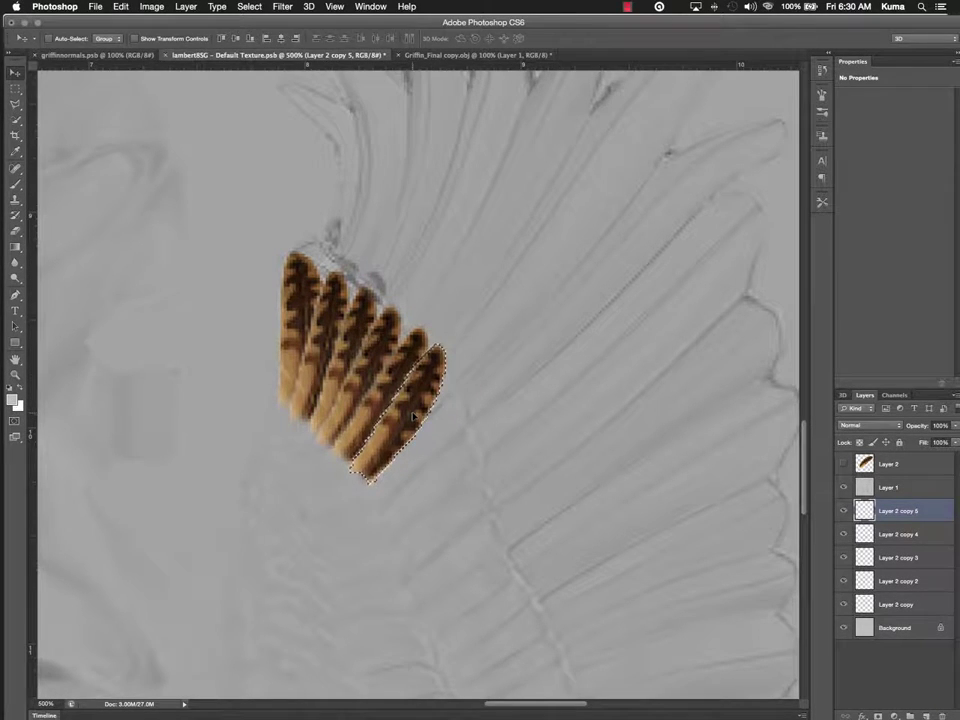
key("ctrl+t")
left_click_drag(486, 324, 489, 333)
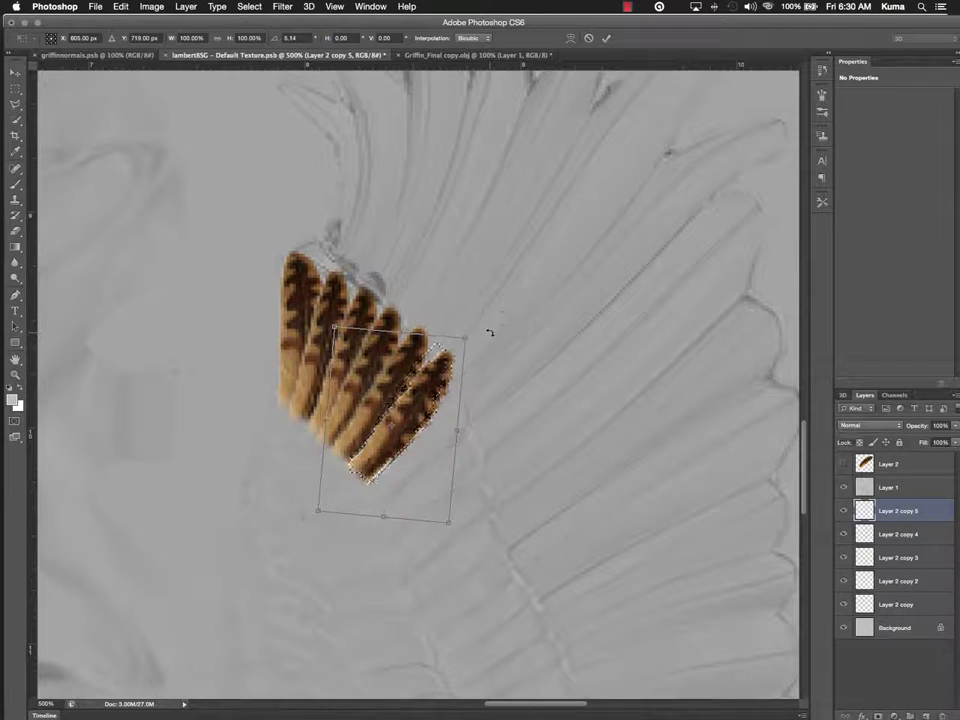
left_click_drag(433, 392, 433, 420)
key("Return")
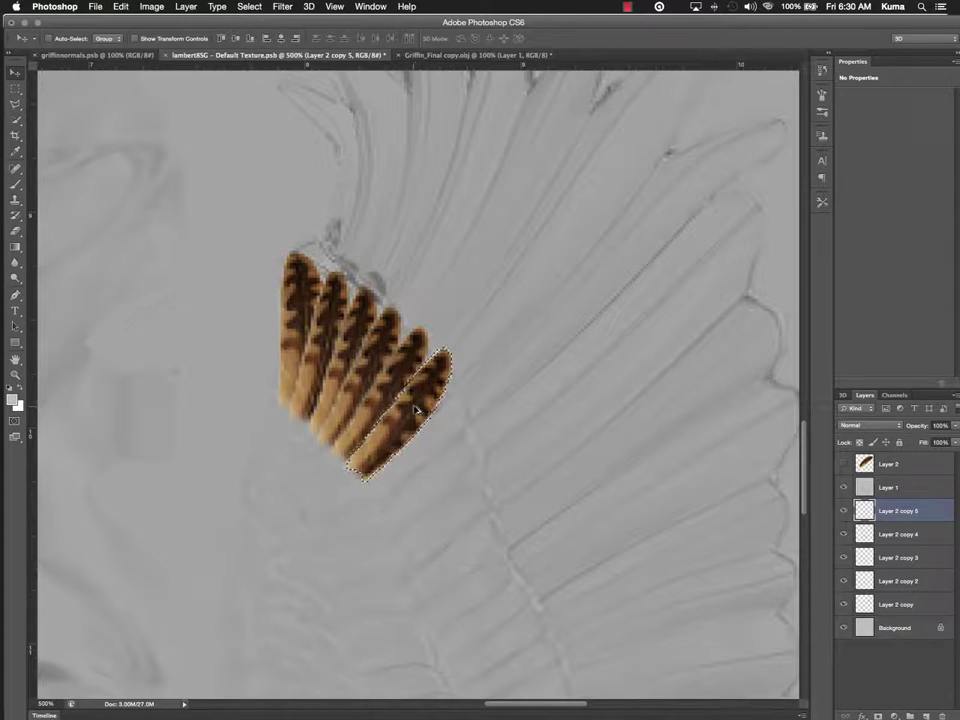
- Duplicate the sixth feather onto the seventh outline, rotate it about 4.5° clockwise, and pull in its upper outer corner to fit
left_click_drag(418, 410, 431, 434)
key("ctrl+t")
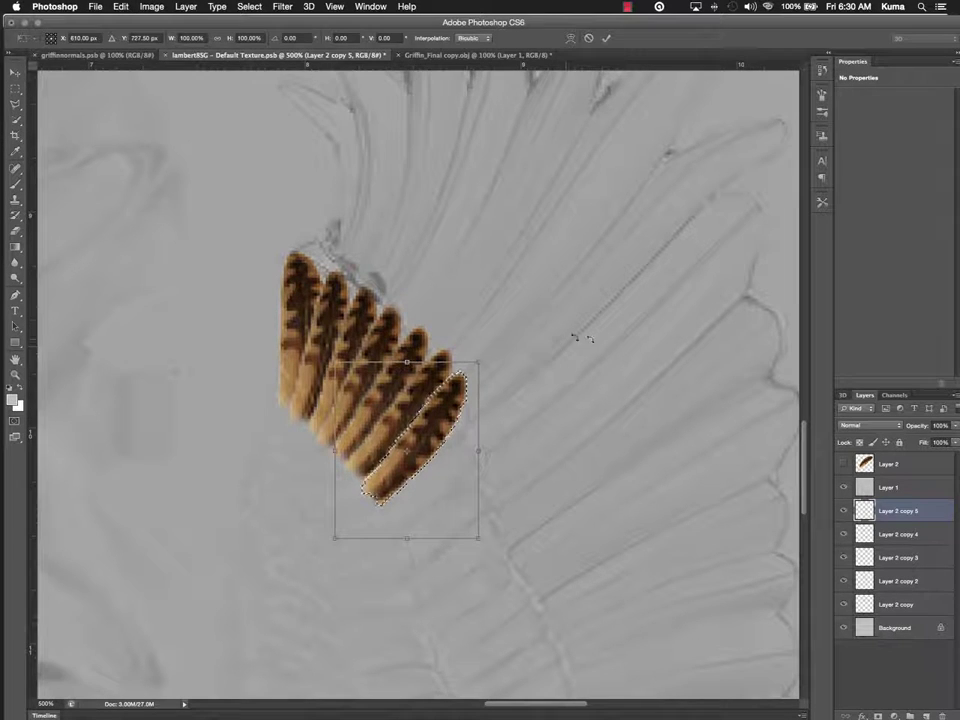
left_click_drag(536, 336, 541, 350)
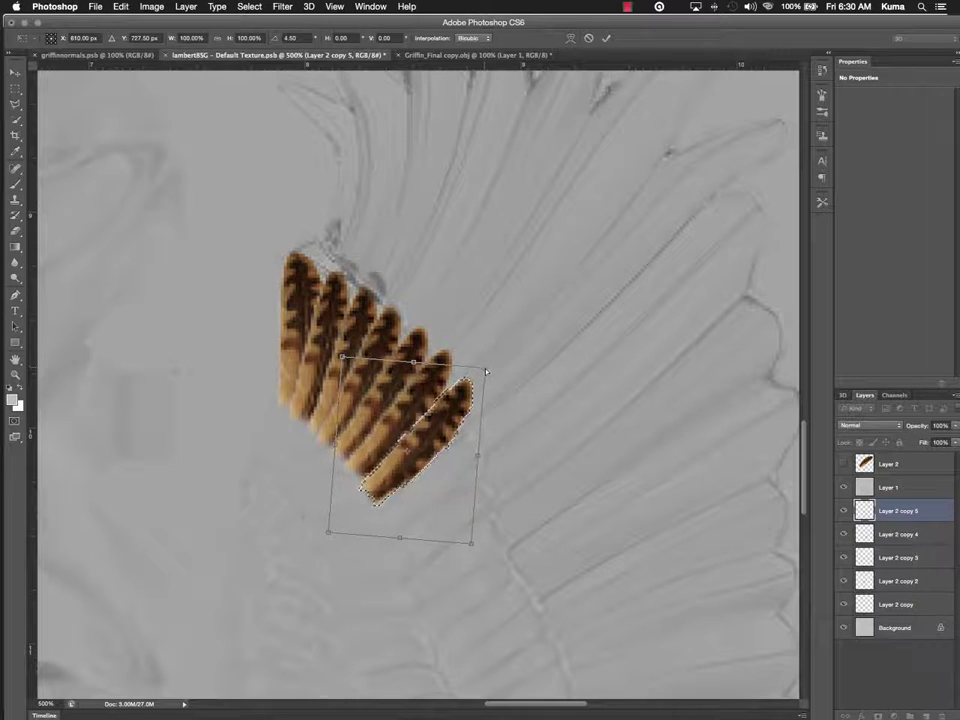
left_click_drag(486, 367, 474, 386)
key("Return")
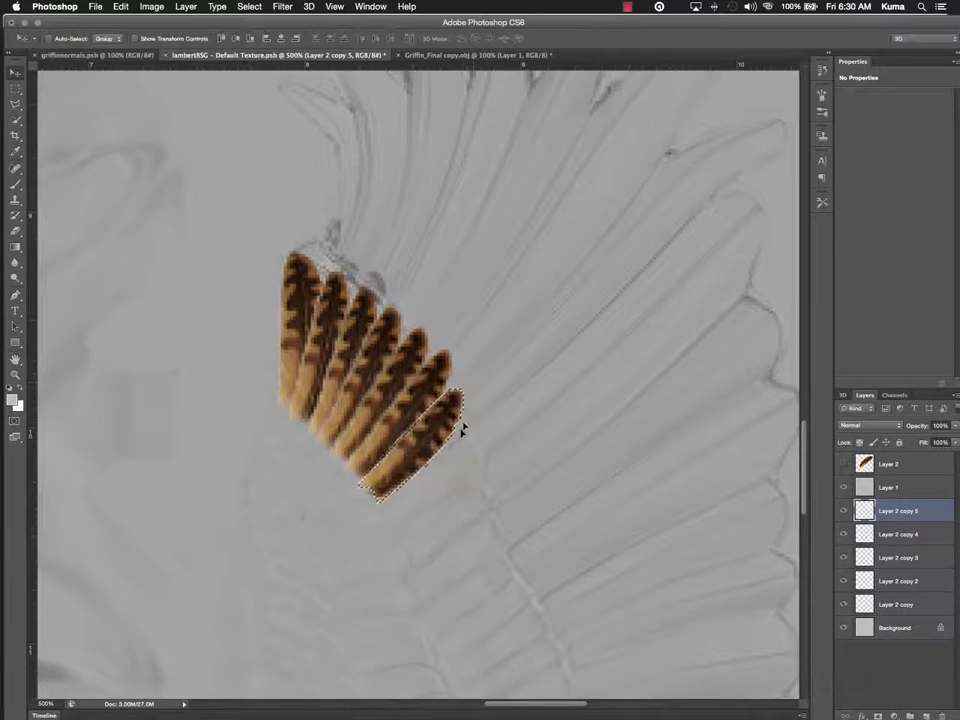
- Duplicate the seventh feather onto the eighth outline, rotate it about 6.9° clockwise, and distort its corners outward to fill the outline
left_click_drag(424, 451, 438, 482)
key("ctrl+t")
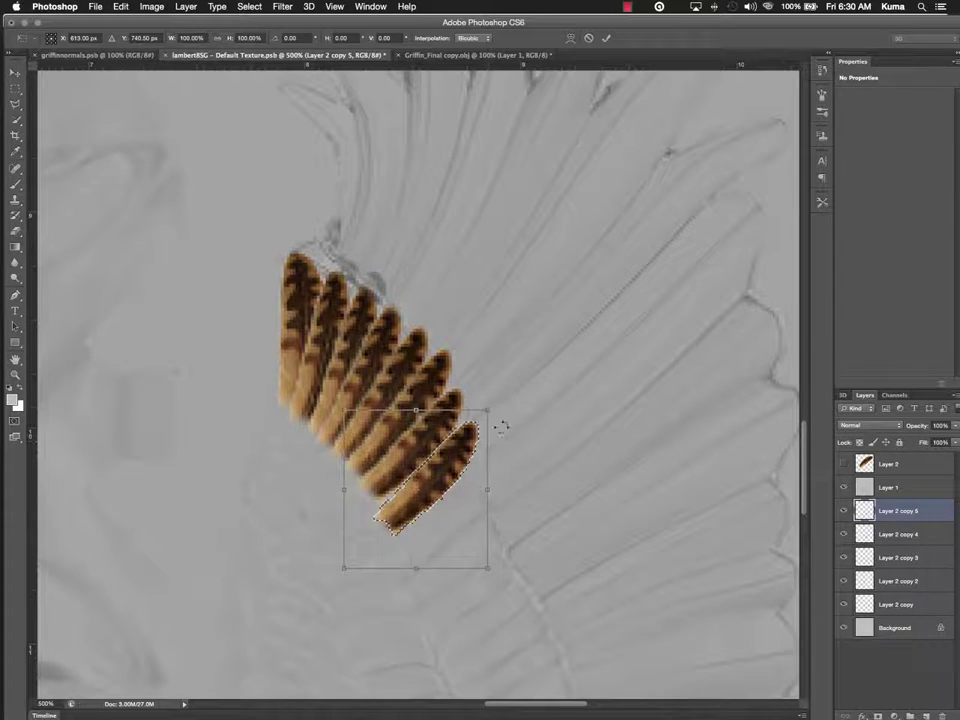
mouse_move(522, 410)
left_mouse_down()
mouse_move(529, 433)
mouse_move(524, 420)
left_mouse_up()
left_click_drag(454, 466, 457, 466)
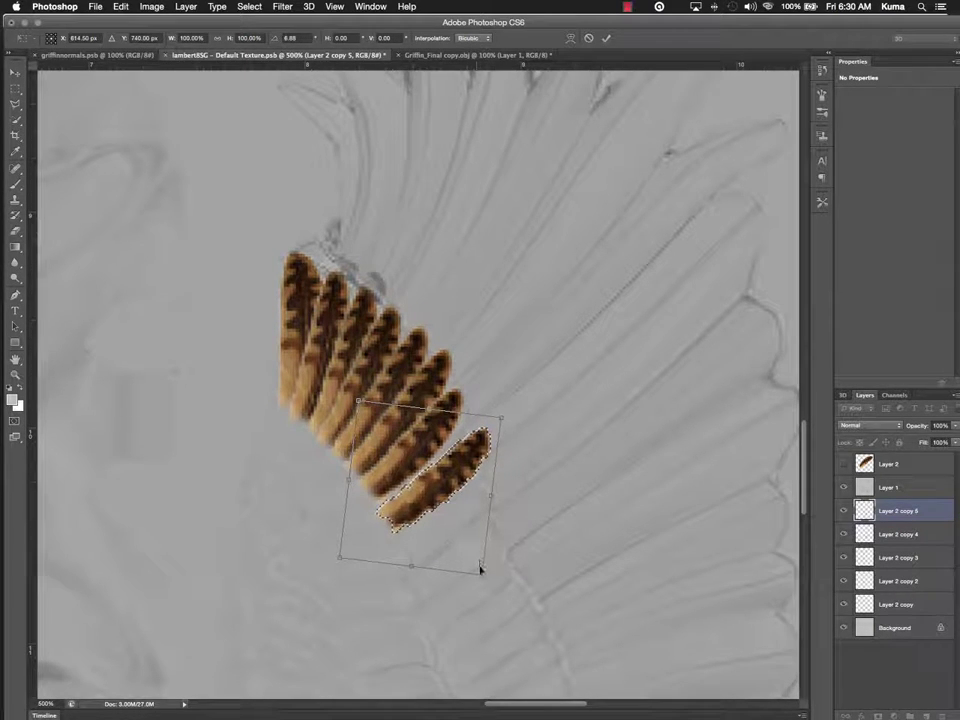
left_click_drag(482, 577, 489, 584)
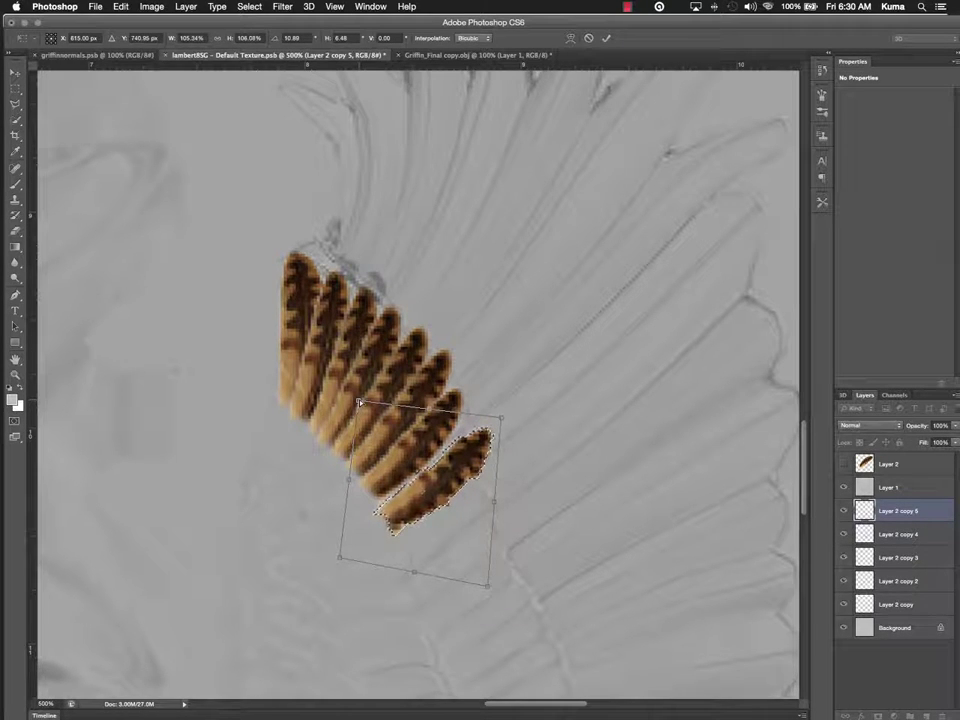
left_click_drag(359, 398, 348, 384)
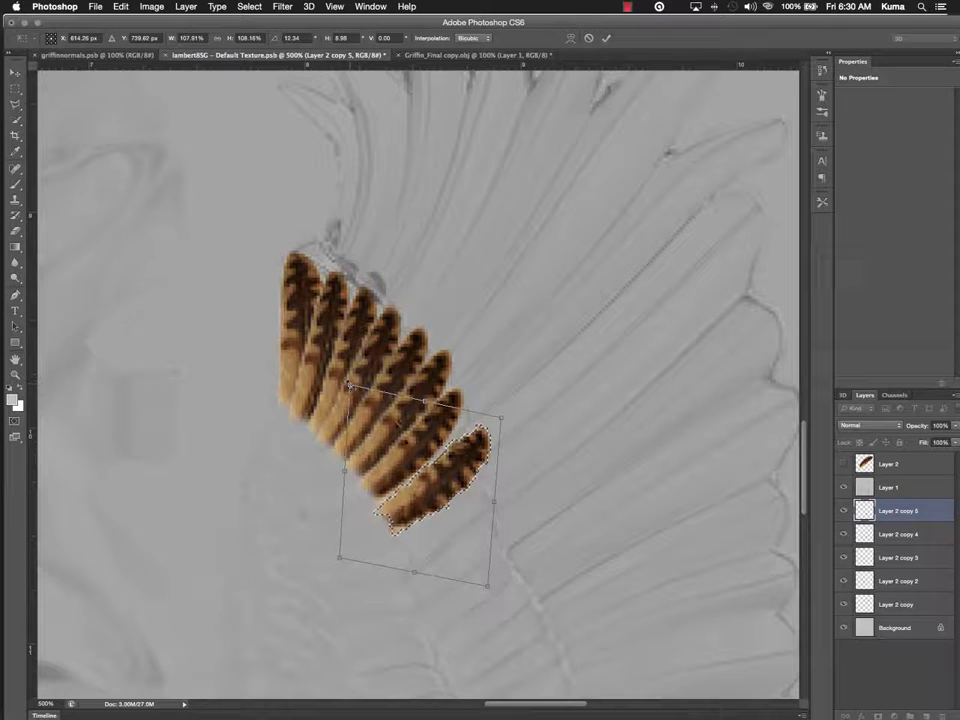
left_click_drag(451, 482, 450, 478)
key("Return")
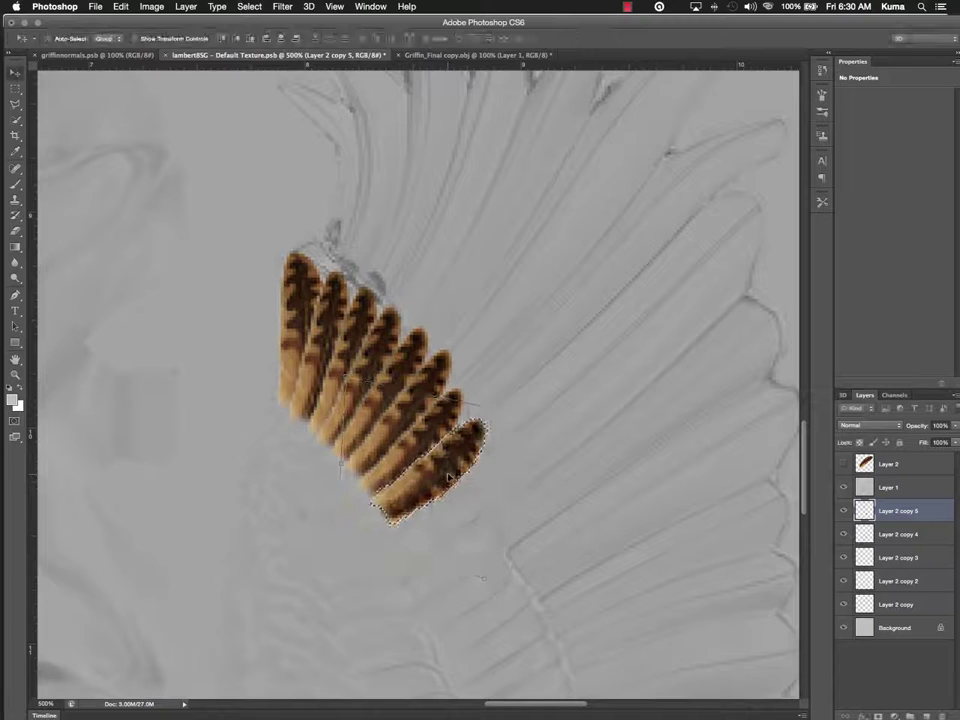
- Duplicate the eighth feather onto the ninth outline, rotate it about 6.7° clockwise, and nudge it up against the row
left_click_drag(446, 489, 450, 513)
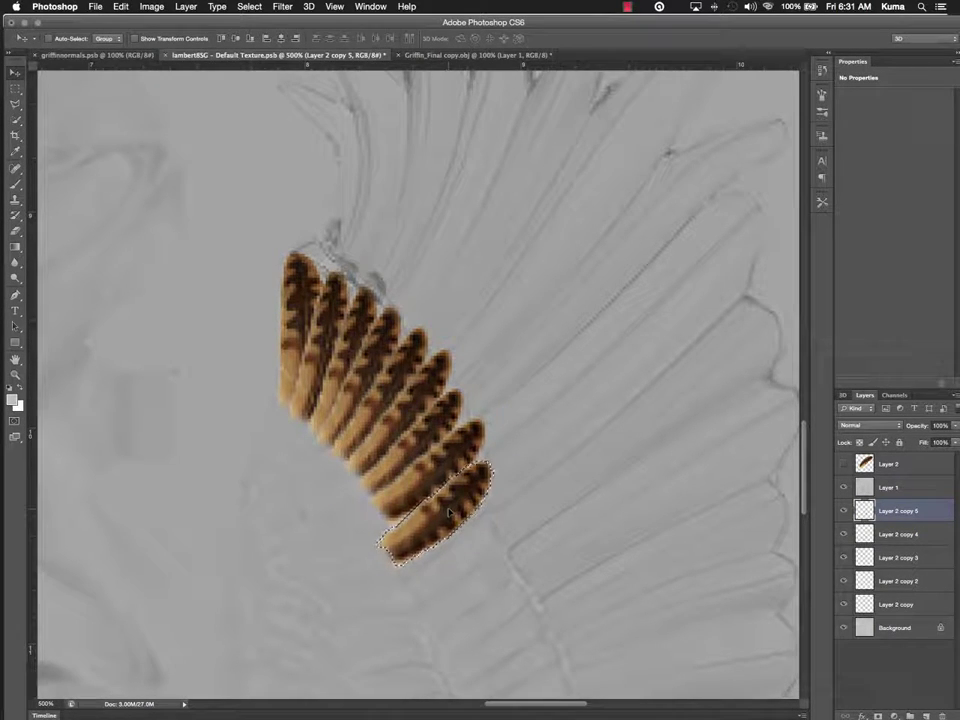
key("ctrl+t")
mouse_move(540, 429)
left_mouse_down()
mouse_move(548, 458)
mouse_move(540, 470)
mouse_move(547, 434)
left_mouse_up()
left_click_drag(473, 513, 473, 505)
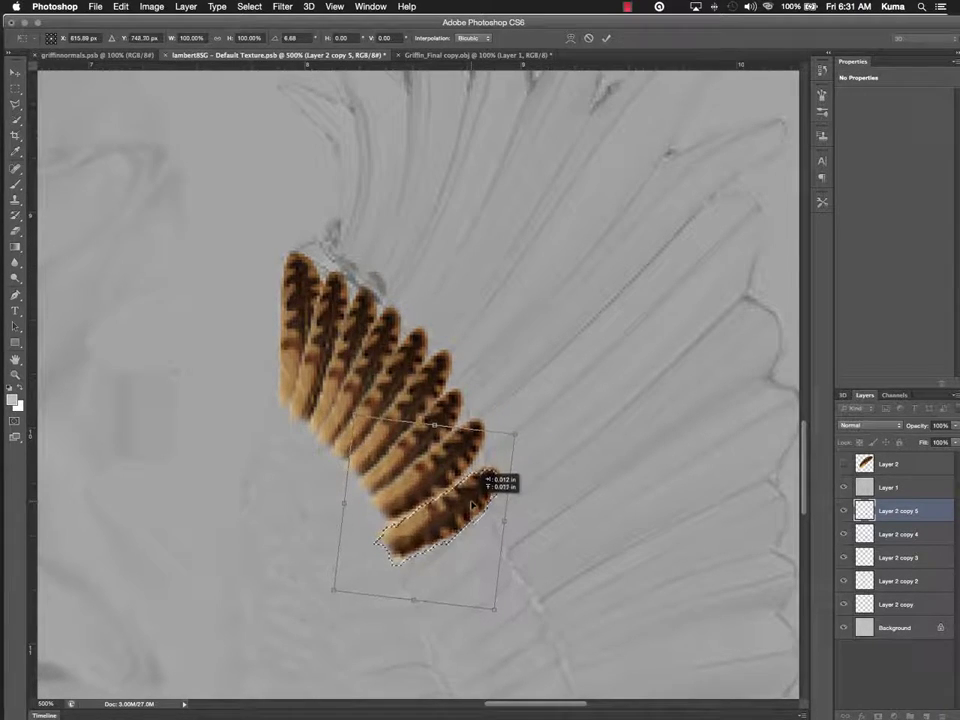
key("Return")
- Commit the ninth feather's placement, deselect it, and softly erase its inner base end to blend with the row
key("e")
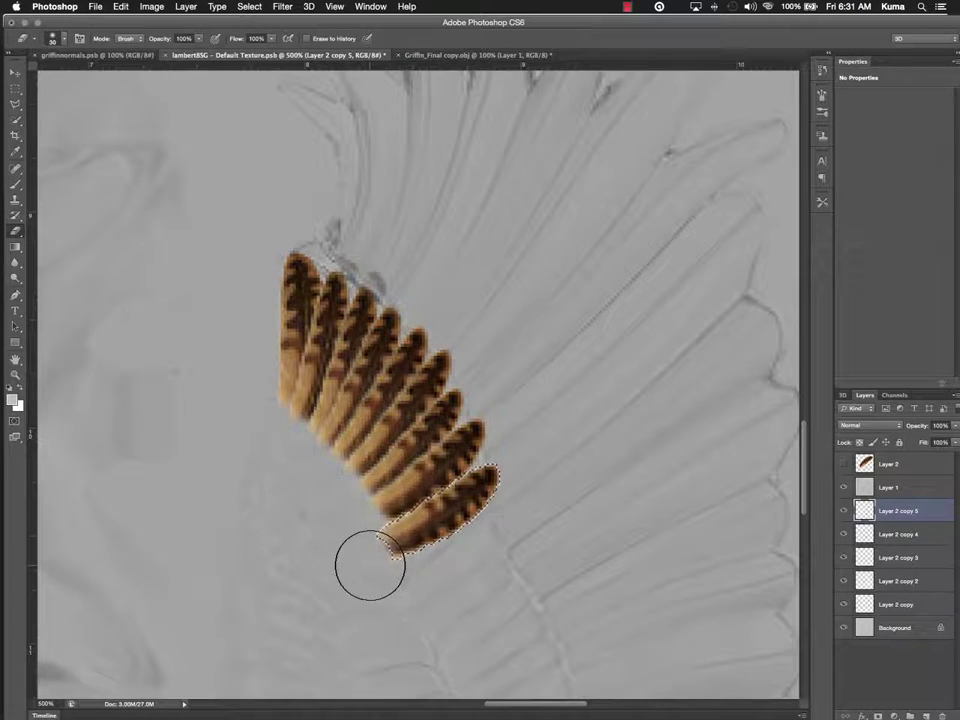
key("super+d")
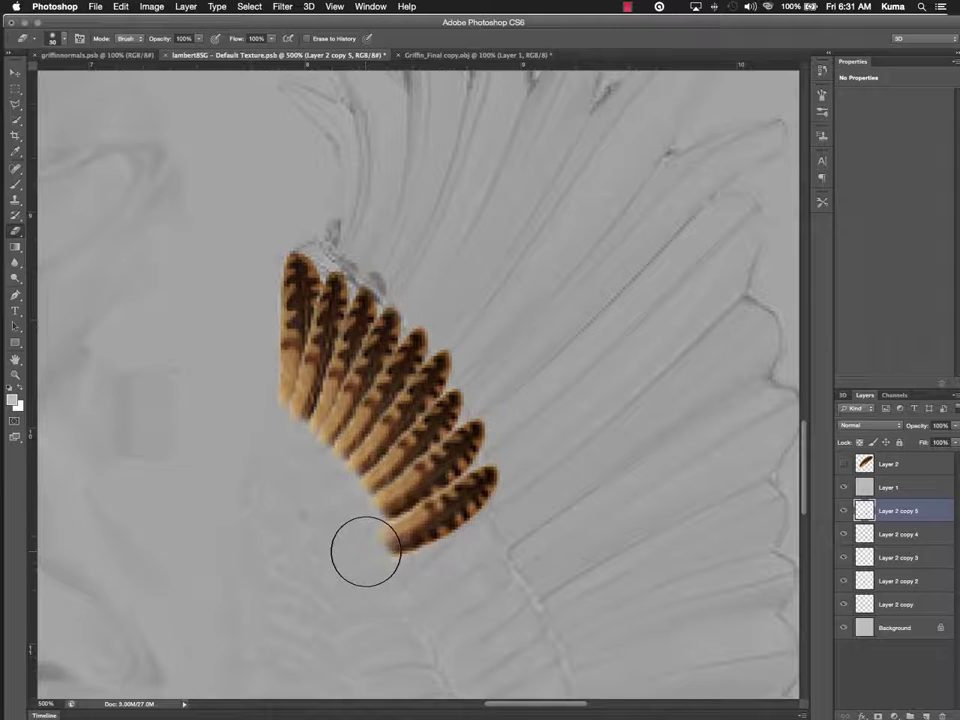
left_click_drag(358, 542, 367, 547)
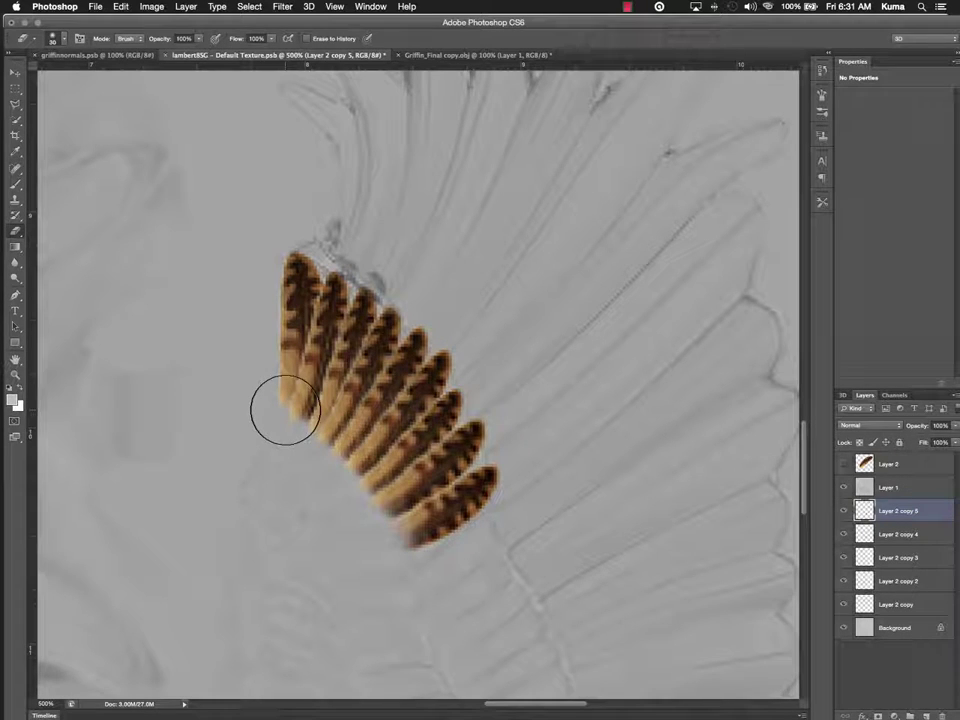
- Check the finished feather row on the griffin model's wing, and return to the default texture document
left_click(66, 55)
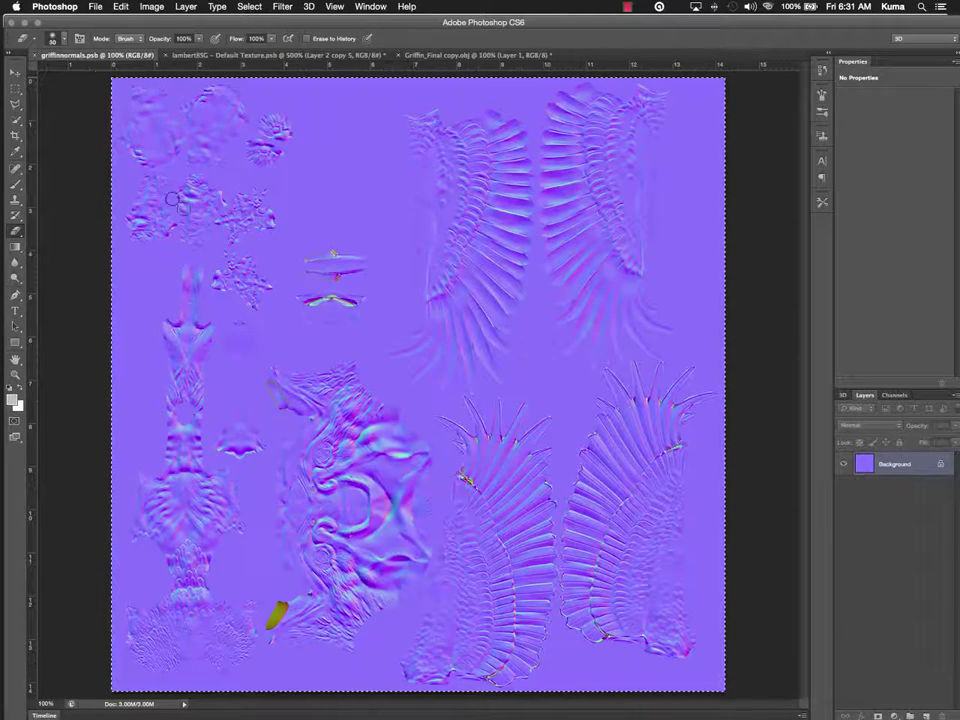
left_click(456, 55)
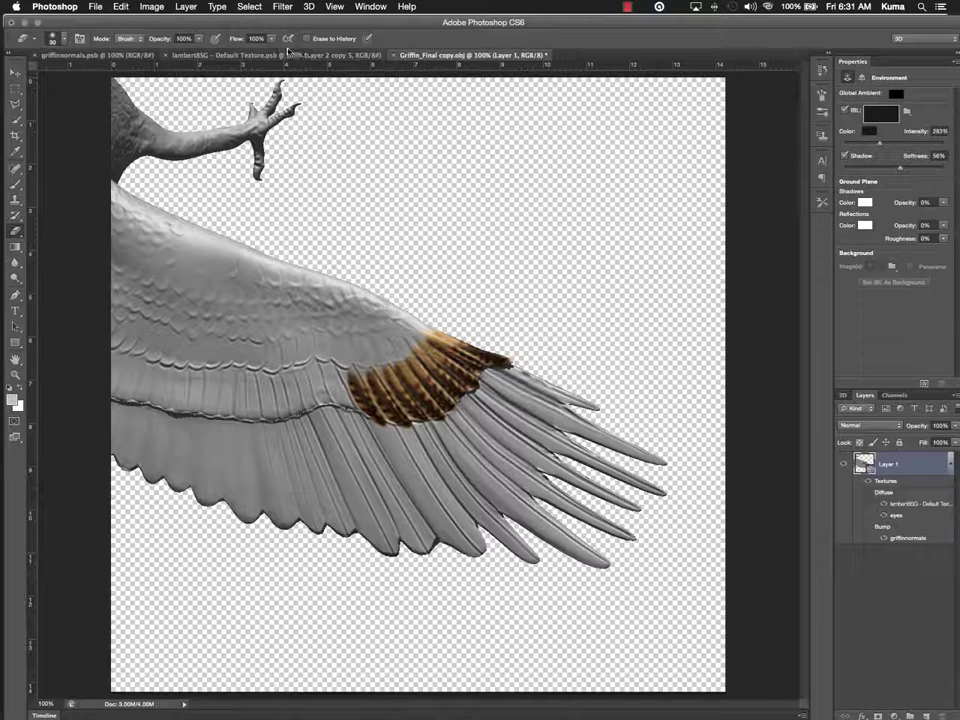
left_click(287, 57)
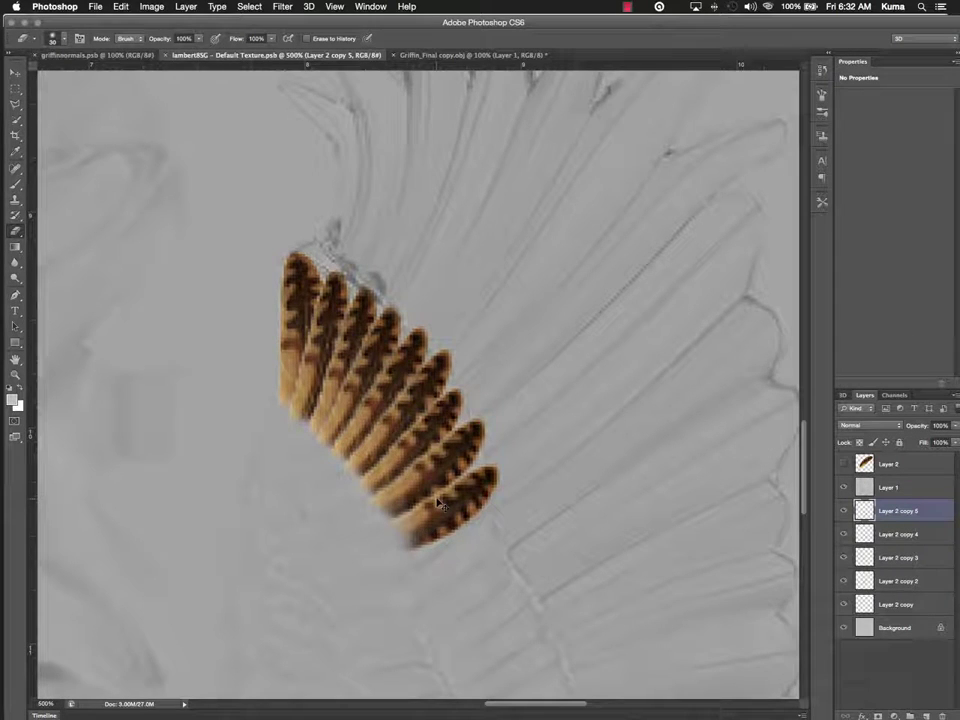
- Sample the dark brown from the feather row as the painting colour for the Brush
scroll(440, 505, "down", 5)
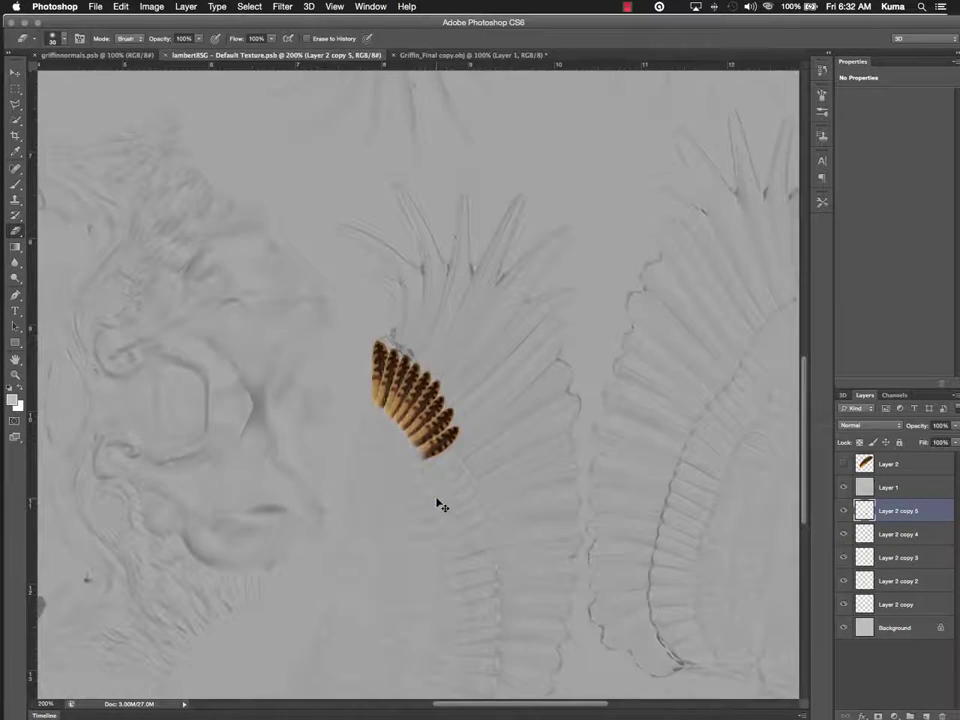
key("super+minus")
key("super+equal")
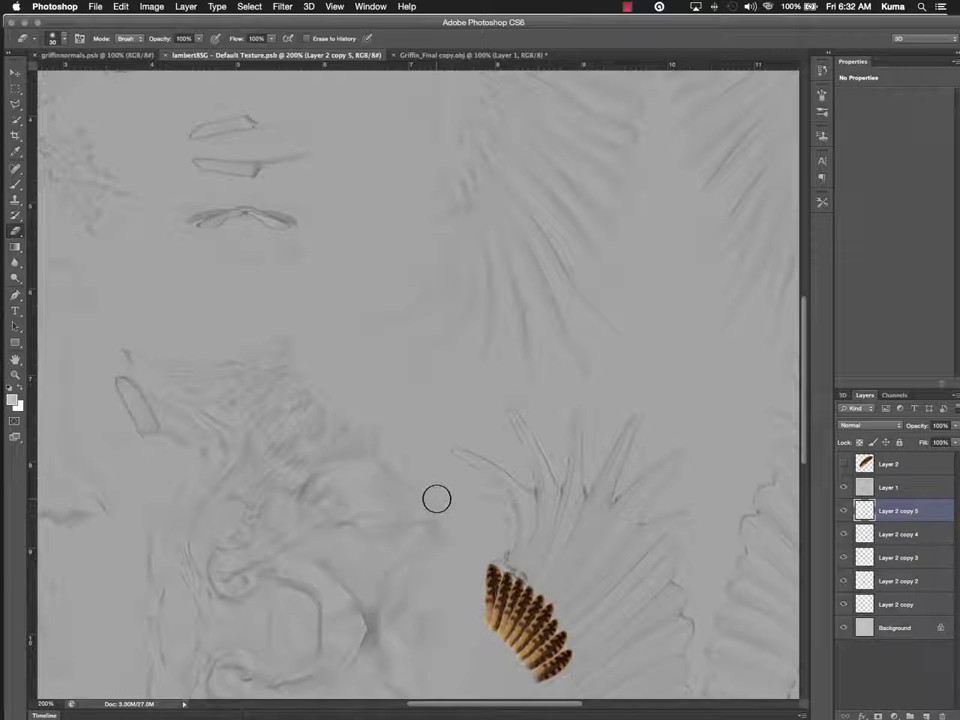
left_click_drag(535, 485, 364, 321)
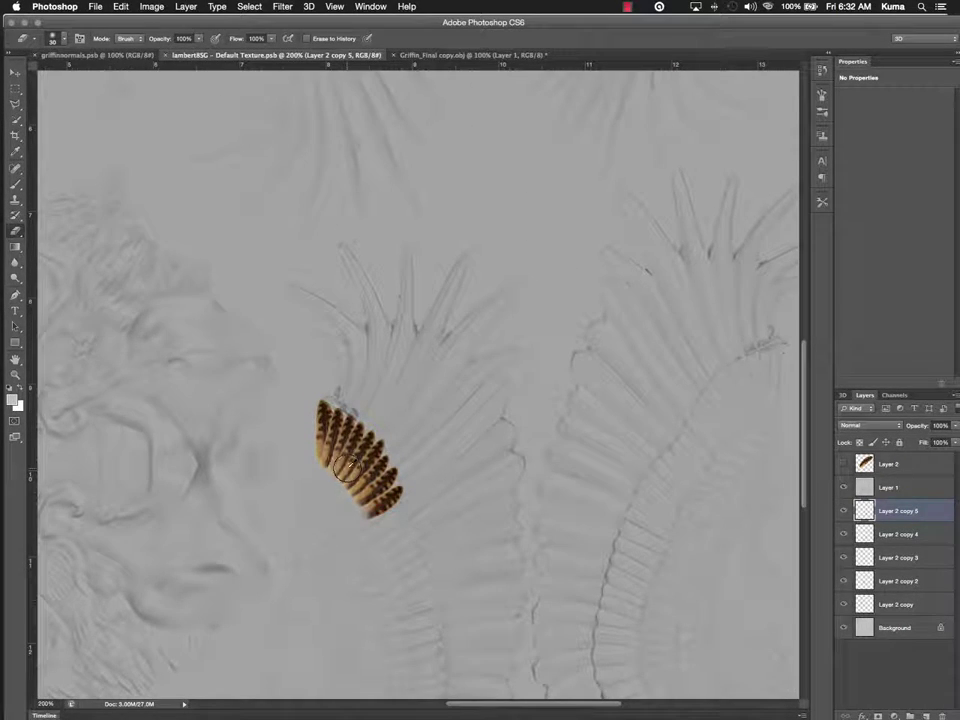
key("i")
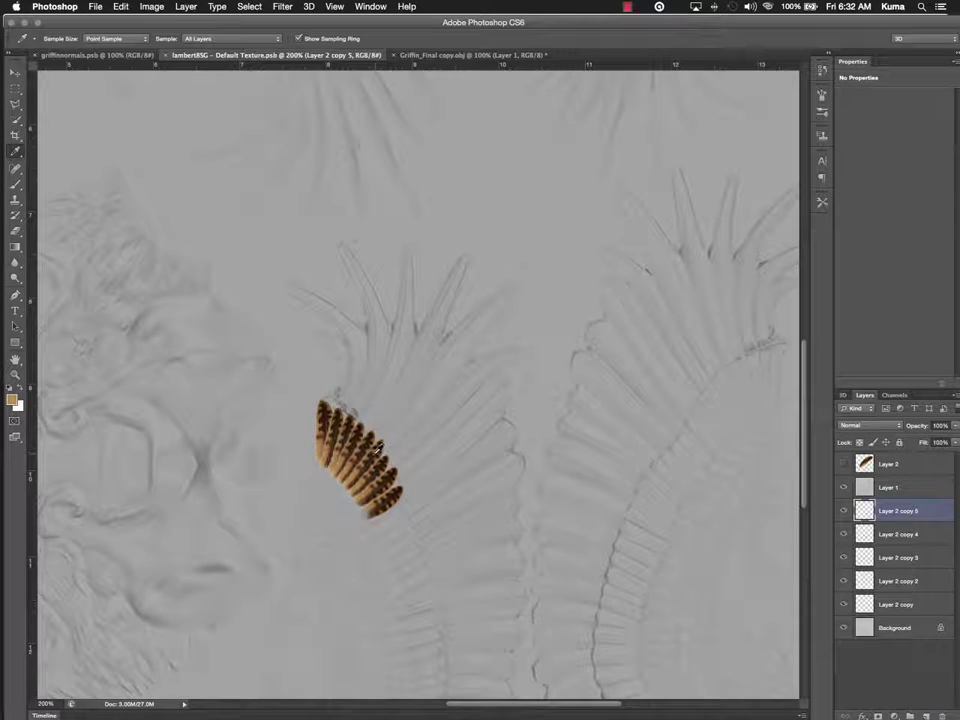
left_click(378, 448)
key("b")
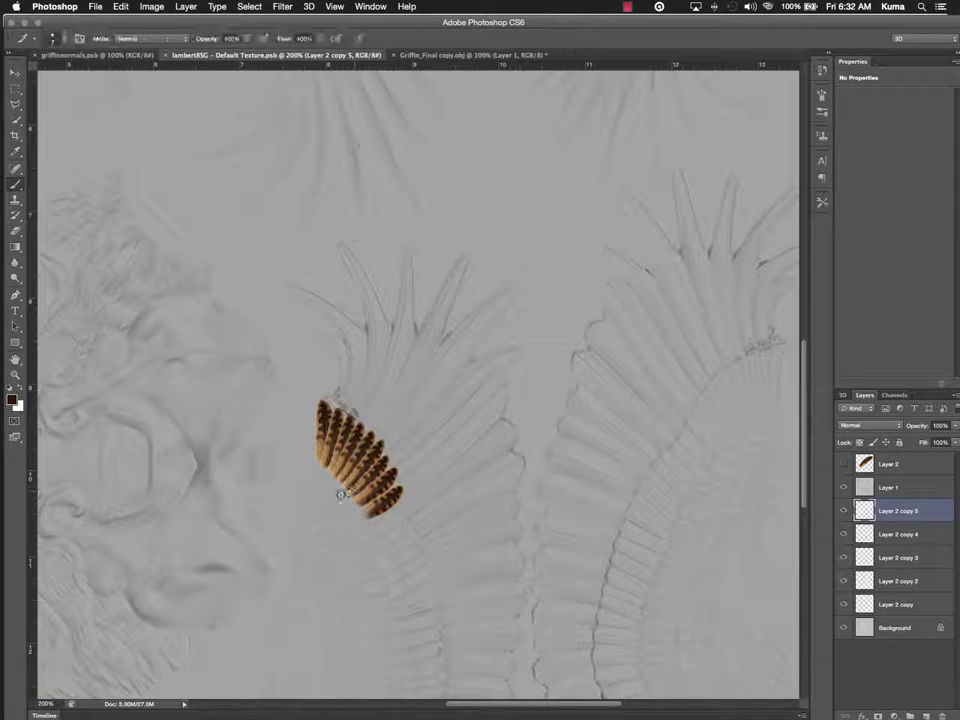
left_click_drag(276, 488, 279, 268)
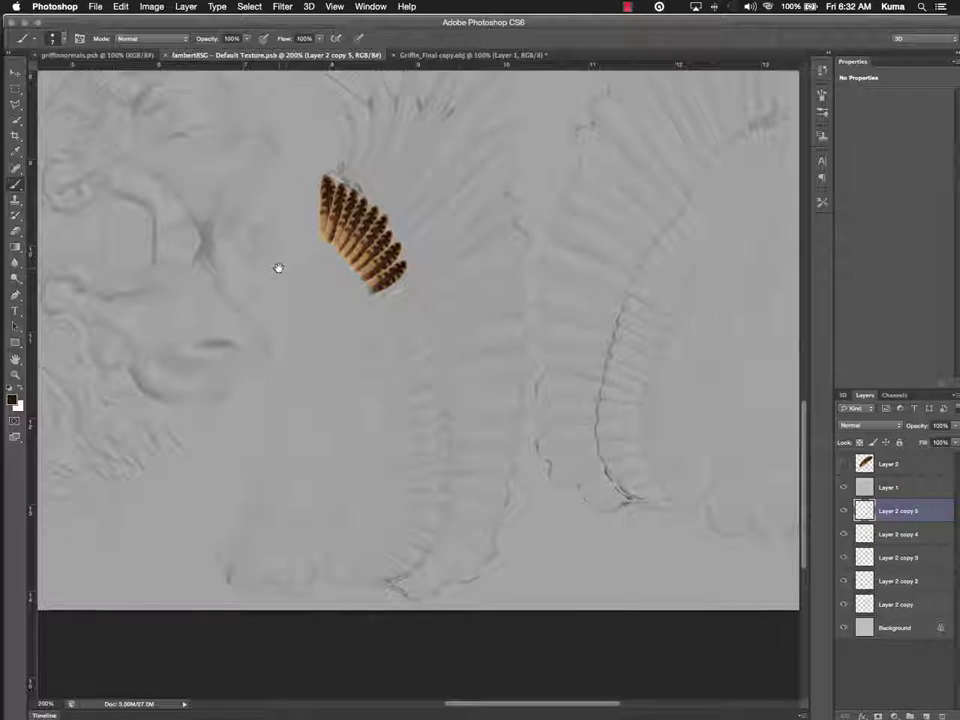
- Try a hard-edged dark brown stroke down the wing's inner area below the feathers, and undo it
key("bracketright")
key("bracketright")
key("bracketright")
key("bracketright")
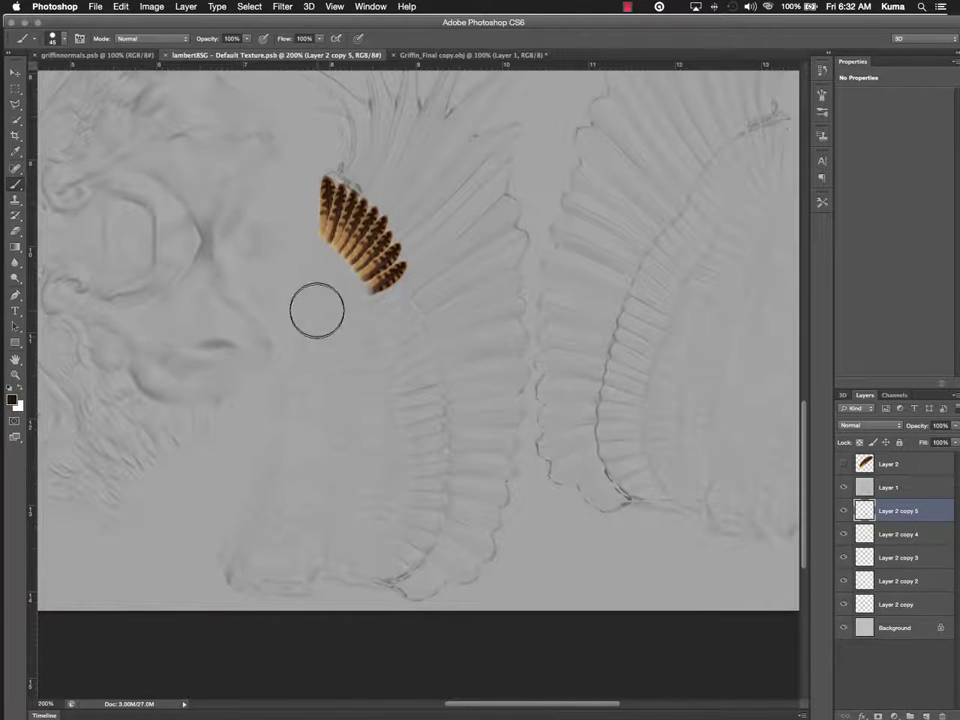
left_click(312, 262)
mouse_move(315, 291)
left_mouse_down()
mouse_move(310, 393)
mouse_move(245, 530)
left_mouse_up()
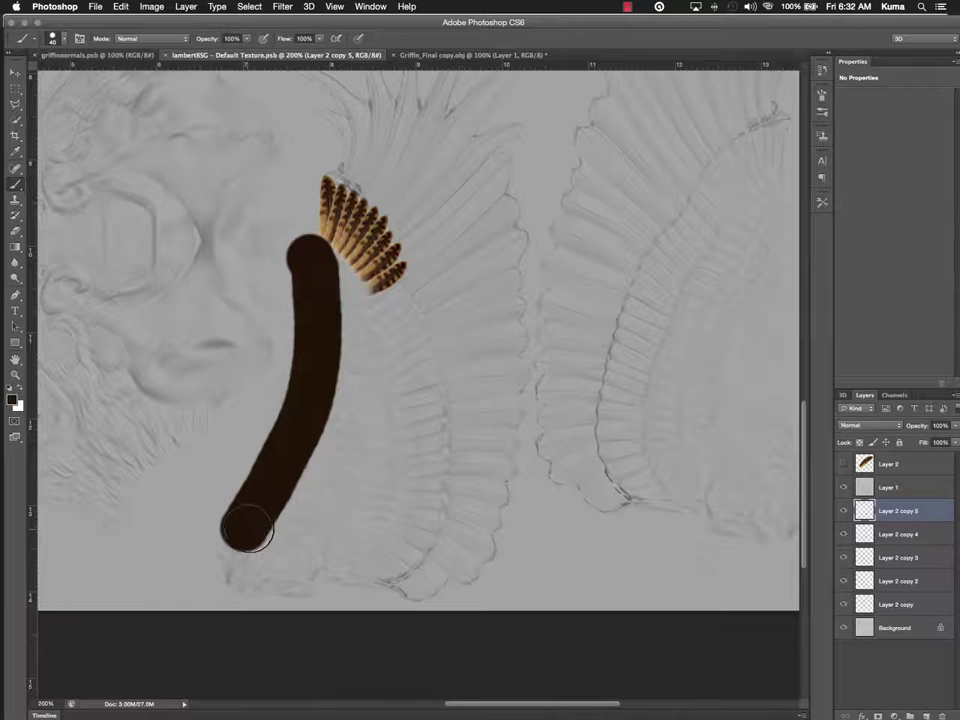
left_click(201, 504)
key("super+alt+z")
key("super+alt+z")
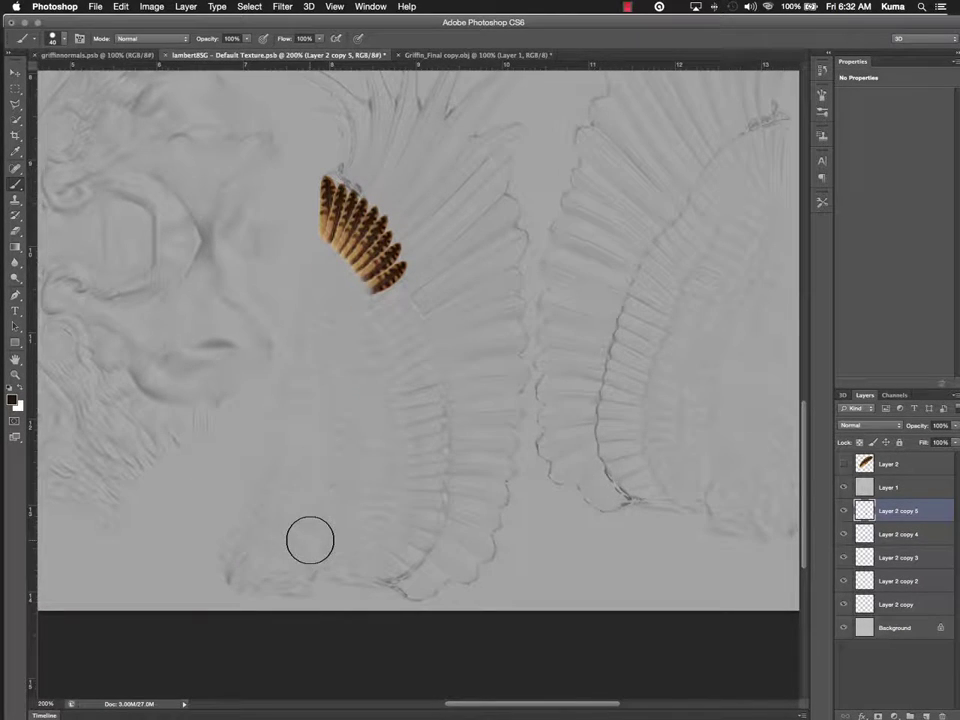
- Set the Brush to 69% opacity with a soft 40 px tip and dab dark brown at the wing's lower inner end
left_click(246, 38)
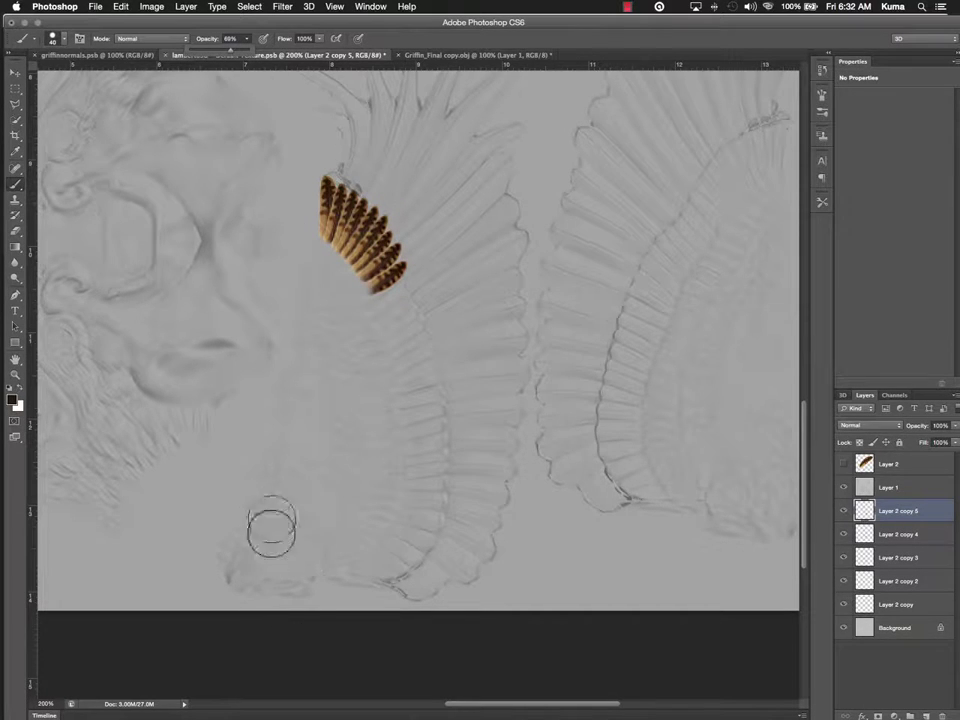
left_click(62, 37)
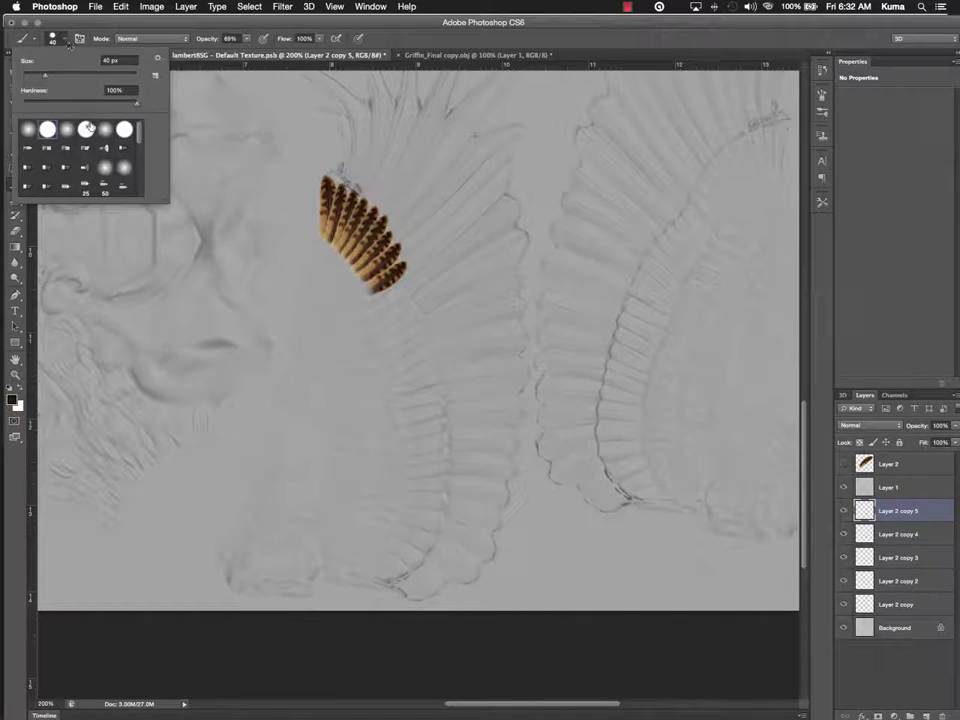
left_click(249, 555)
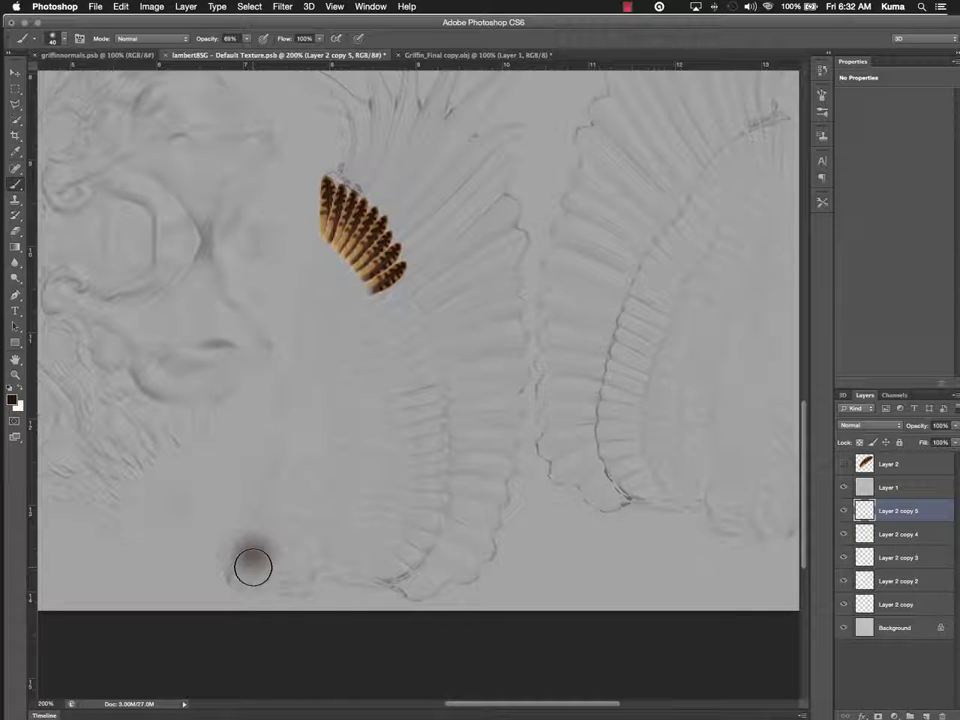
key("v")
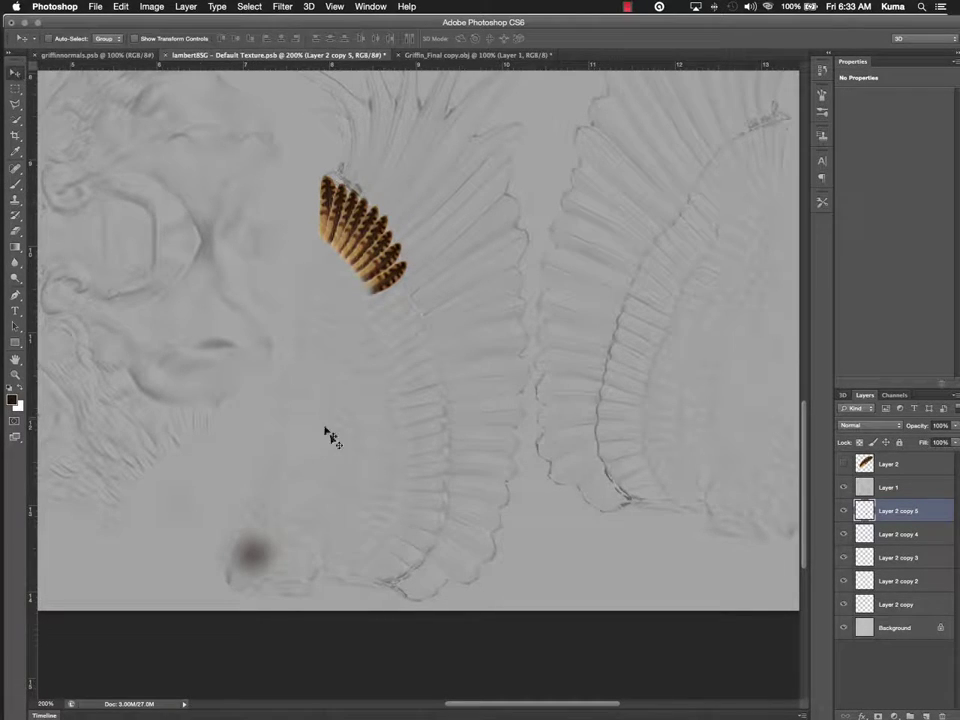
key("b")
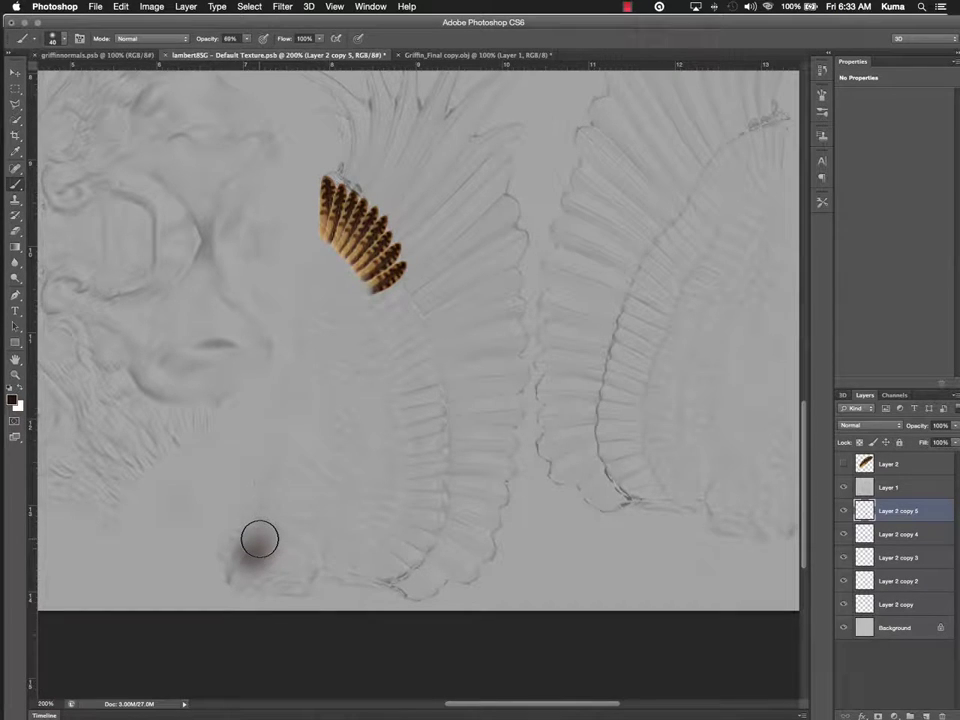
left_click(255, 538)
- Add a new layer above the feather copies and paint the wing's inner area dark brown up to the feather bases
left_click(186, 7)
mouse_move(195, 20)
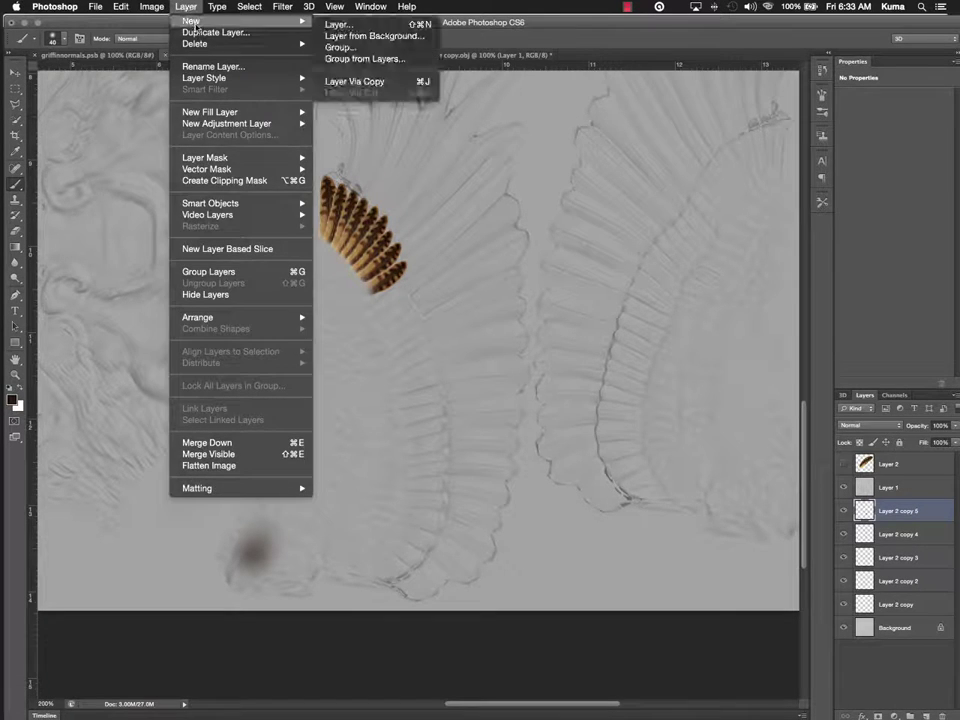
left_click(340, 25)
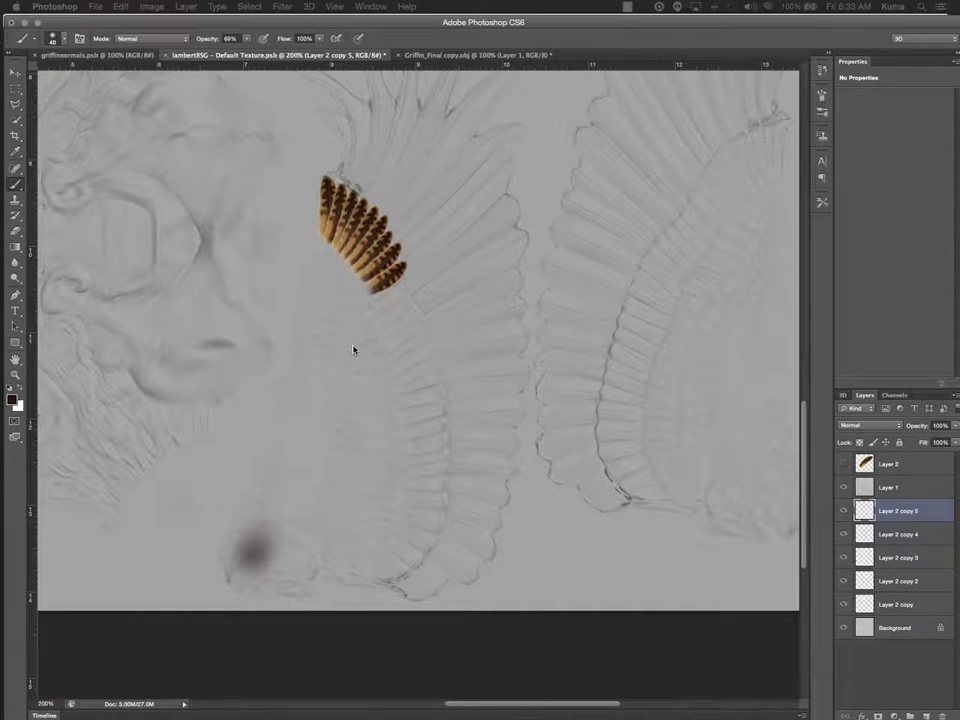
key("Return")
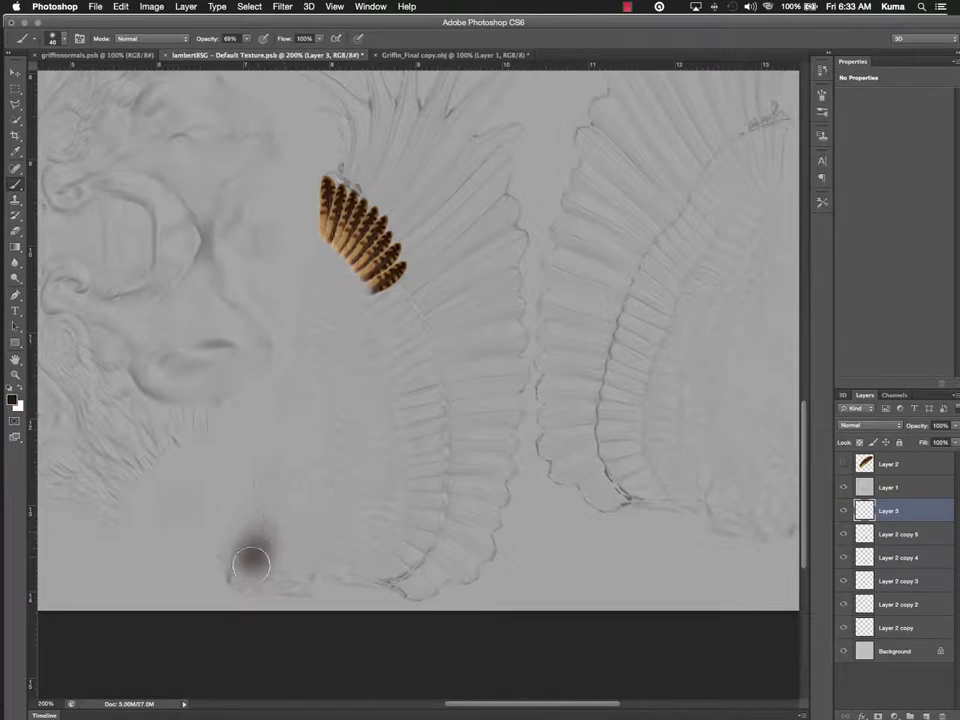
mouse_move(251, 565)
left_mouse_down()
mouse_move(292, 482)
mouse_move(249, 569)
mouse_move(283, 515)
mouse_move(316, 412)
mouse_move(316, 282)
mouse_move(304, 450)
mouse_move(250, 570)
mouse_move(285, 565)
mouse_move(311, 457)
mouse_move(320, 256)
mouse_move(300, 574)
mouse_move(266, 580)
mouse_move(288, 572)
mouse_move(325, 278)
mouse_move(332, 354)
mouse_move(297, 481)
mouse_move(255, 575)
mouse_move(303, 516)
mouse_move(283, 548)
mouse_move(305, 525)
mouse_move(326, 290)
mouse_move(306, 542)
mouse_move(289, 565)
mouse_move(304, 570)
mouse_move(342, 550)
mouse_move(372, 462)
mouse_move(362, 366)
mouse_move(336, 290)
mouse_move(366, 372)
mouse_move(361, 510)
mouse_move(358, 340)
mouse_move(386, 456)
mouse_move(338, 549)
mouse_move(372, 499)
mouse_move(378, 519)
mouse_move(334, 556)
mouse_move(347, 383)
mouse_move(324, 538)
mouse_move(342, 409)
mouse_move(313, 540)
mouse_move(277, 577)
mouse_move(357, 557)
mouse_move(370, 493)
mouse_move(360, 374)
mouse_move(338, 309)
mouse_move(355, 347)
mouse_move(335, 542)
mouse_move(345, 453)
mouse_move(331, 482)
mouse_move(356, 448)
mouse_move(338, 310)
mouse_move(357, 335)
mouse_move(345, 313)
mouse_move(360, 326)
mouse_move(334, 366)
mouse_move(300, 525)
mouse_move(319, 343)
mouse_move(343, 396)
mouse_move(347, 232)
left_mouse_up()
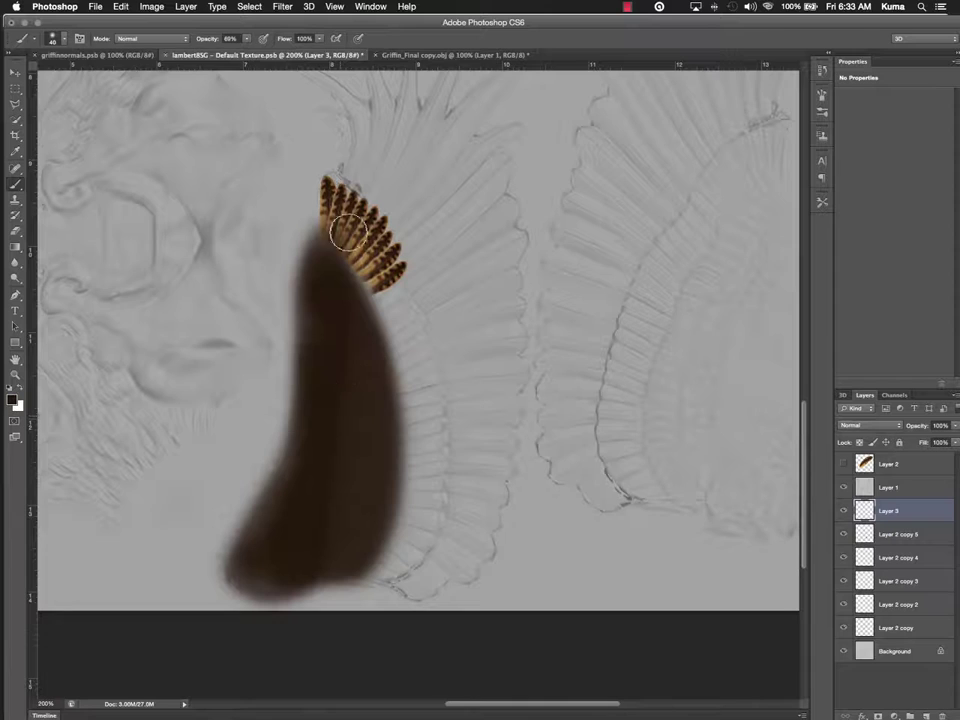
- Sample a medium brown from the feathers and paint a soft band along the outer edge of the dark area
key("bracketleft")
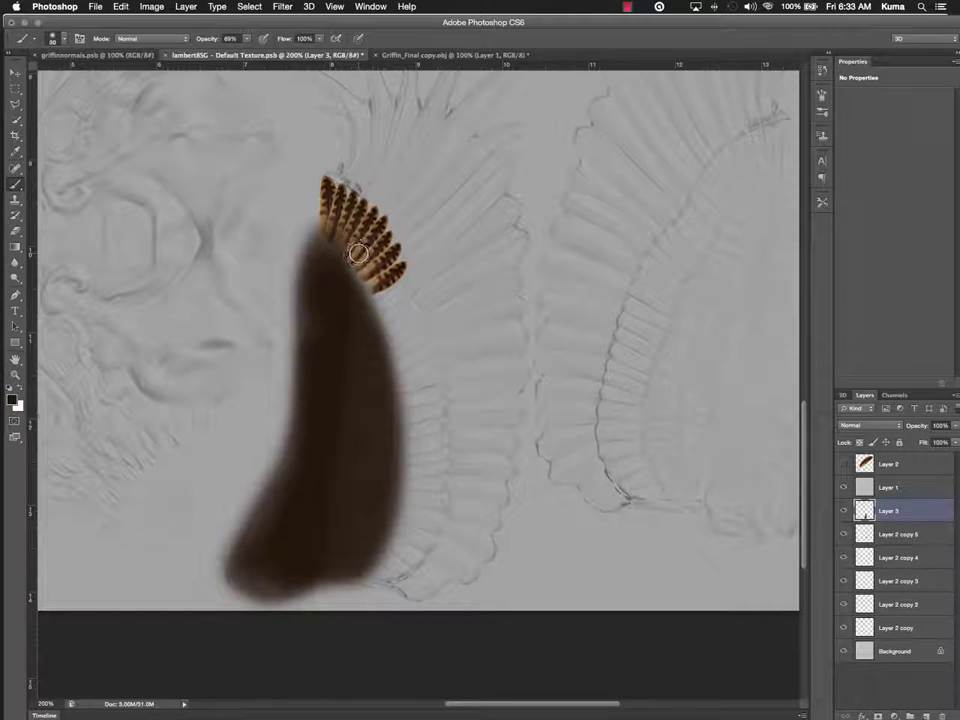
key("bracketleft")
key("bracketleft")
key("i")
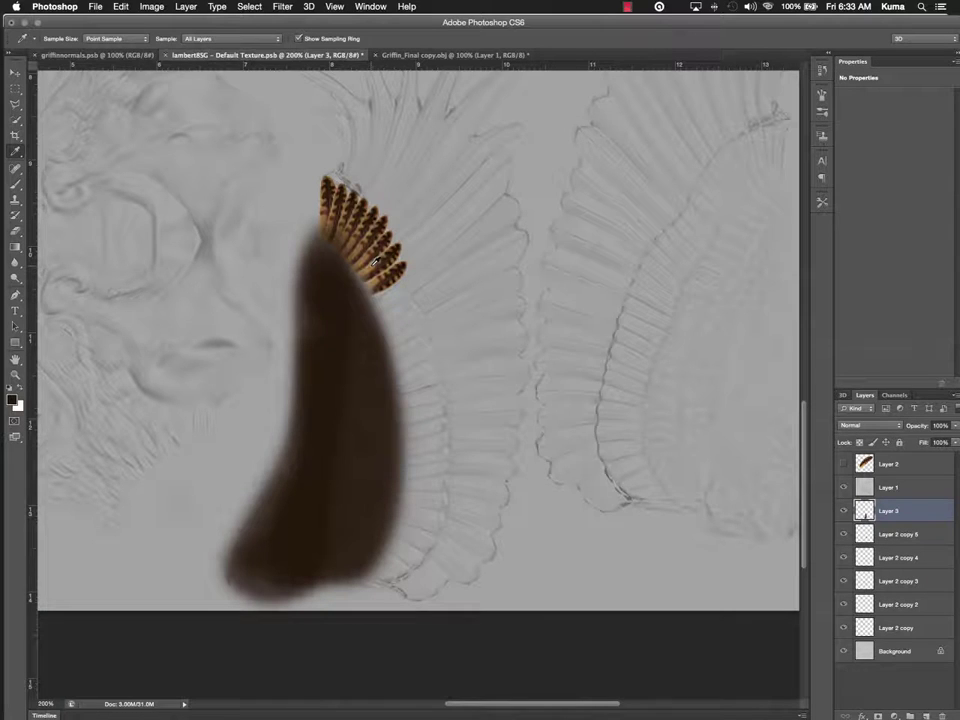
left_click(377, 258)
left_click(377, 258)
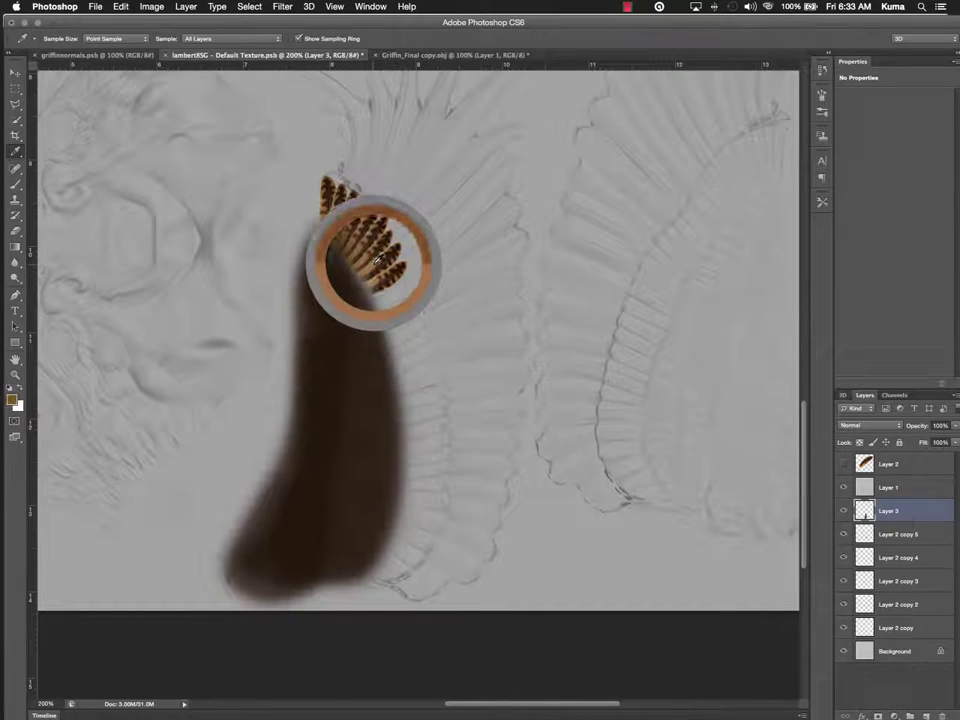
key("b")
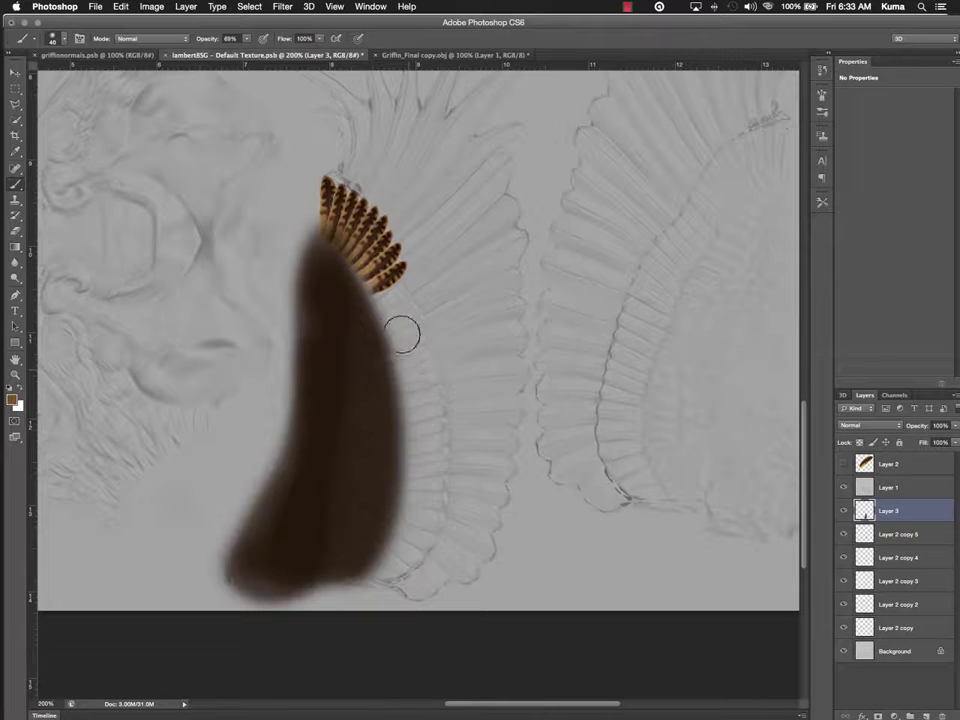
mouse_move(401, 334)
left_mouse_down()
mouse_move(420, 412)
mouse_move(417, 497)
mouse_move(392, 564)
mouse_move(425, 494)
mouse_move(380, 570)
mouse_move(392, 564)
mouse_move(418, 497)
mouse_move(410, 352)
mouse_move(404, 394)
mouse_move(395, 321)
mouse_move(420, 477)
mouse_move(409, 528)
mouse_move(415, 373)
mouse_move(412, 508)
mouse_move(412, 384)
mouse_move(410, 442)
mouse_move(373, 315)
mouse_move(414, 467)
left_mouse_up()
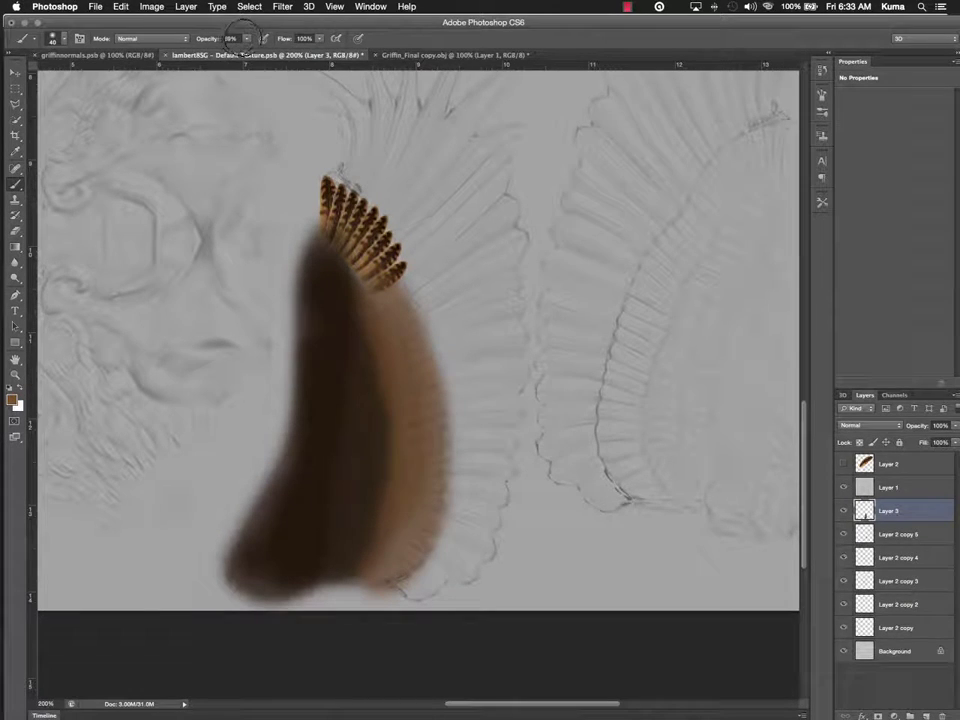
- Raise the Brush opacity to 100% and repaint the medium brown band solidly, extending it over the feather bases
left_click(247, 39)
left_click_drag(259, 50, 264, 49)
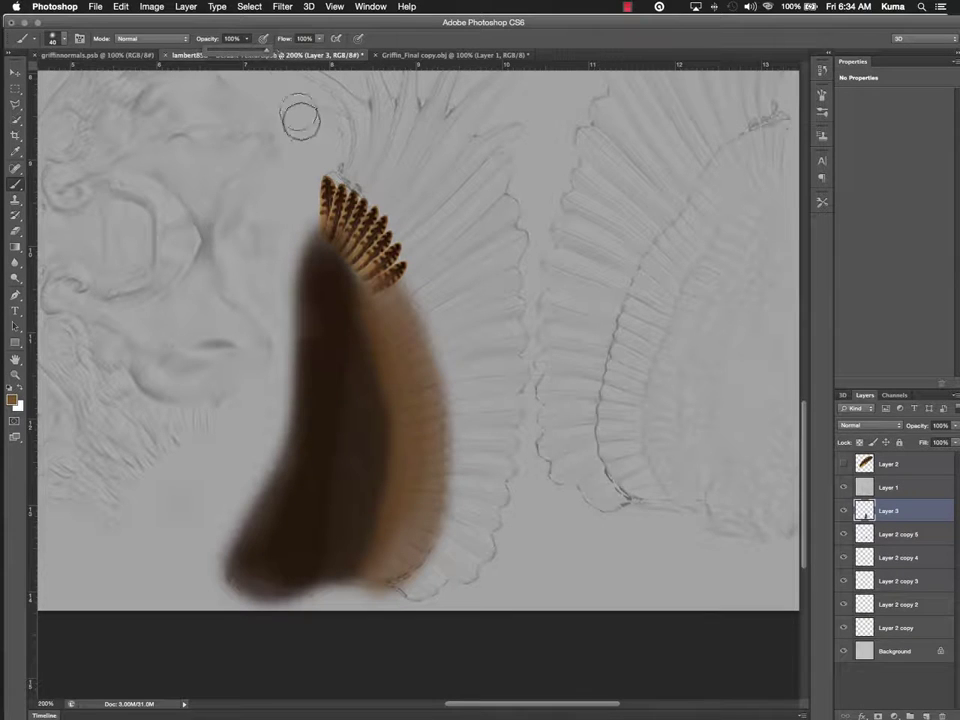
left_click_drag(392, 304, 407, 400)
mouse_move(375, 560)
left_mouse_down()
mouse_move(403, 357)
mouse_move(413, 443)
mouse_move(396, 524)
mouse_move(413, 508)
mouse_move(396, 551)
mouse_move(399, 308)
mouse_move(338, 223)
mouse_move(351, 232)
mouse_move(421, 480)
mouse_move(413, 505)
mouse_move(427, 479)
mouse_move(389, 560)
mouse_move(404, 542)
mouse_move(417, 457)
mouse_move(392, 315)
mouse_move(400, 318)
mouse_move(375, 563)
mouse_move(418, 396)
left_mouse_up()
- Sample a lighter brown from the feather copies and paint the wing's outer long-feather area with a soft 70 px brush
left_click_drag(457, 299, 424, 454)
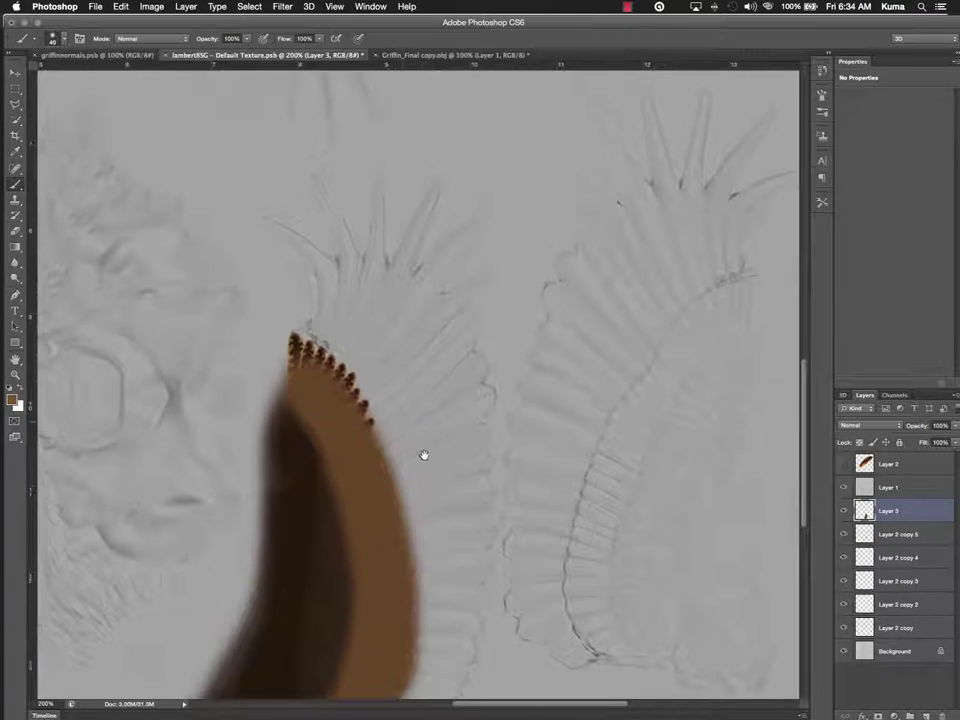
key("bracketleft")
key("bracketleft")
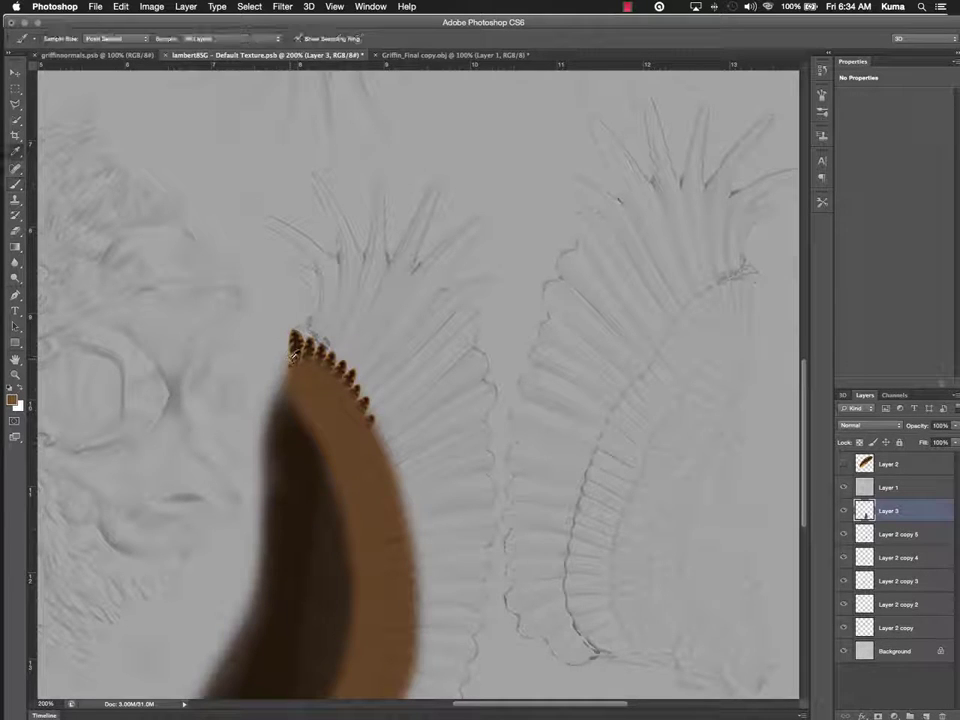
left_click(292, 354, "alt")
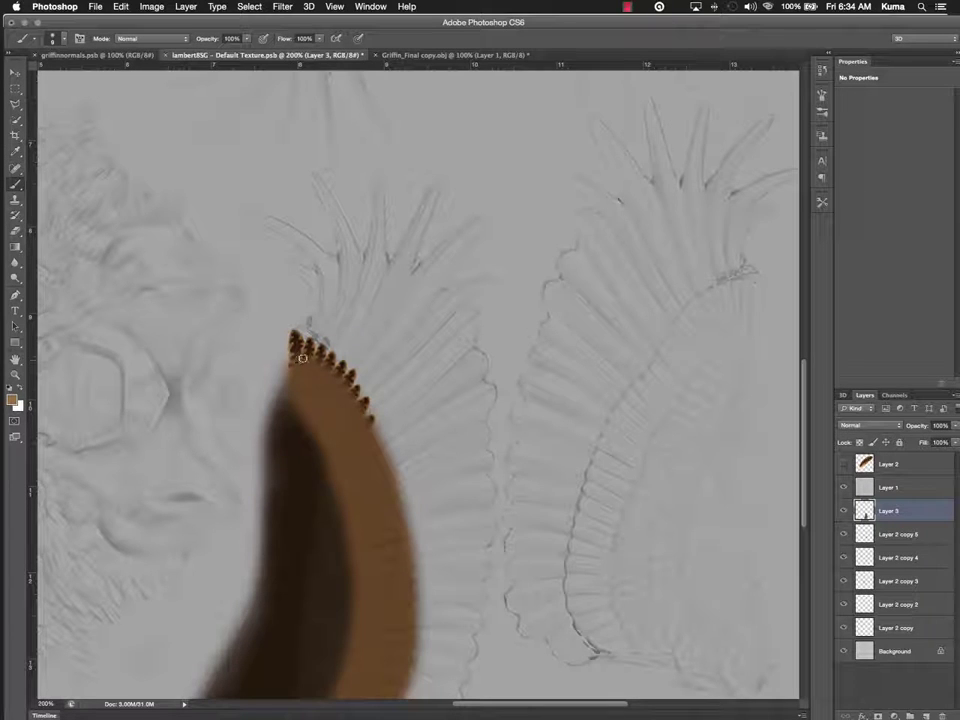
key("bracketright")
left_click_drag(422, 413, 369, 311)
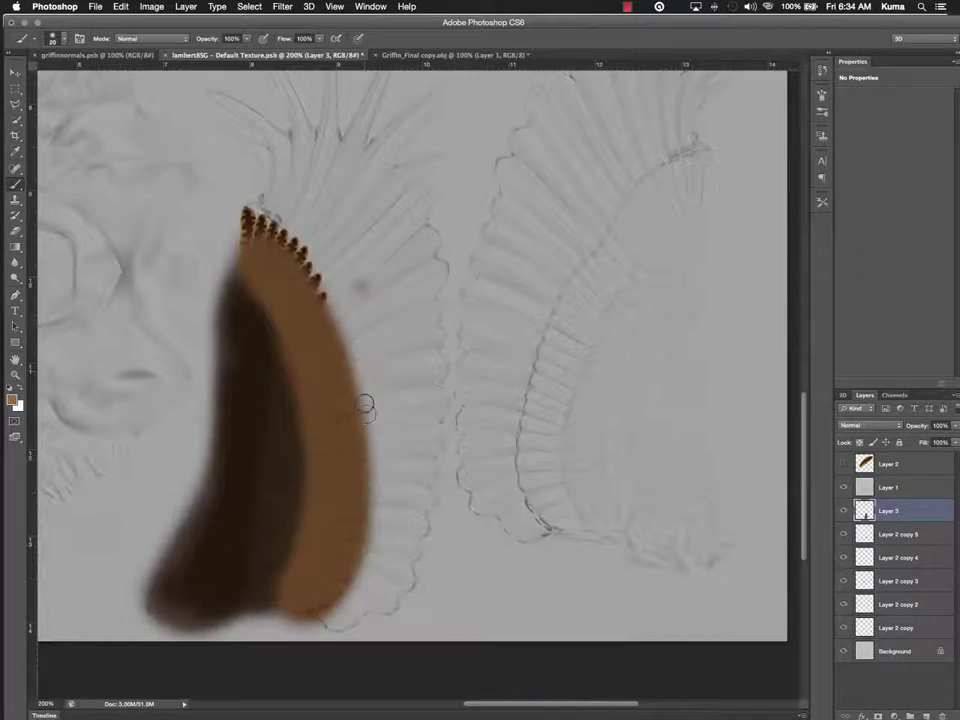
key("bracketright")
key("bracketright")
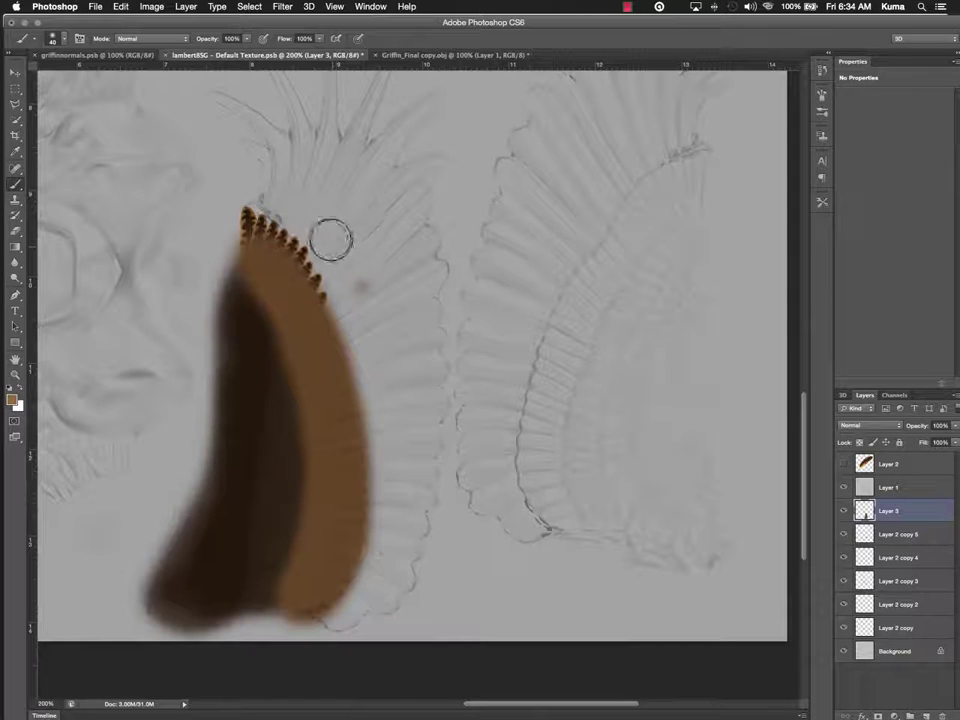
key("bracketright")
key("bracketright")
key("bracketright")
mouse_move(315, 190)
left_mouse_down()
mouse_move(360, 287)
mouse_move(330, 235)
mouse_move(370, 290)
left_mouse_up()
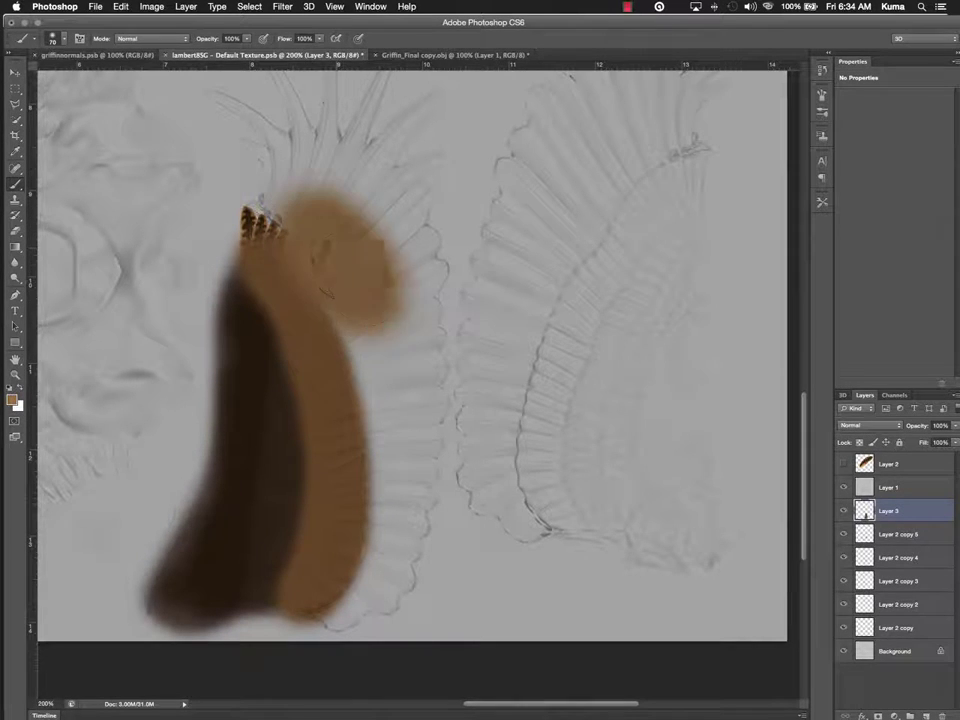
mouse_move(340, 220)
left_mouse_down()
mouse_move(398, 318)
mouse_move(407, 386)
mouse_move(402, 503)
mouse_move(373, 624)
mouse_move(354, 606)
left_mouse_up()
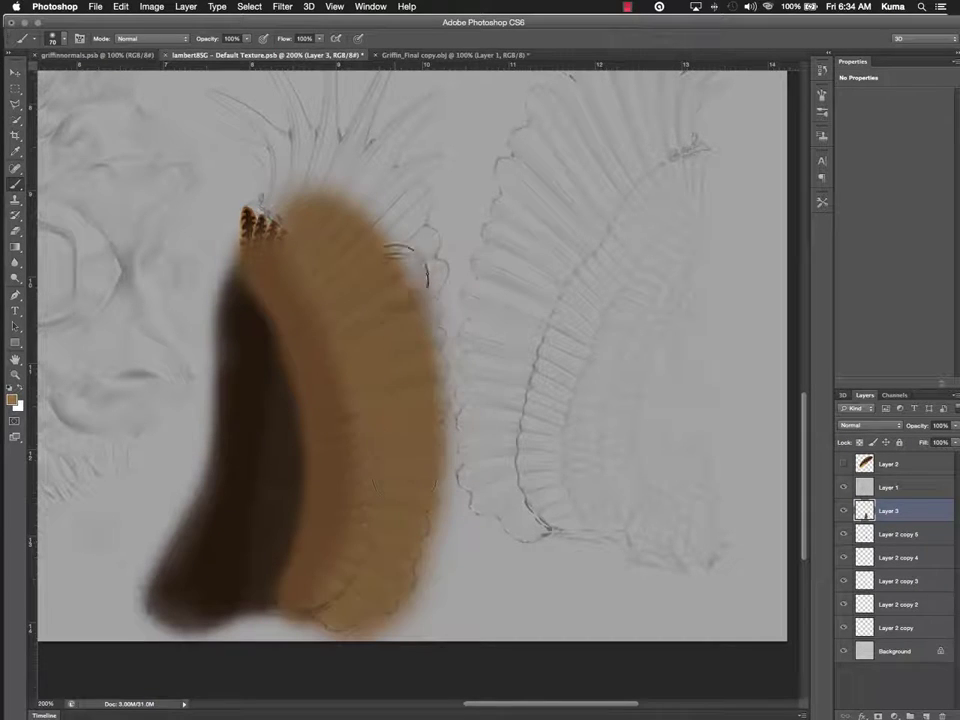
mouse_move(400, 270)
left_mouse_down()
mouse_move(405, 250)
mouse_move(390, 205)
mouse_move(317, 182)
mouse_move(330, 175)
left_mouse_up()
- Reduce the brush to 25 px and paint the same light brown along each separate feather at the wing tip
left_click_drag(349, 225, 363, 429)
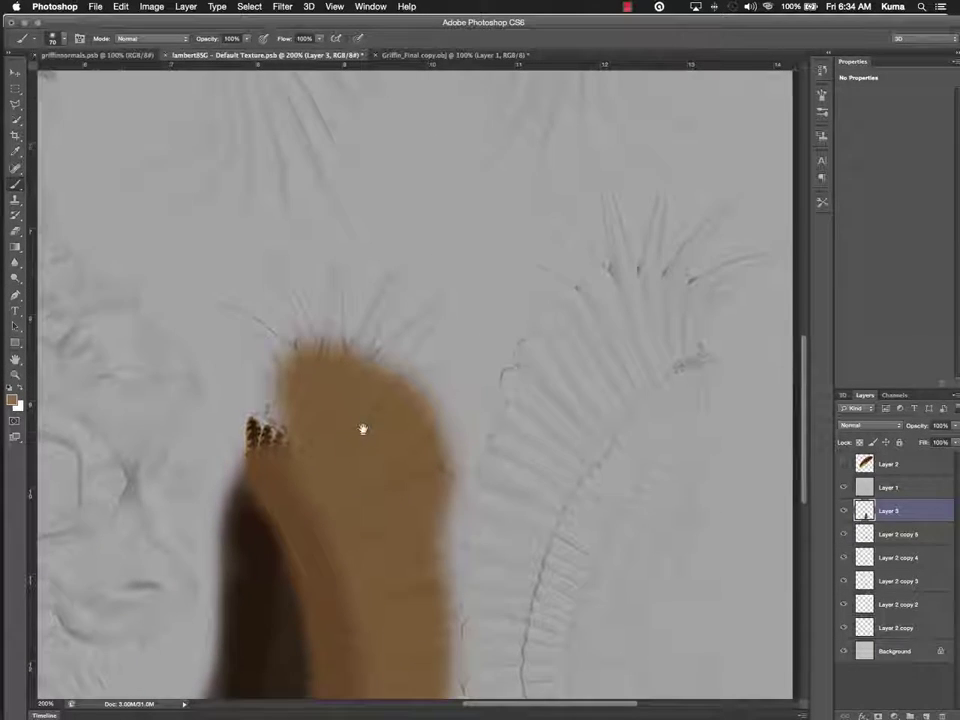
key("bracketleft")
key("bracketleft")
key("bracketleft")
key("bracketleft")
key("bracketleft")
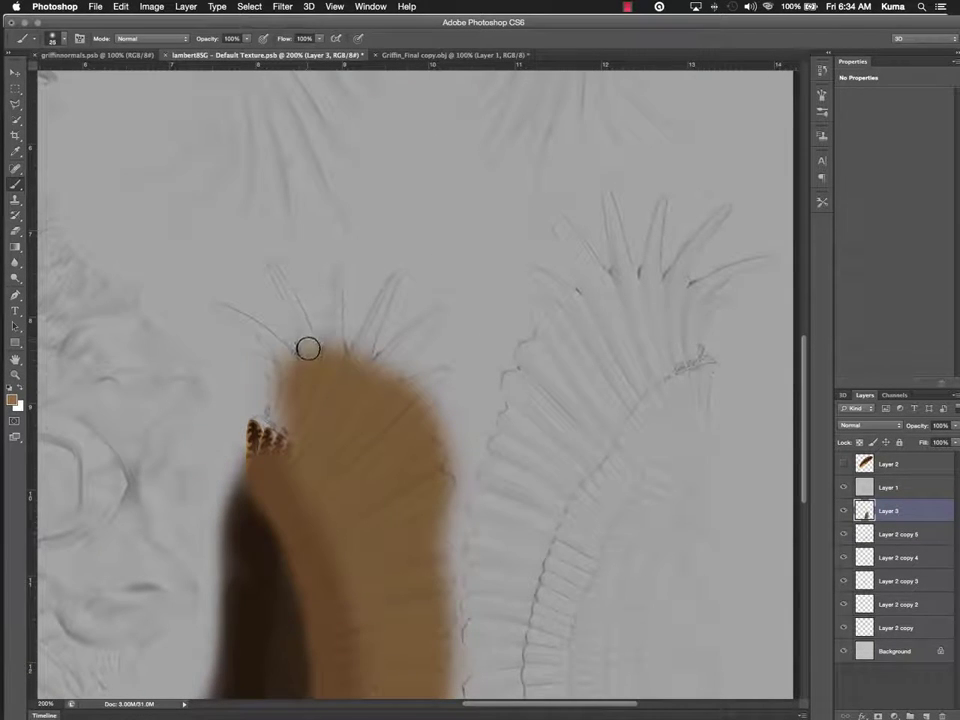
mouse_move(307, 348)
left_mouse_down()
mouse_move(300, 305)
mouse_move(272, 268)
left_mouse_up()
left_click_drag(340, 348, 336, 262)
left_click_drag(370, 350, 386, 268)
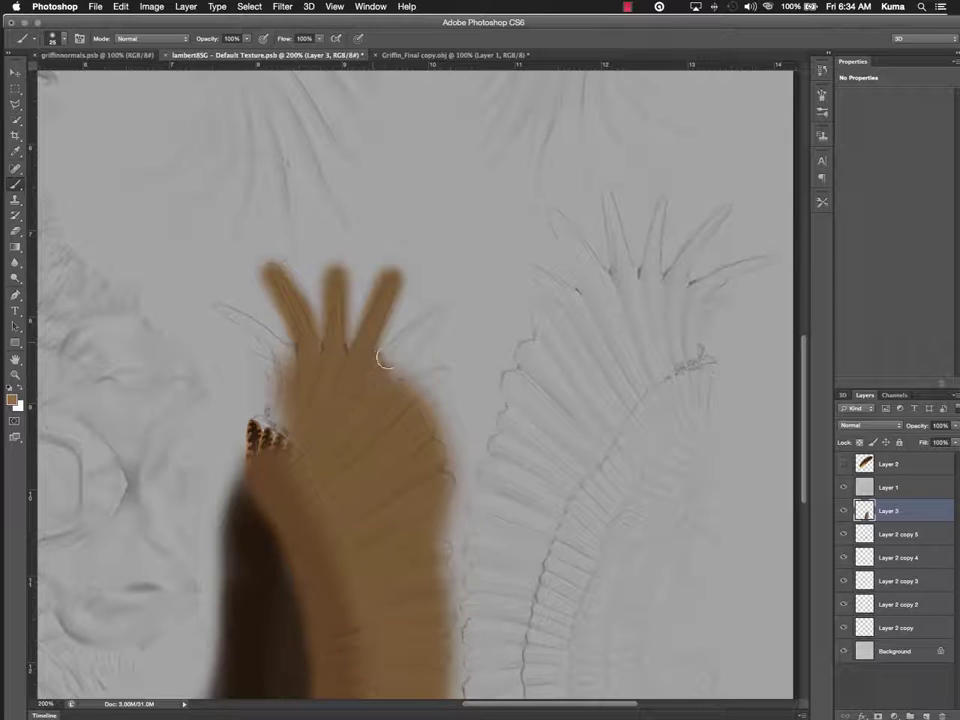
left_click_drag(384, 358, 438, 318)
left_click_drag(405, 401, 442, 378)
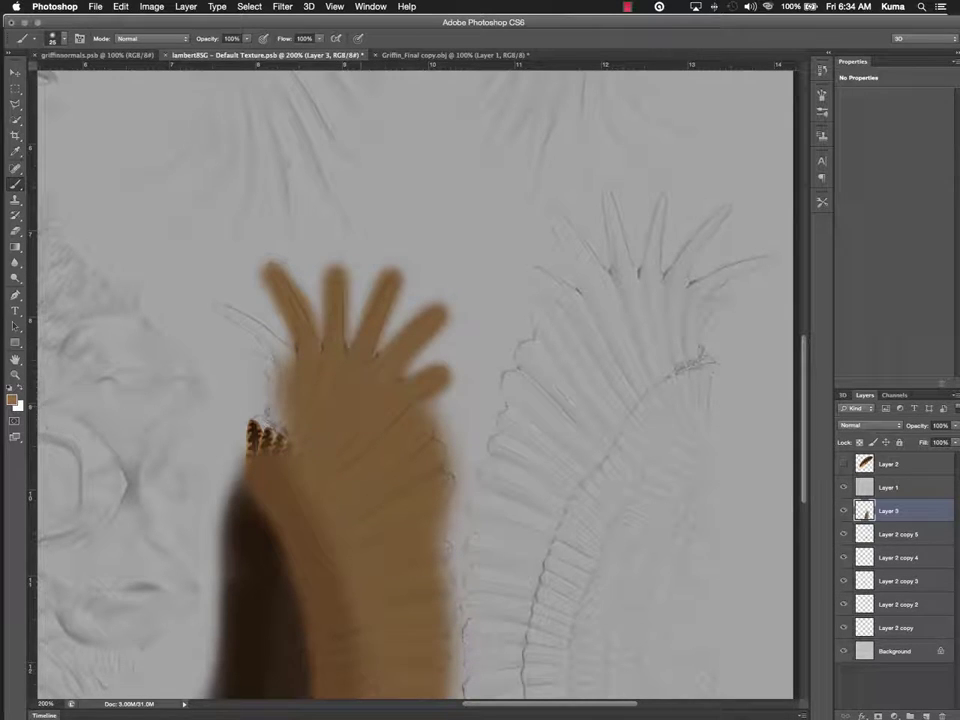
mouse_move(281, 369)
left_mouse_down()
mouse_move(255, 326)
mouse_move(222, 313)
mouse_move(252, 328)
mouse_move(282, 390)
mouse_move(246, 360)
left_mouse_up()
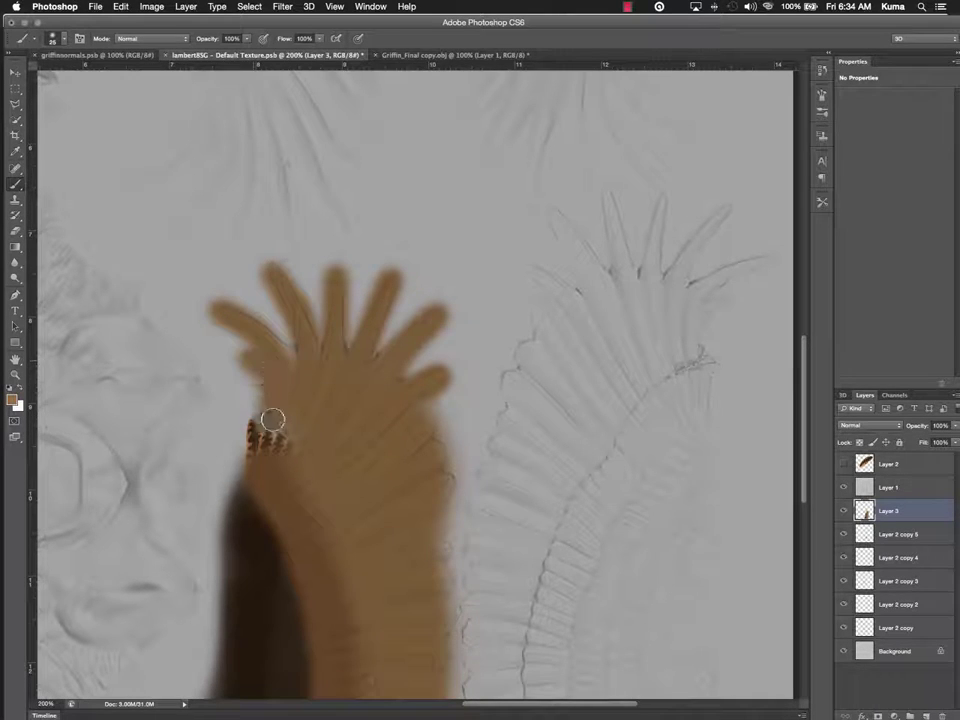
- Paint light brown over the gap beside the upper feather copies and along the wing's scalloped outer edge
mouse_move(273, 420)
left_mouse_down()
mouse_move(271, 458)
mouse_move(288, 457)
mouse_move(289, 425)
left_mouse_up()
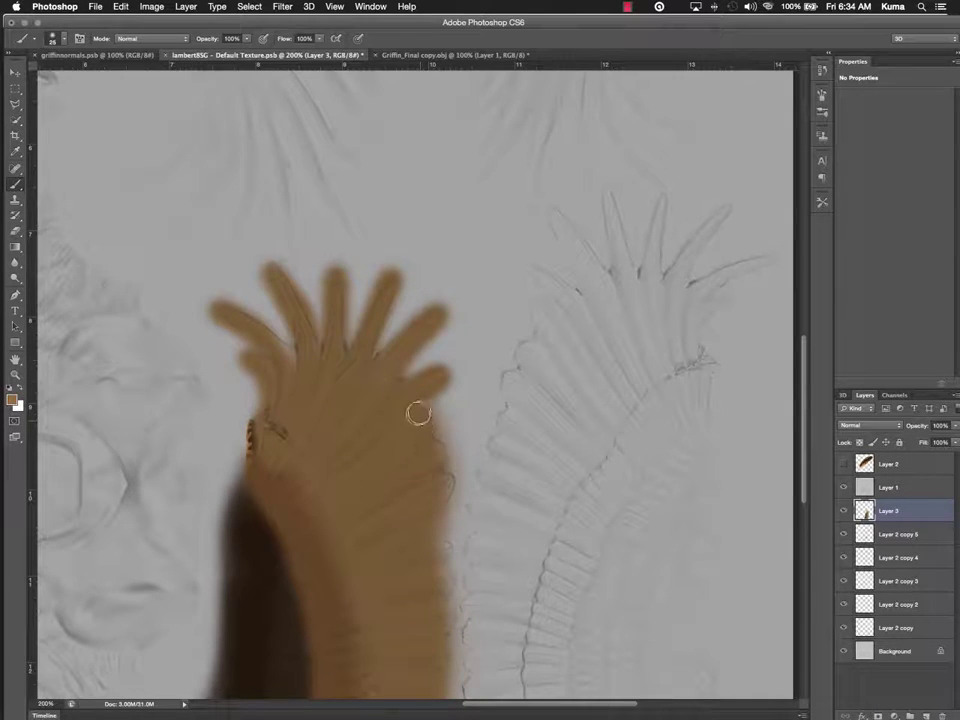
left_click_drag(407, 570, 362, 410)
mouse_move(388, 370)
left_mouse_down()
mouse_move(405, 428)
mouse_move(390, 423)
mouse_move(391, 457)
mouse_move(406, 453)
mouse_move(390, 497)
mouse_move(401, 504)
mouse_move(387, 507)
mouse_move(373, 599)
left_mouse_up()
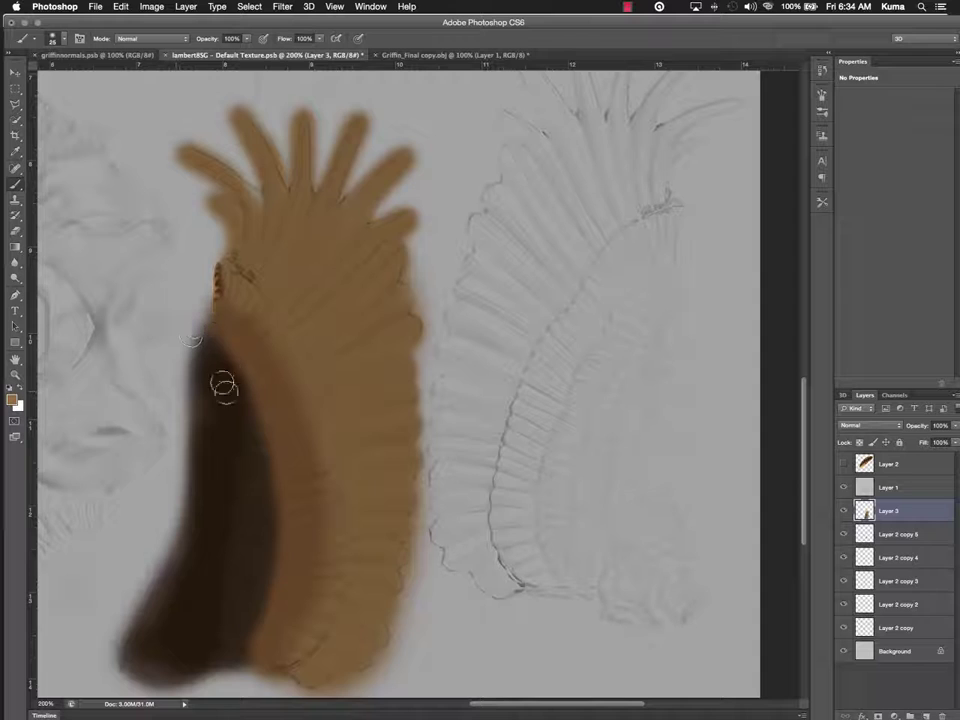
- Erase the excess brown around the wing-tip feathers with a 10 px Eraser, trimming them to narrow pointed shapes
left_click_drag(176, 210, 240, 380)
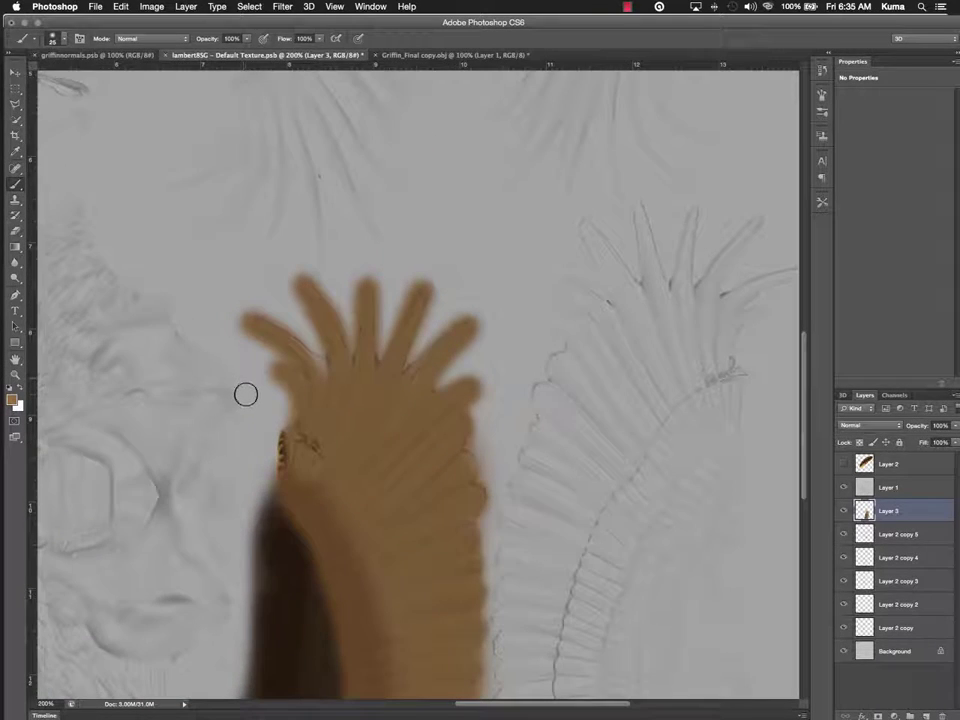
key("e")
key("bracketleft")
key("bracketleft")
key("bracketleft")
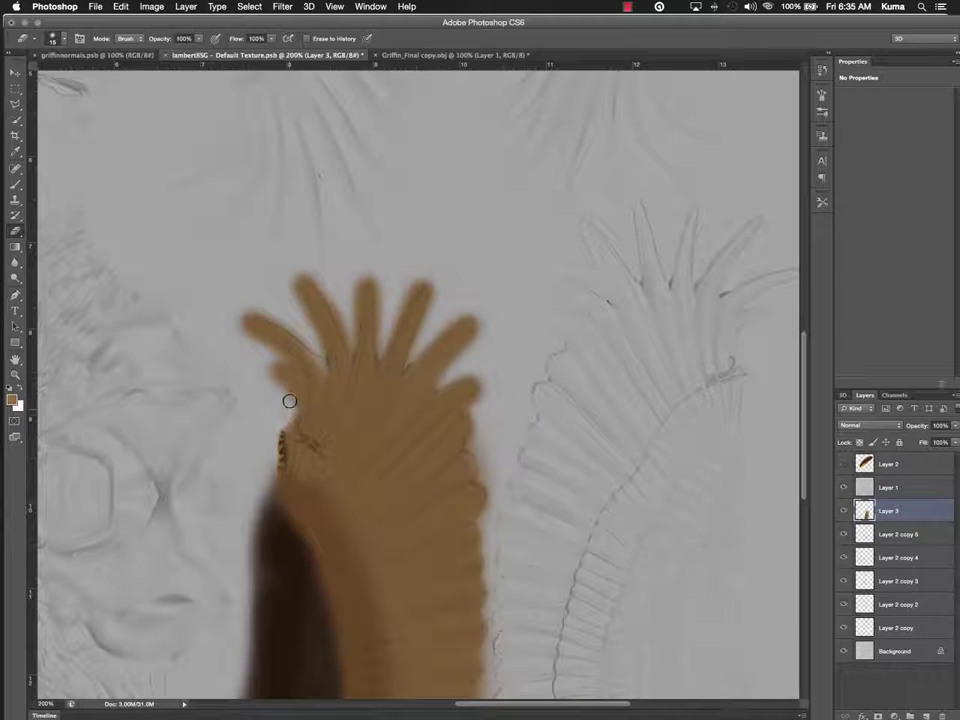
key("bracketleft")
mouse_move(239, 326)
left_mouse_down()
mouse_move(287, 360)
mouse_move(245, 328)
mouse_move(254, 335)
left_mouse_up()
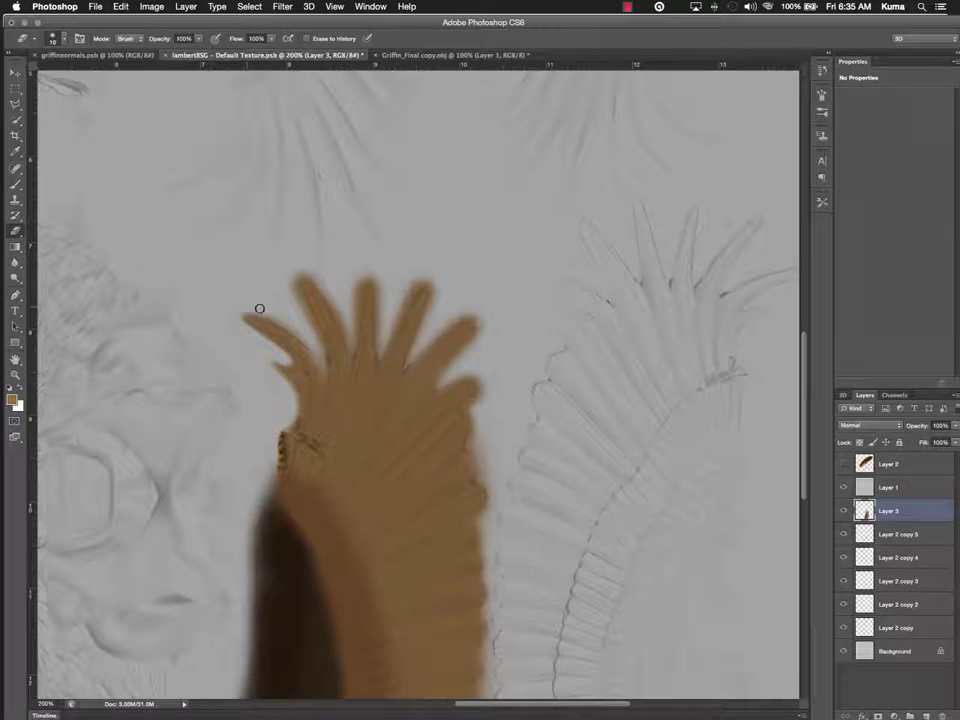
mouse_move(226, 315)
left_mouse_down()
mouse_move(259, 308)
mouse_move(307, 335)
left_mouse_up()
mouse_move(260, 309)
left_mouse_down()
mouse_move(268, 317)
mouse_move(249, 317)
left_mouse_up()
mouse_move(339, 302)
left_mouse_down()
mouse_move(314, 276)
mouse_move(349, 339)
mouse_move(317, 279)
mouse_move(287, 277)
mouse_move(321, 352)
mouse_move(350, 330)
mouse_move(352, 346)
mouse_move(354, 282)
mouse_move(348, 331)
mouse_move(367, 272)
mouse_move(381, 282)
mouse_move(385, 354)
left_mouse_up()
left_click_drag(424, 272, 386, 334)
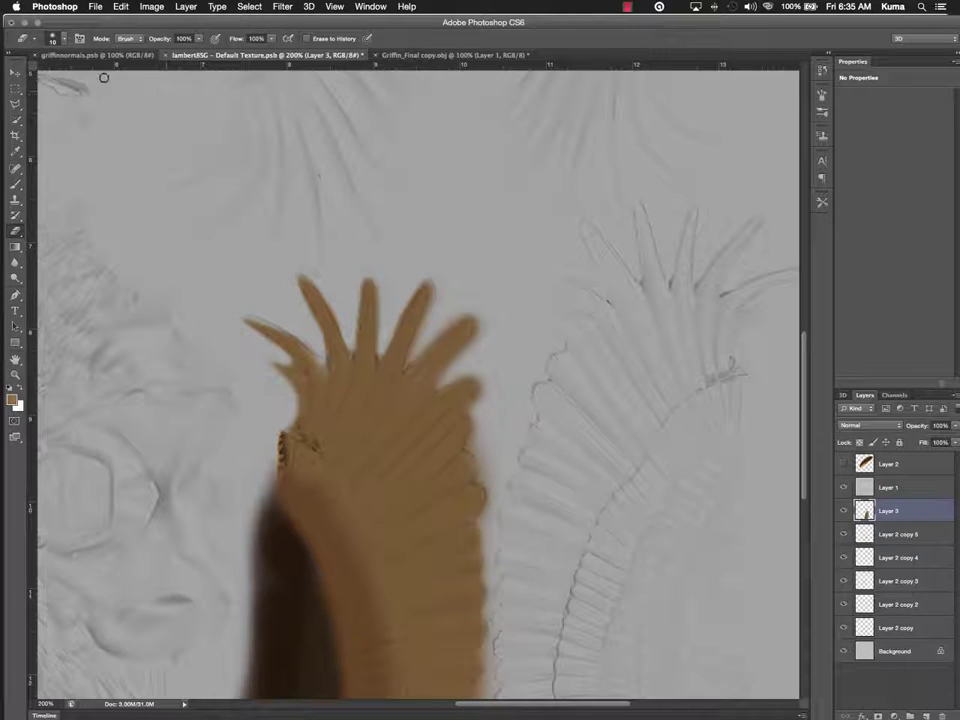
- Switch to the Griffin_Final copy.obj document and slide the 3D model to examine the painted wing
left_click(472, 55)
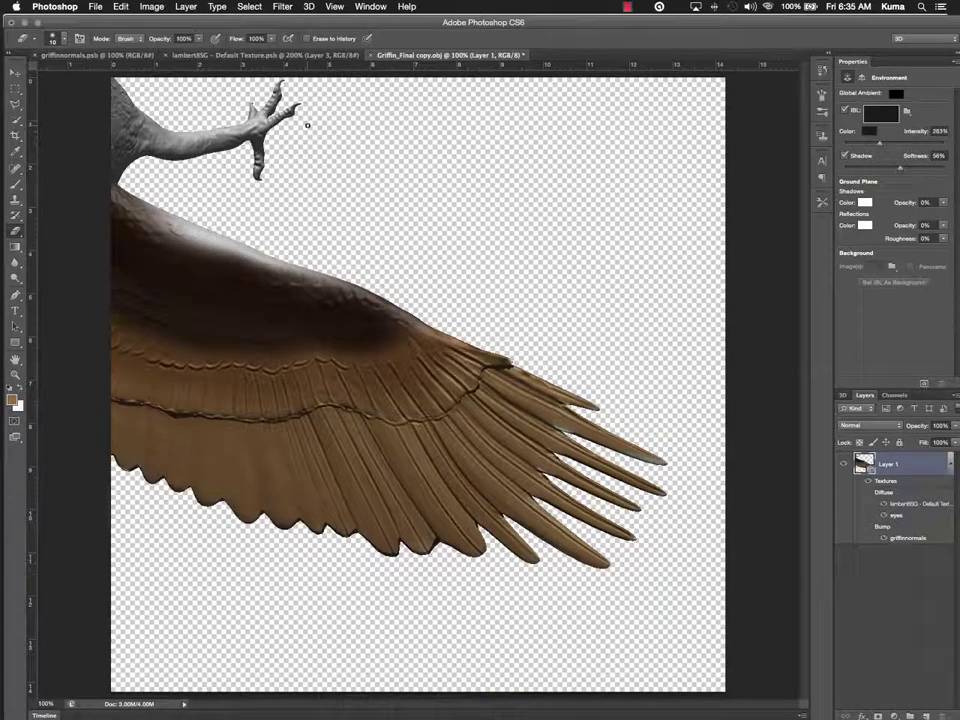
key("v")
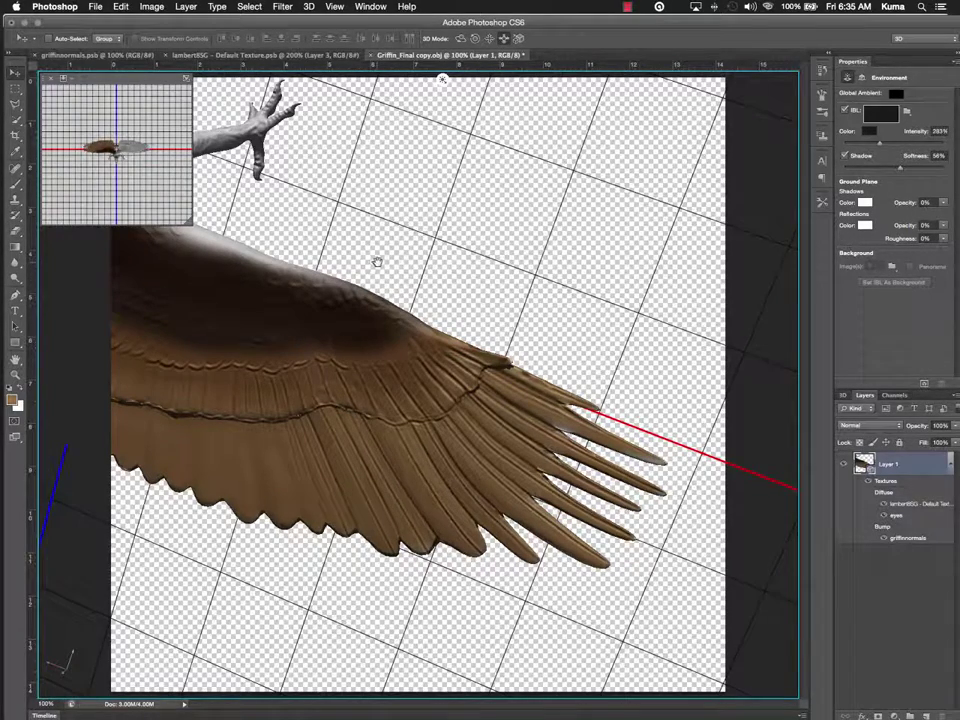
key("c")
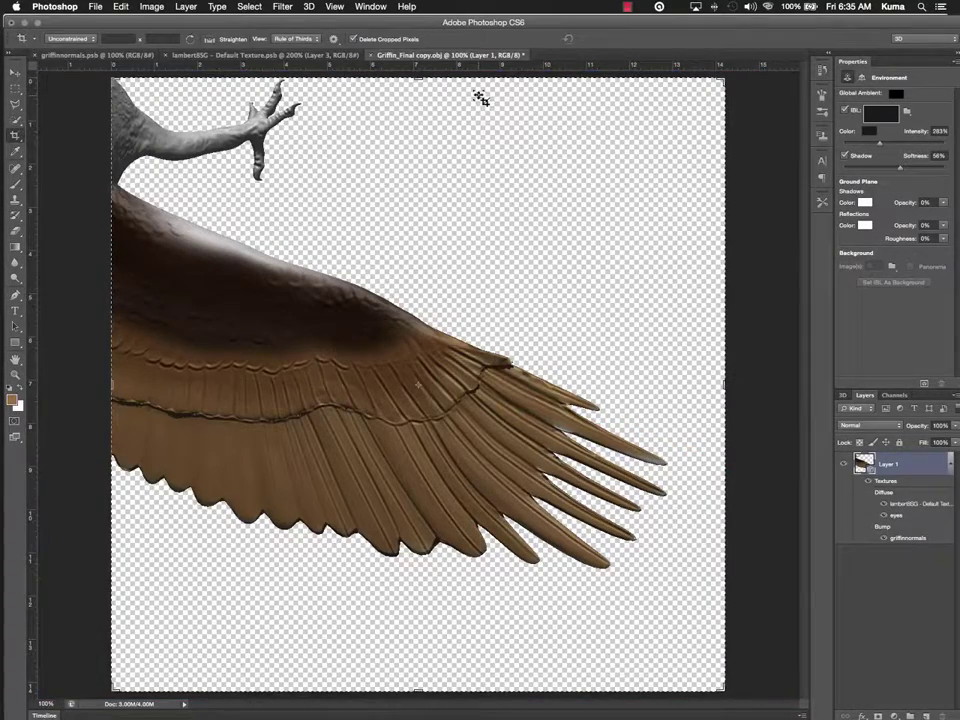
key("v")
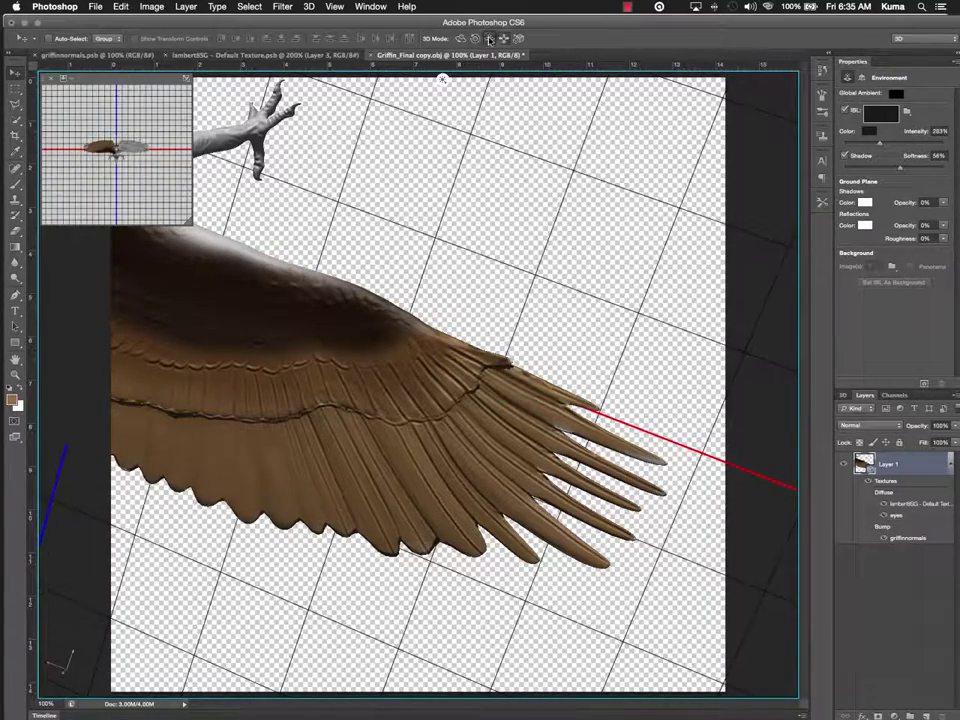
left_click_drag(394, 180, 465, 246)
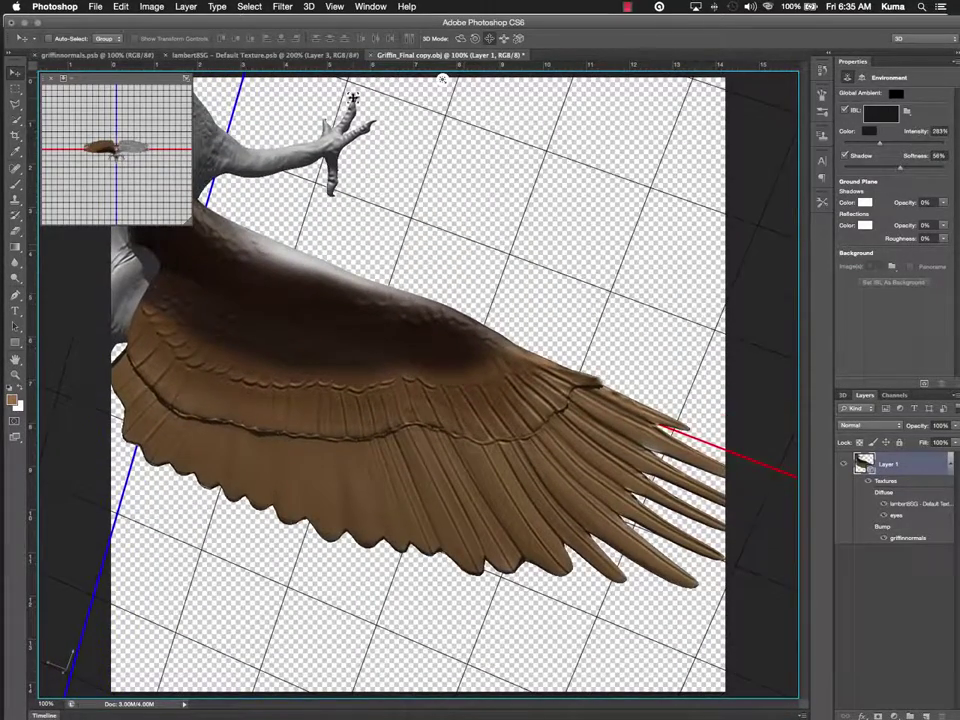
- Move Layer 3 below the feather copies in the texture, directly above Background, and orbit the 3D griffin to check the wing
left_click(281, 56)
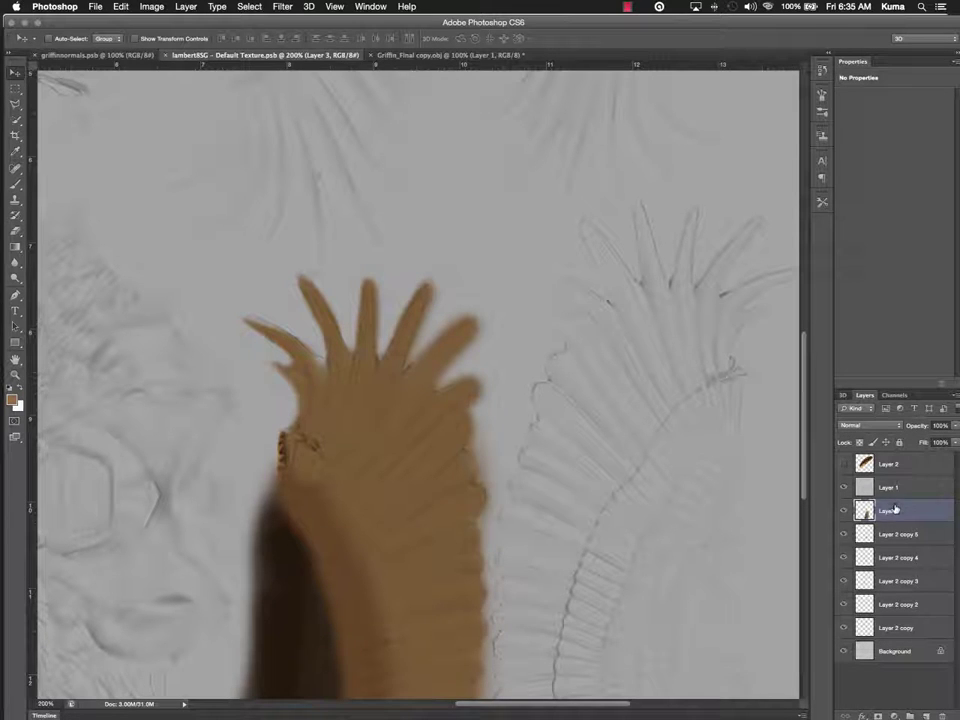
left_click_drag(895, 510, 884, 632)
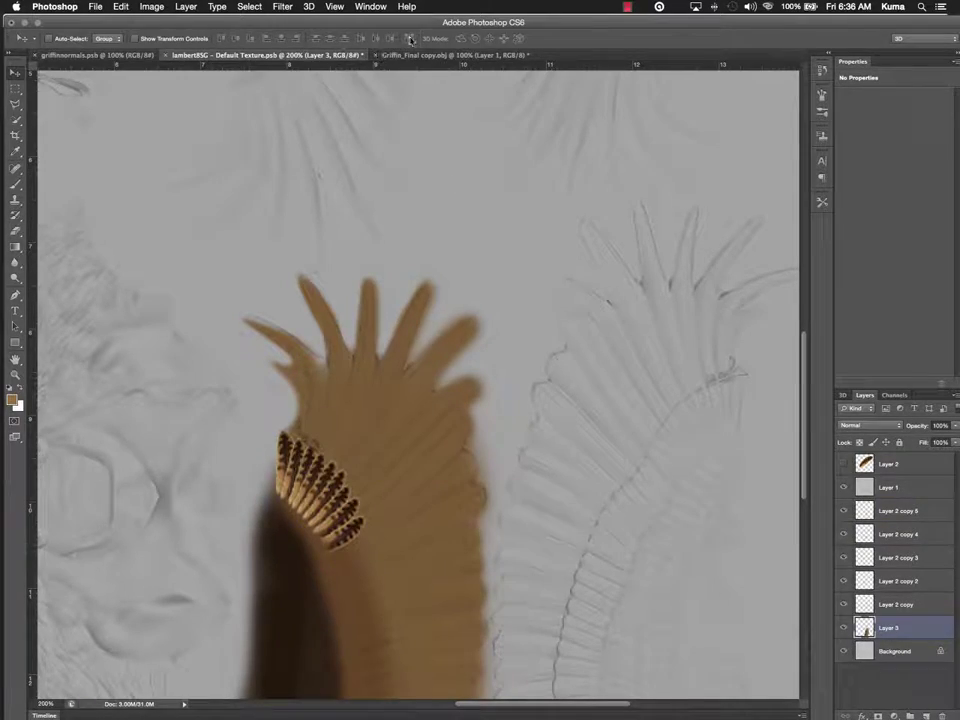
left_click(418, 56)
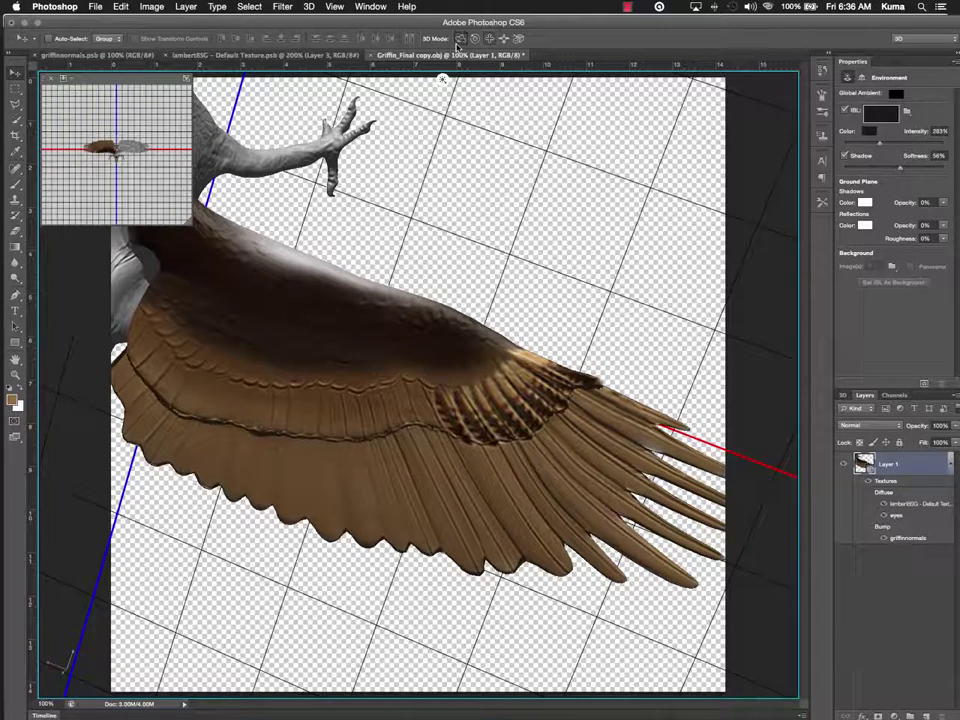
left_click_drag(482, 177, 769, 169)
left_click_drag(504, 165, 481, 182)
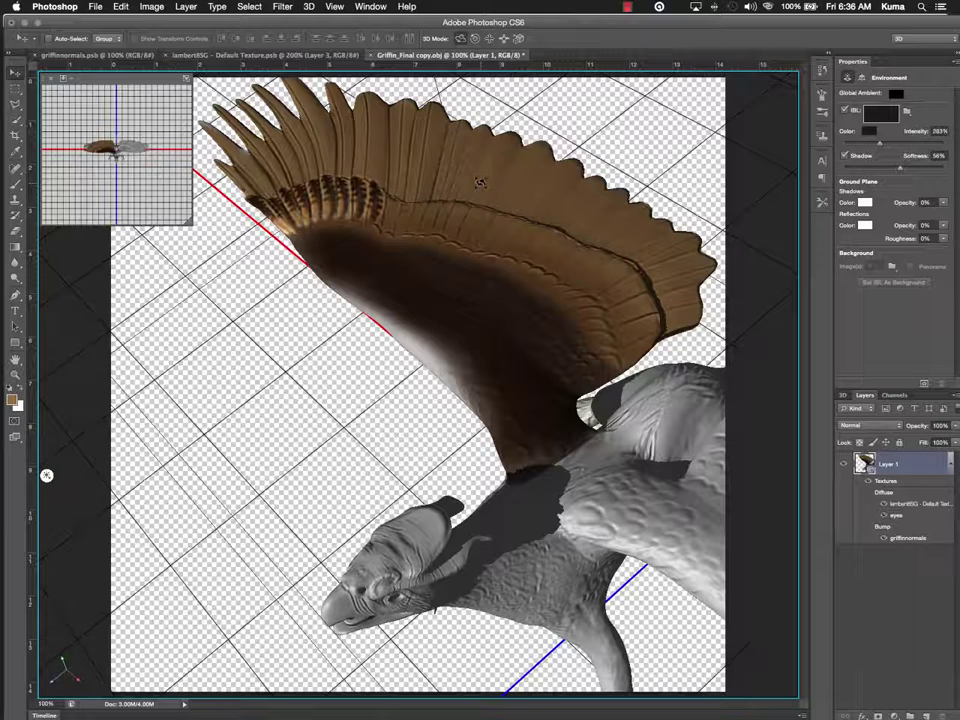
- Switch to the lambert8SG – Default Texture document and resize the image to 2048 by 2048 pixels
left_click(296, 56)
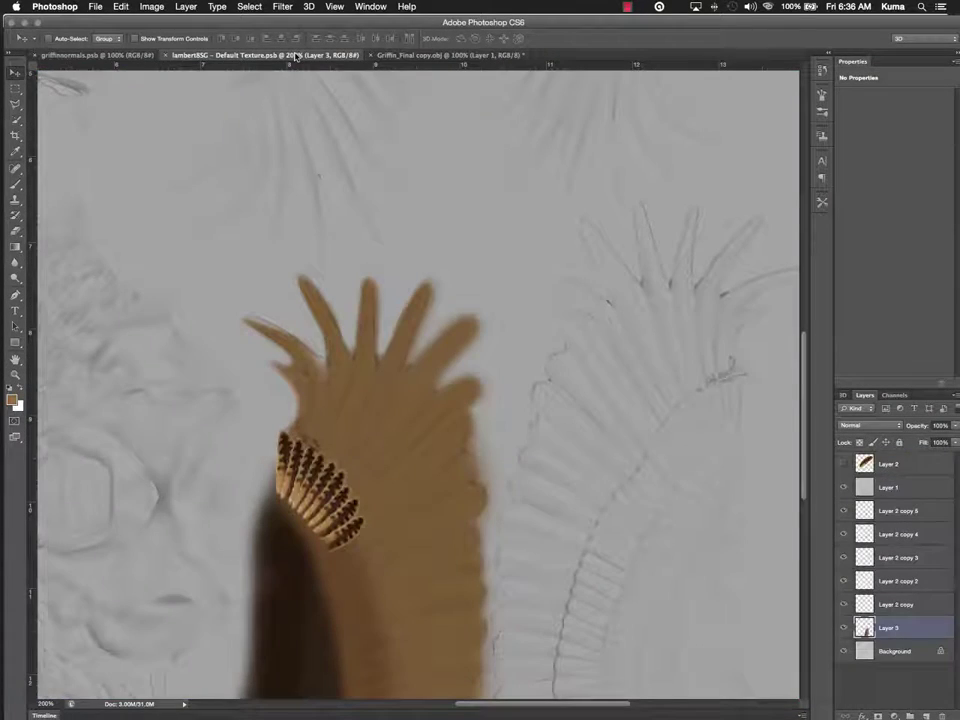
left_click(156, 8)
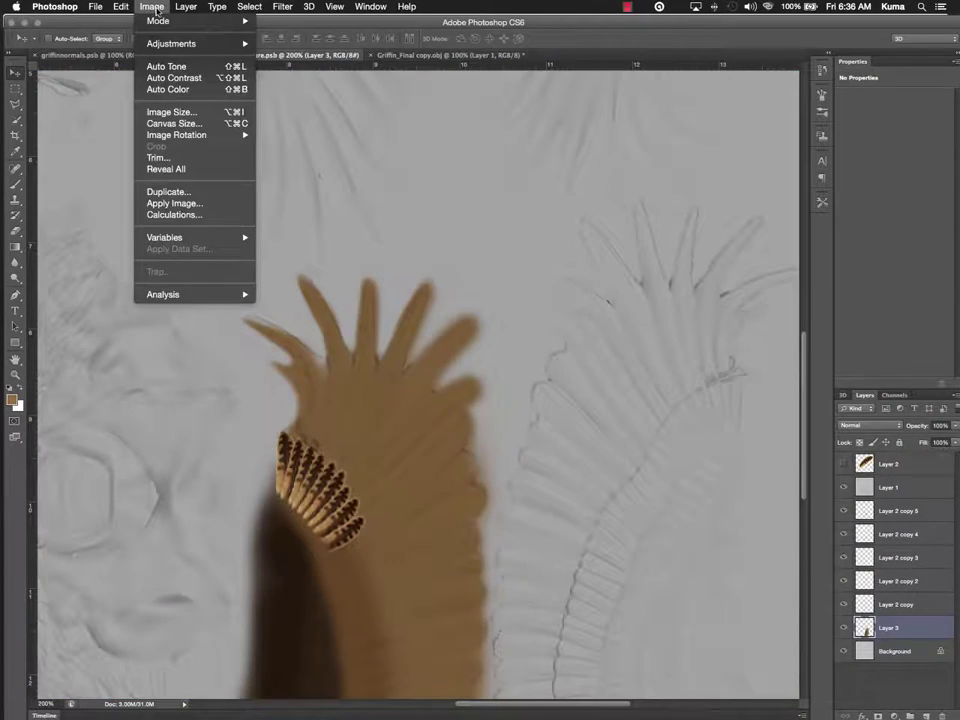
left_click(189, 113)
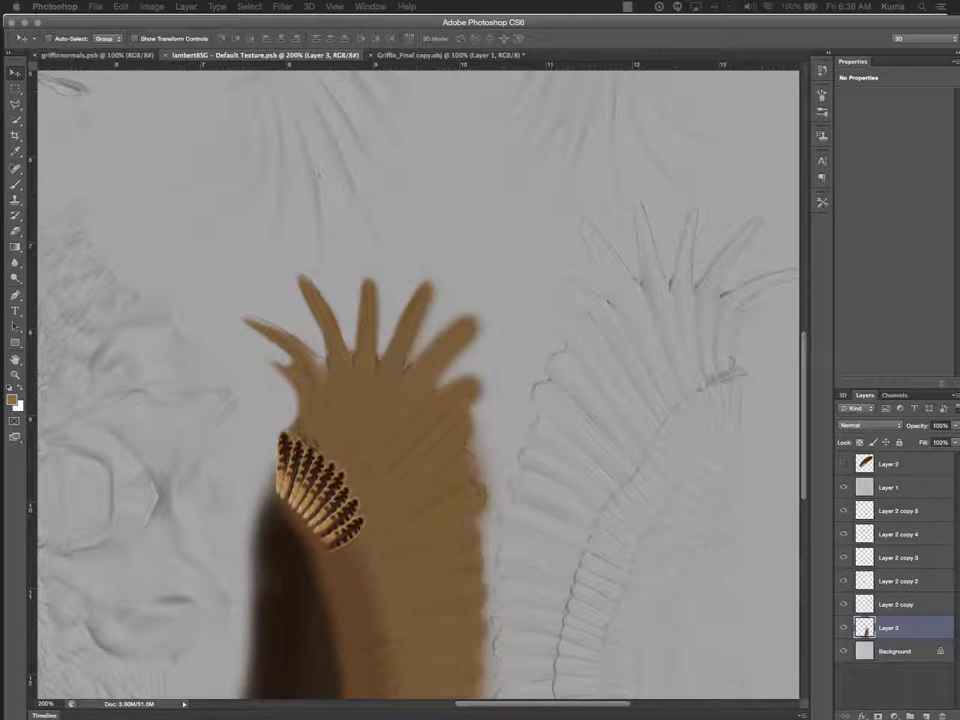
left_click_drag(694, 78, 386, 197)
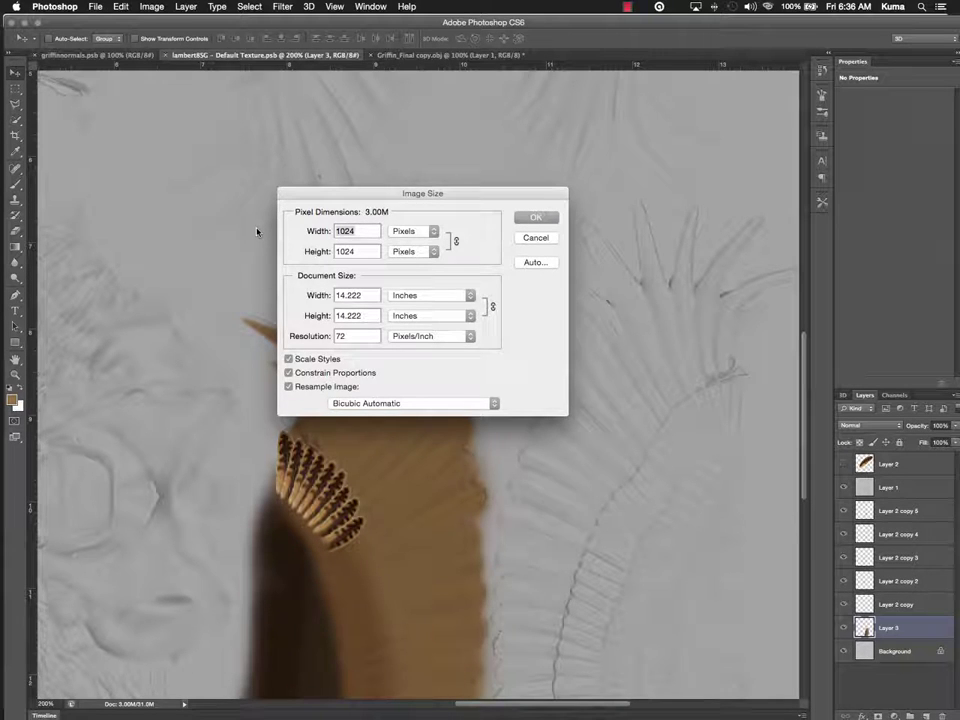
type("20")
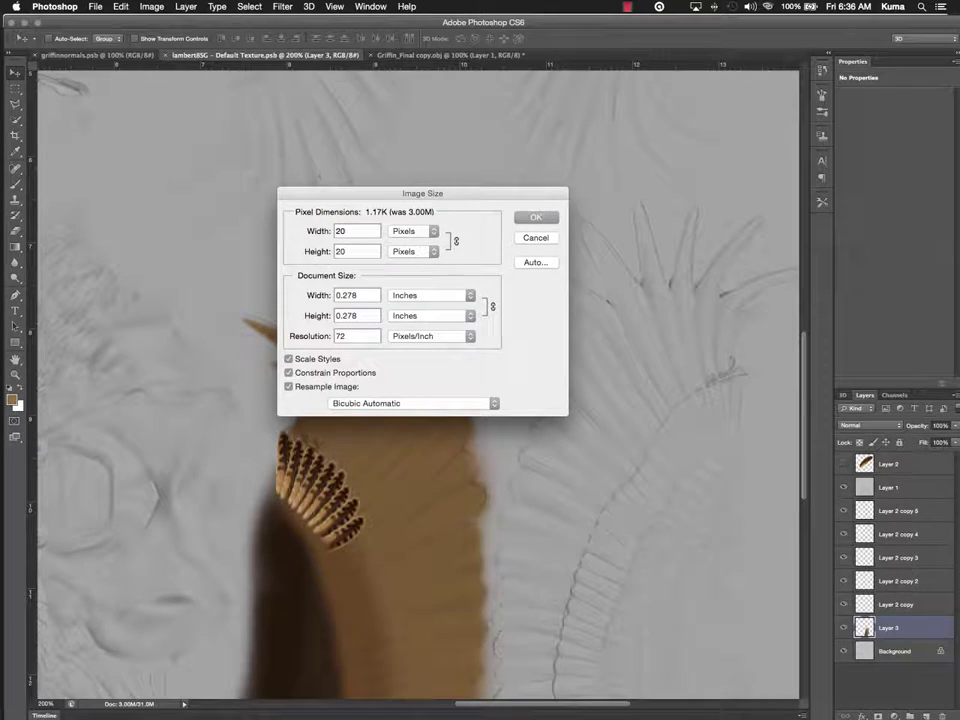
type("96")
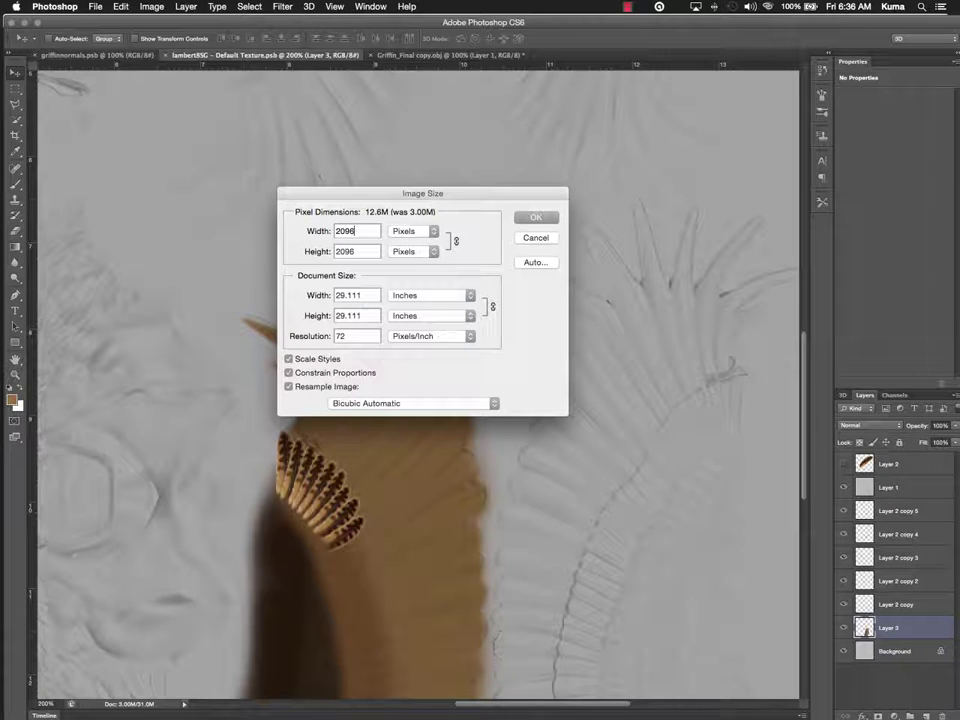
key("BackSpace")
key("BackSpace")
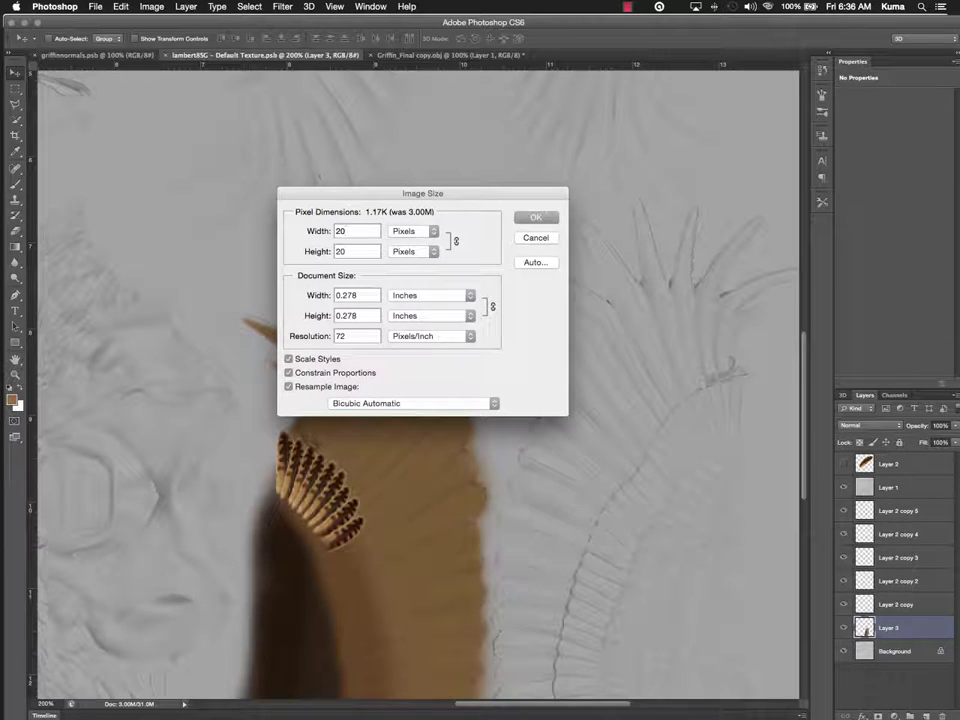
type("48")
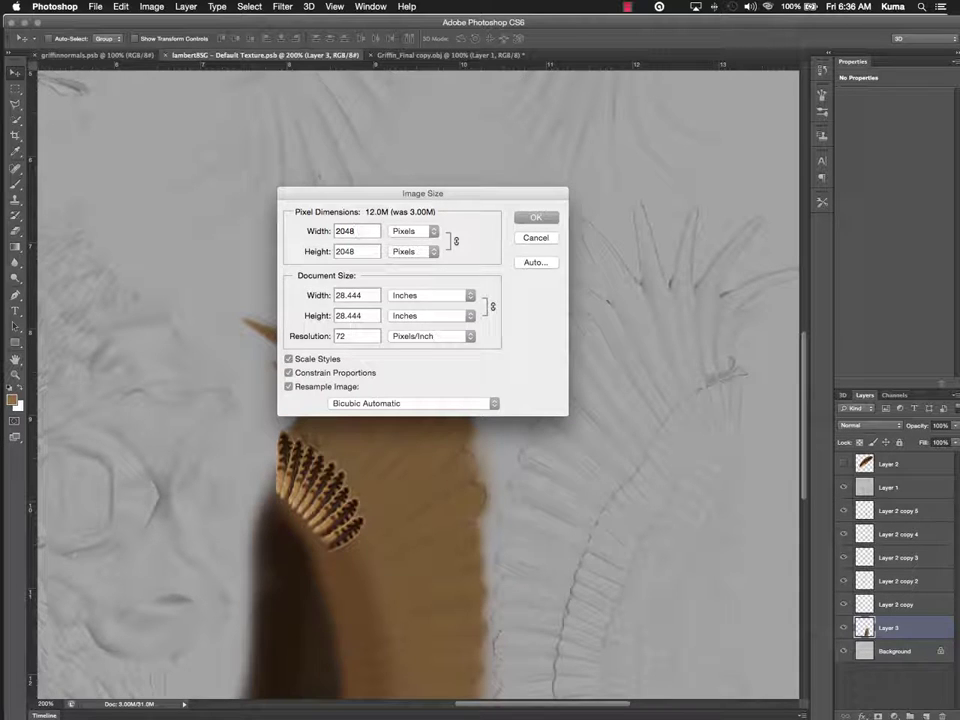
key("Return")
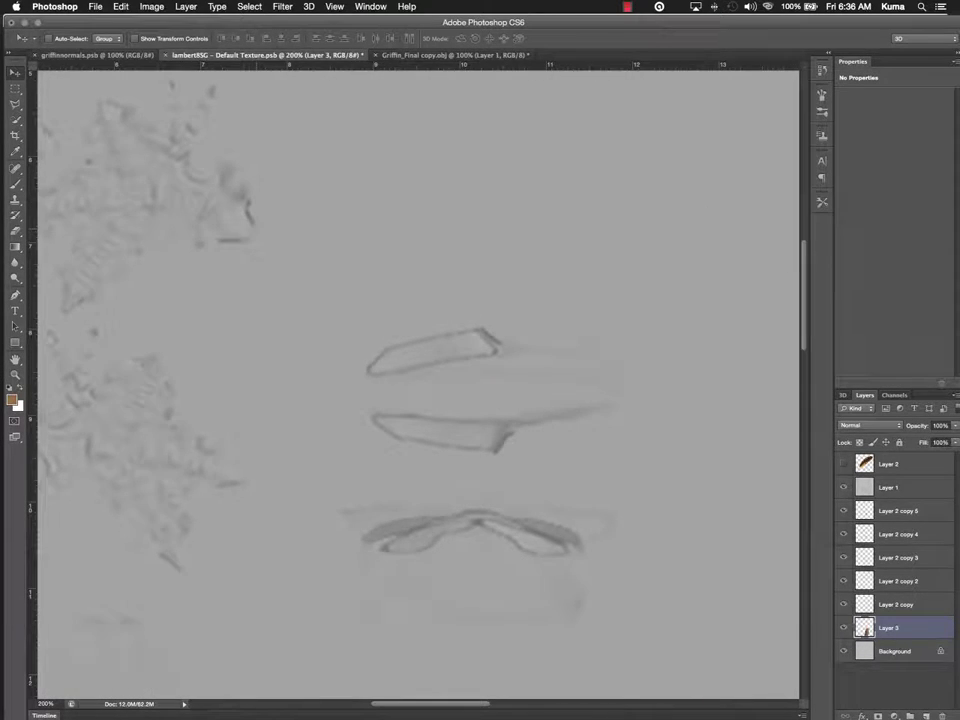
- Show the large feather on Layer 2 and scale it down slightly toward its quill end
key("super+minus")
key("super+minus")
key("super+minus")
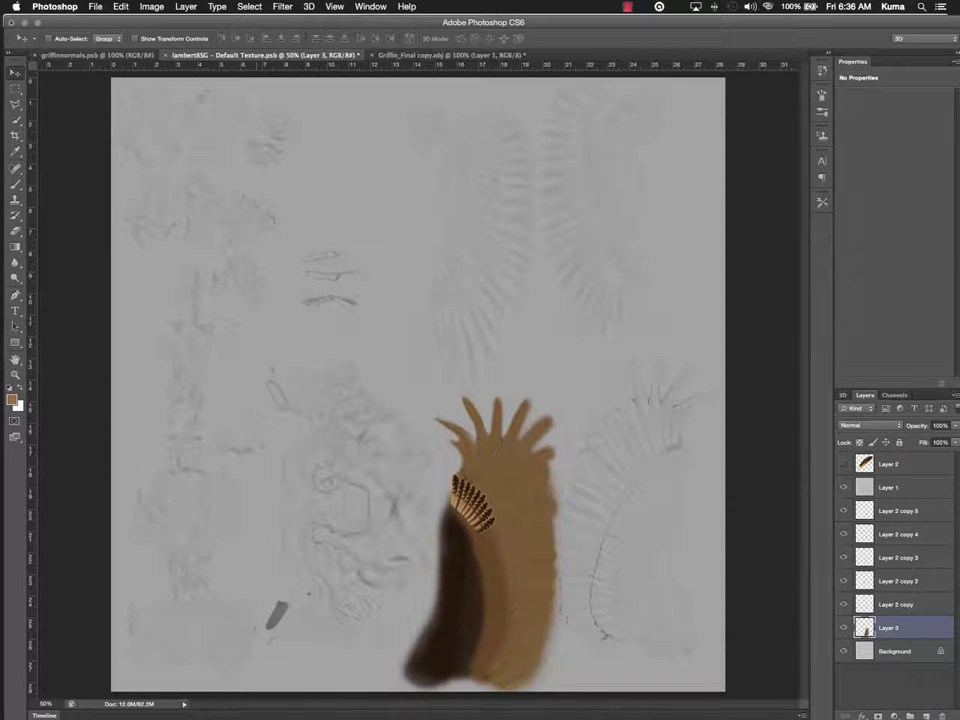
left_click(844, 464)
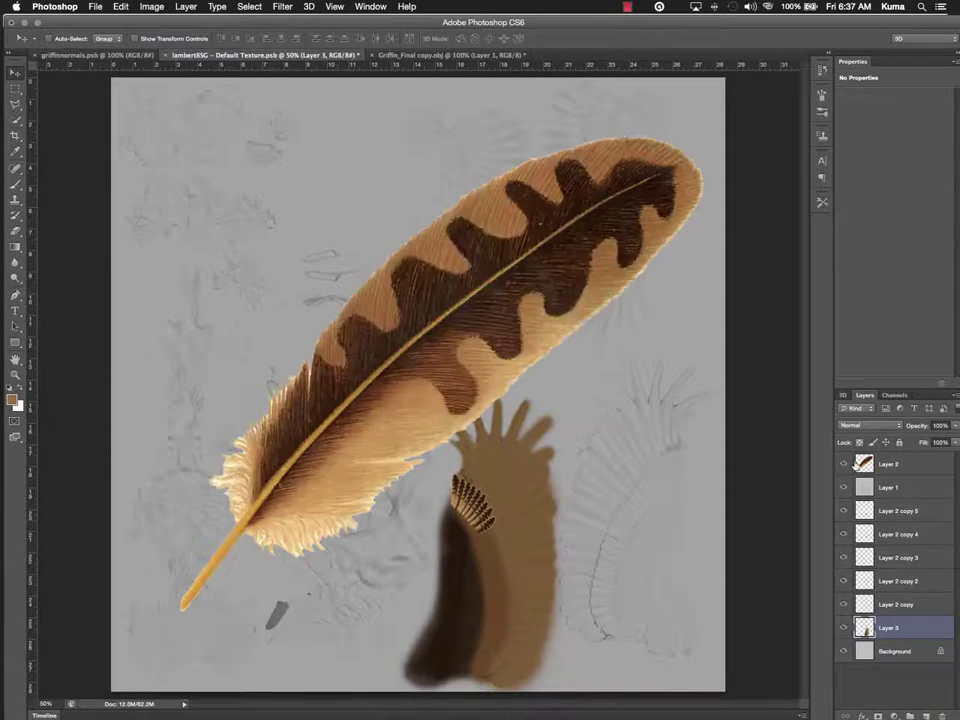
left_click(909, 467)
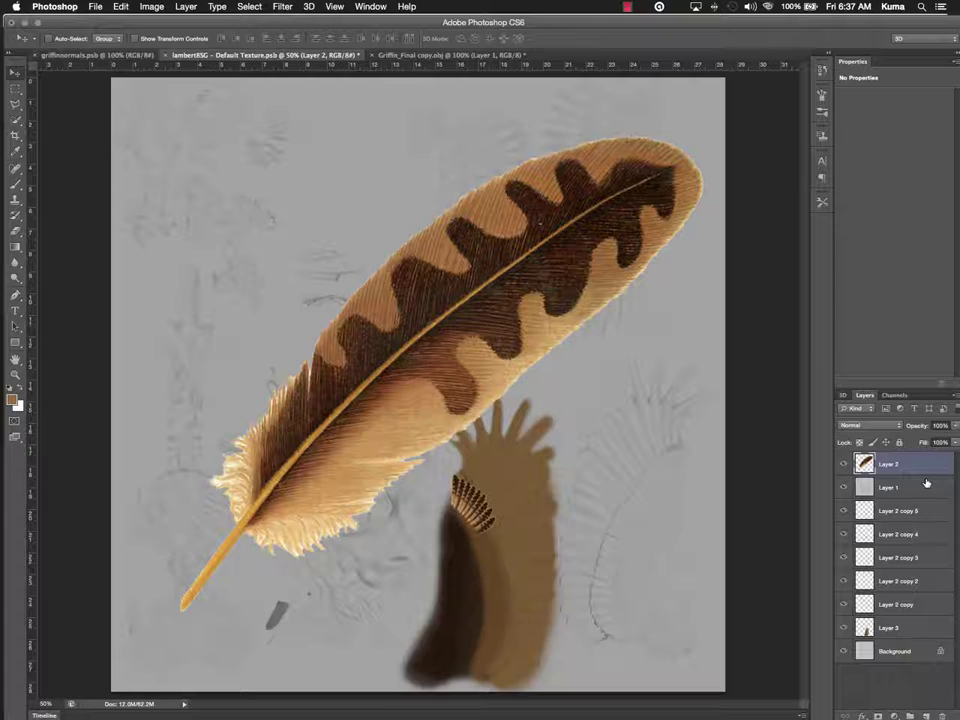
key("ctrl+t")
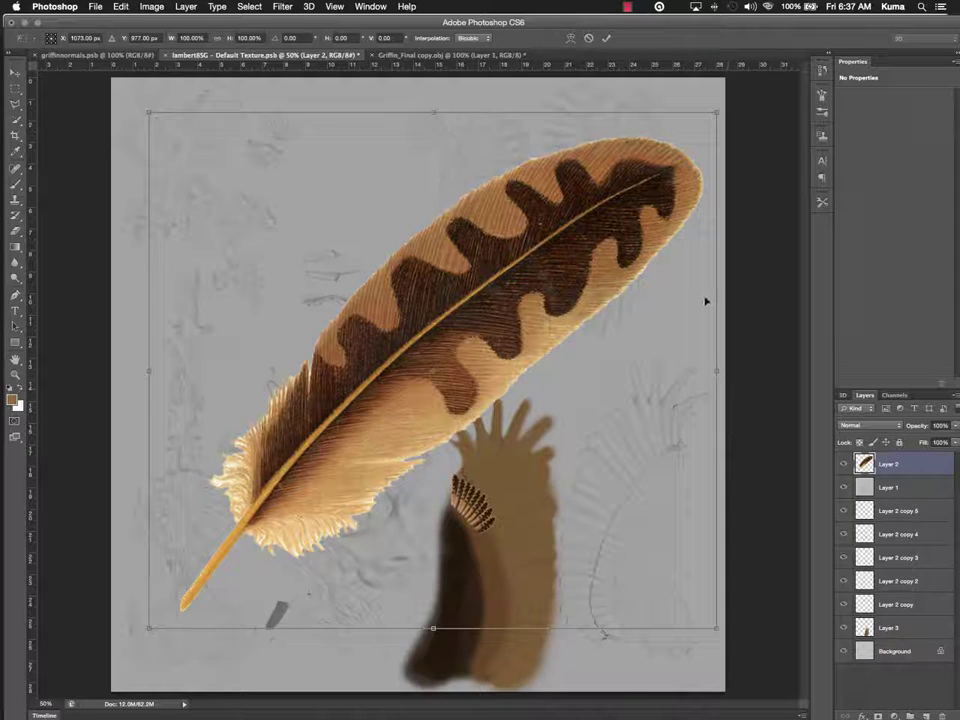
left_click_drag(715, 112, 650, 155)
key("Return")
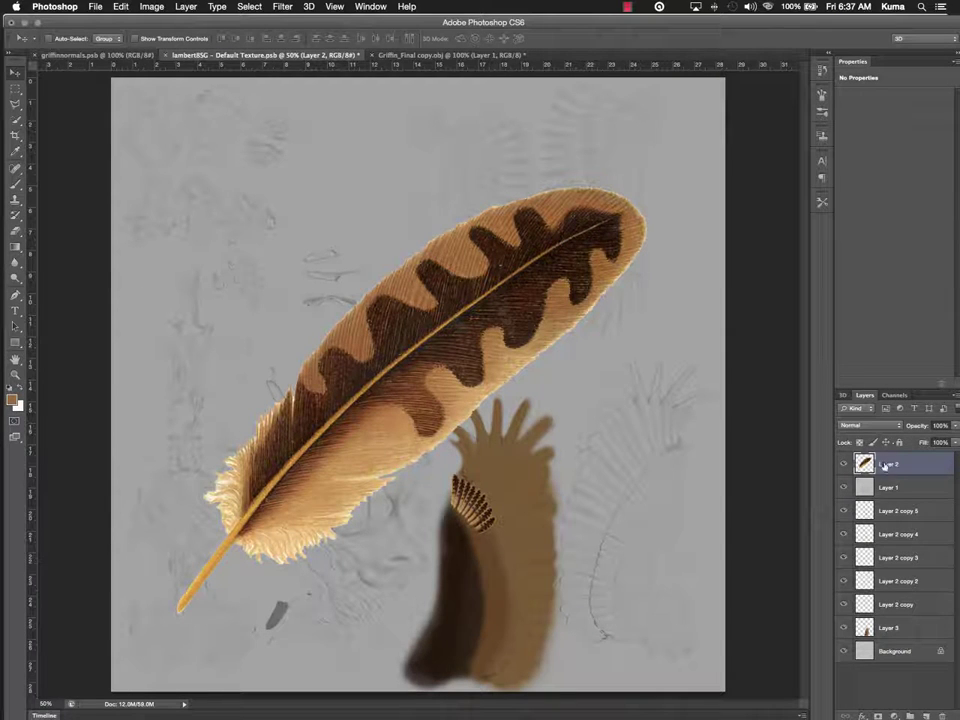
- Duplicate Layer 2 as a spare feather and hide the duplicate
left_click_drag(893, 466, 927, 711)
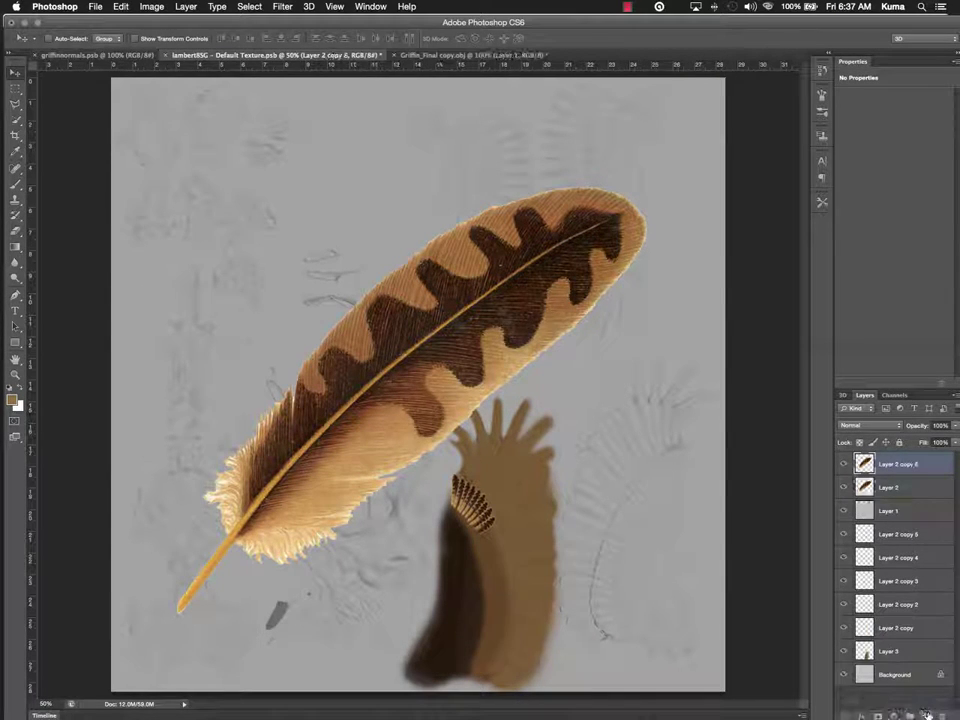
left_click(844, 463)
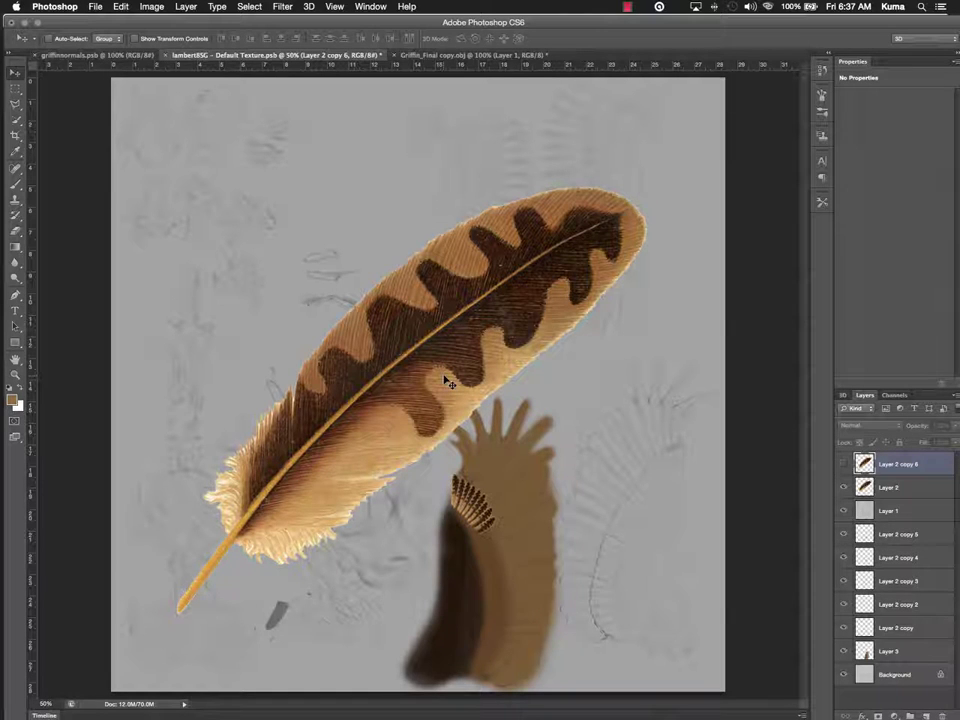
key("e")
left_click(253, 544)
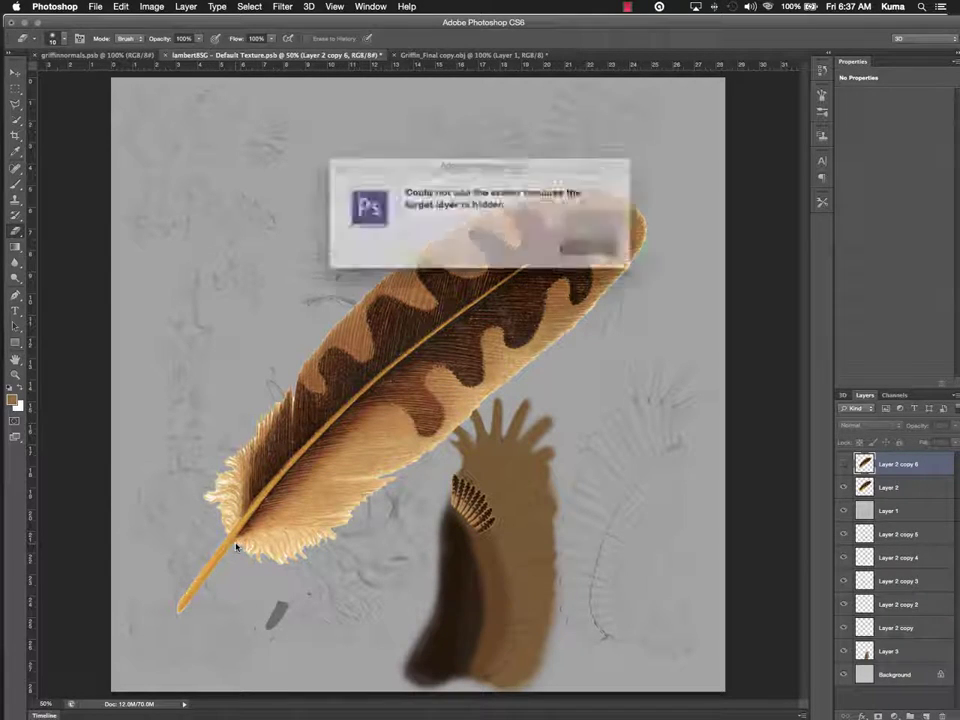
left_click(569, 241)
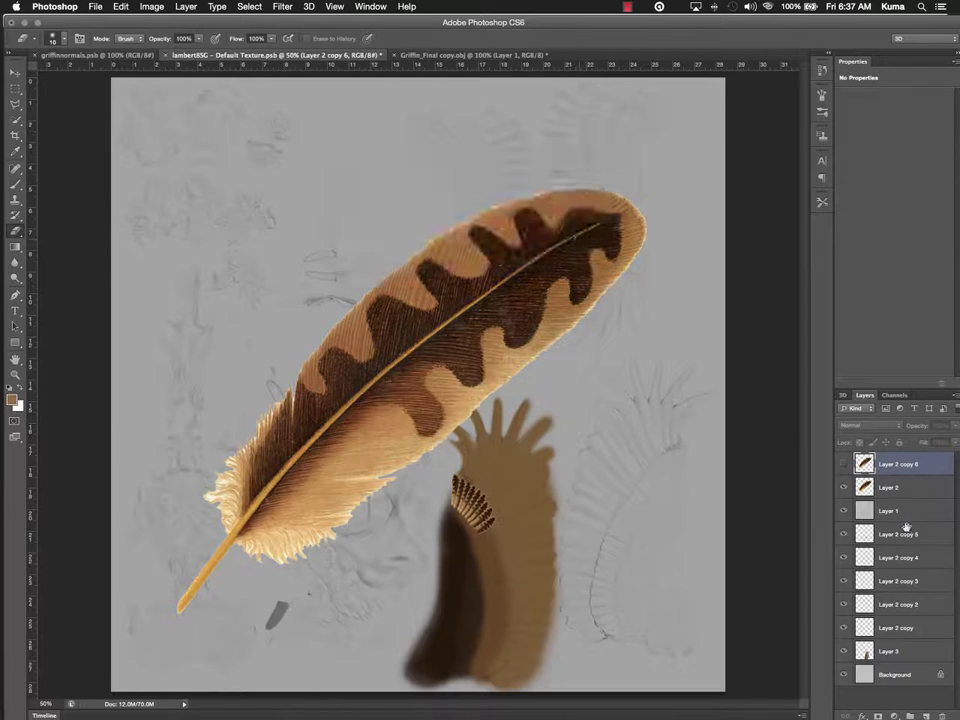
- Erase the quill and fluffy base of the Layer 2 feather with a soft 600 px Eraser
left_click(893, 488)
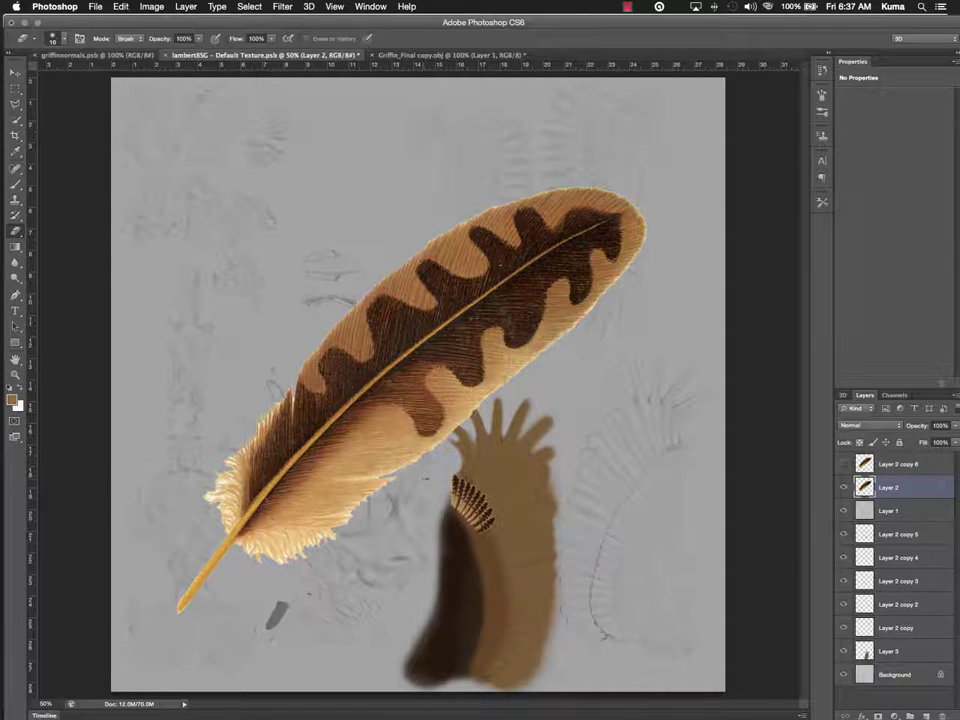
key("r")
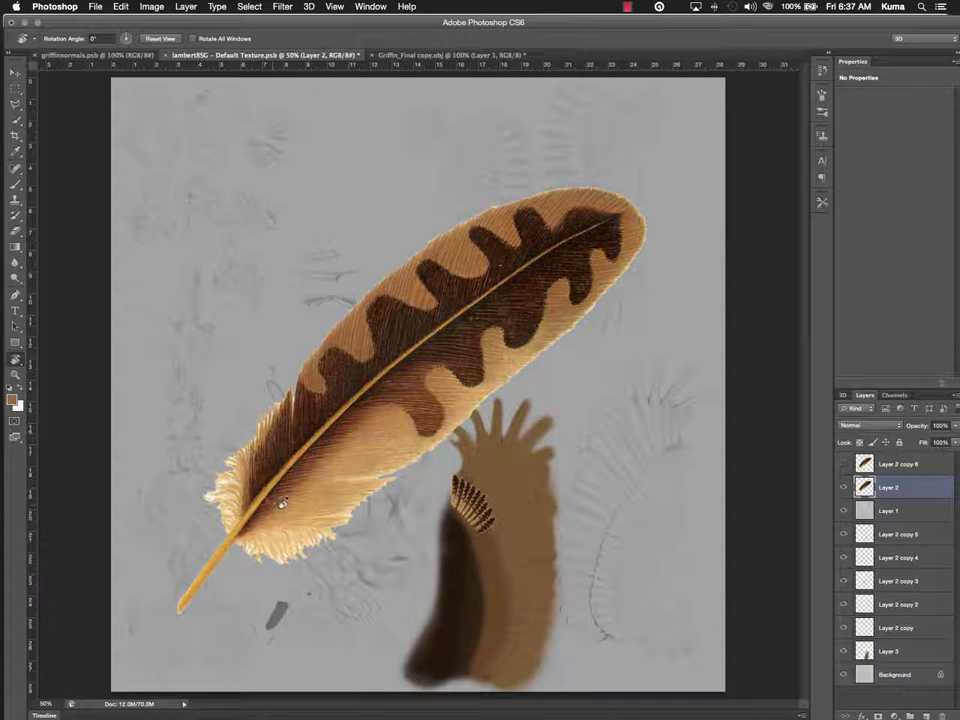
left_click(414, 383)
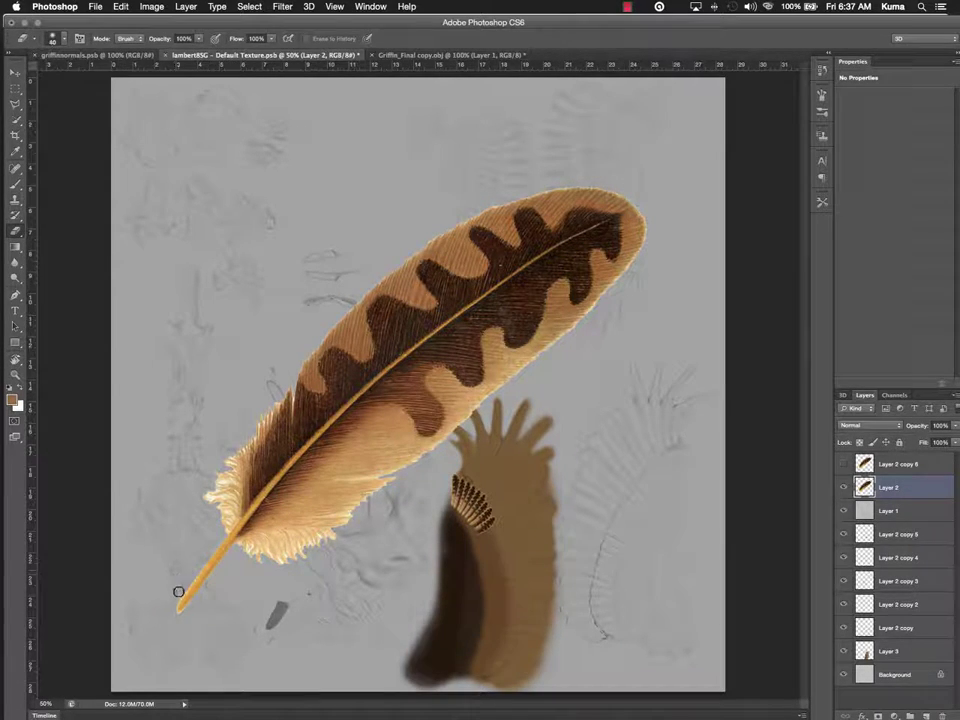
key("bracketright")
key("bracketright")
key("bracketright")
key("bracketright")
key("bracketright")
key("bracketright")
key("bracketright")
key("bracketright")
key("bracketright")
key("bracketright")
key("bracketright")
key("bracketright")
key("bracketright")
key("bracketright")
key("bracketright")
mouse_move(178, 614)
left_mouse_down()
mouse_move(196, 575)
mouse_move(229, 597)
mouse_move(200, 576)
mouse_move(181, 579)
mouse_move(172, 547)
mouse_move(238, 621)
mouse_move(155, 523)
mouse_move(235, 601)
mouse_move(203, 583)
mouse_move(150, 516)
mouse_move(221, 596)
mouse_move(170, 600)
left_mouse_up()
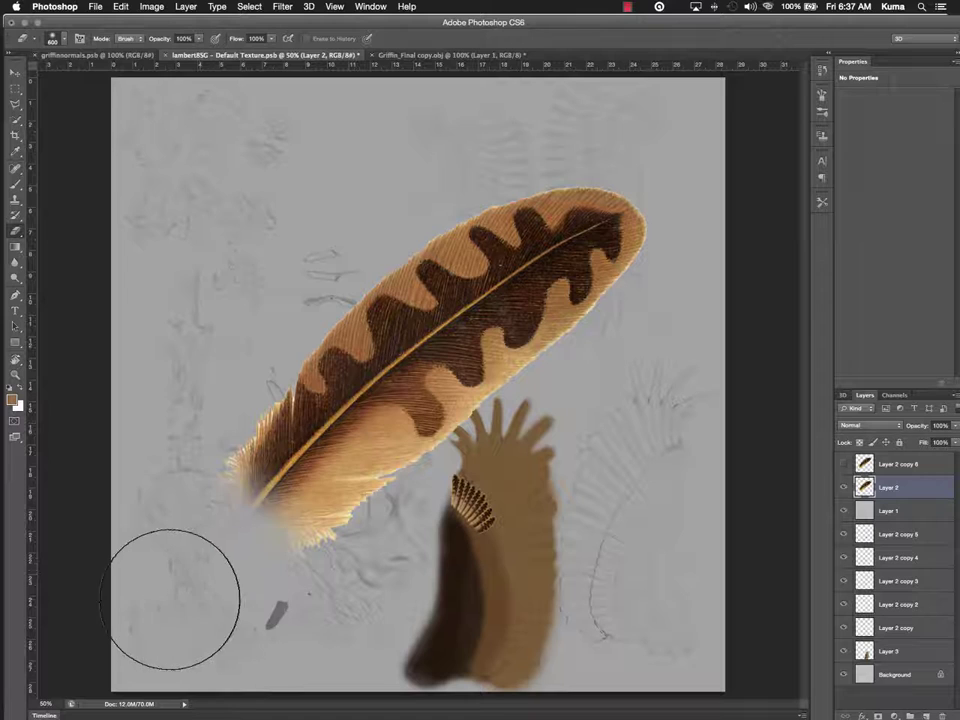
- Shrink the Layer 2 feather to about 6.5% and place it just below the last feather in the wing's row
key("super+t")
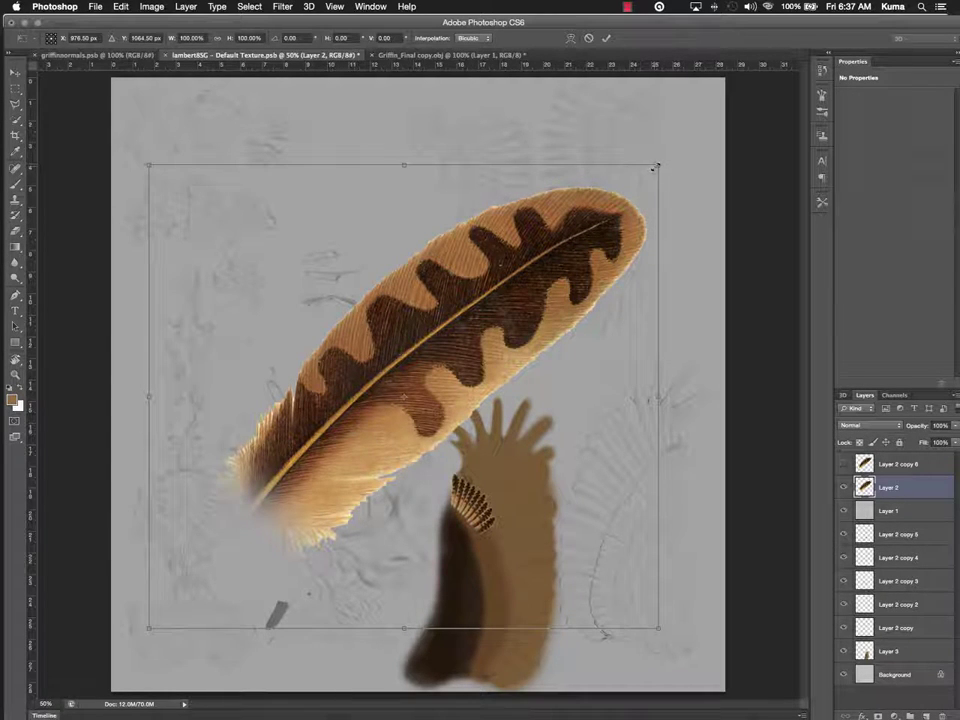
left_click_drag(656, 166, 275, 546)
left_click_drag(218, 563, 475, 539)
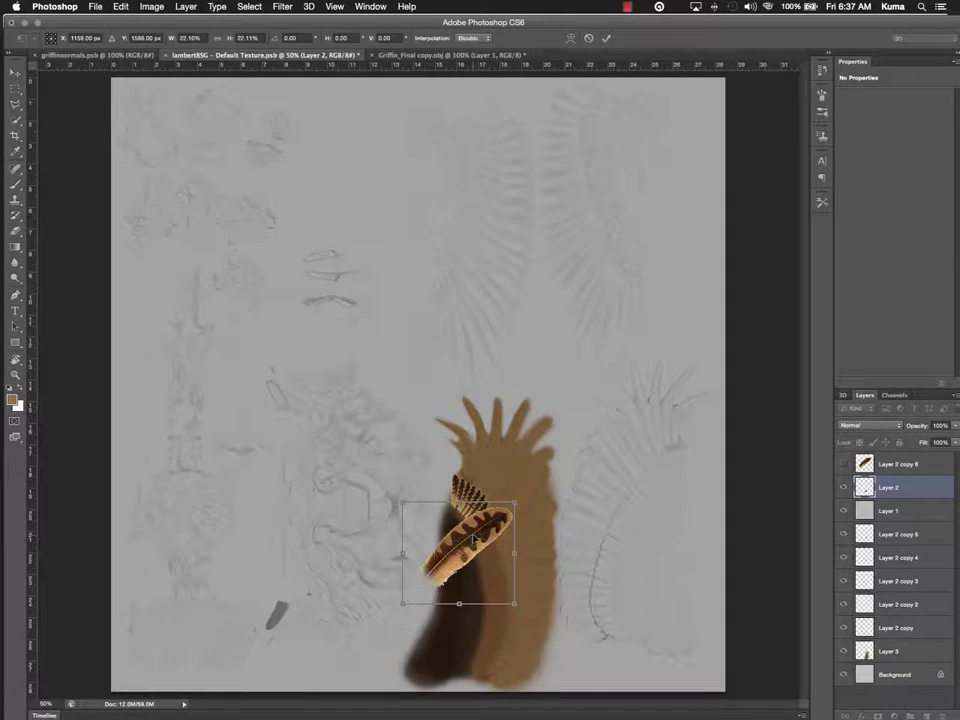
key("super+equal")
key("super+equal")
key("super+equal")
key("super+equal")
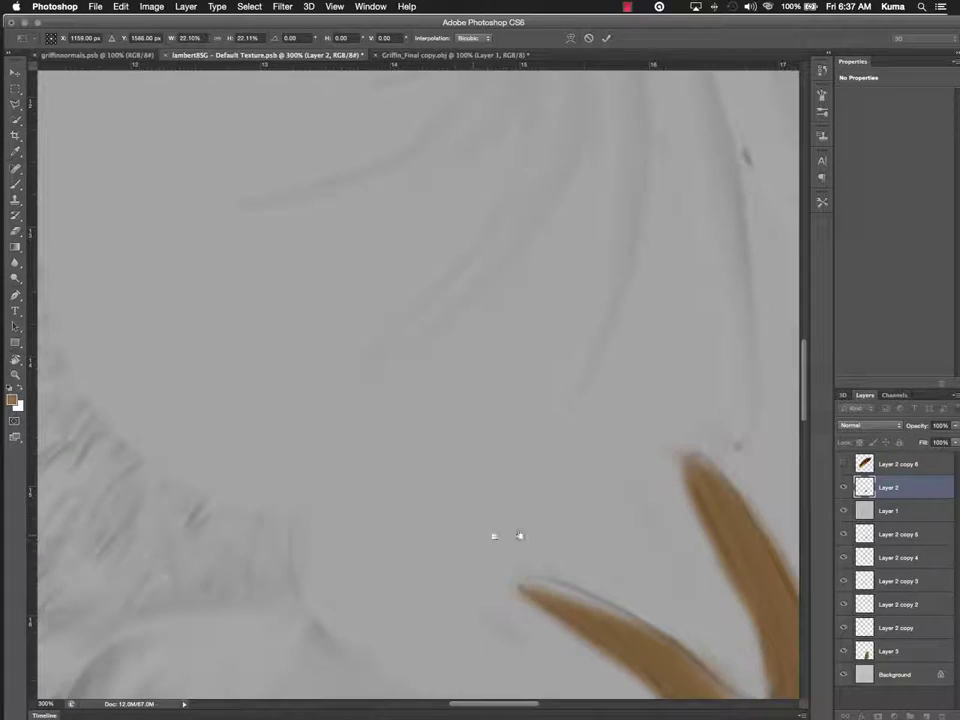
left_click_drag(581, 484, 398, 153)
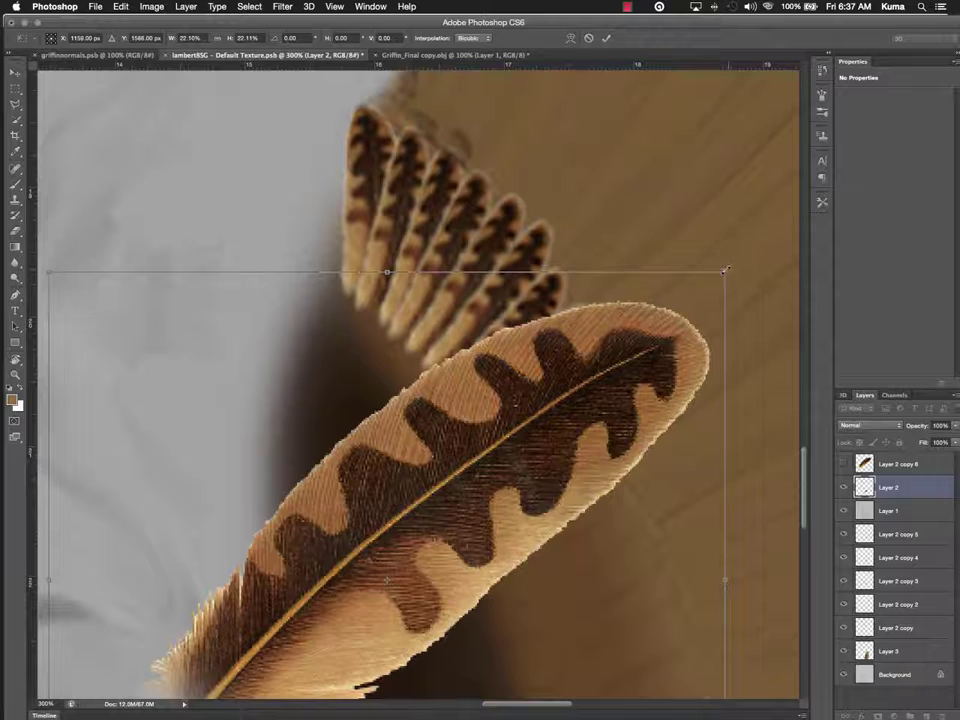
left_click_drag(726, 270, 345, 596)
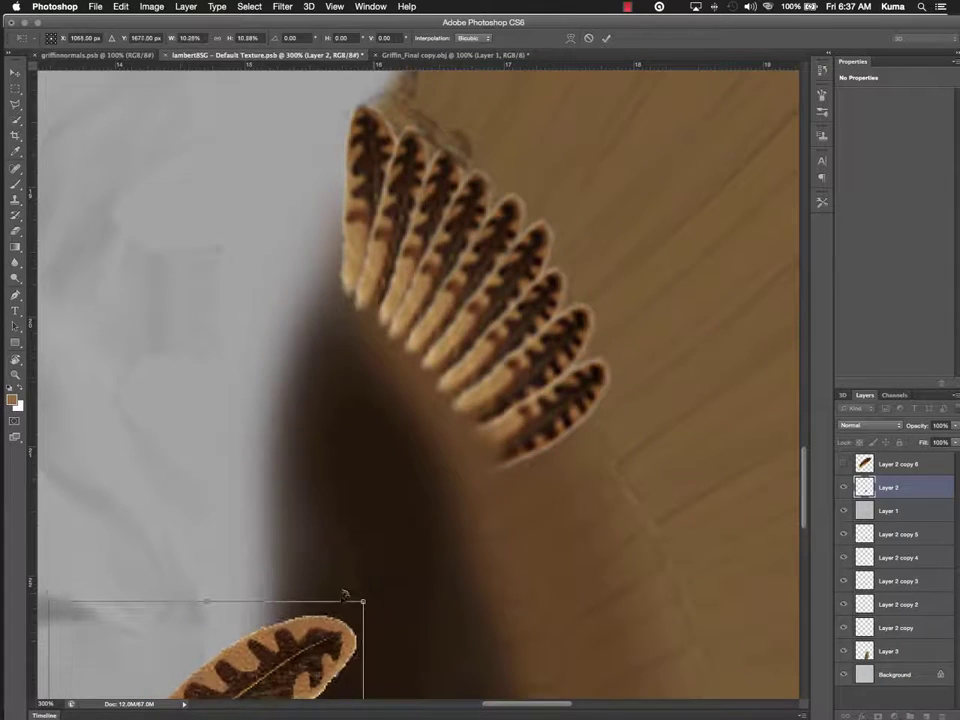
left_click_drag(302, 664, 632, 427)
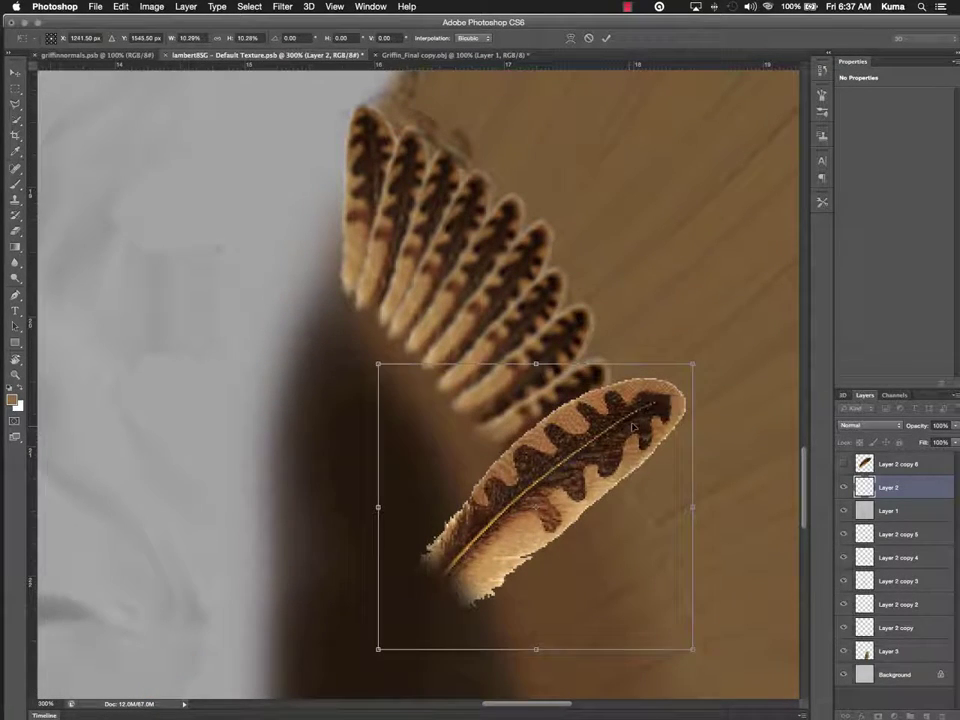
left_click_drag(694, 363, 598, 432)
- Flip the small feather horizontally, rotate it to about 109°, and fit it against the end of the feather row
right_click(598, 432)
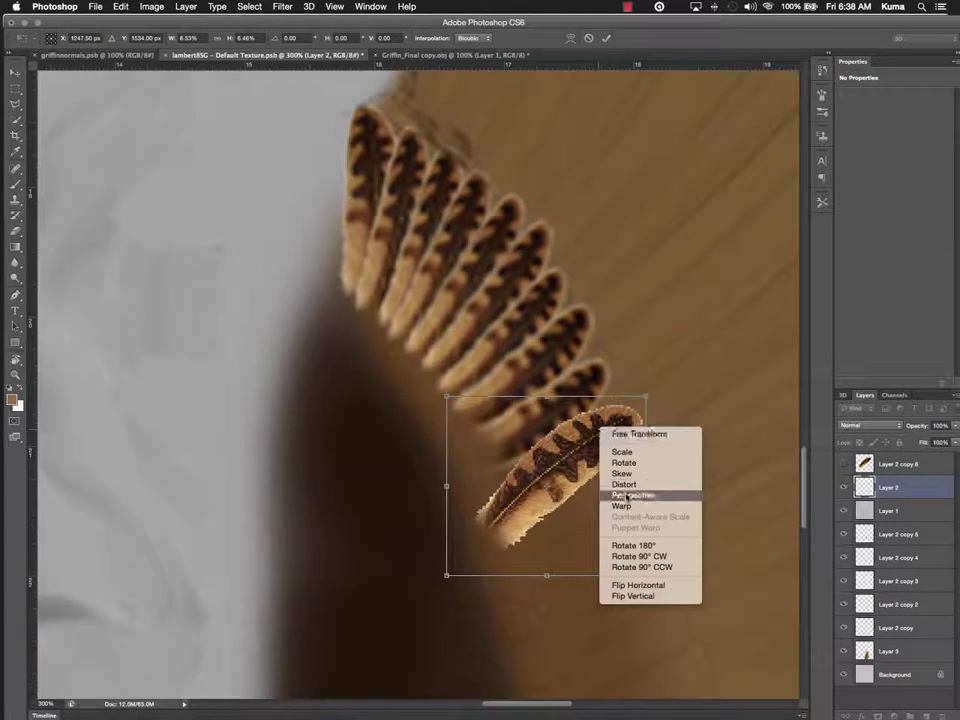
left_click(634, 584)
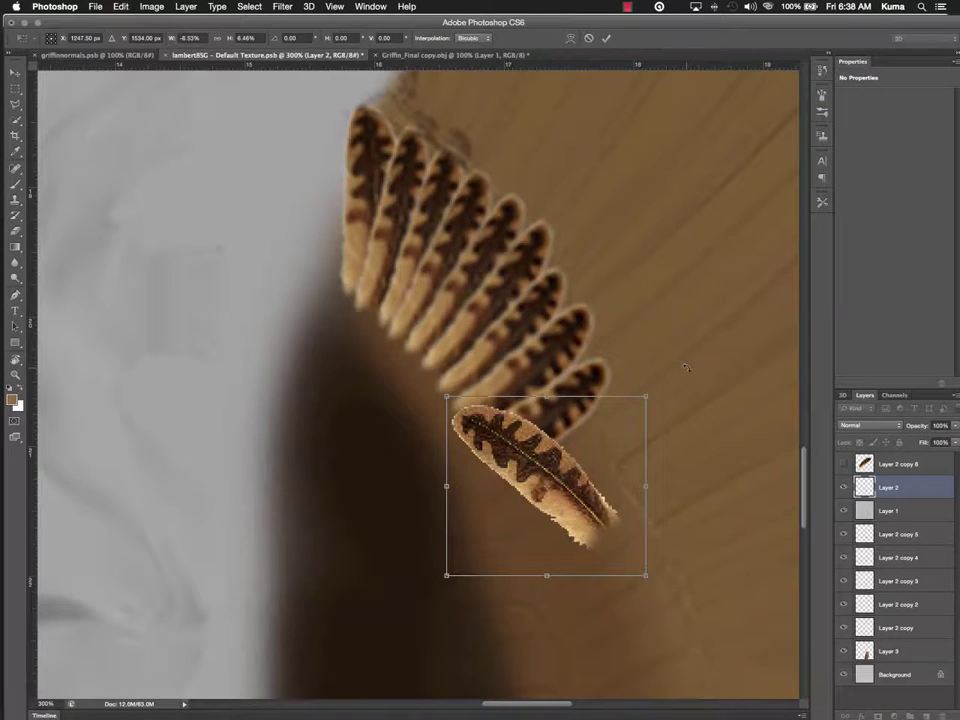
left_click_drag(685, 368, 626, 588)
left_click_drag(570, 590, 587, 586)
left_click_drag(590, 488, 571, 473)
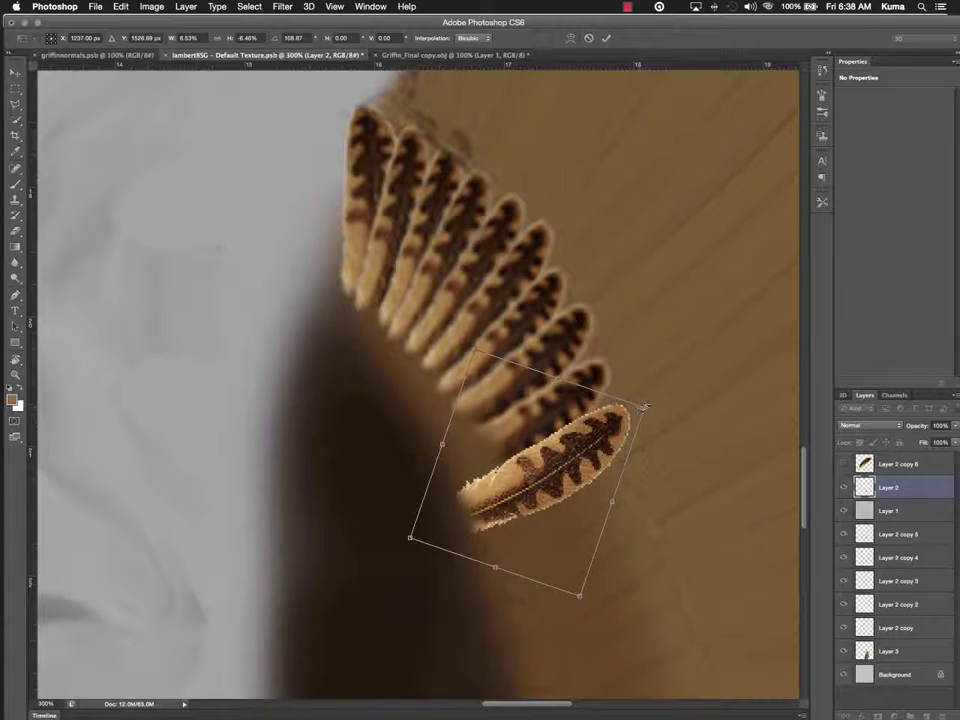
- Scale the new feather to about 5.5%, distort its base corner inward to shorten it, and apply the transform
left_click_drag(645, 408, 596, 435)
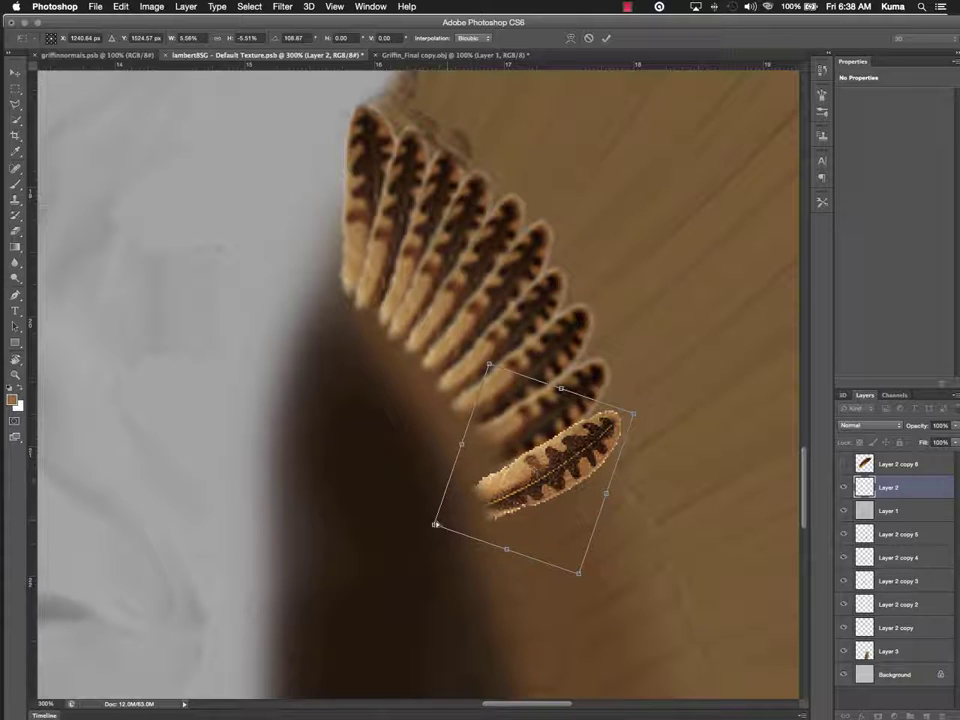
mouse_move(434, 526)
left_mouse_down()
mouse_move(472, 511)
mouse_move(465, 515)
left_mouse_up()
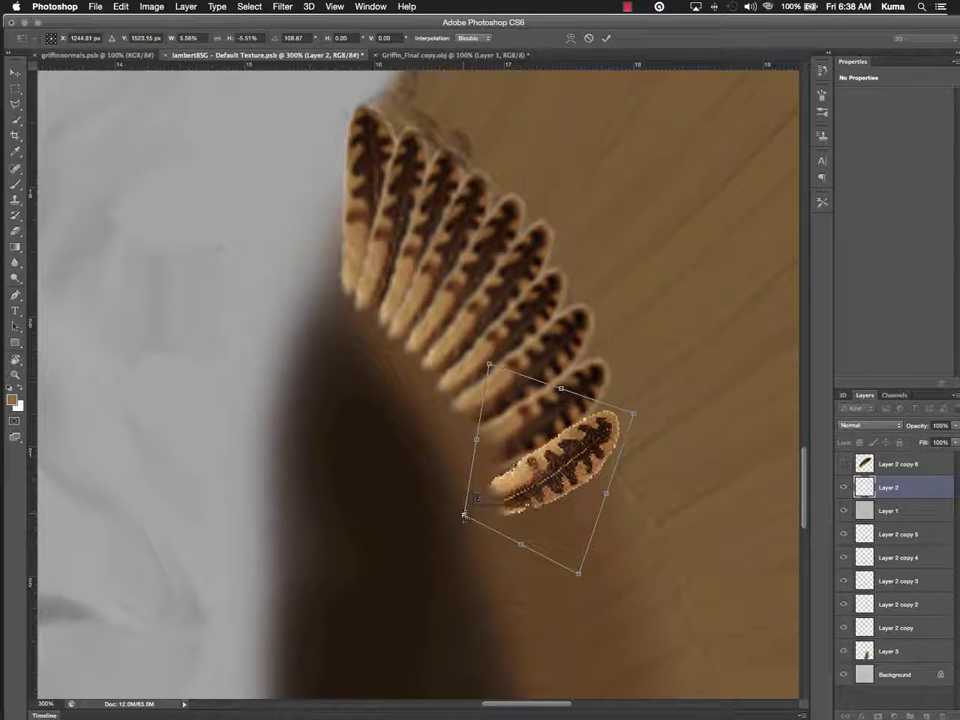
key("Return")
key("b")
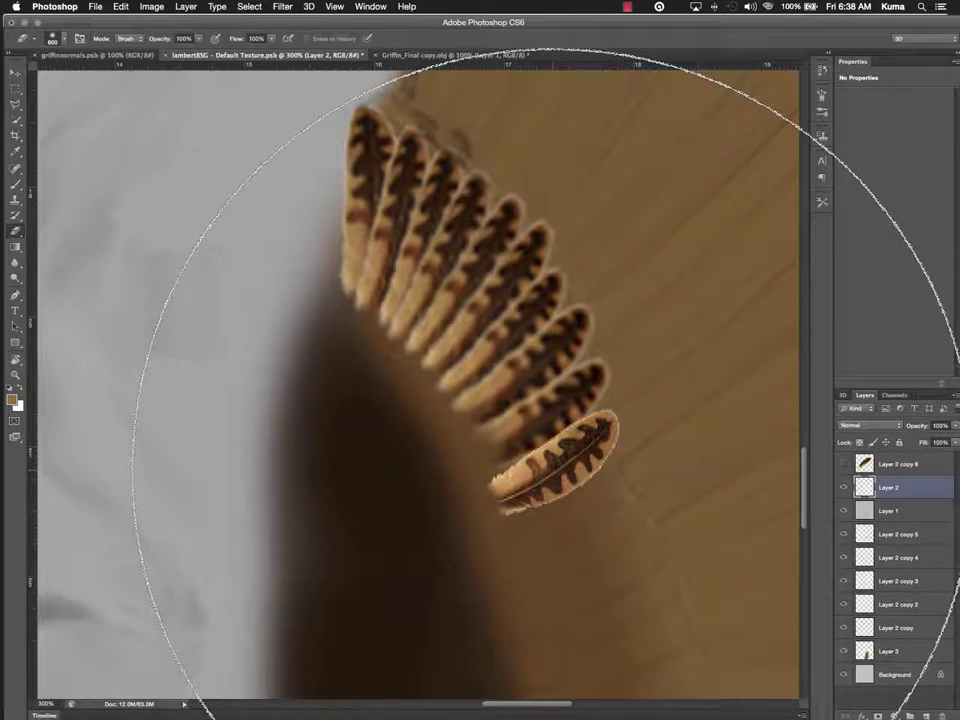
key("v")
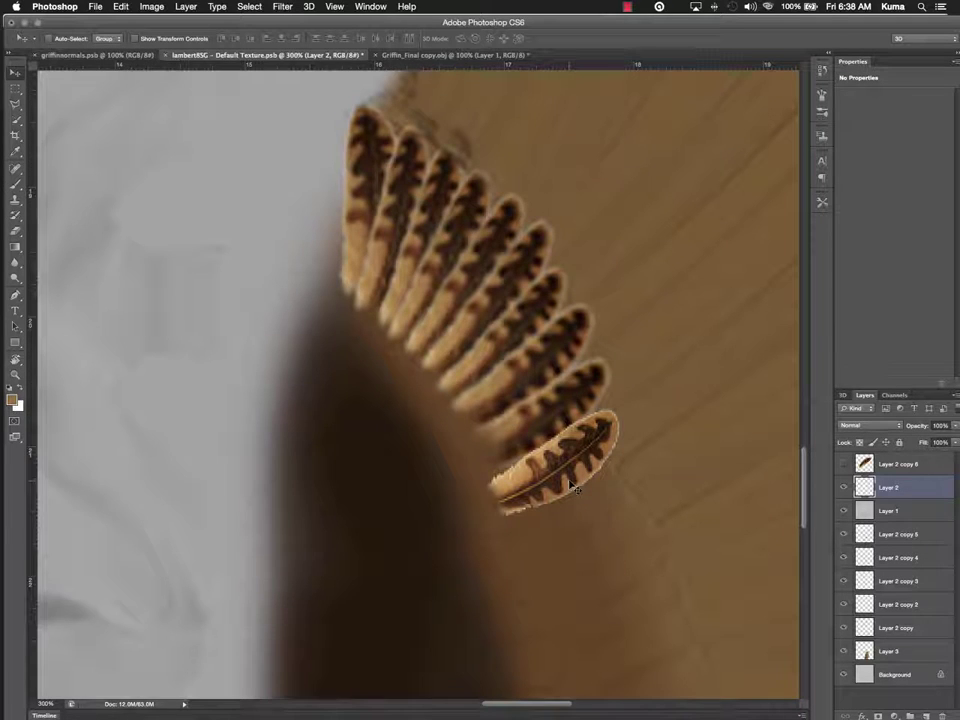
- Duplicate the Layer 2 feather just below the last one and distort the copy's corners to fan it outward, then apply the transform
left_click_drag(567, 470, 581, 511)
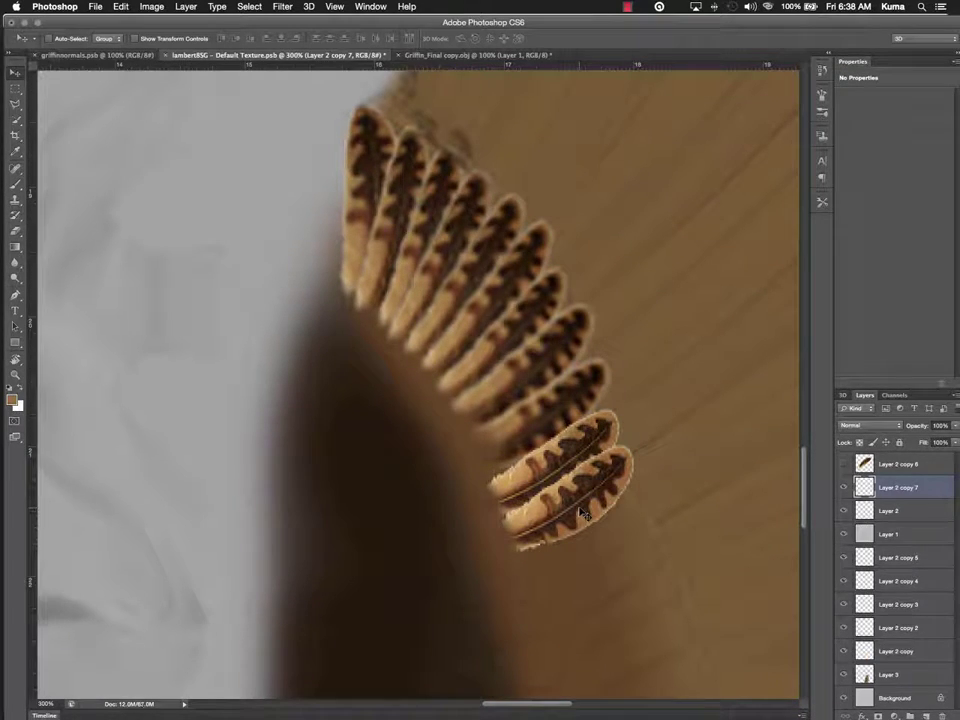
key("ctrl+t")
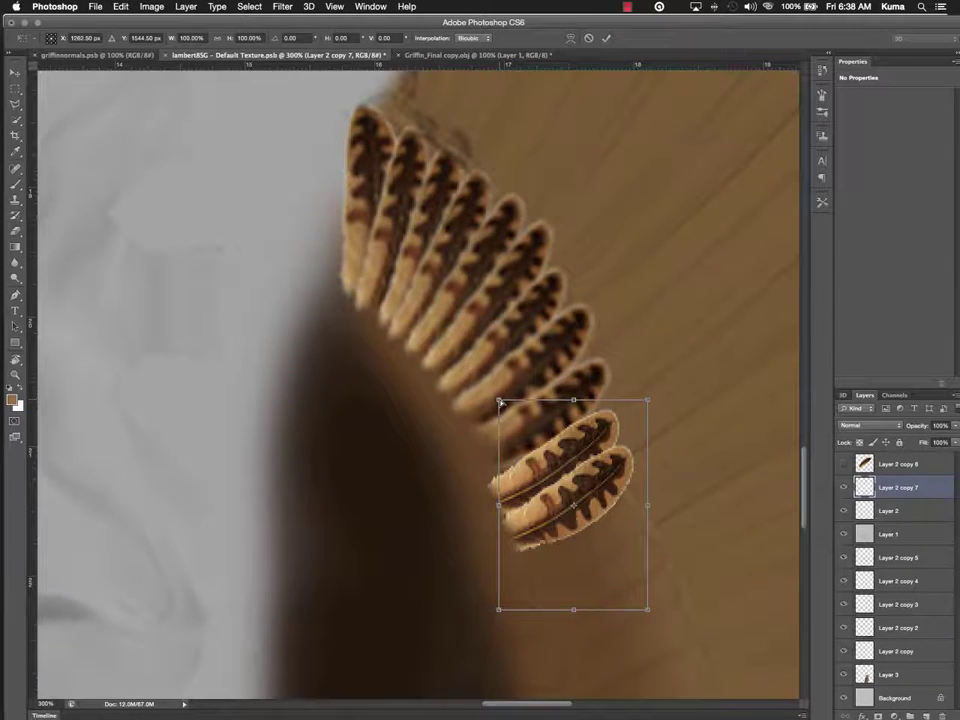
left_click_drag(499, 402, 487, 392)
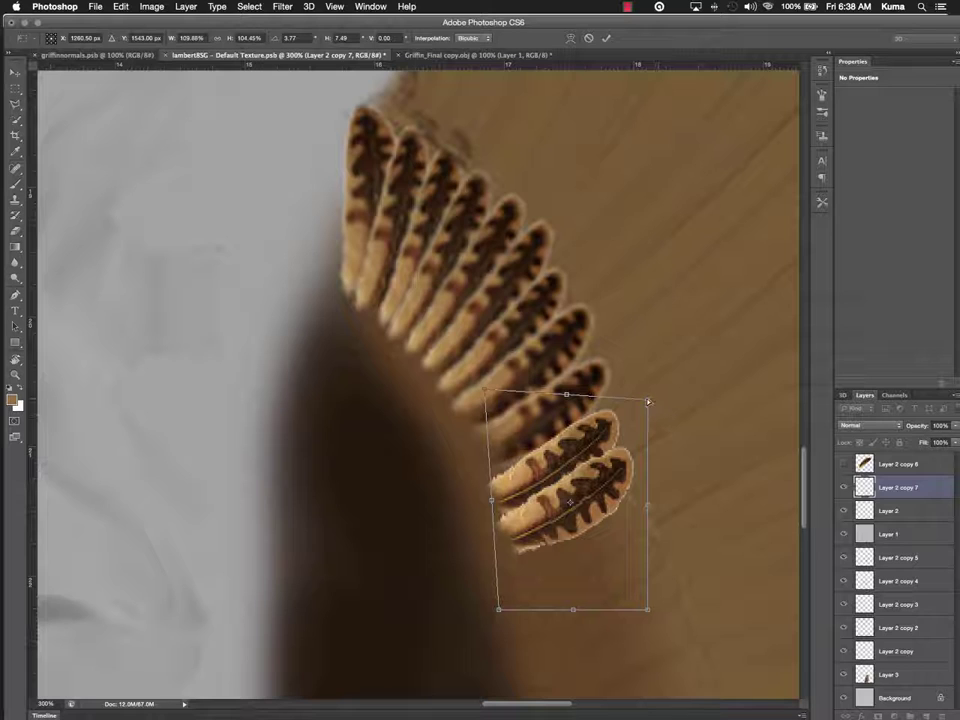
mouse_move(649, 402)
left_mouse_down()
mouse_move(666, 413)
mouse_move(658, 409)
left_mouse_up()
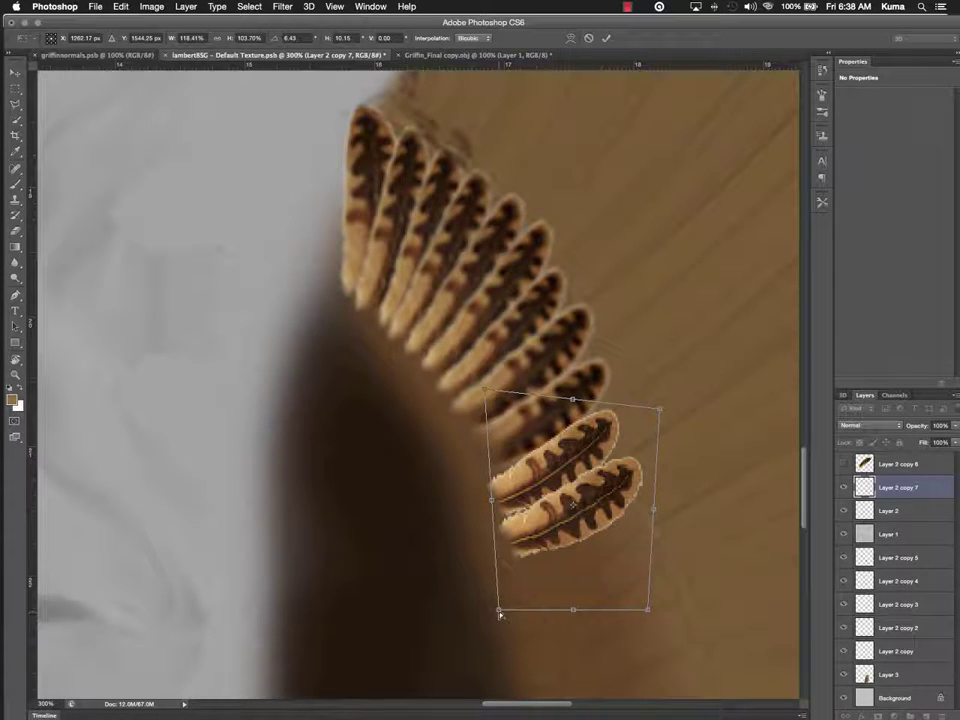
left_click_drag(500, 614, 493, 595)
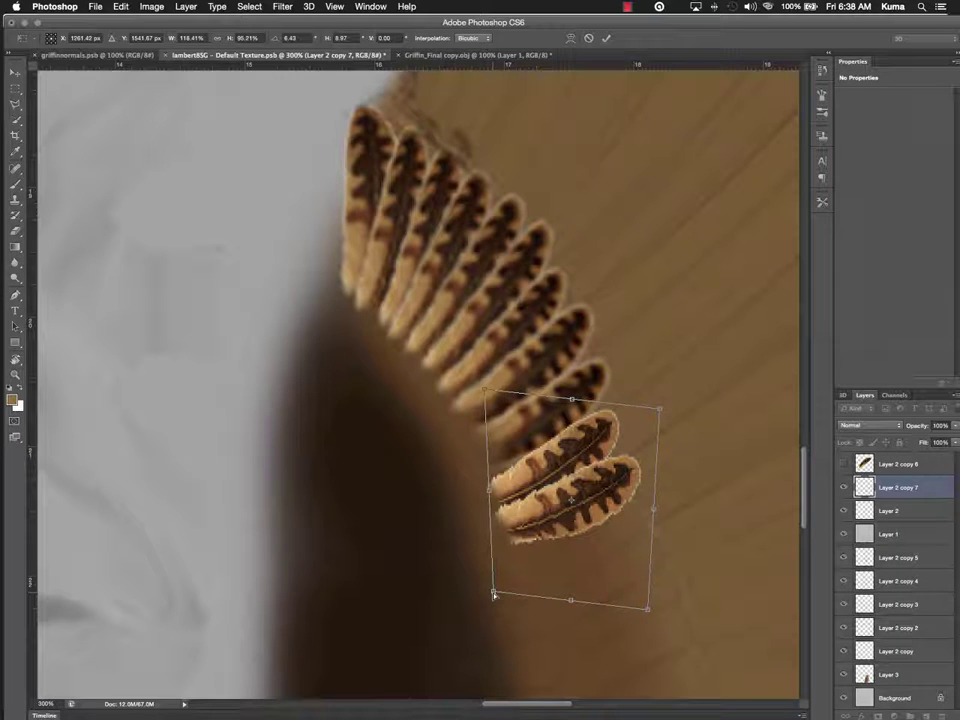
key("Return")
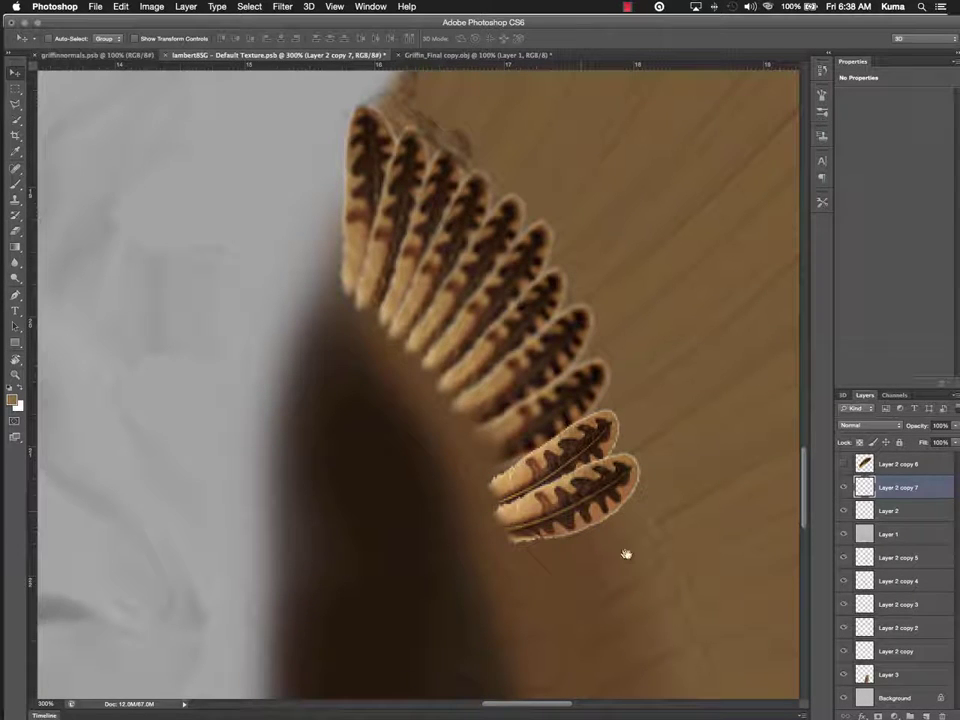
- Add another feather copy below the last one in the row and rotate it about -3.9°
left_click_drag(626, 553, 565, 454)
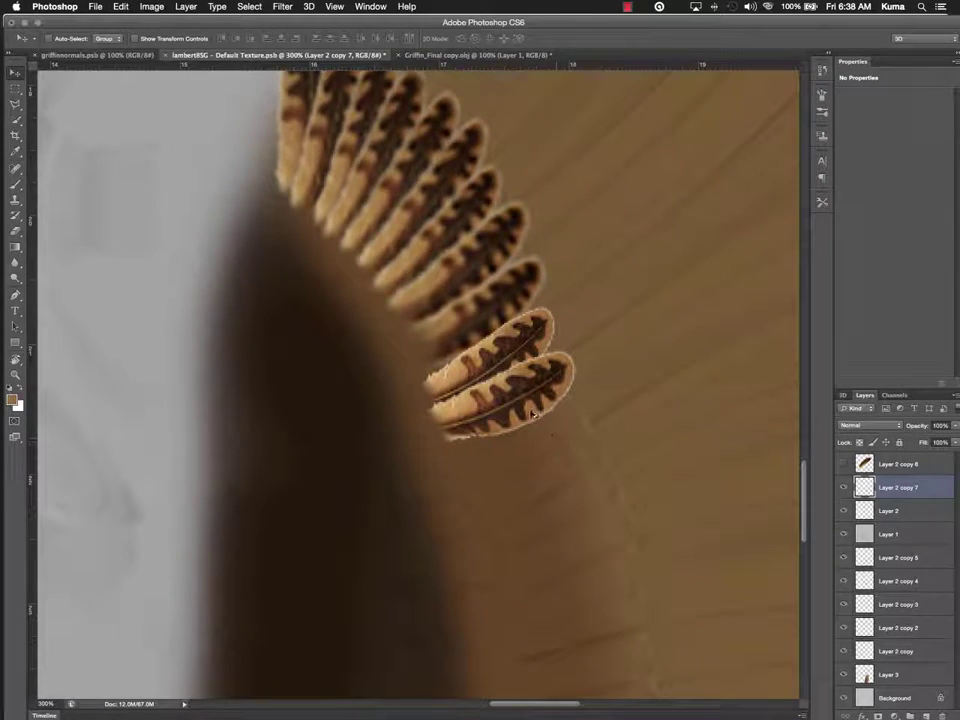
left_click_drag(528, 410, 548, 449)
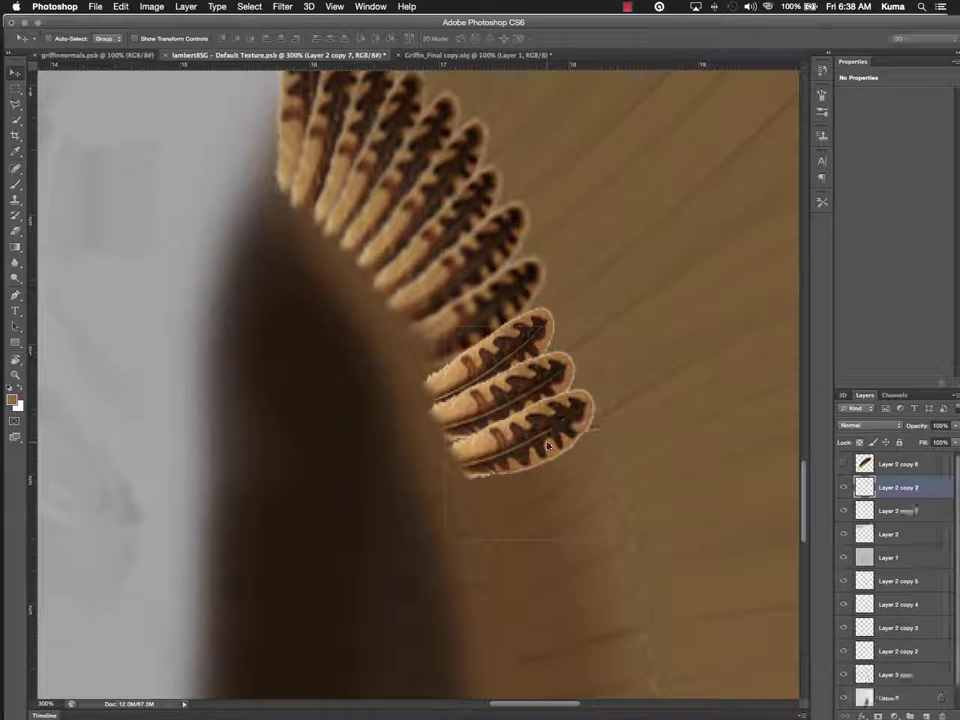
key("ctrl+t")
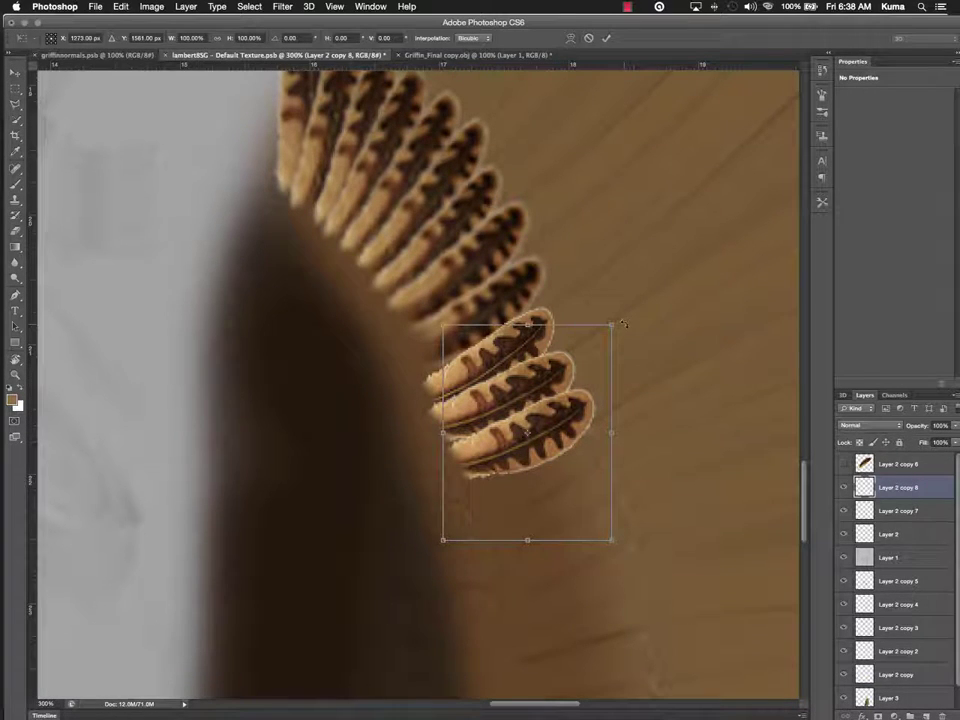
mouse_move(643, 313)
left_mouse_down()
mouse_move(640, 298)
mouse_move(636, 313)
left_mouse_up()
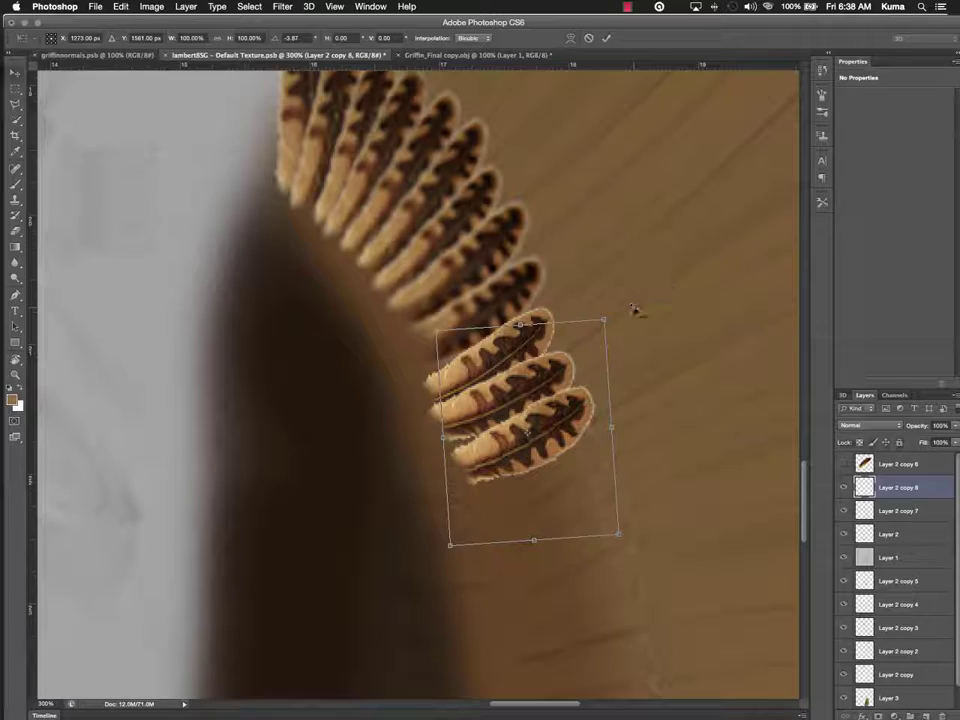
key("Return")
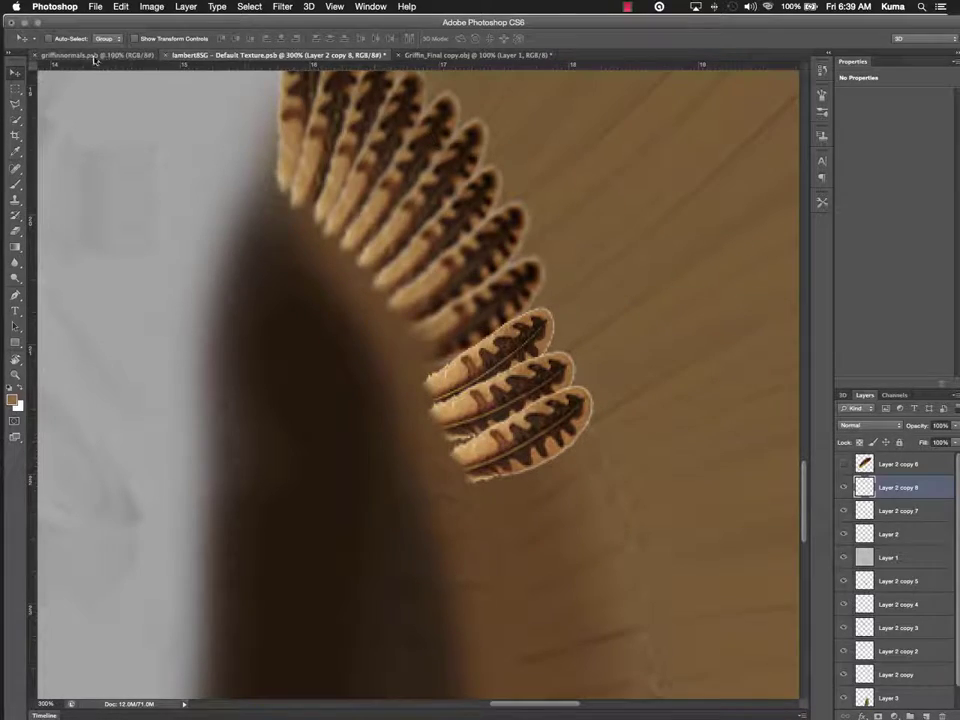
- Inspect the feather row on the wing of the Griffin_Final copy.obj model from several angles
left_click(96, 56)
left_click(443, 57)
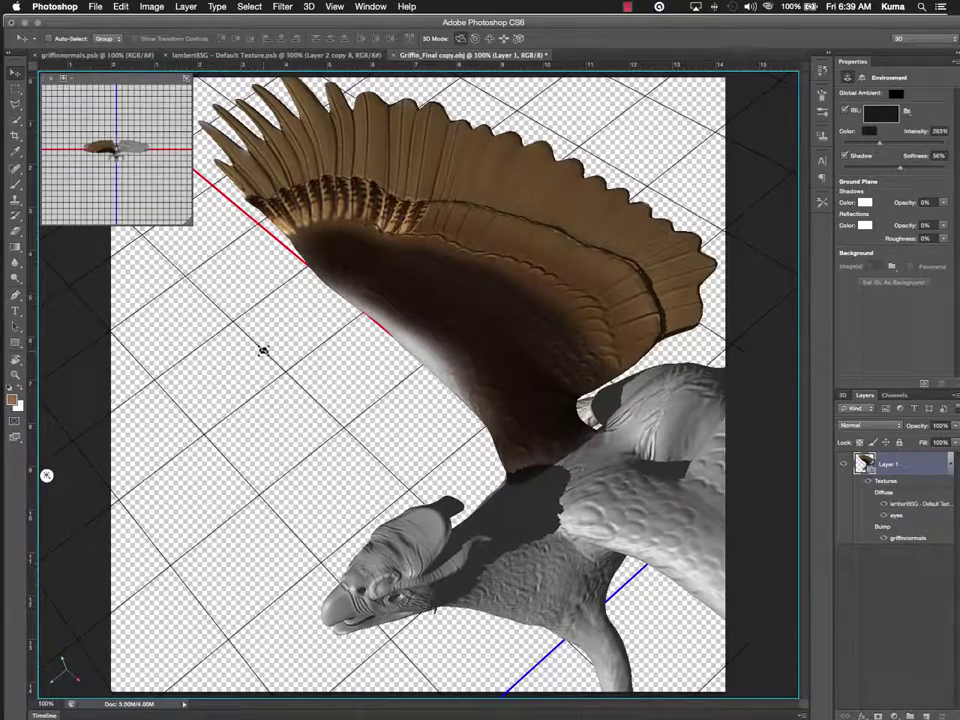
left_click_drag(287, 399, 286, 471)
left_click_drag(311, 317, 332, 362)
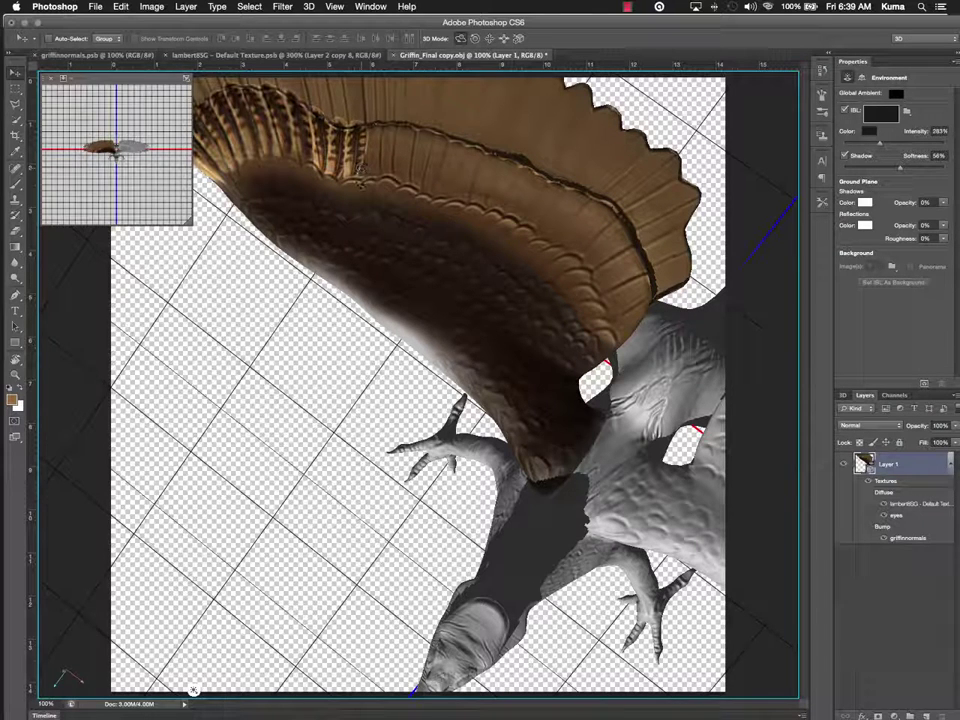
left_click_drag(246, 433, 443, 381)
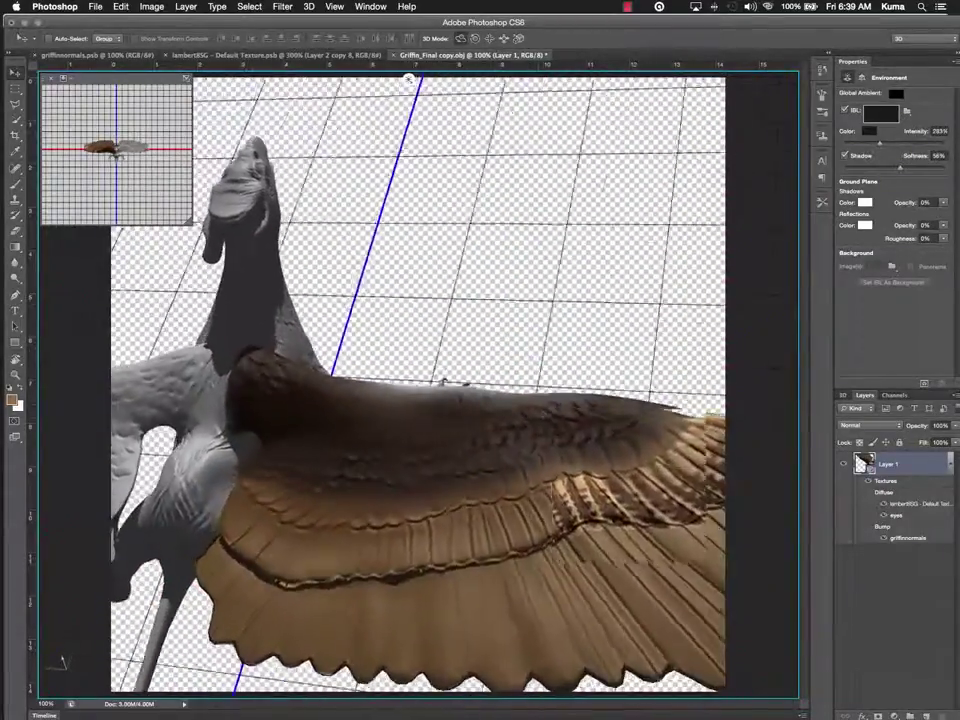
left_click_drag(536, 418, 540, 418)
left_click_drag(574, 261, 661, 259)
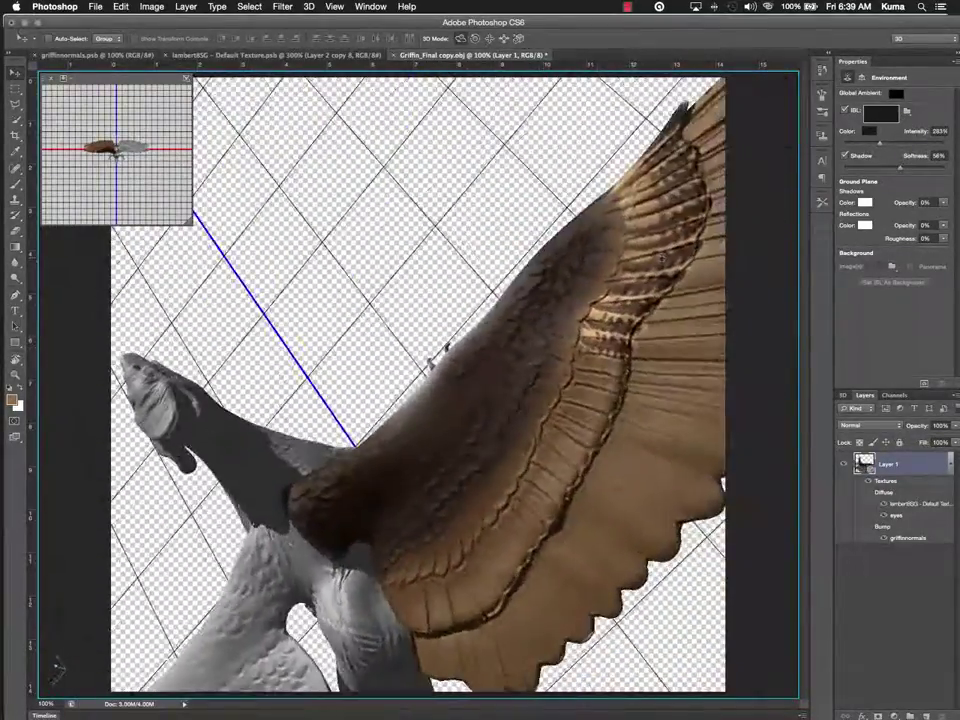
mouse_move(420, 274)
left_mouse_down()
mouse_move(448, 249)
mouse_move(334, 317)
mouse_move(343, 246)
mouse_move(433, 262)
left_mouse_up()
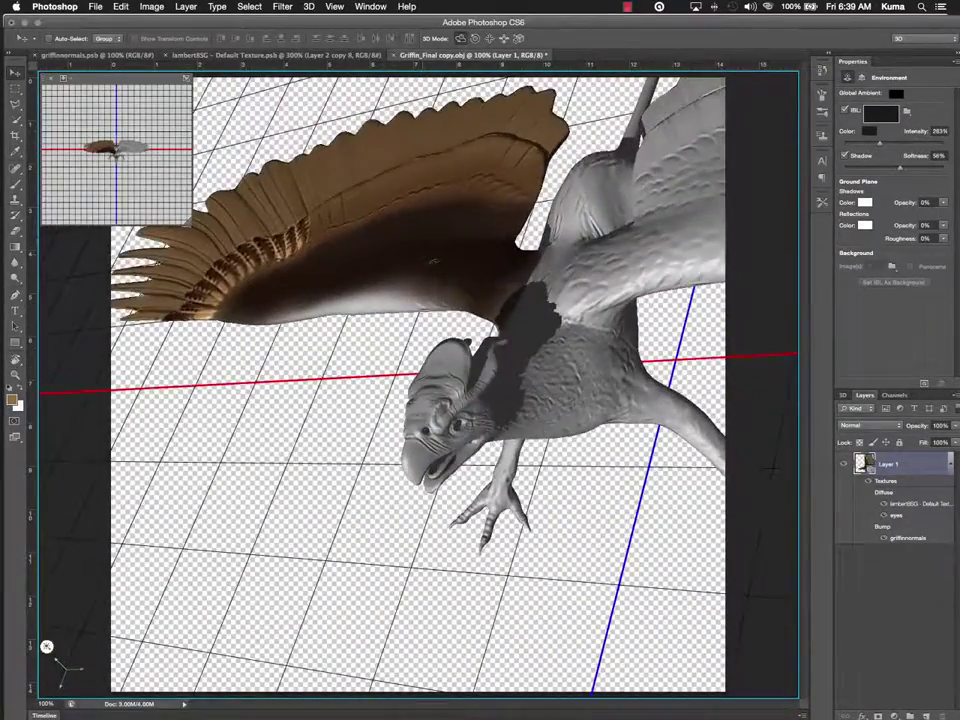
left_click_drag(360, 392, 440, 432)
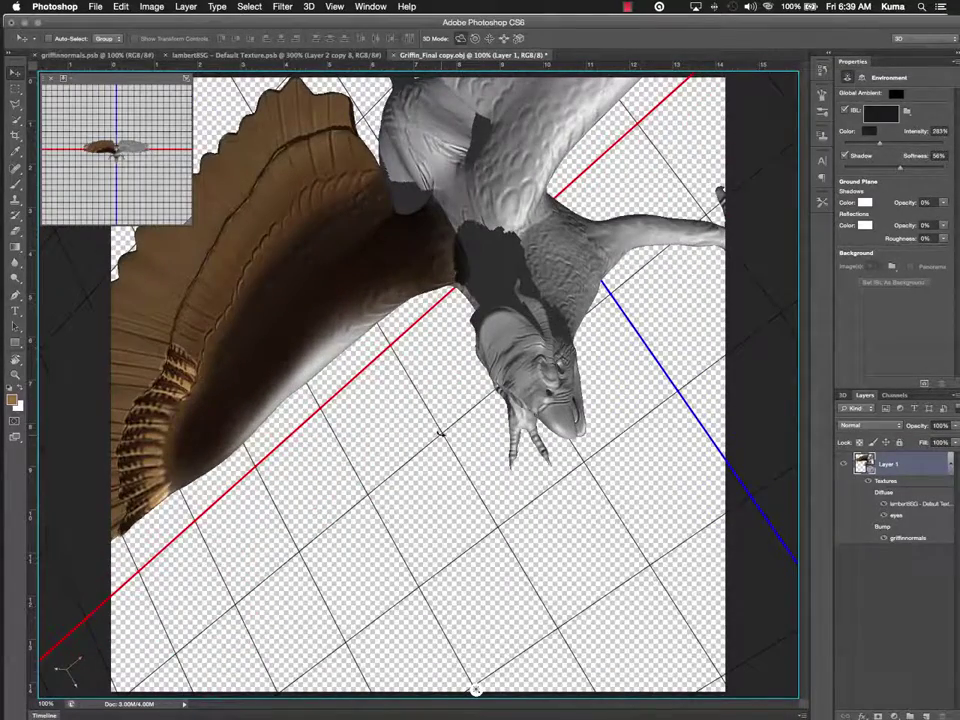
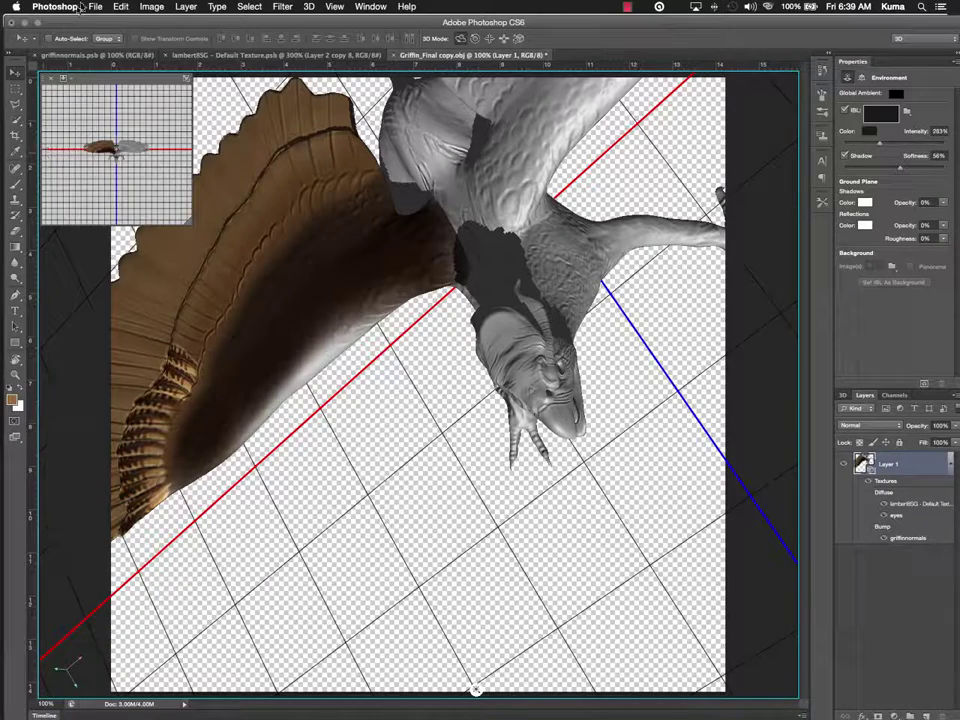
- Start exporting the 3D layer and create a folder named "to marmoset" on the Desktop as its destination
left_click(308, 7)
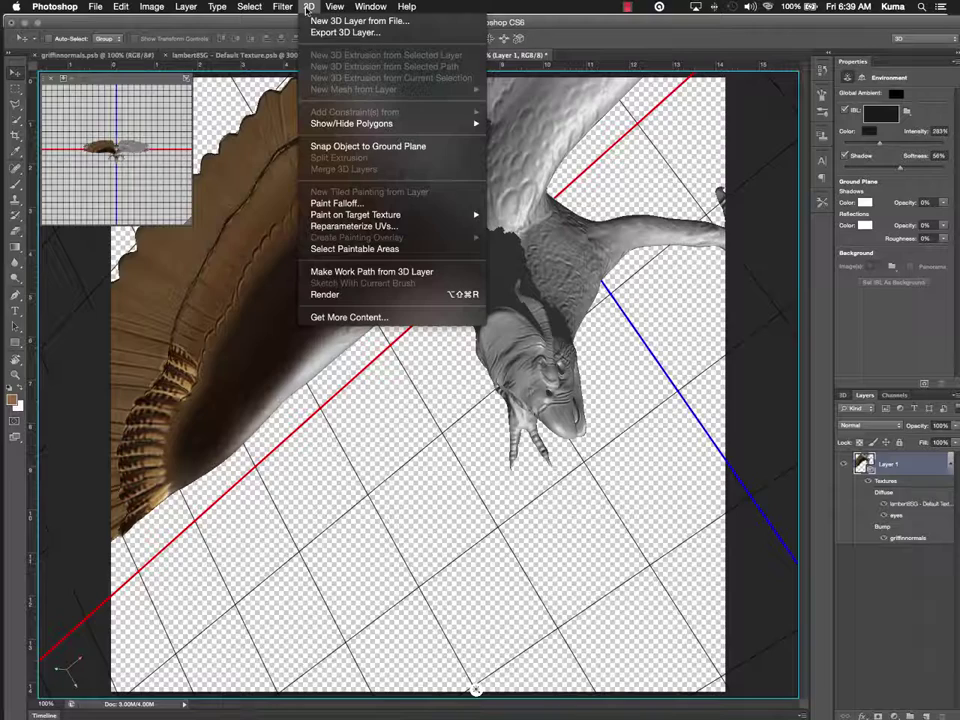
left_click(322, 32)
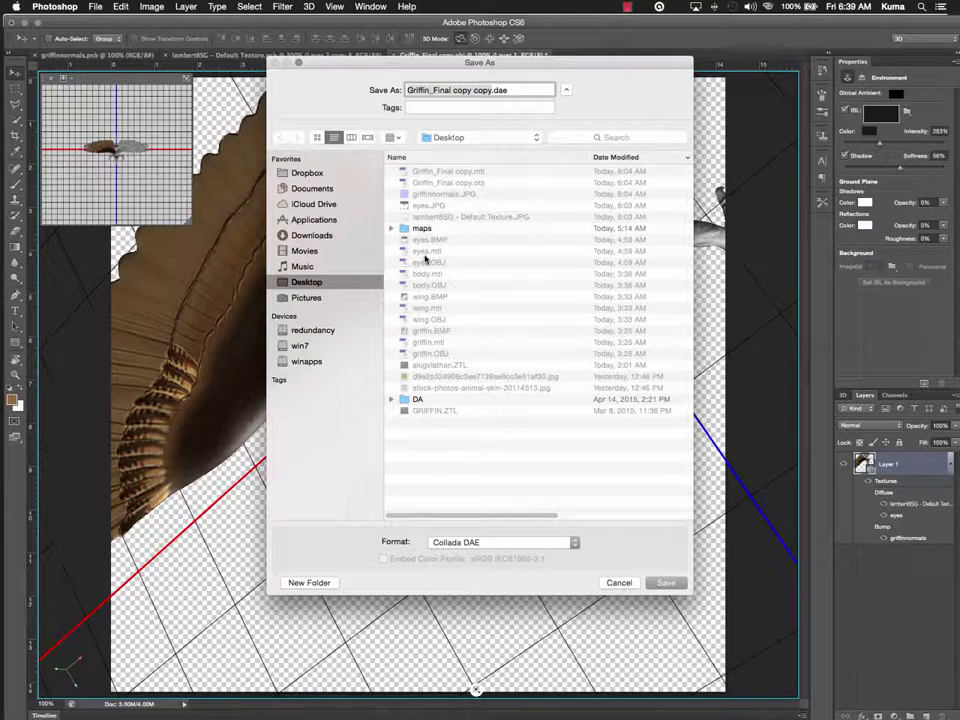
left_click(310, 582)
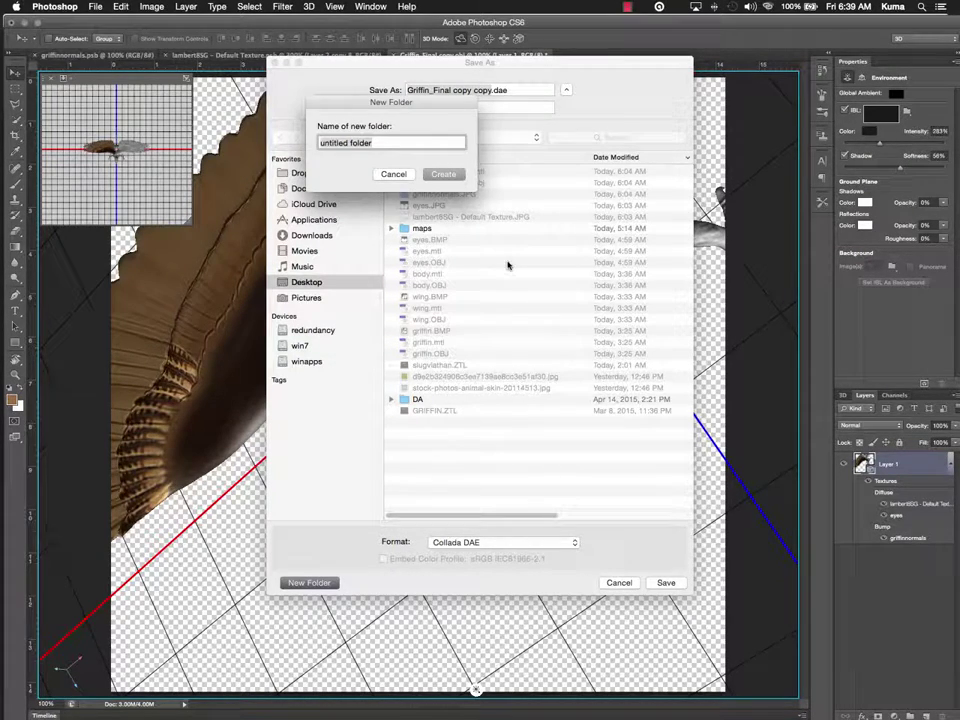
type("to marm")
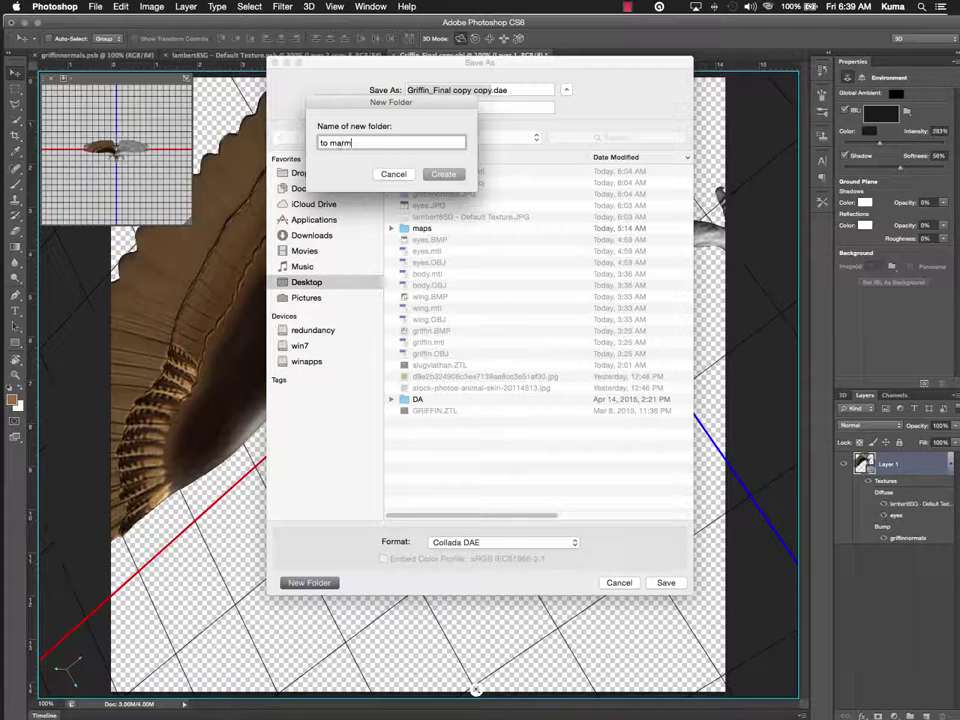
type("oset")
key("Return")
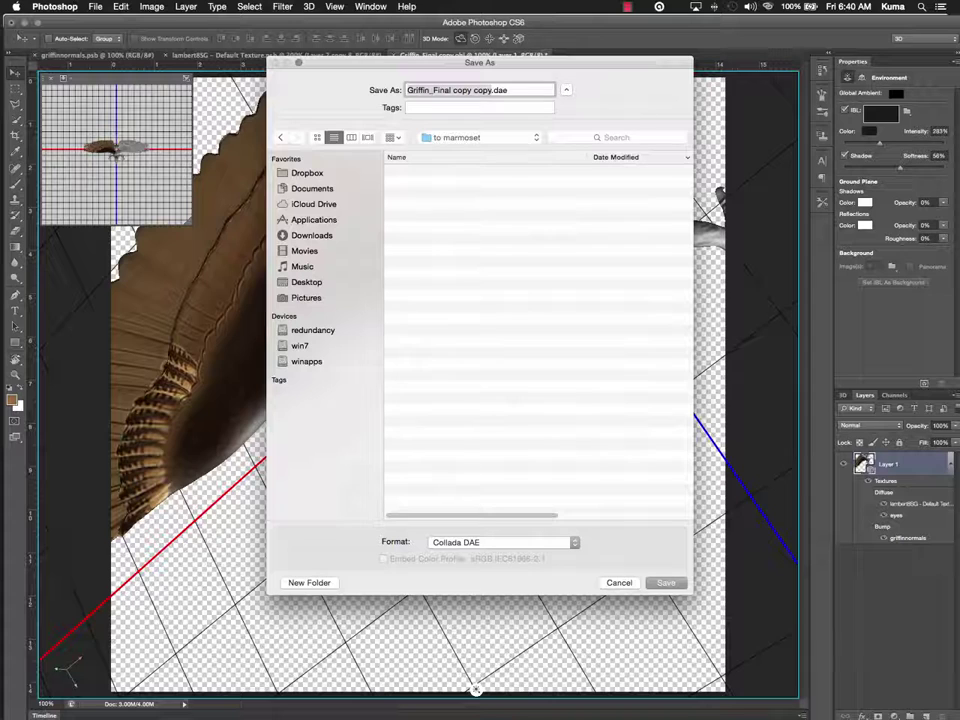
- Export the griffin into the folder as Wavefront OBJ under Griffin_Final copy.obj, with JPEG as the texture format
left_click(505, 543)
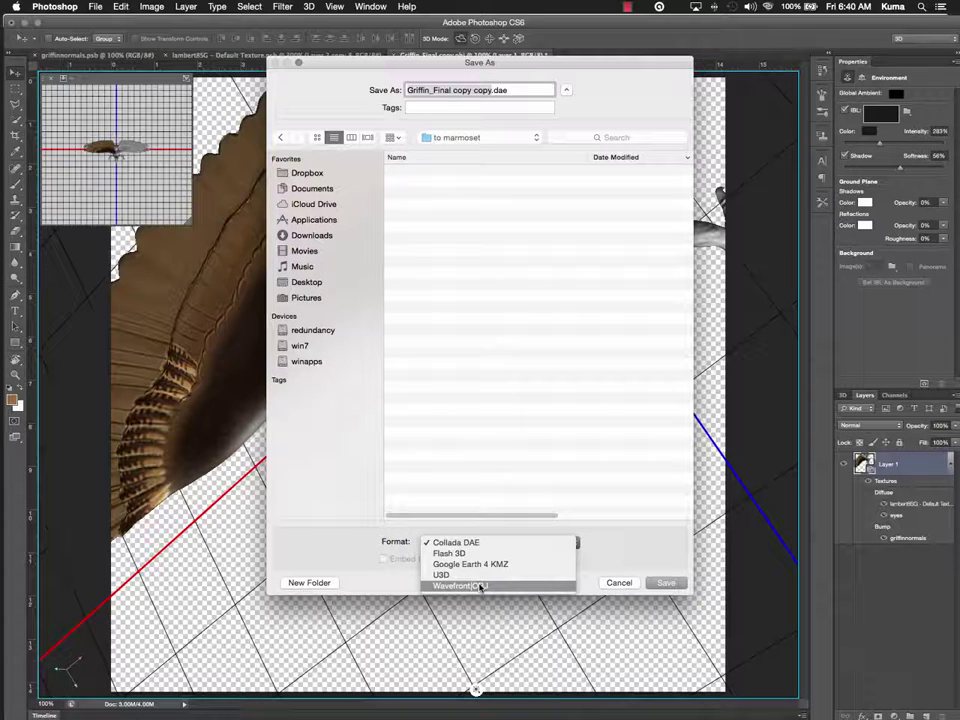
left_click(480, 587)
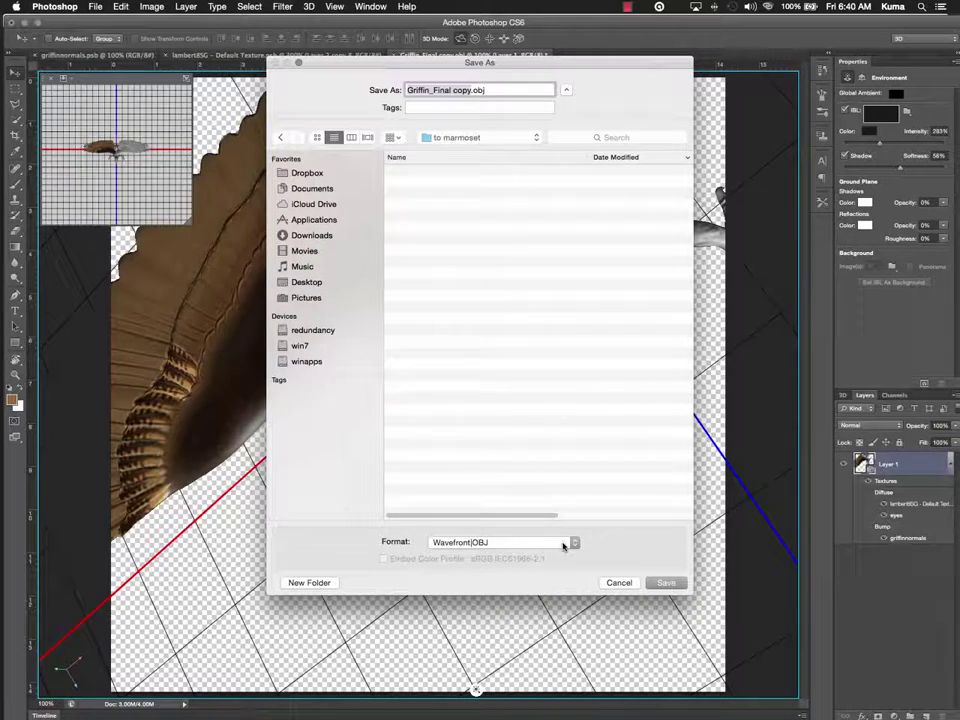
left_click(665, 583)
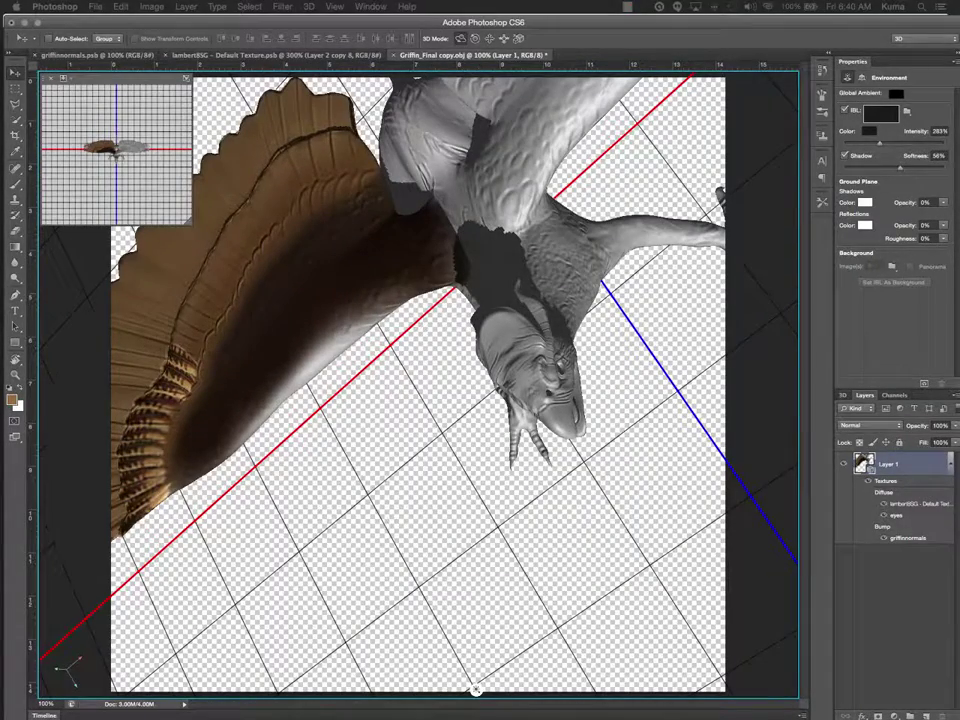
left_click_drag(830, 177, 460, 254)
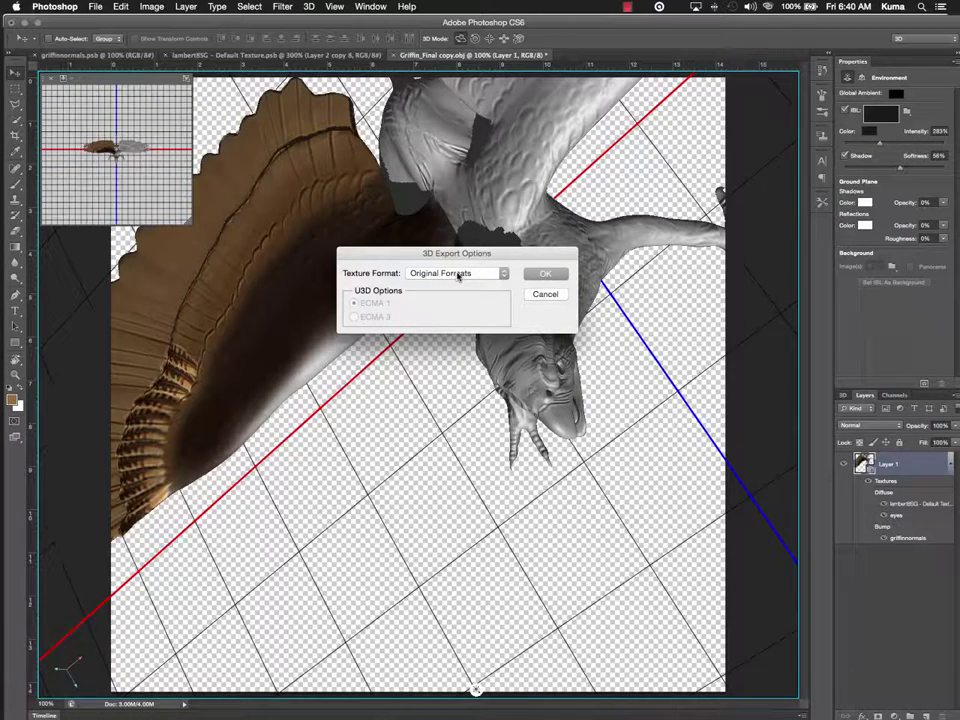
left_click(458, 274)
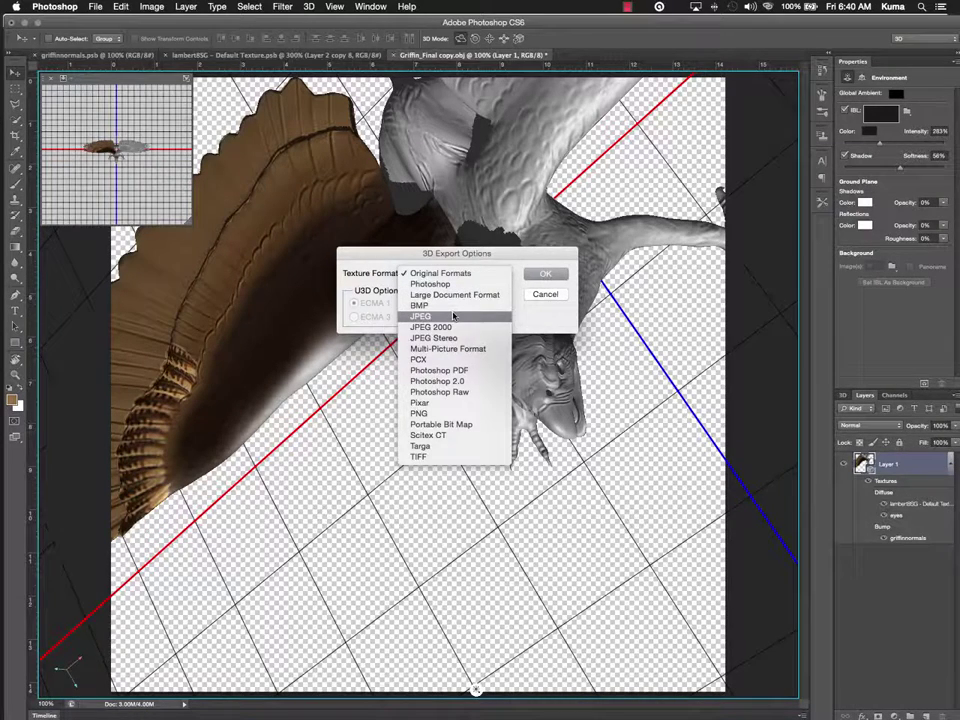
left_click(453, 316)
left_click(549, 274)
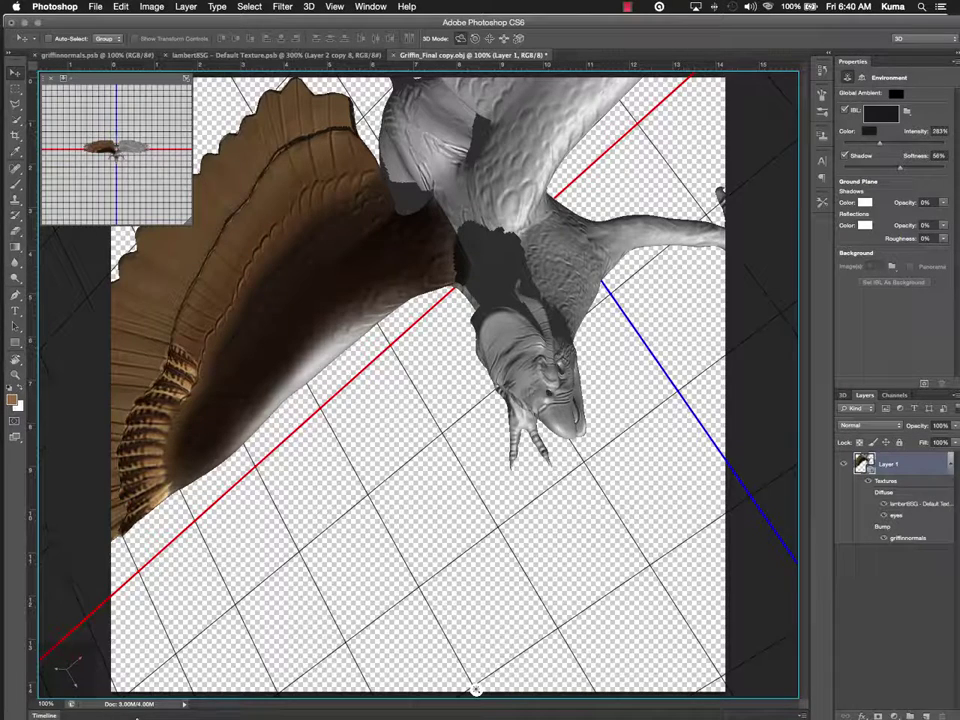
- Switch to Finder and check the exported eyes, griffinnormals and lambert8SG - Default Texture JPG maps in the "to marmoset" folder
key("super+Tab")
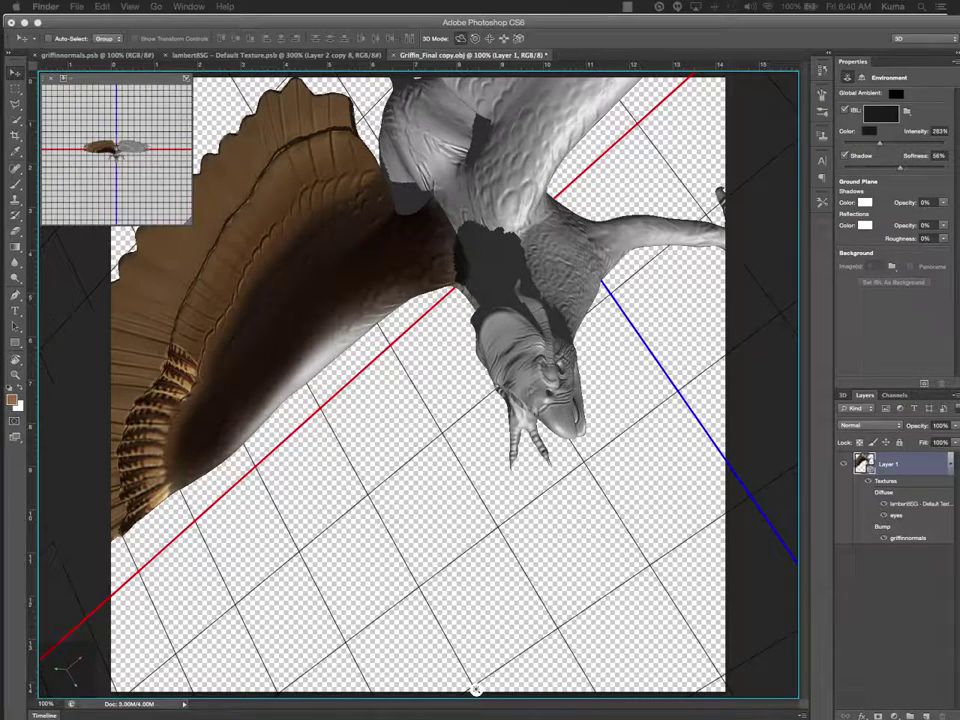
left_click_drag(691, 104, 375, 262)
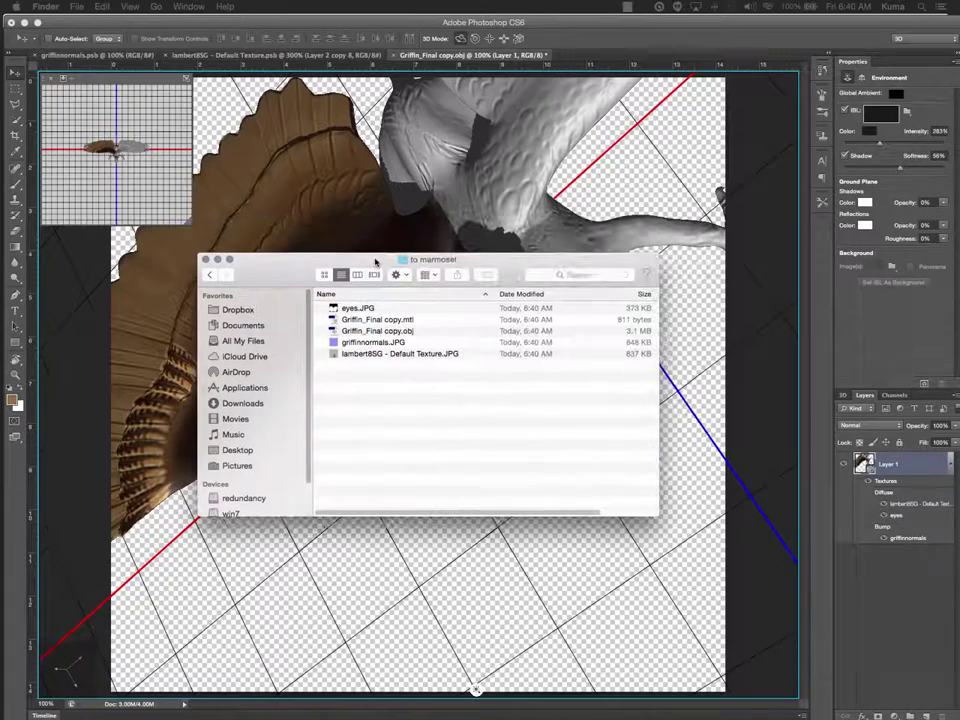
left_click(333, 309)
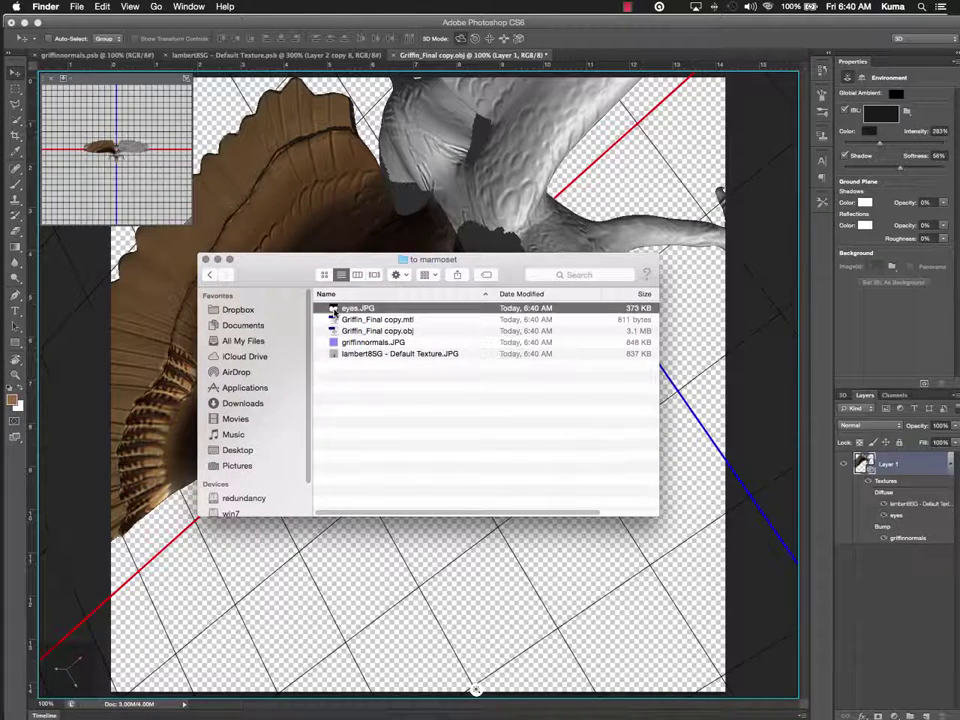
left_click(336, 342)
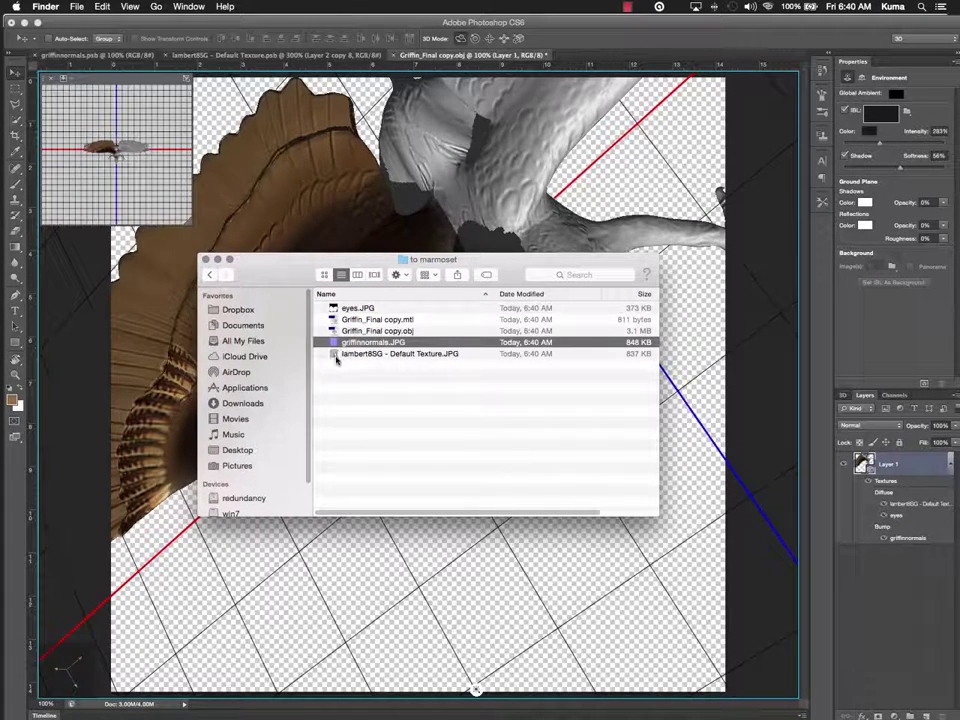
left_click(336, 355)
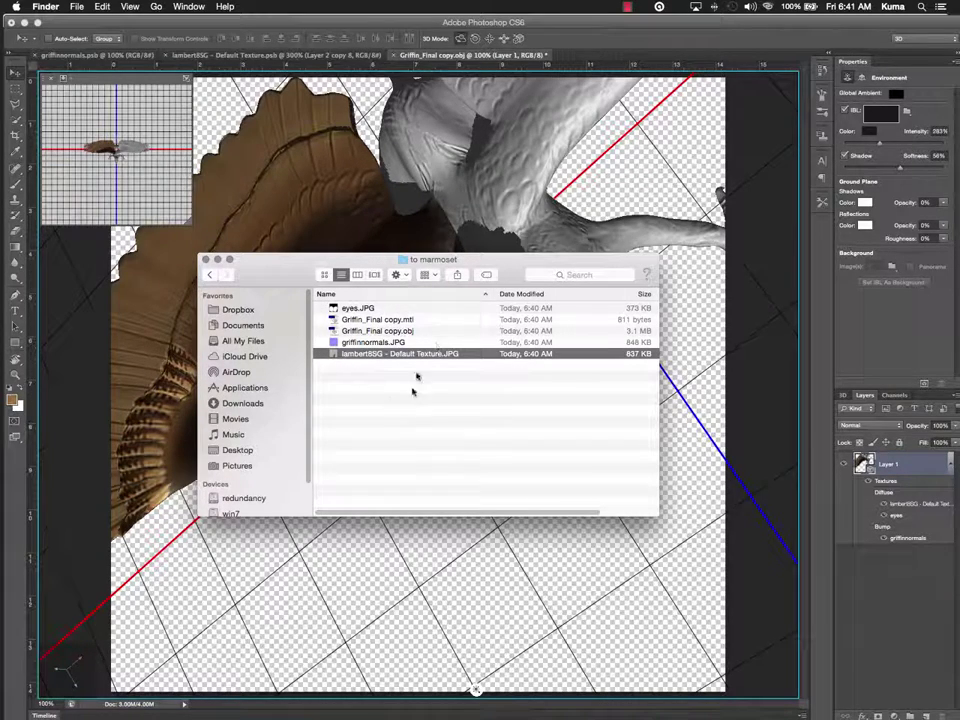
left_click_drag(381, 262, 405, 425)
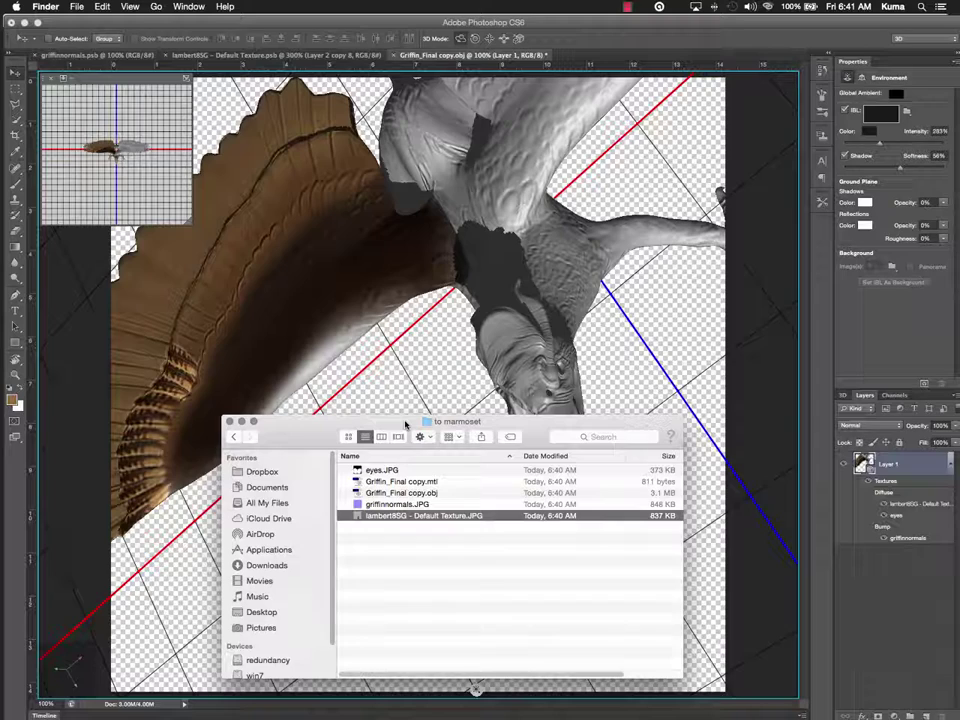
- Switch back to Photoshop and check the channels and layers of the Griffin_Final copy.obj document
left_click(916, 345)
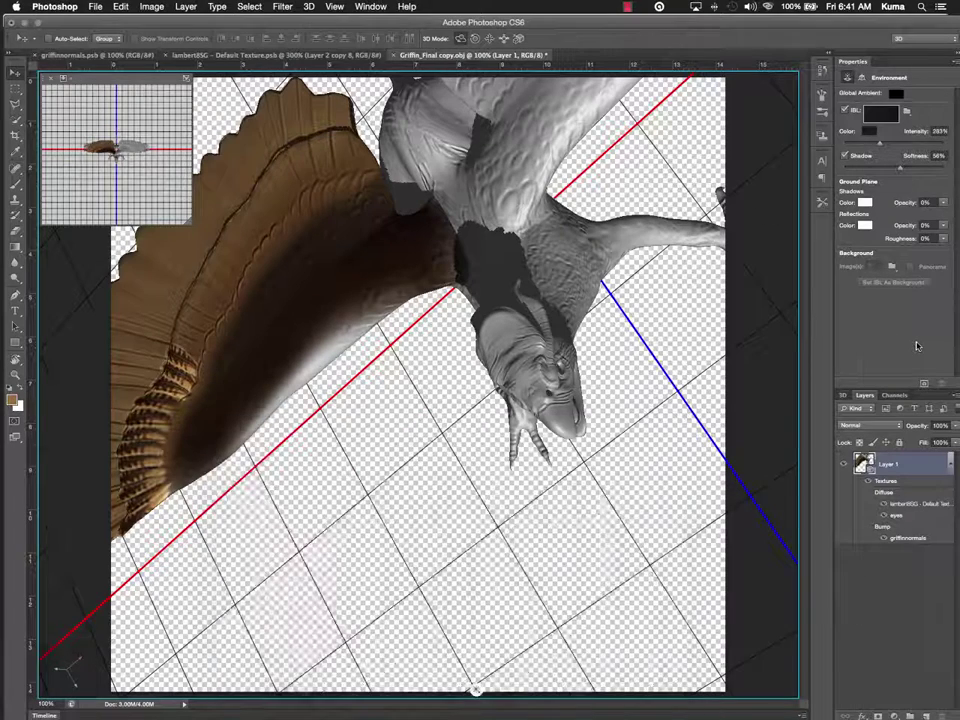
left_click(893, 396)
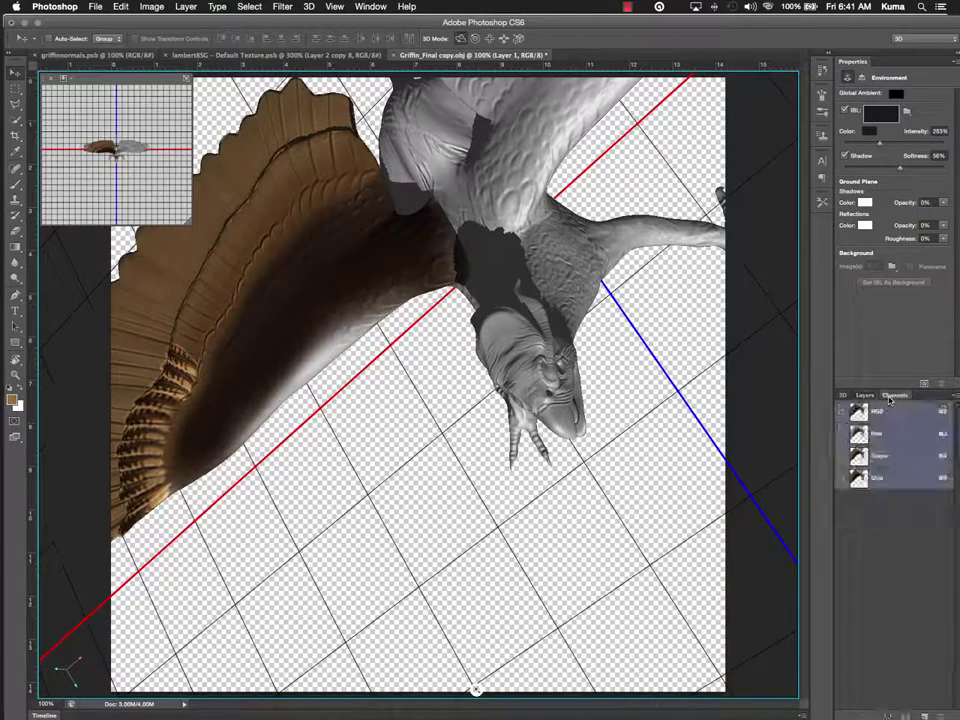
left_click(870, 396)
left_click(891, 630)
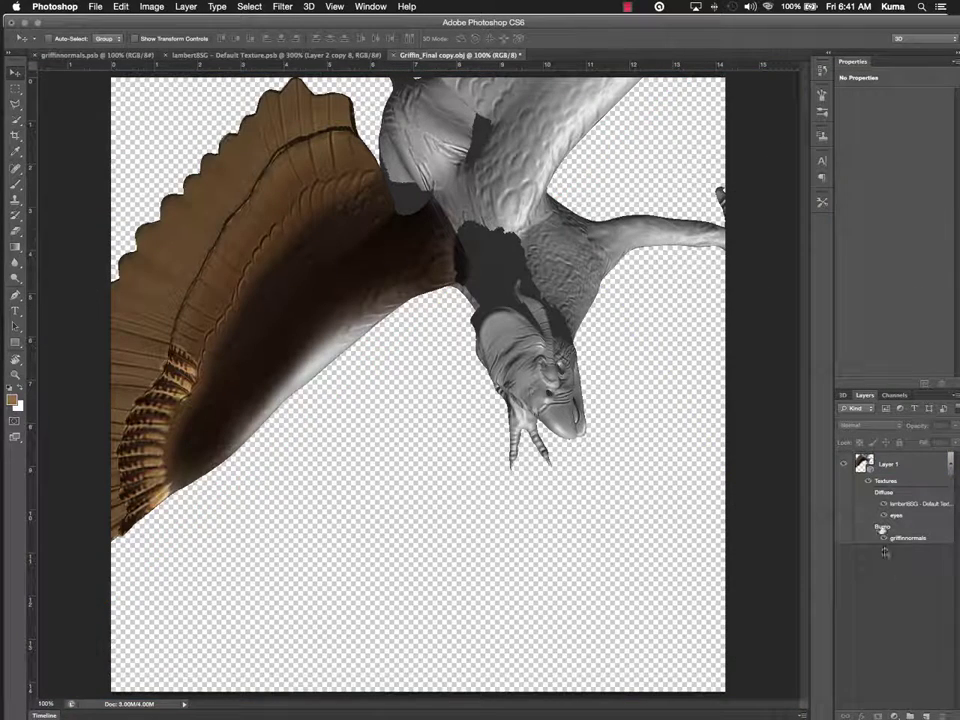
left_click(843, 396)
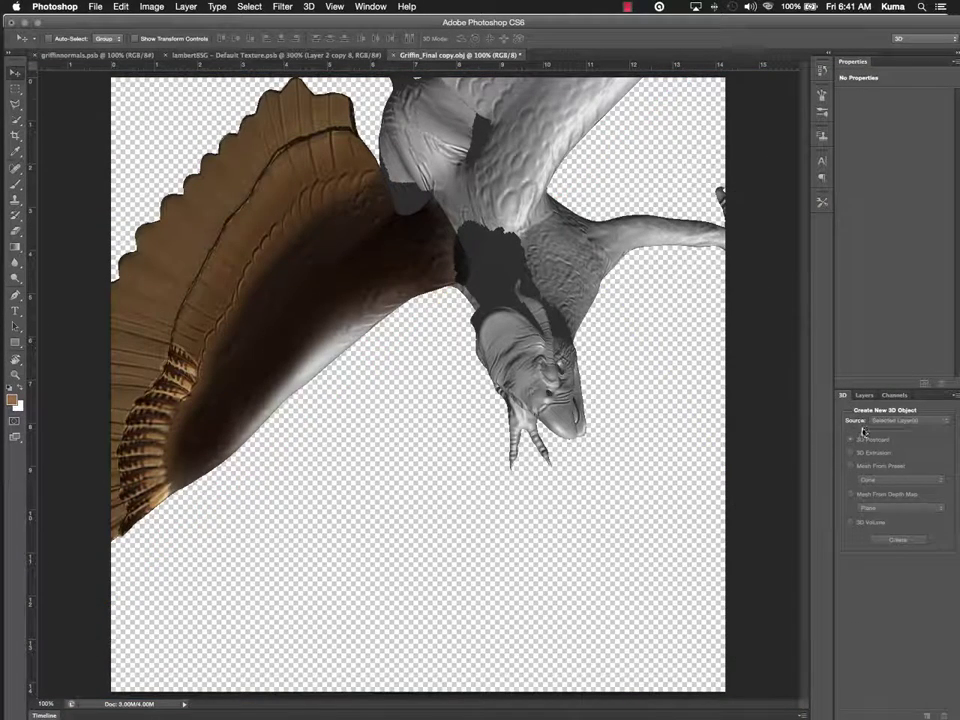
left_click(428, 180)
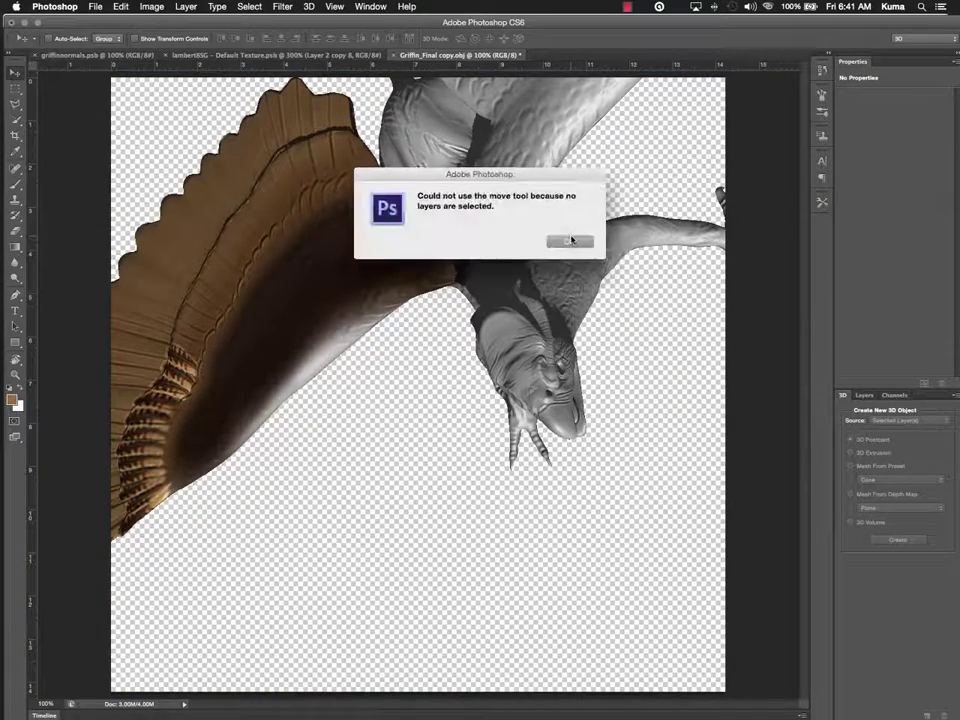
left_click(568, 240)
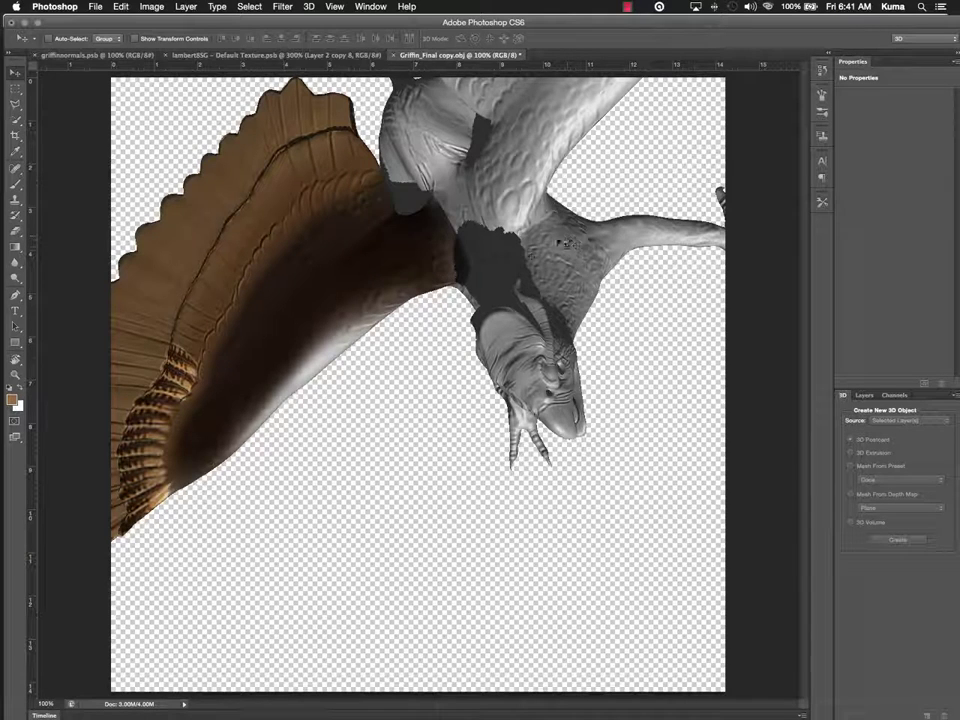
left_click(520, 243)
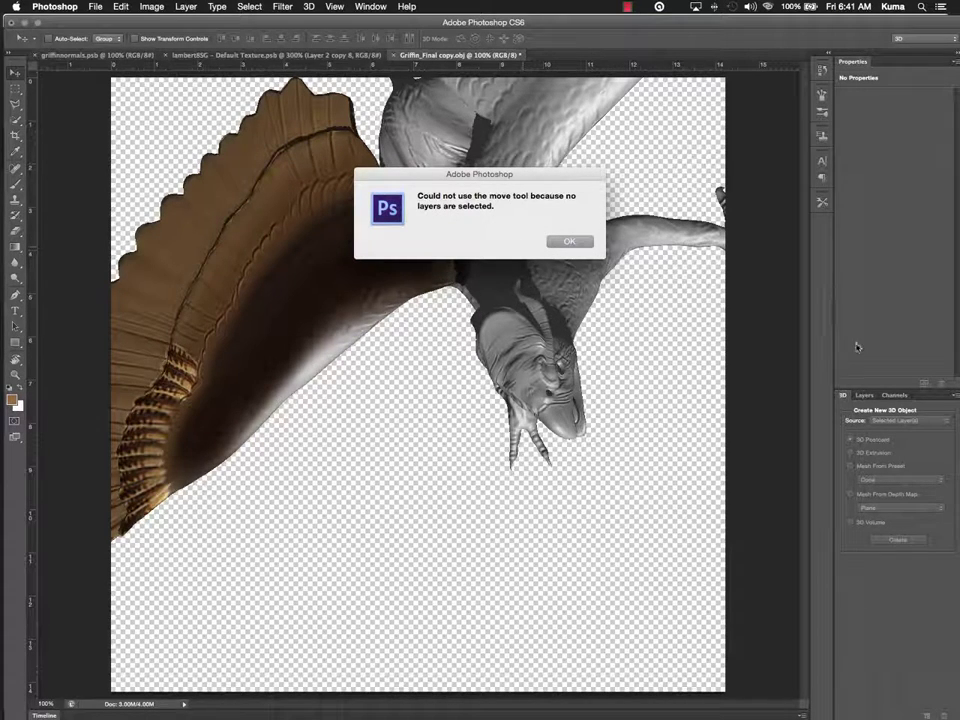
left_click(570, 241)
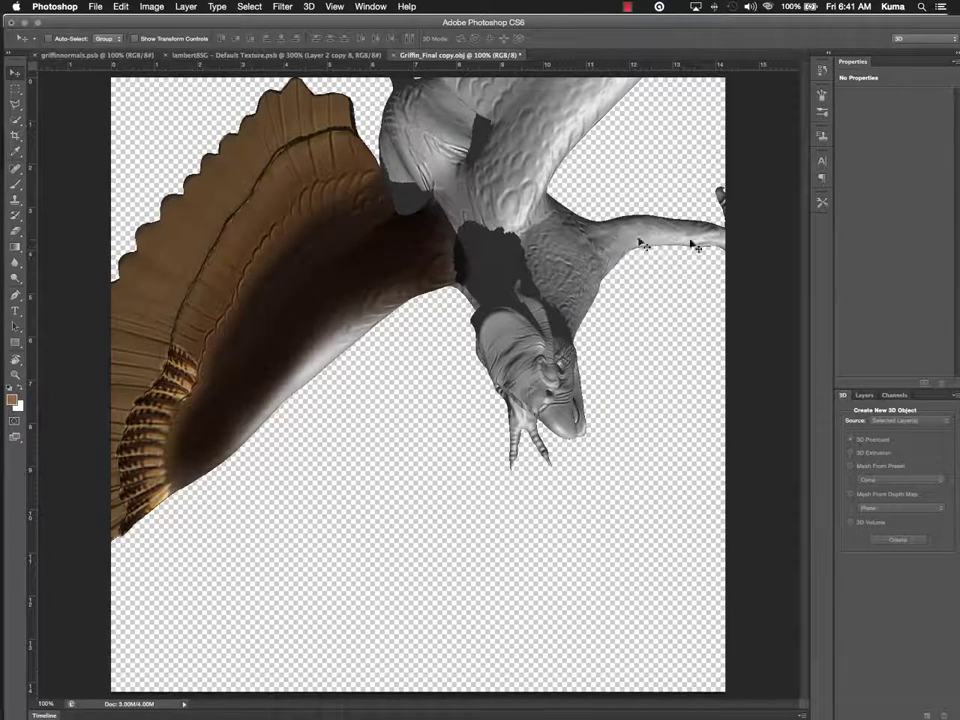
- Select Layer 1, show the properties of its lambert8SG material, and open the objMesh settings on the griffin's body
left_click(862, 395)
left_click(890, 468)
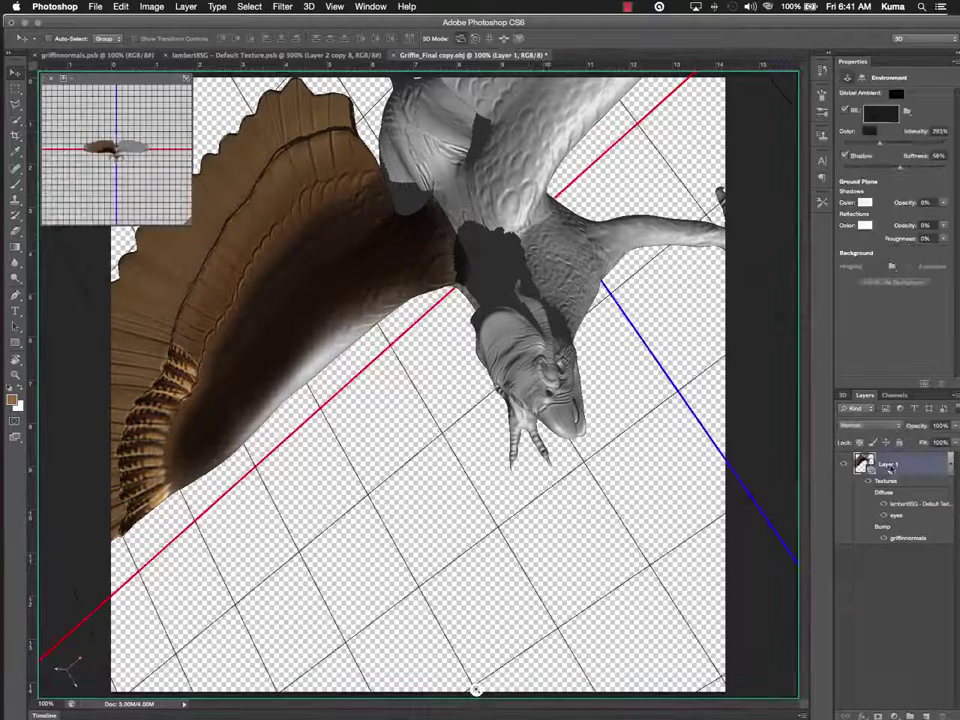
left_click(845, 396)
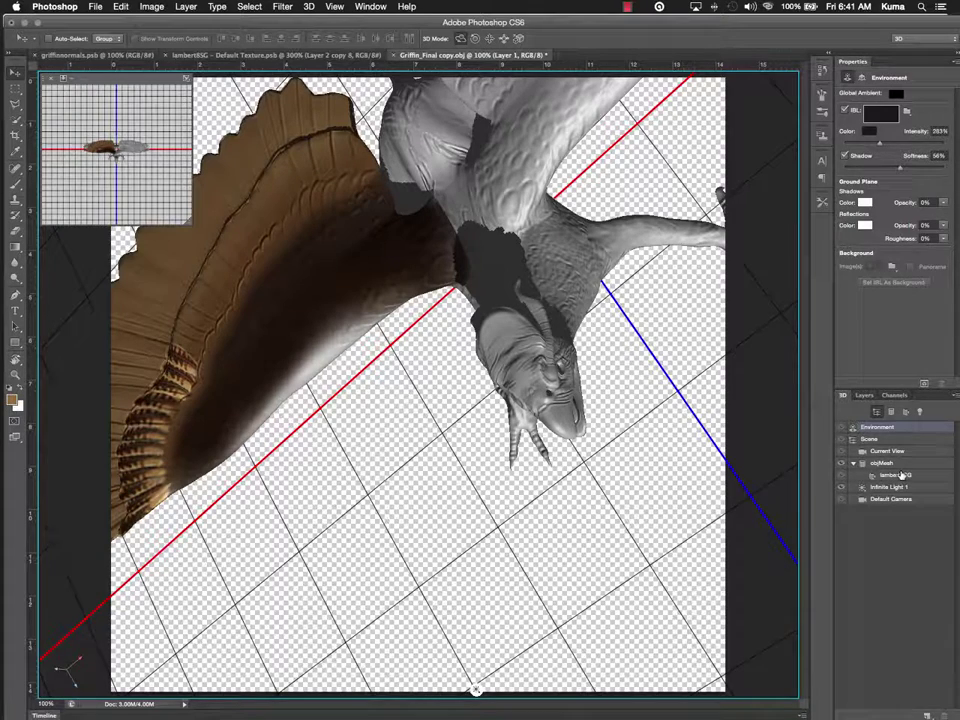
left_click(900, 476)
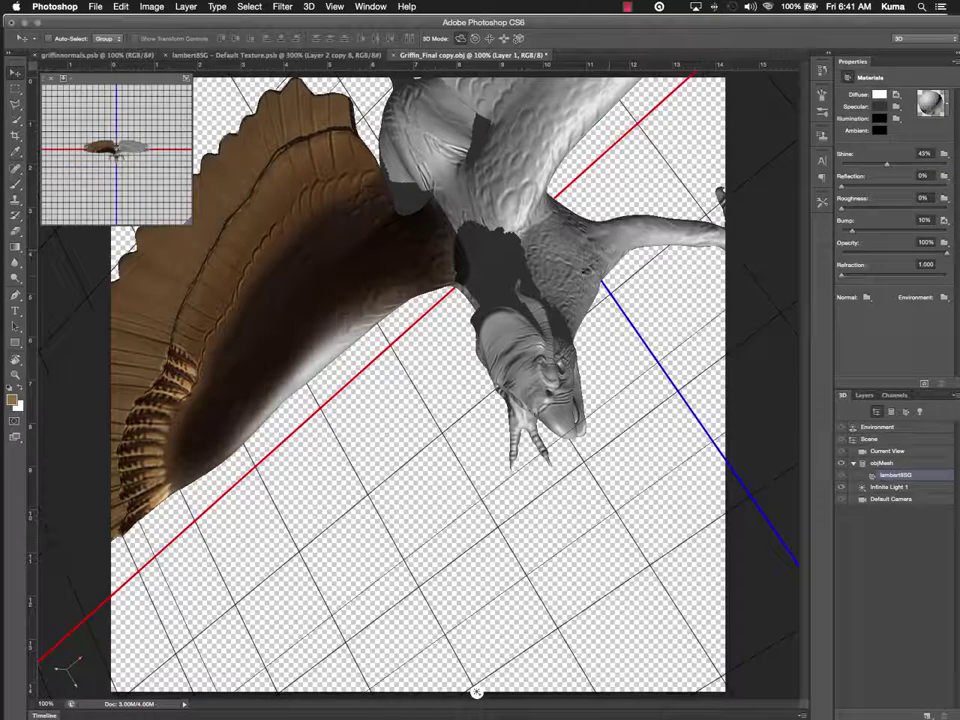
right_click(567, 275)
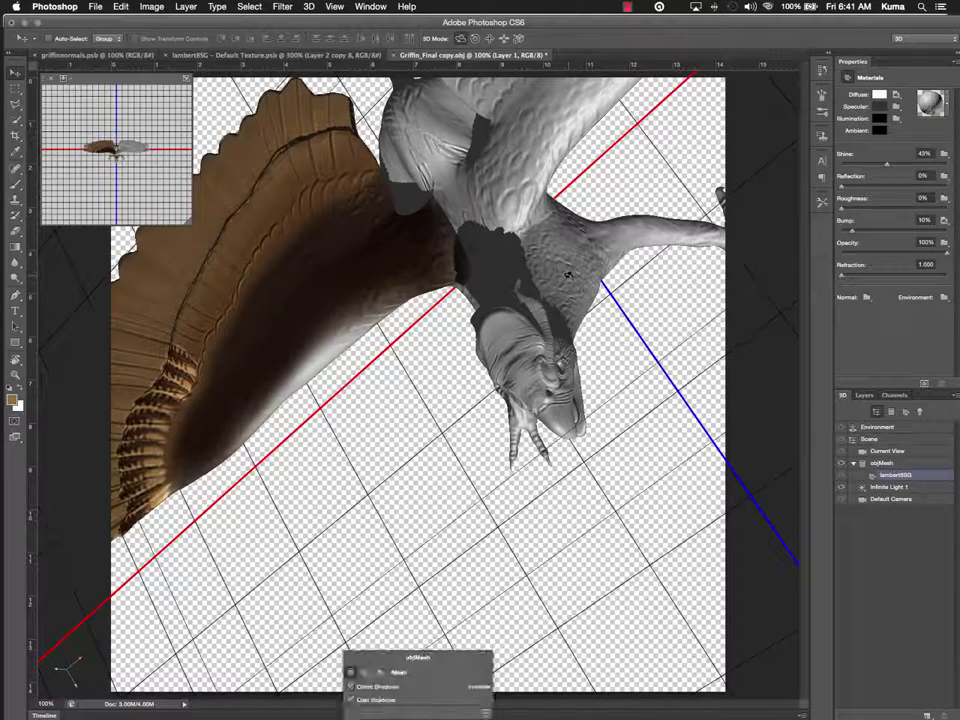